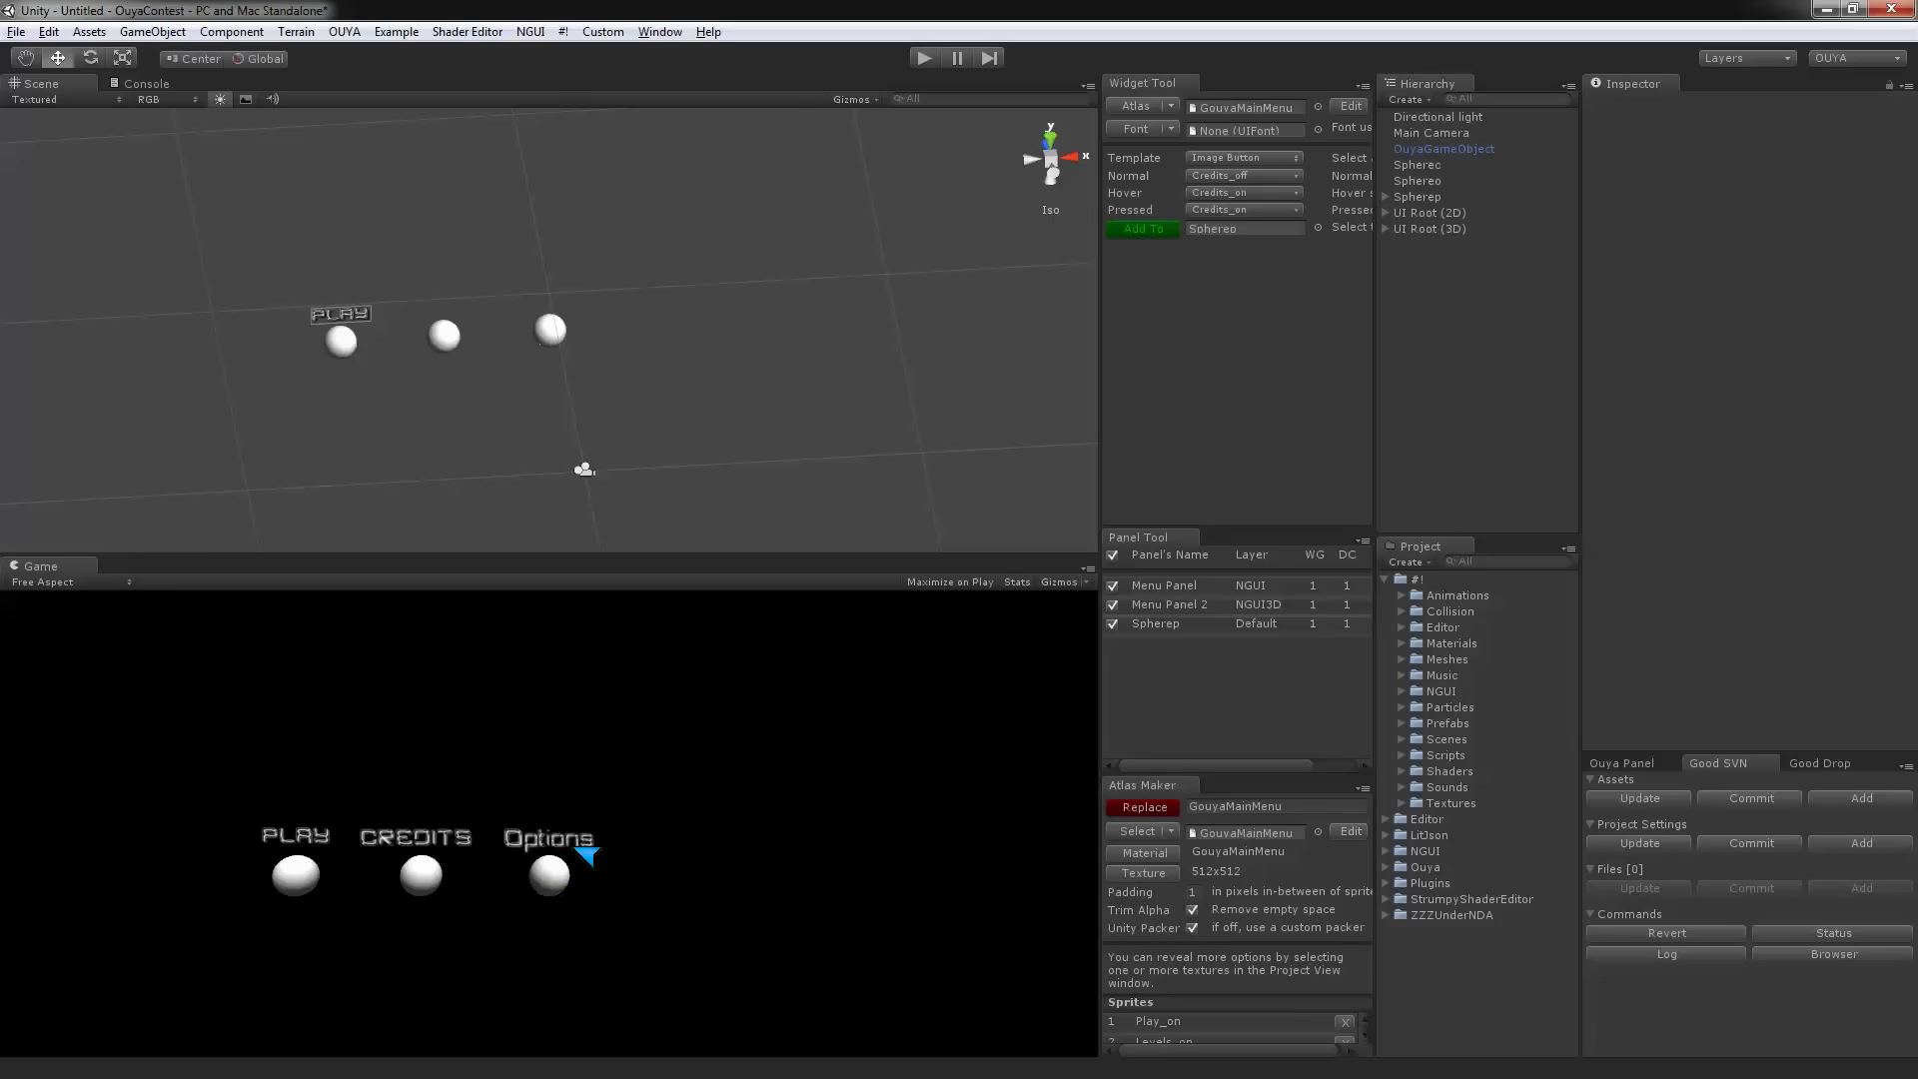
click(925, 58)
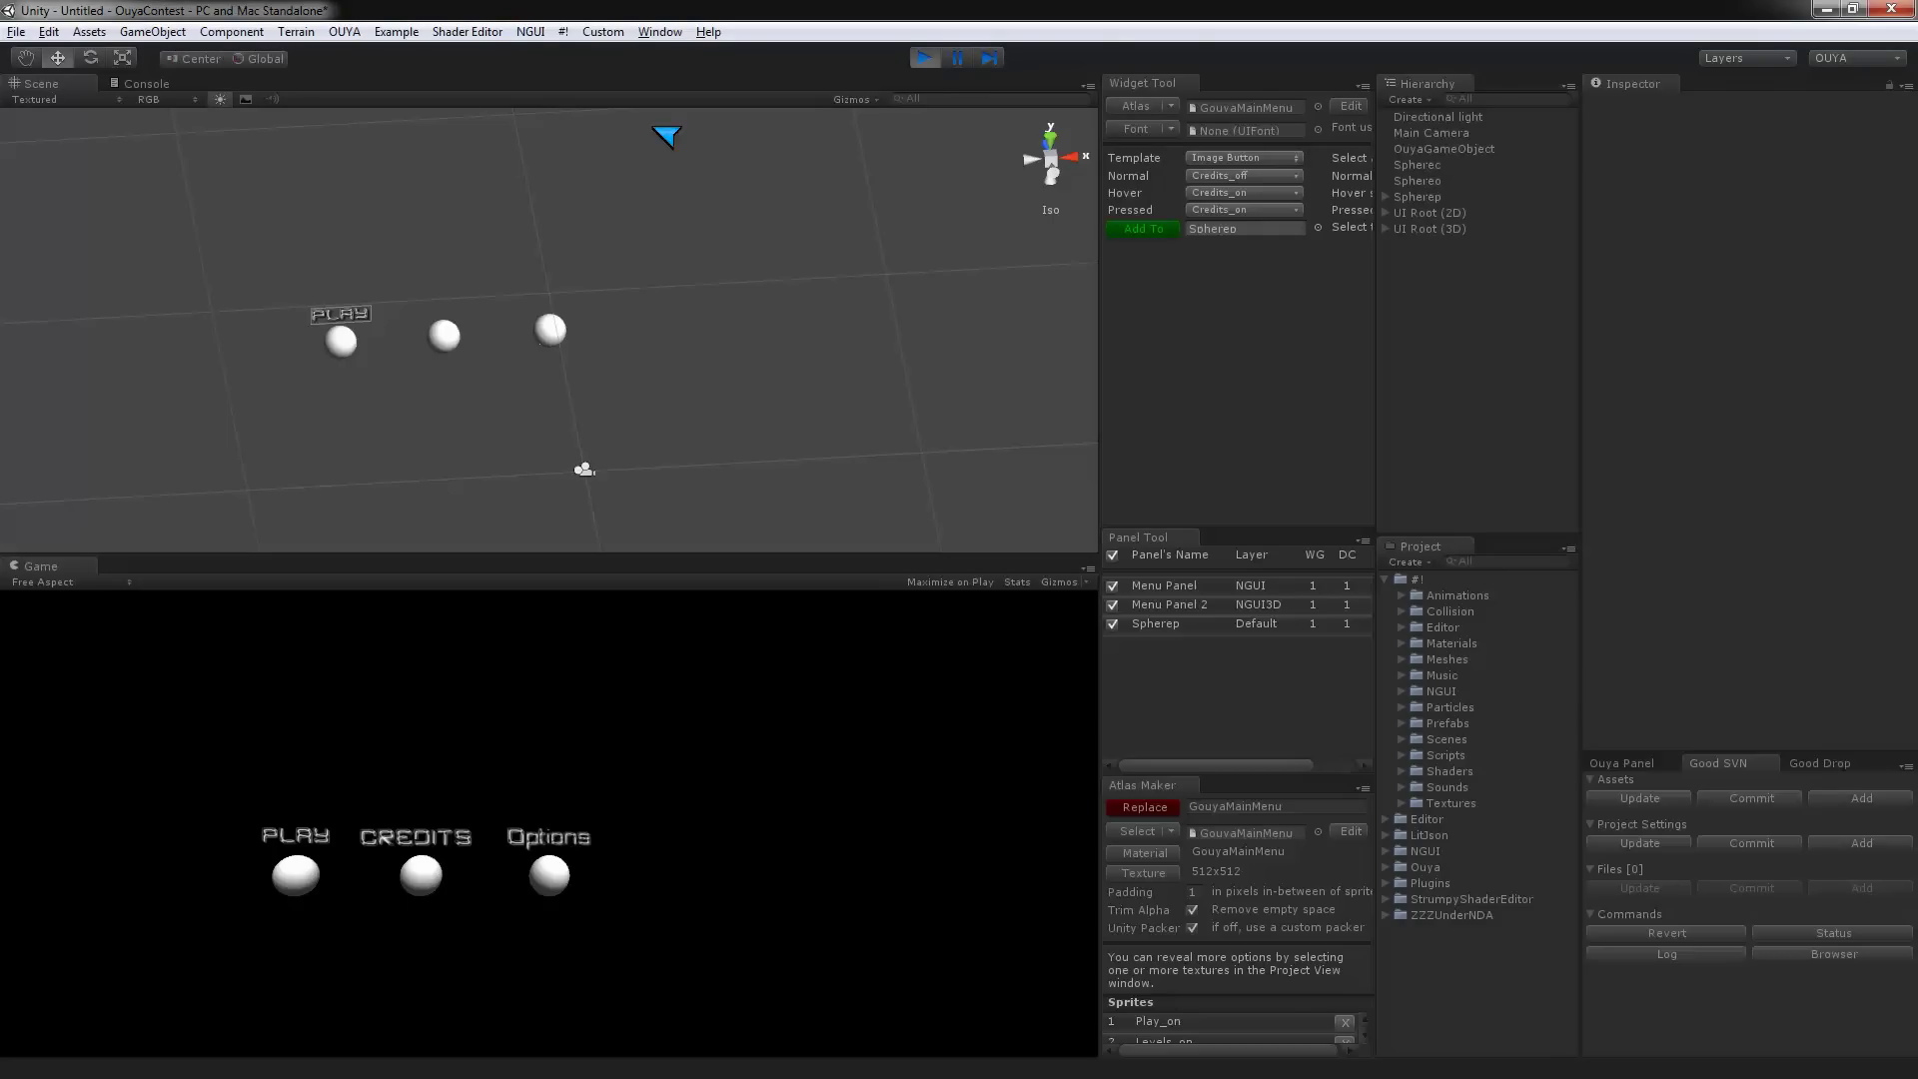
- Stop play mode and start a new empty scene, discarding the old scene's changes
click(924, 58)
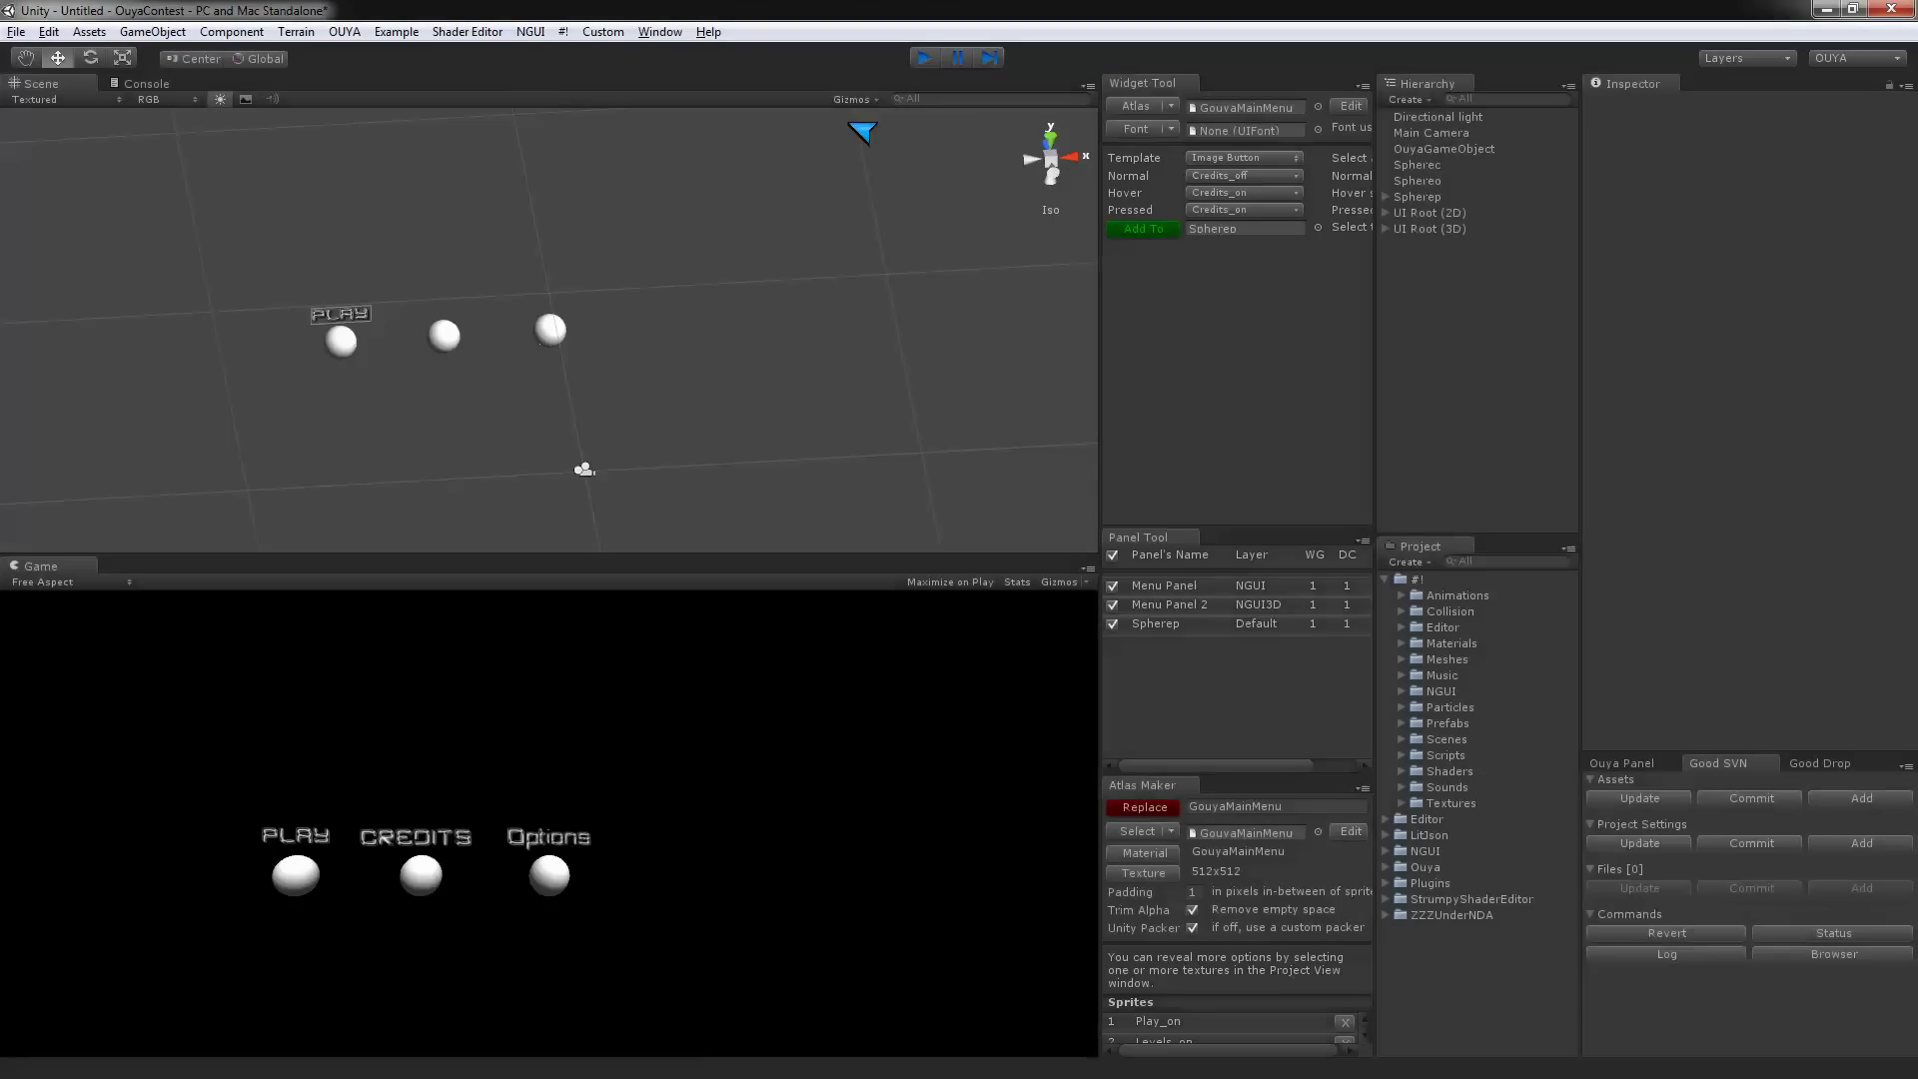
click(16, 31)
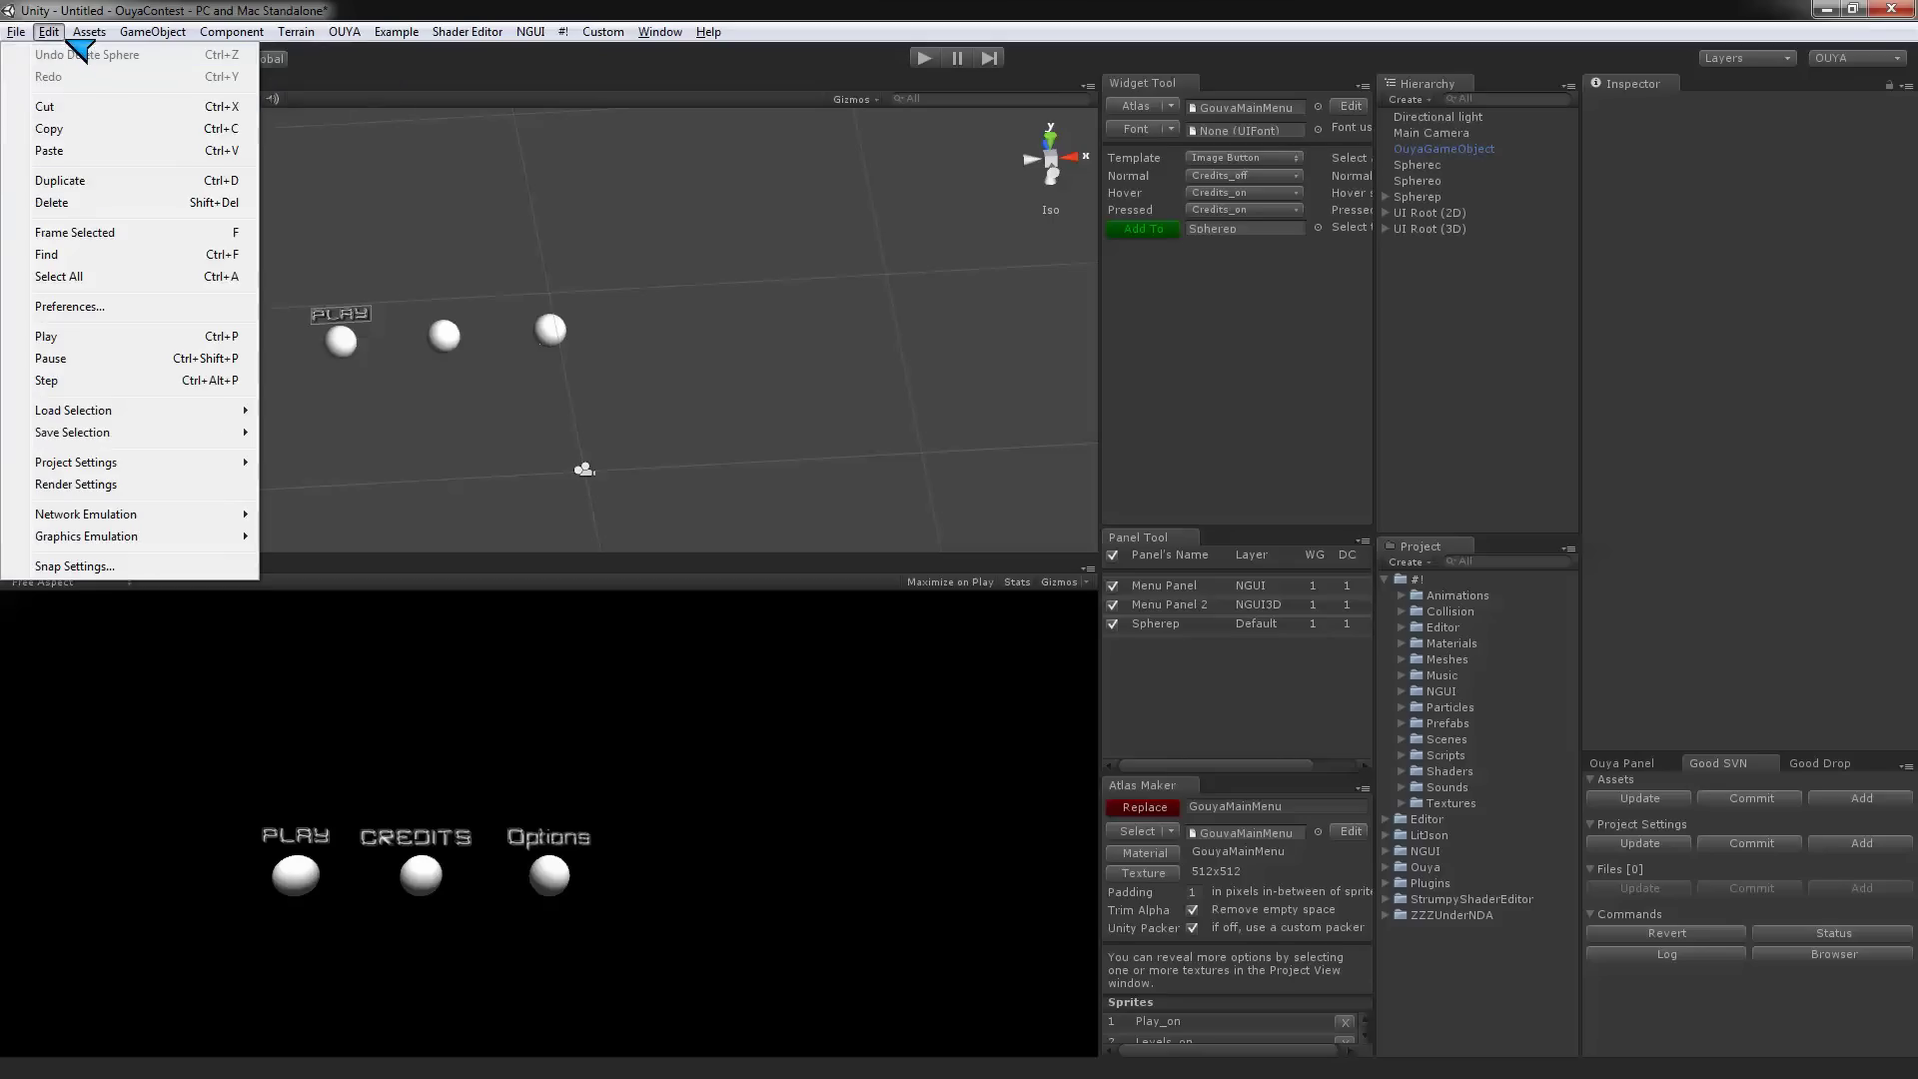
click(55, 55)
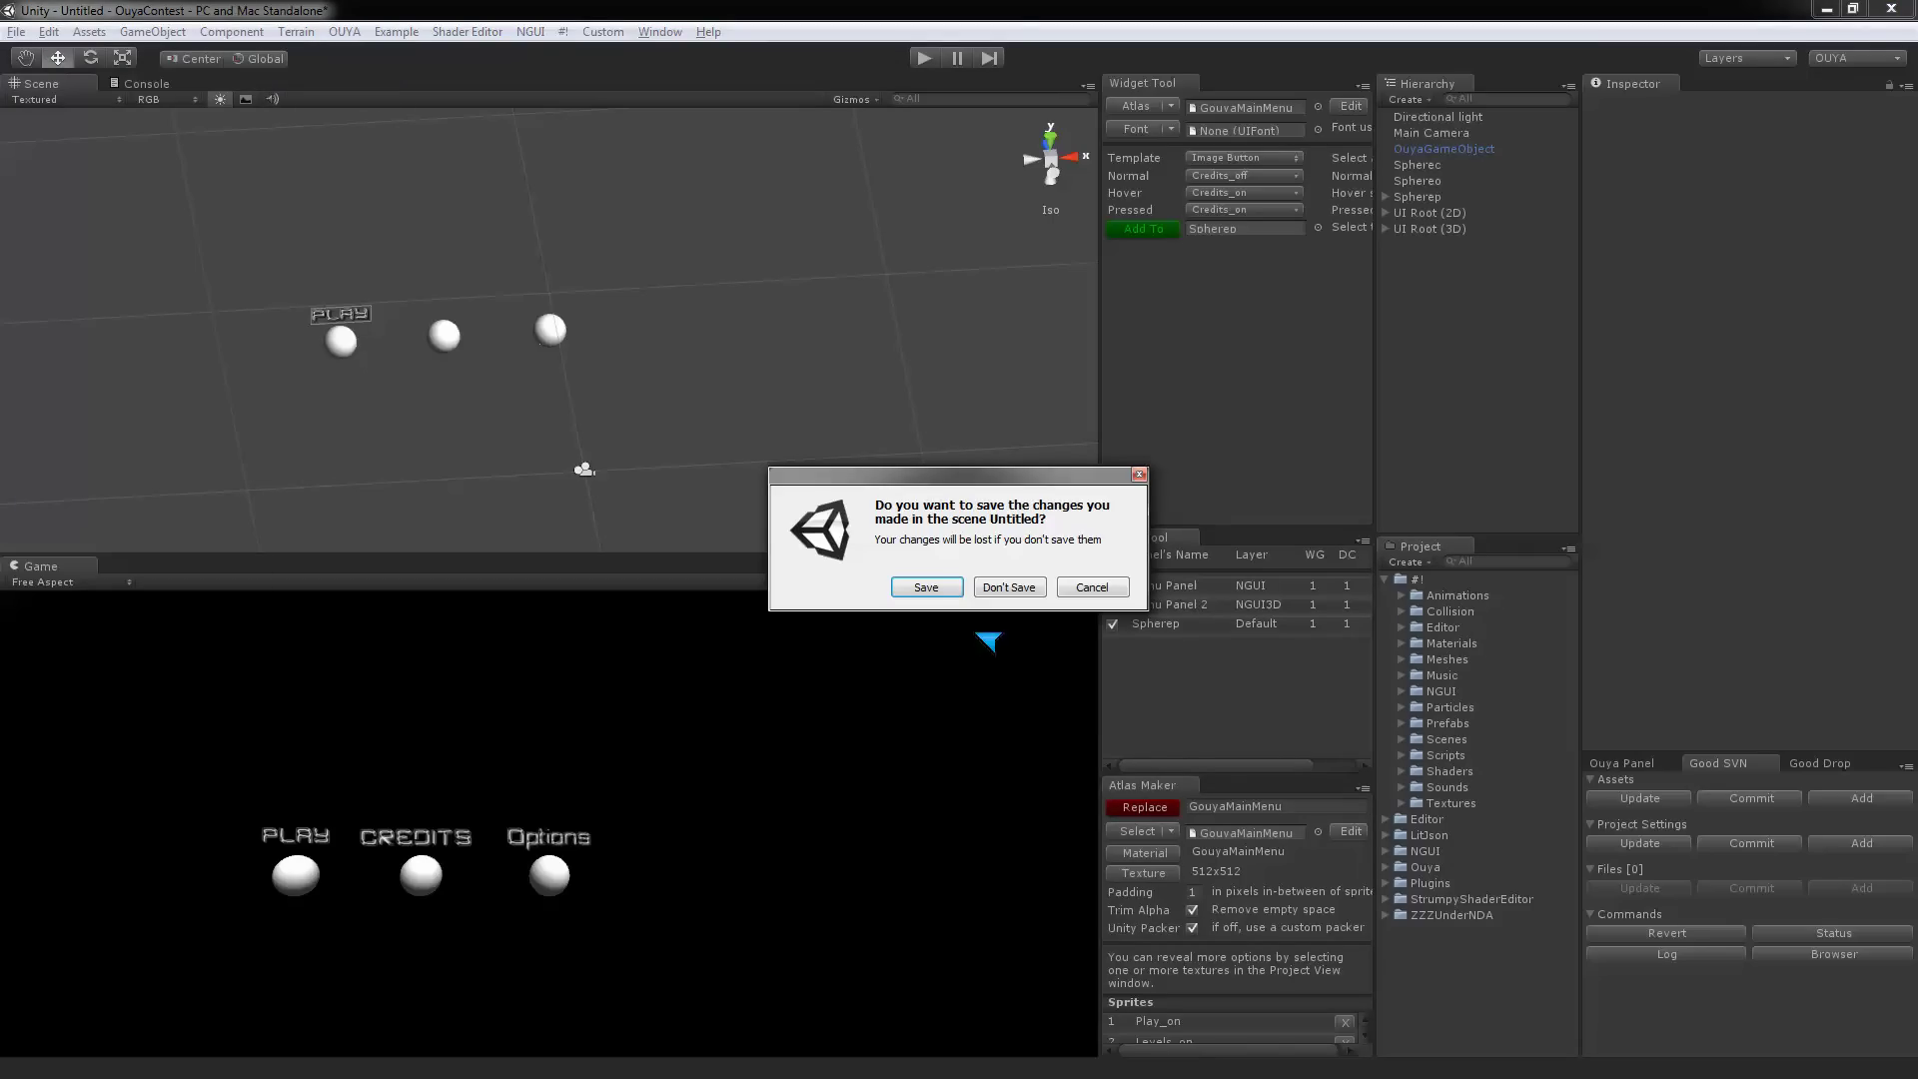
click(1009, 588)
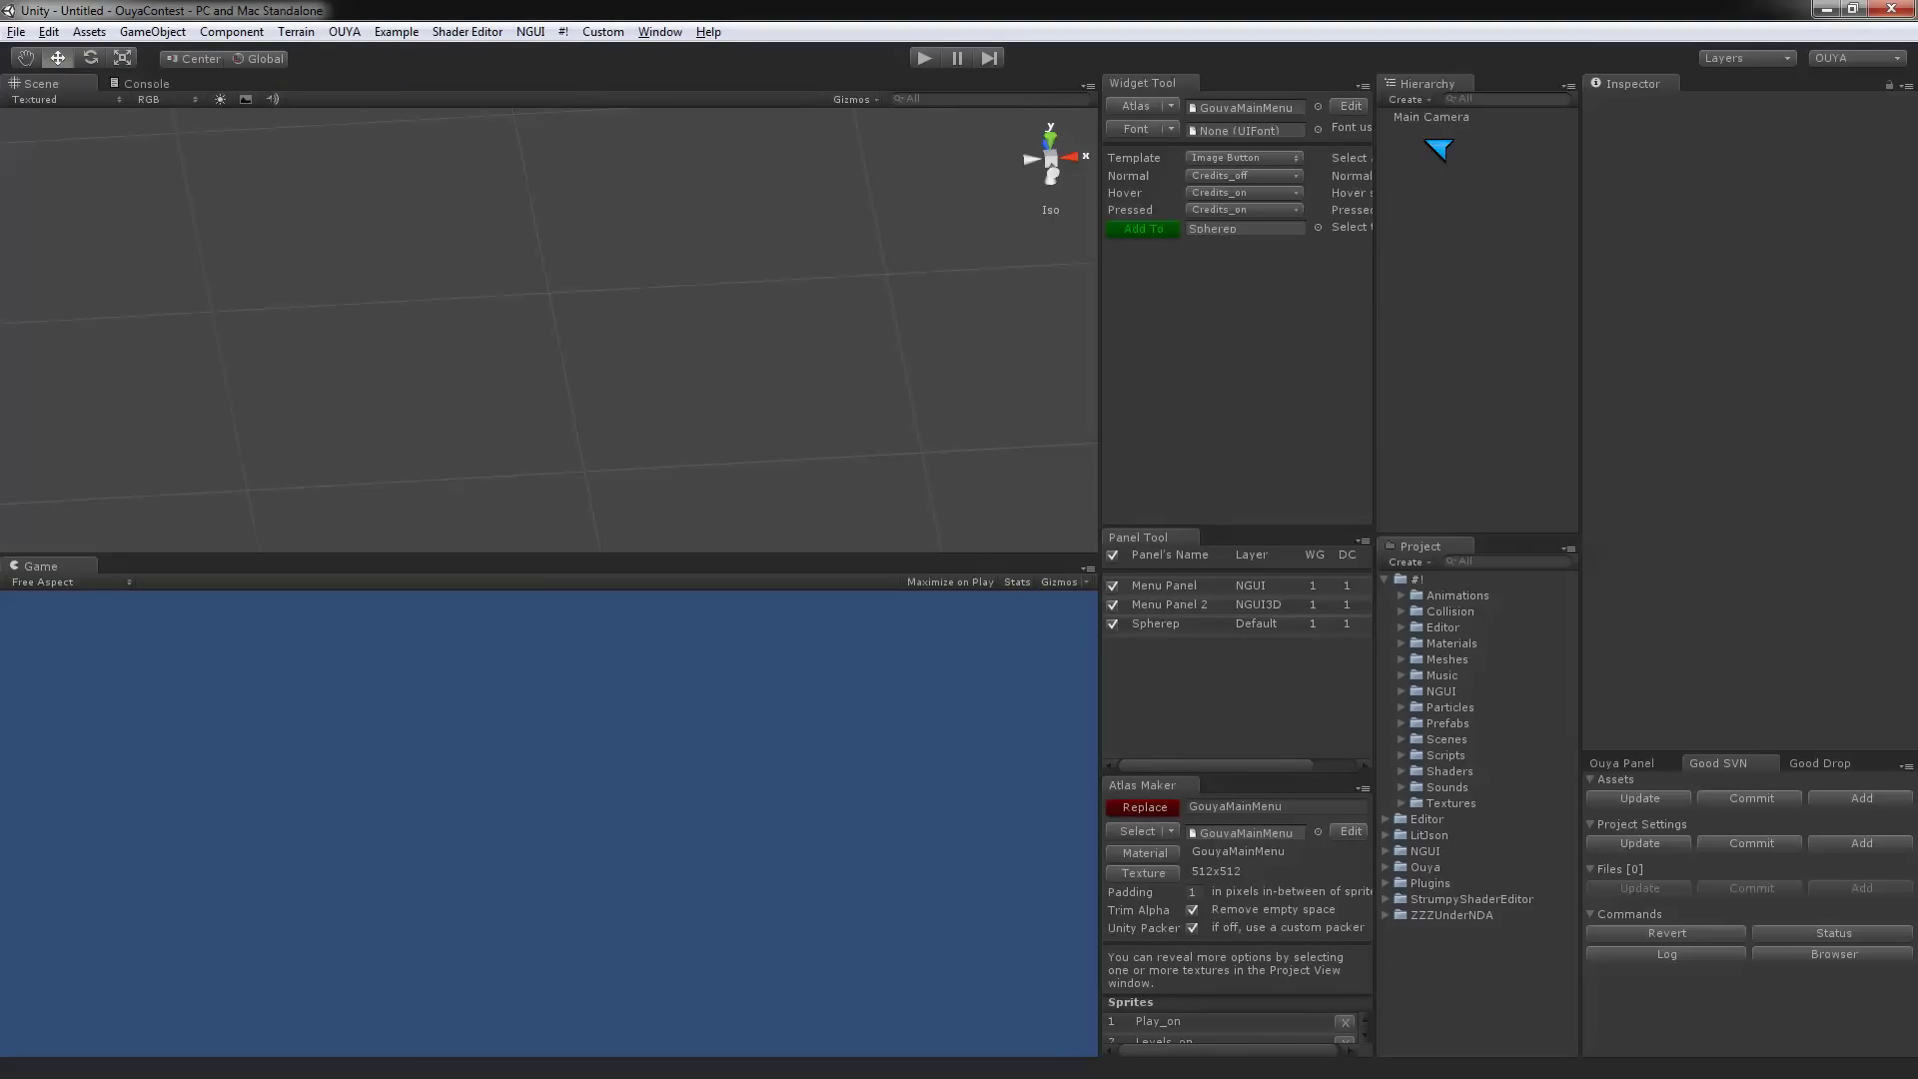
- Set the Main Camera's background colour to black
click(1461, 118)
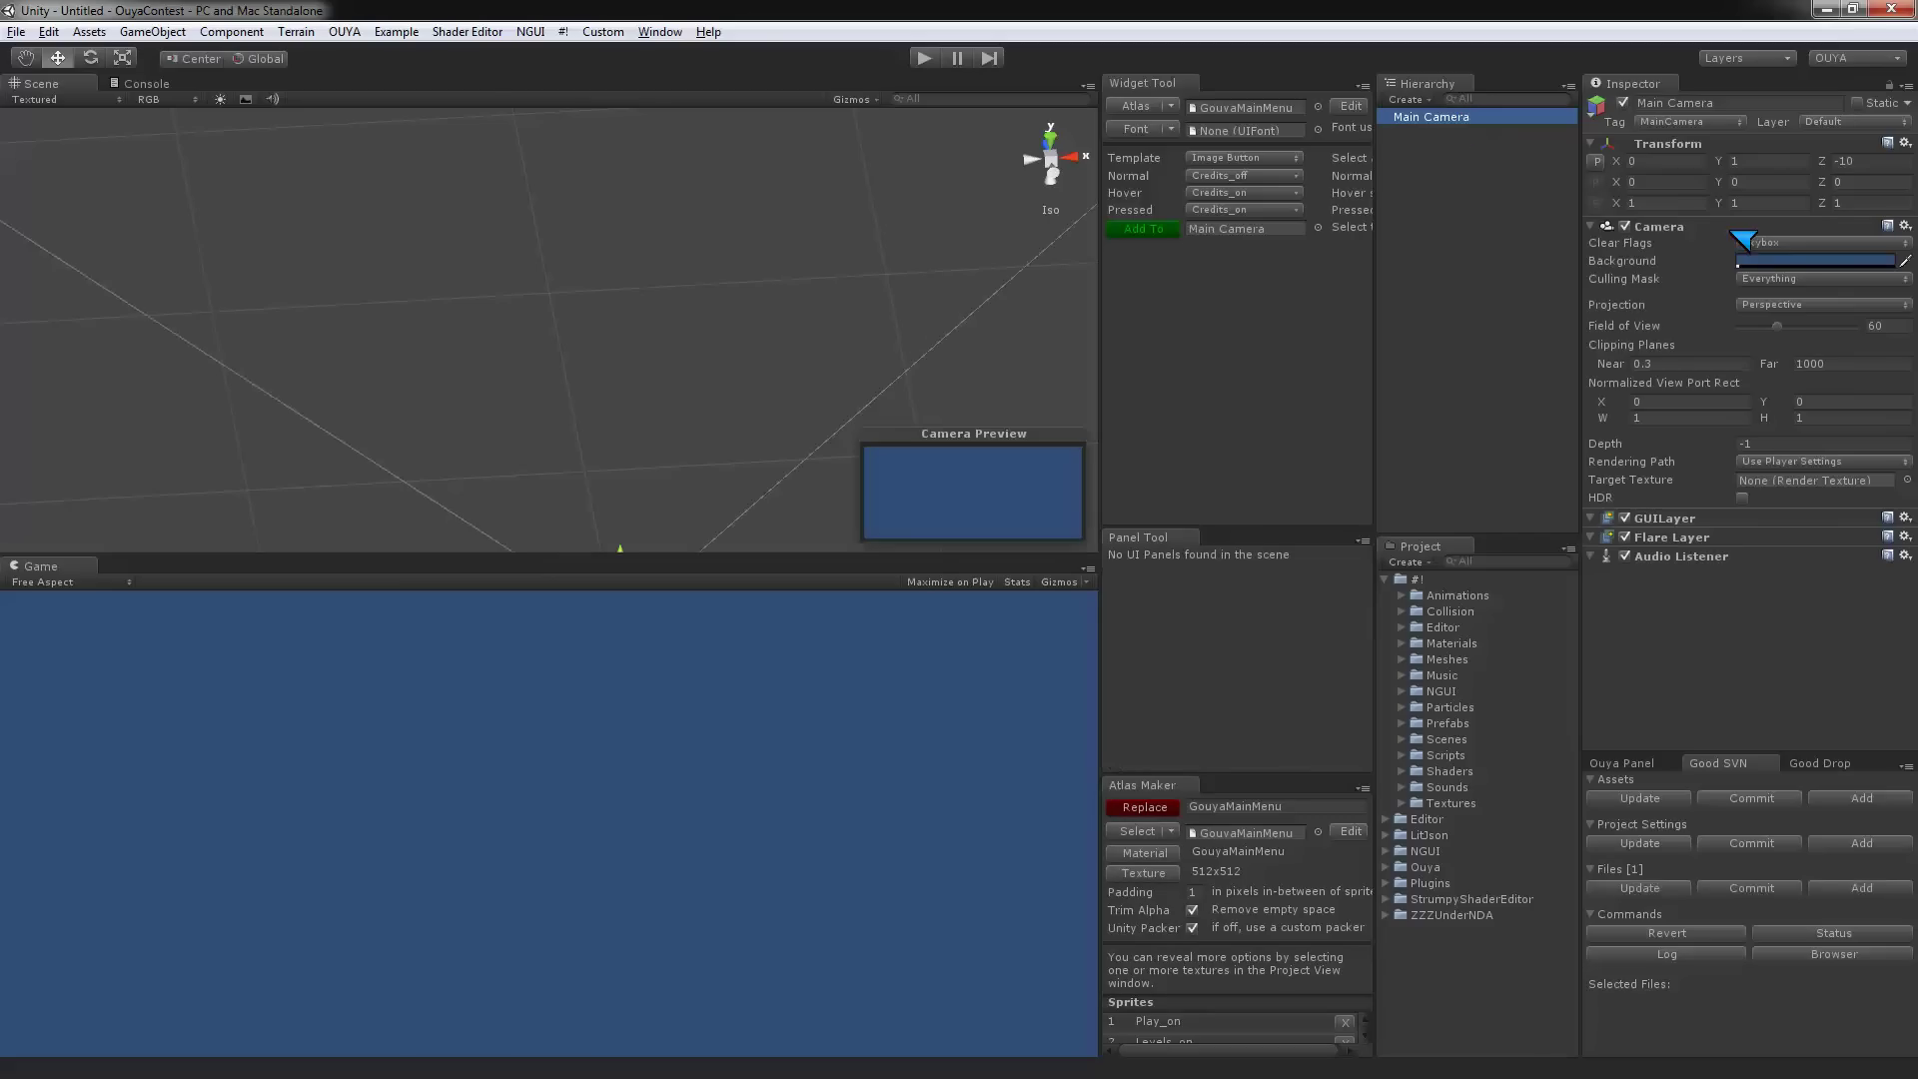
click(1778, 262)
click(308, 218)
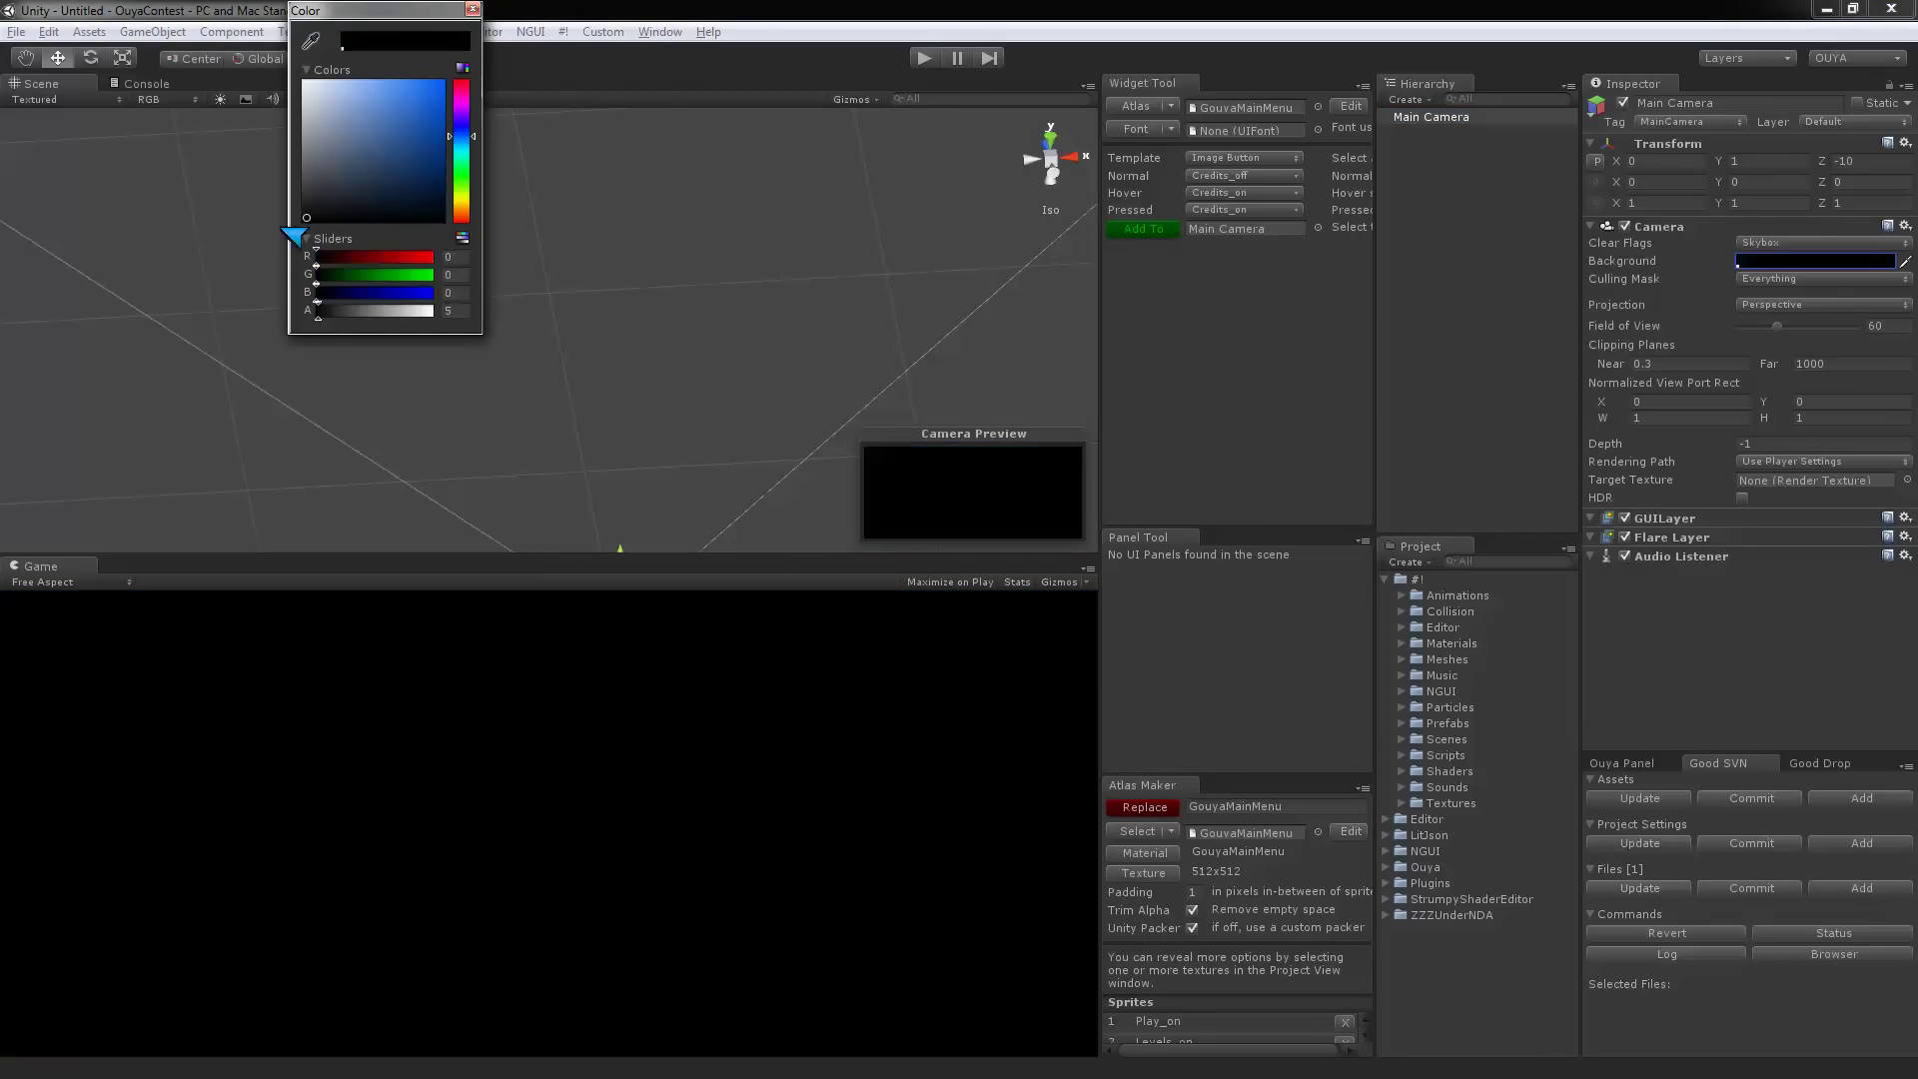
click(473, 10)
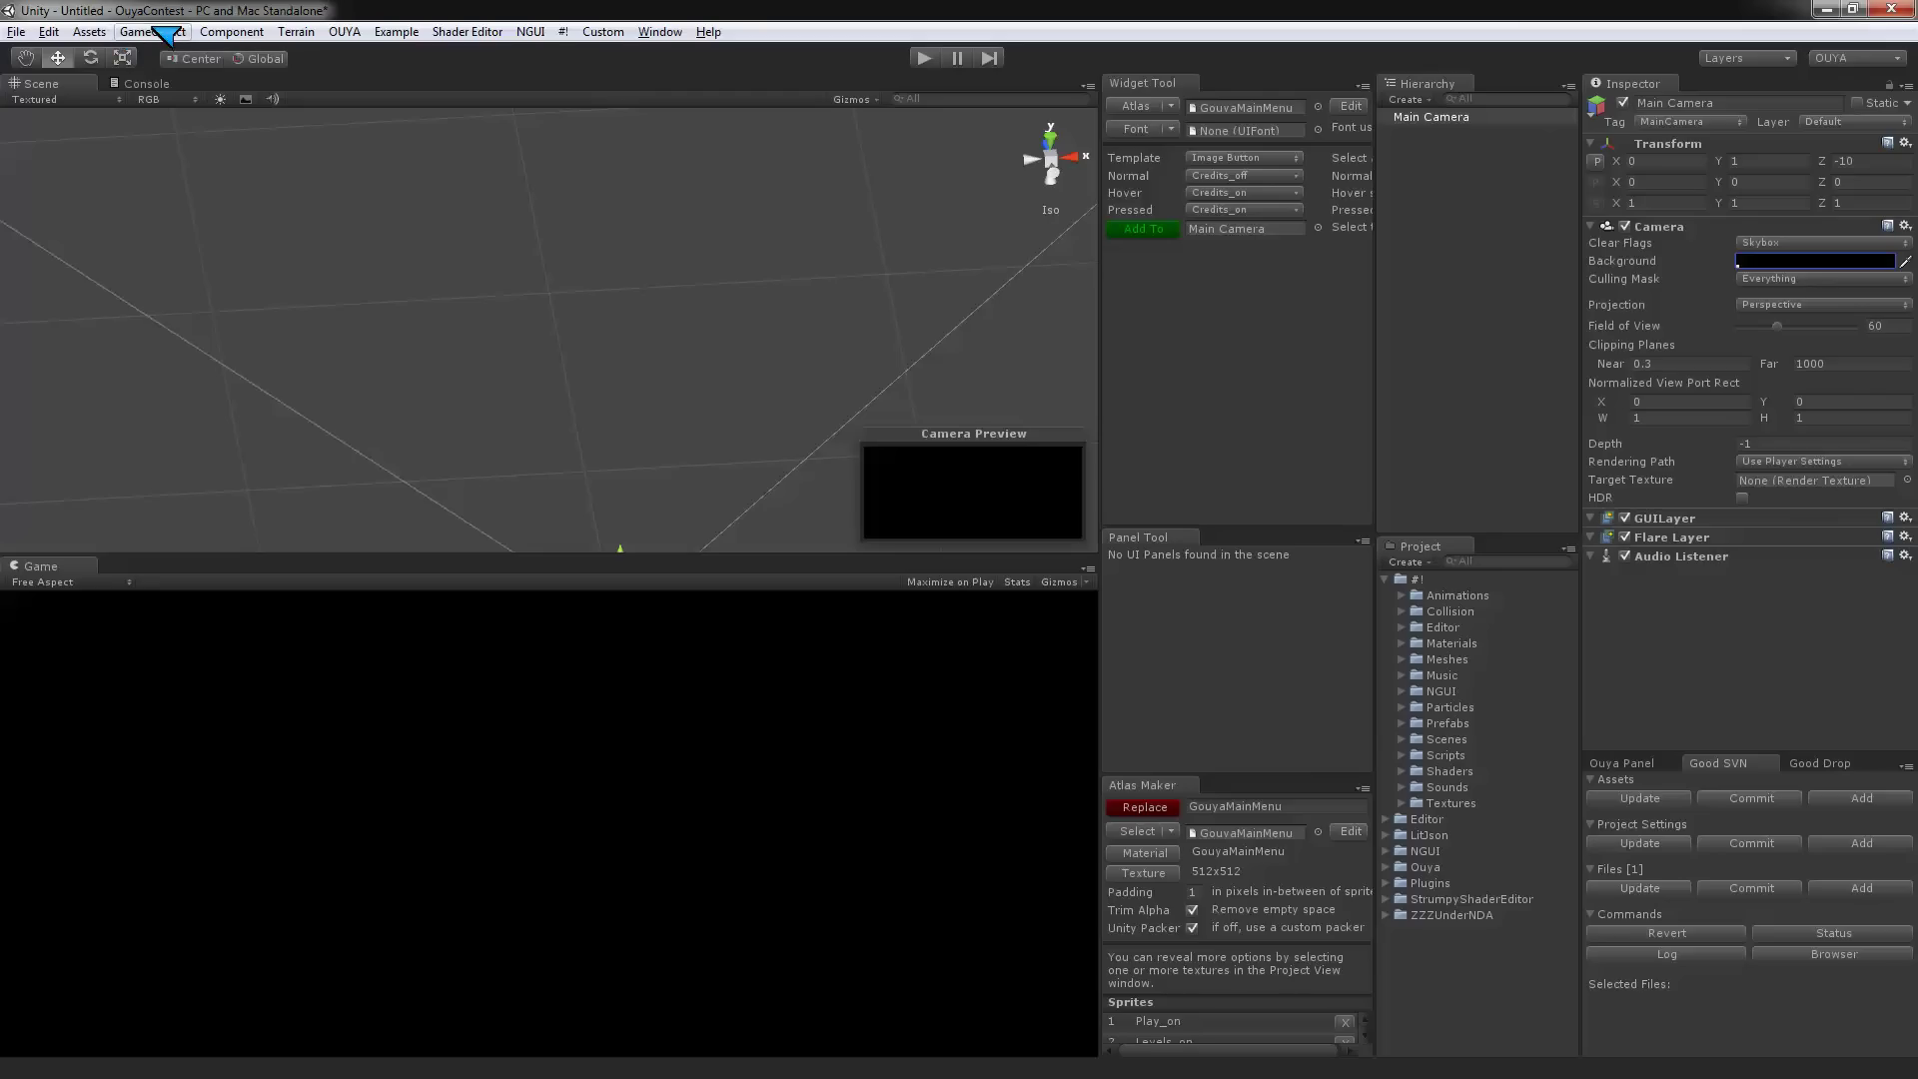
- Create a sphere and duplicate it twice, dragging the copies left and right
click(89, 31)
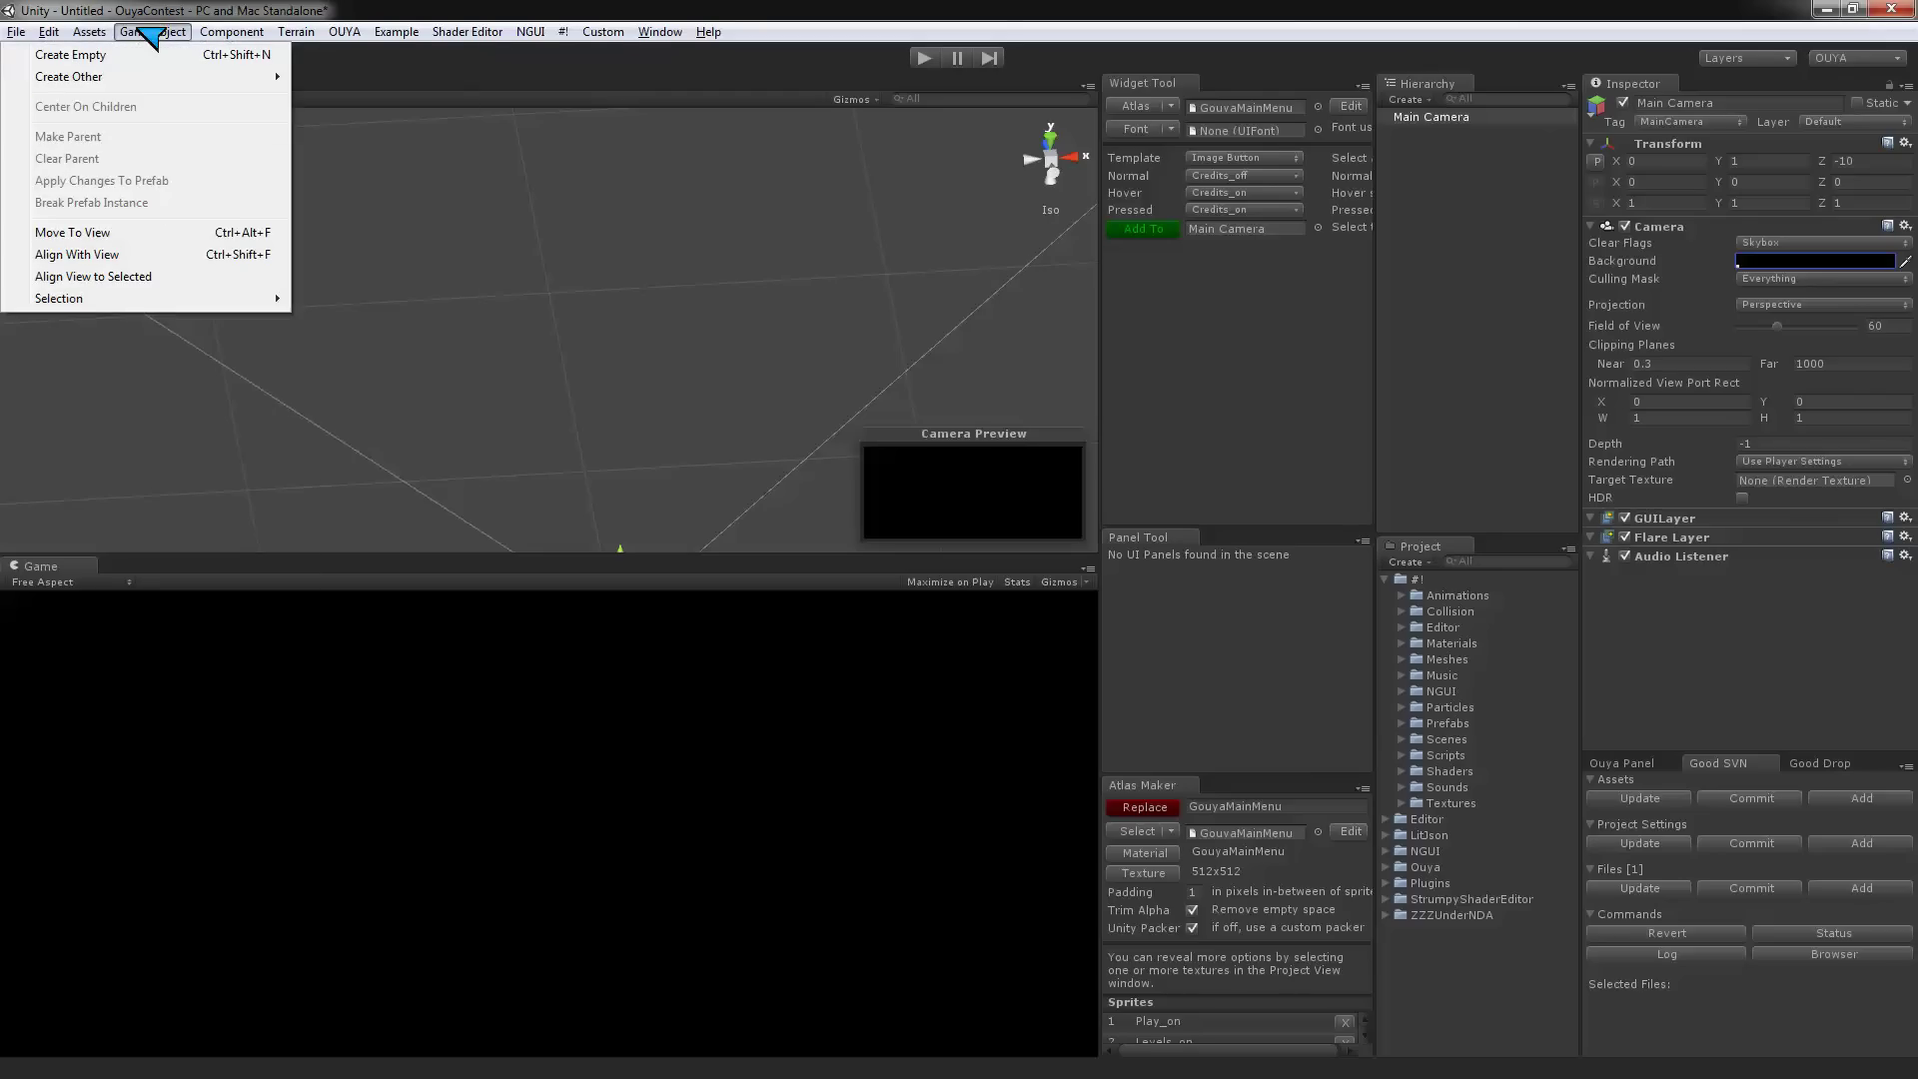
mouse_move(140, 77)
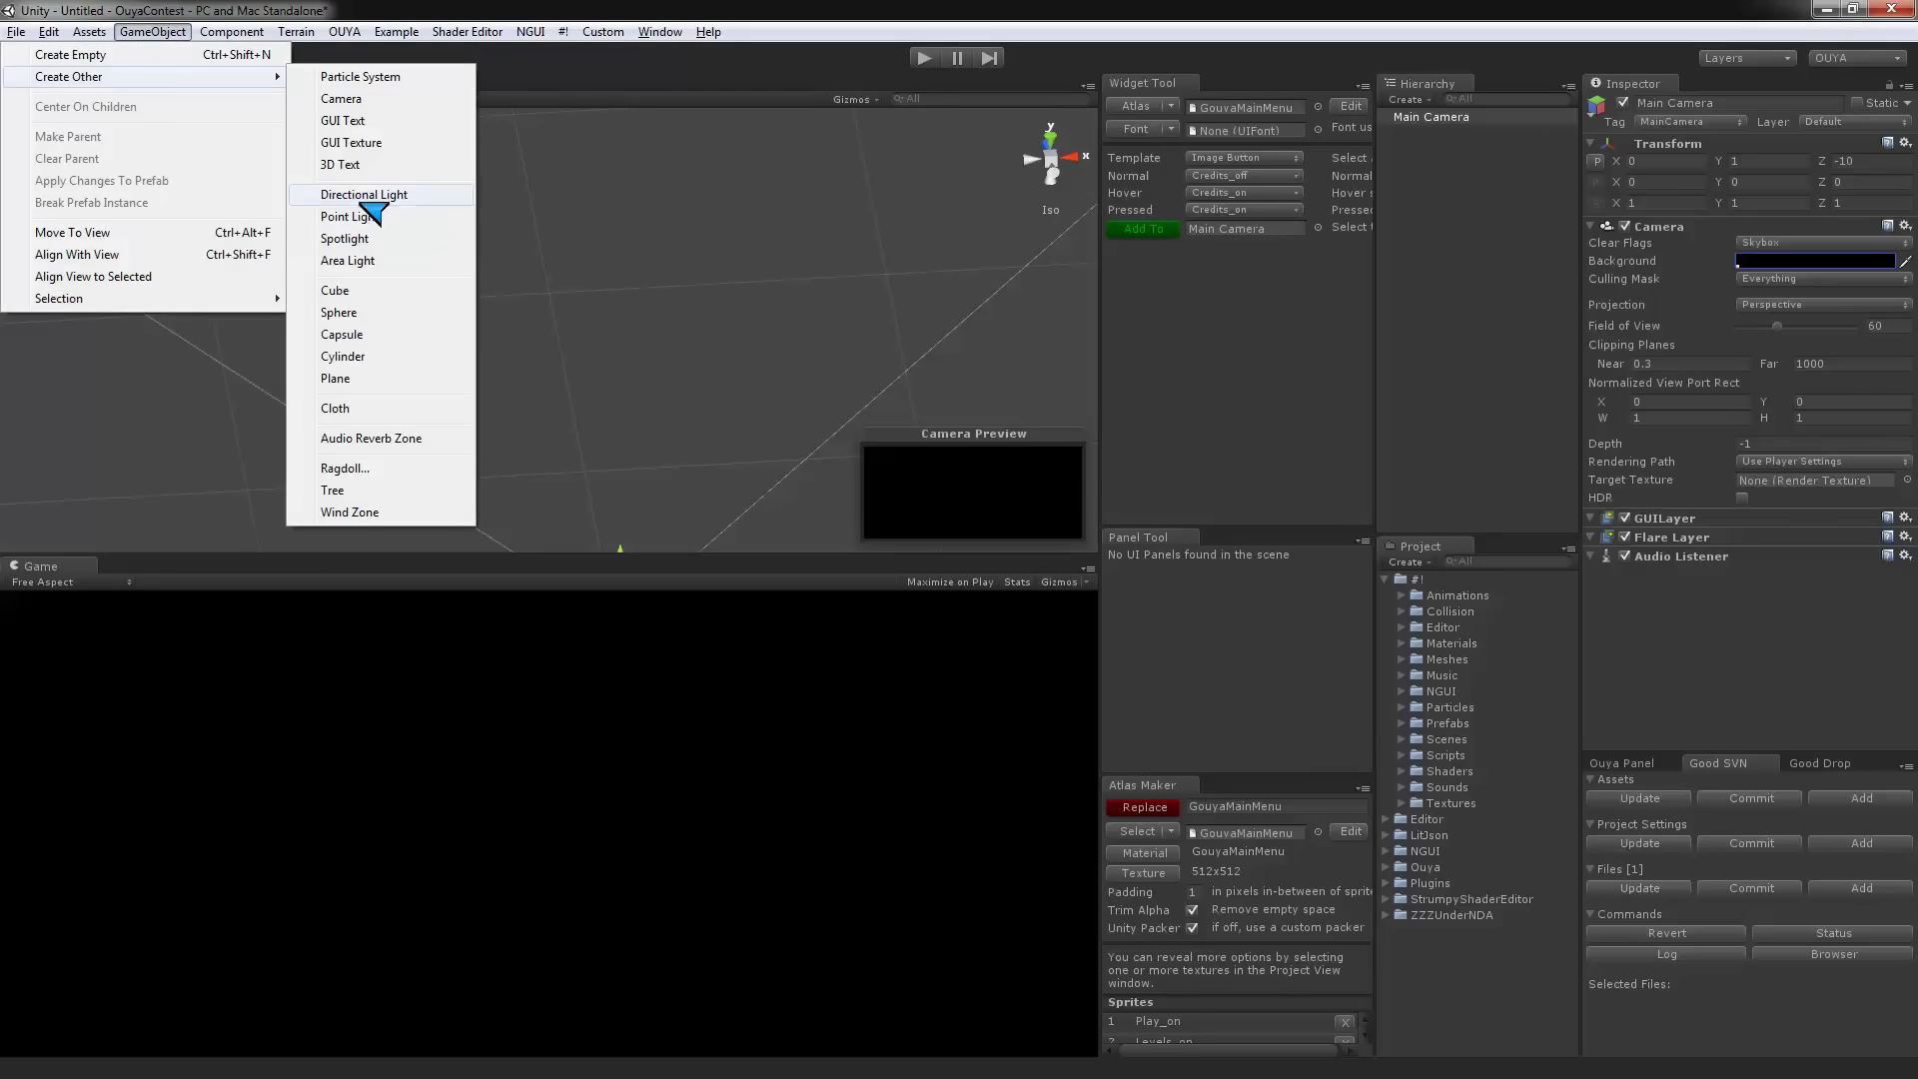
click(350, 313)
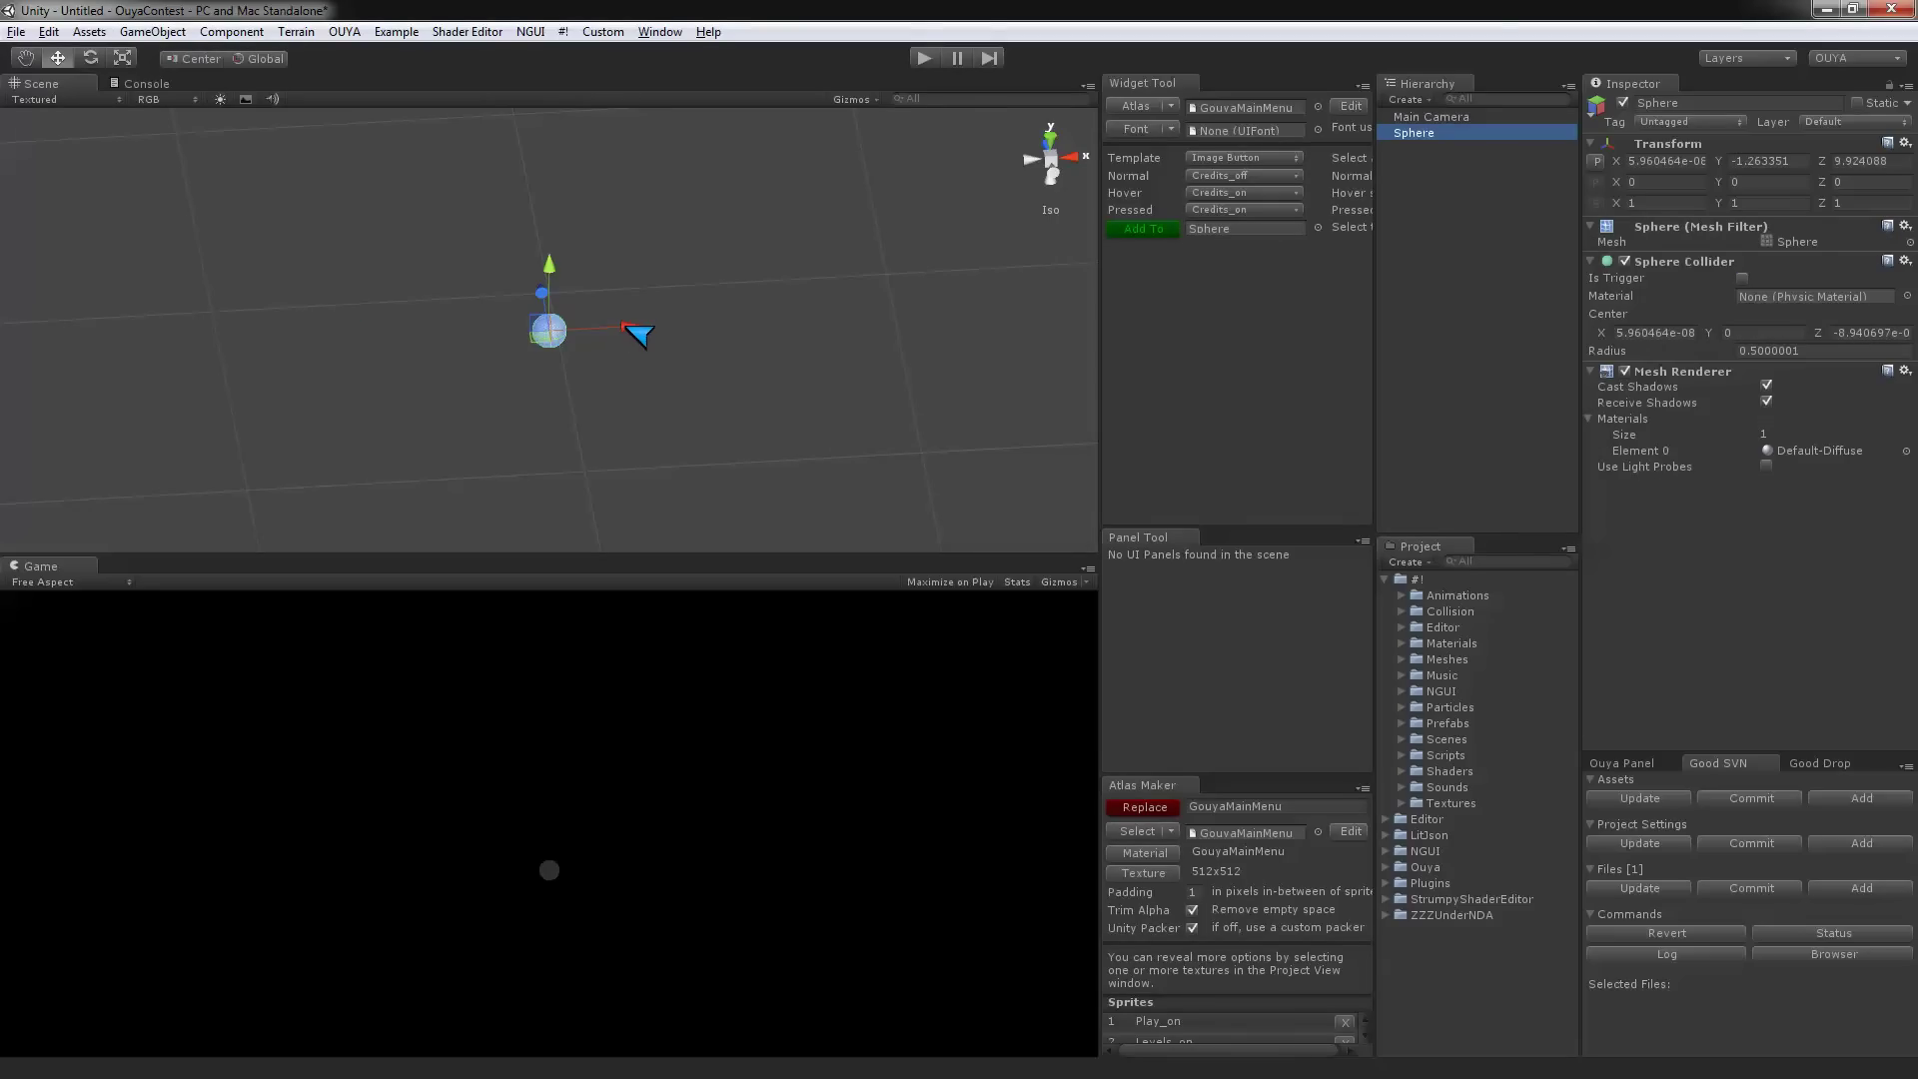
key(ctrl+d)
drag(635, 333, 469, 337)
key(ctrl+d)
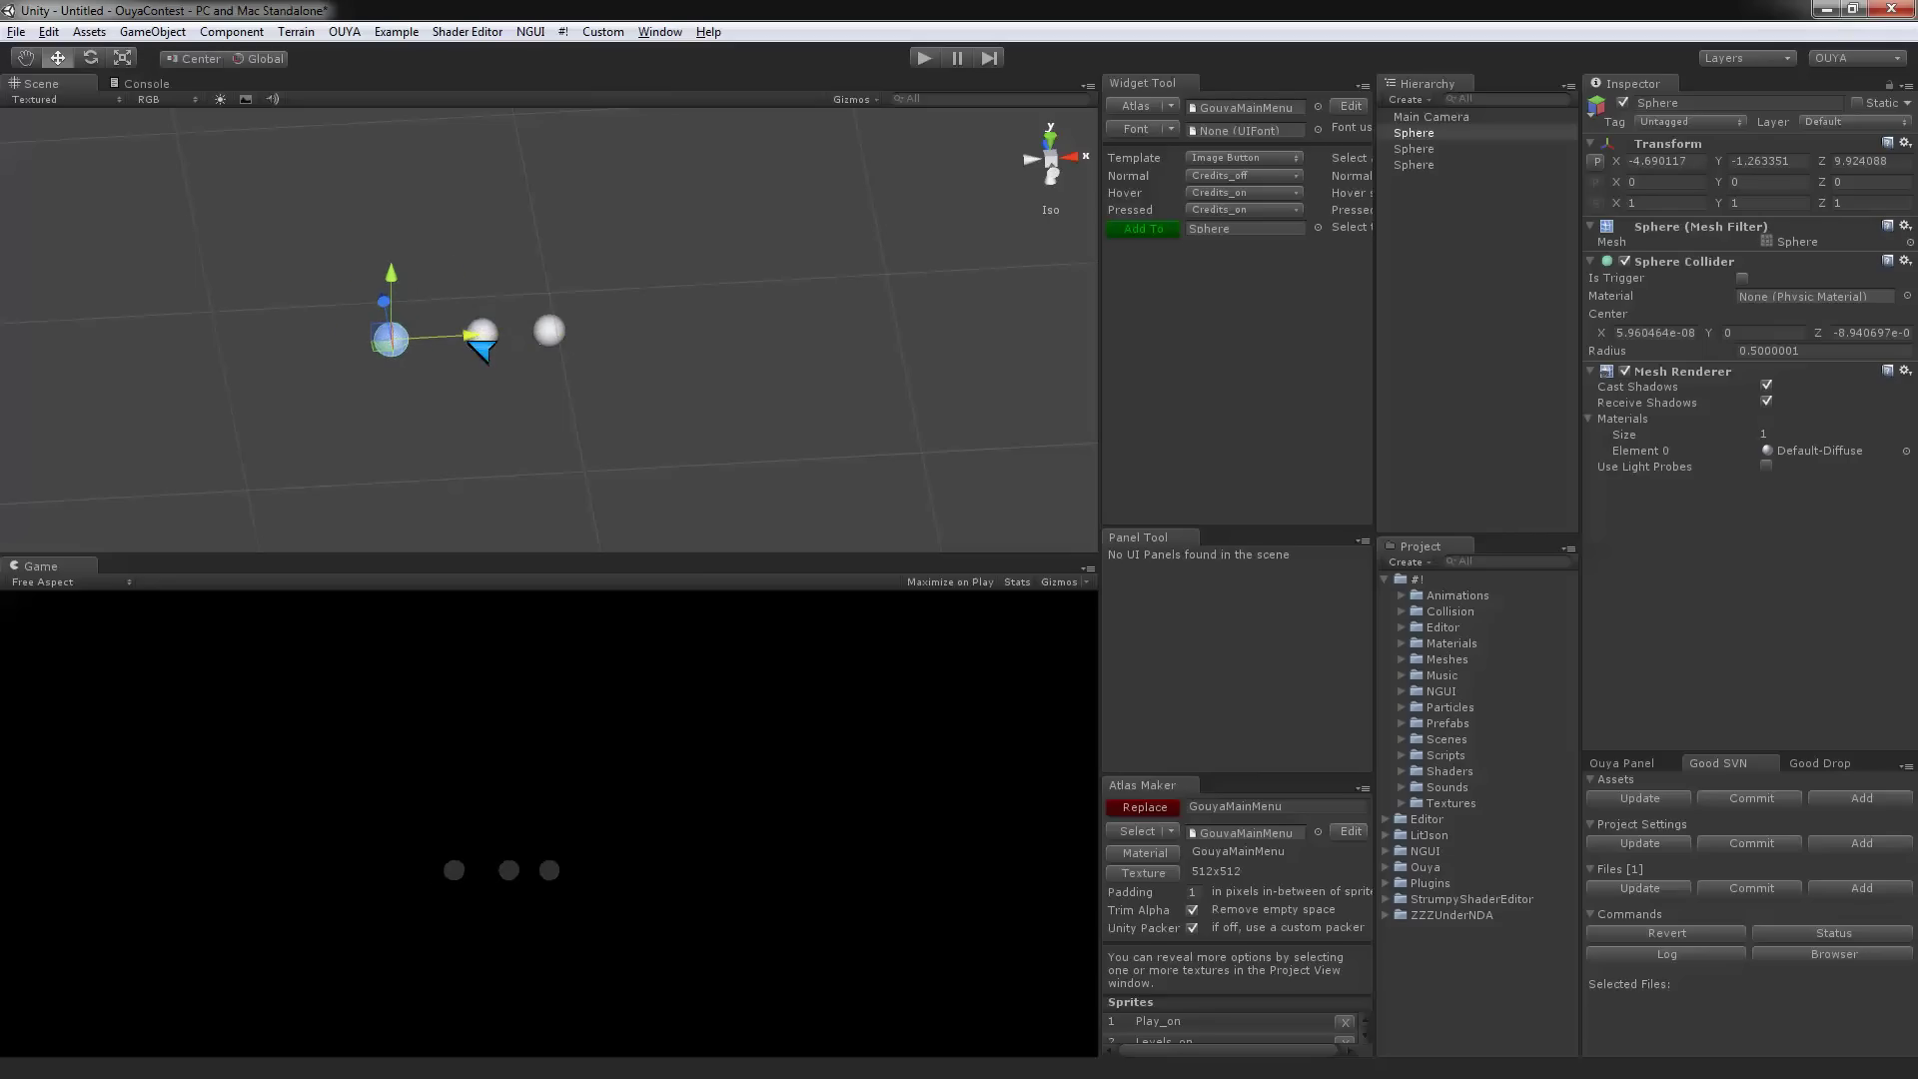
click(549, 332)
drag(605, 332, 625, 336)
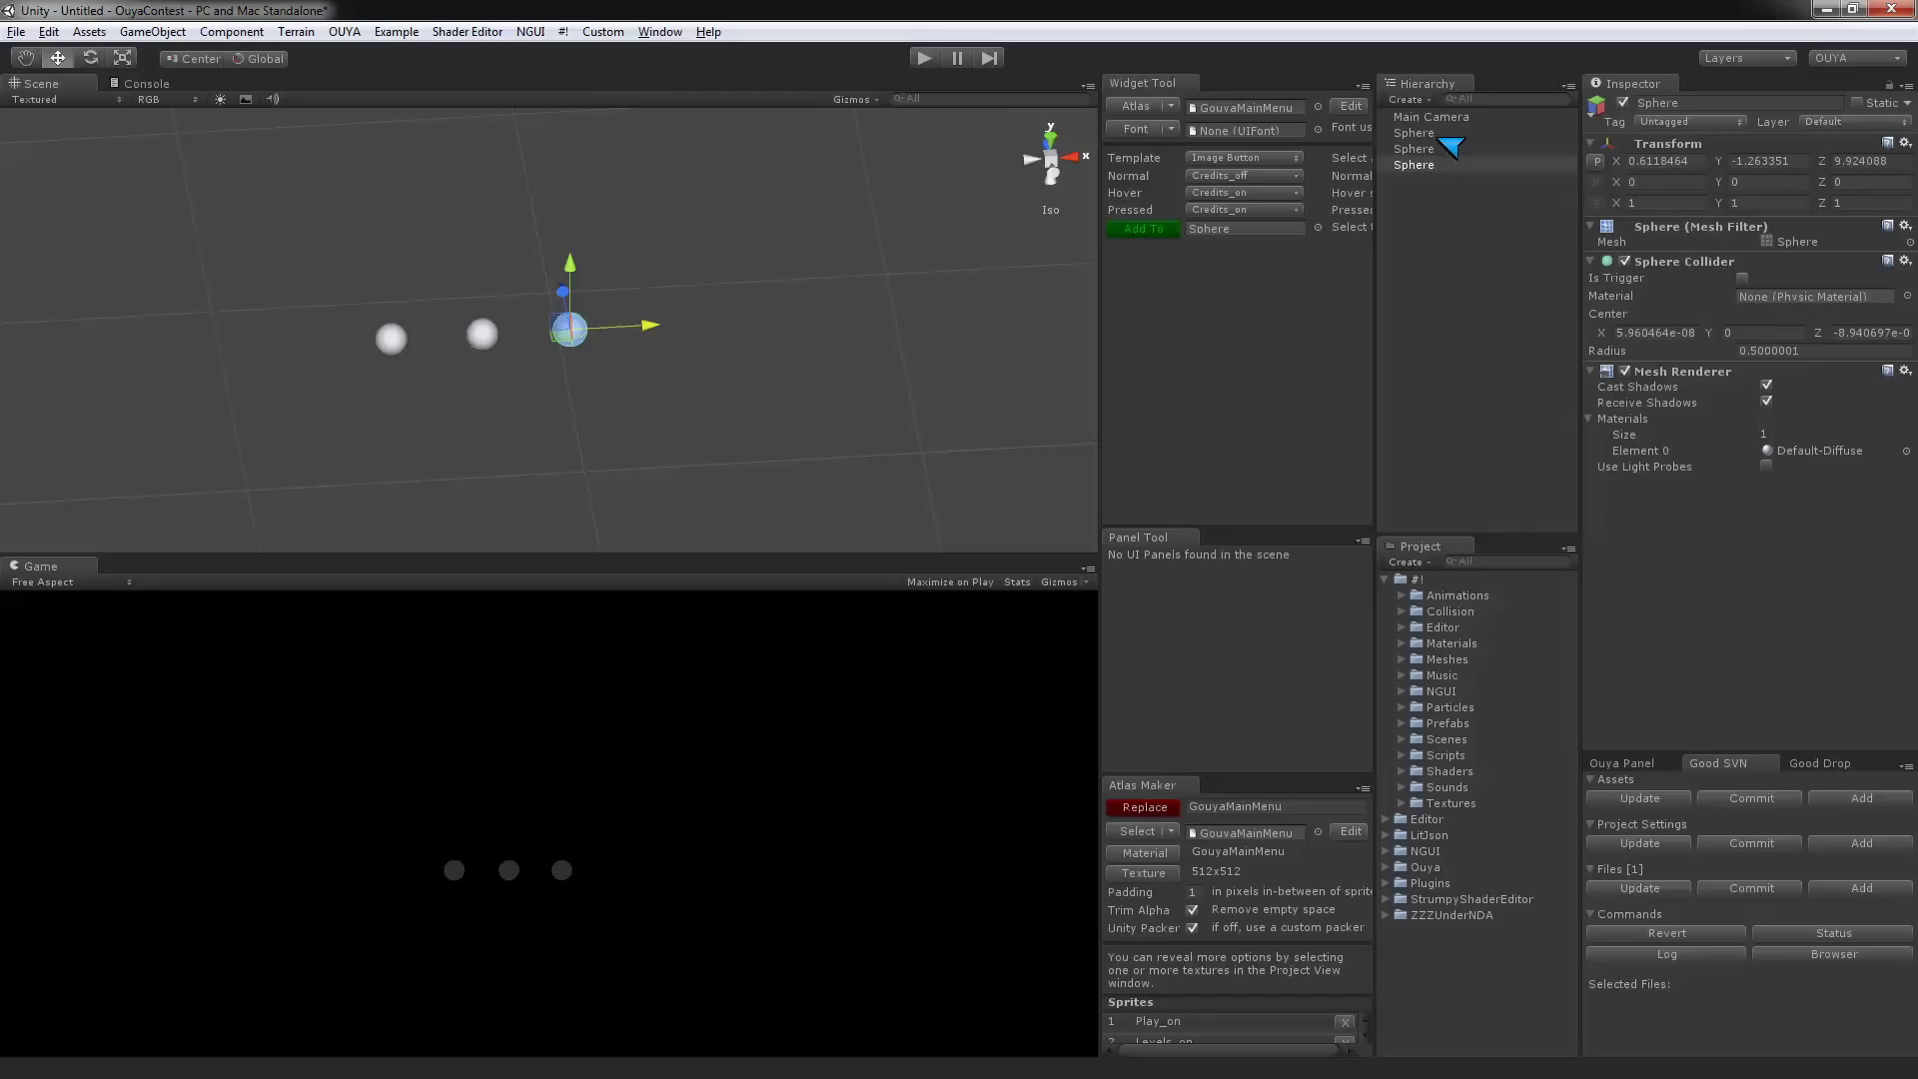
- Reset the spheres' positions back to the origin
shift+click(1439, 132)
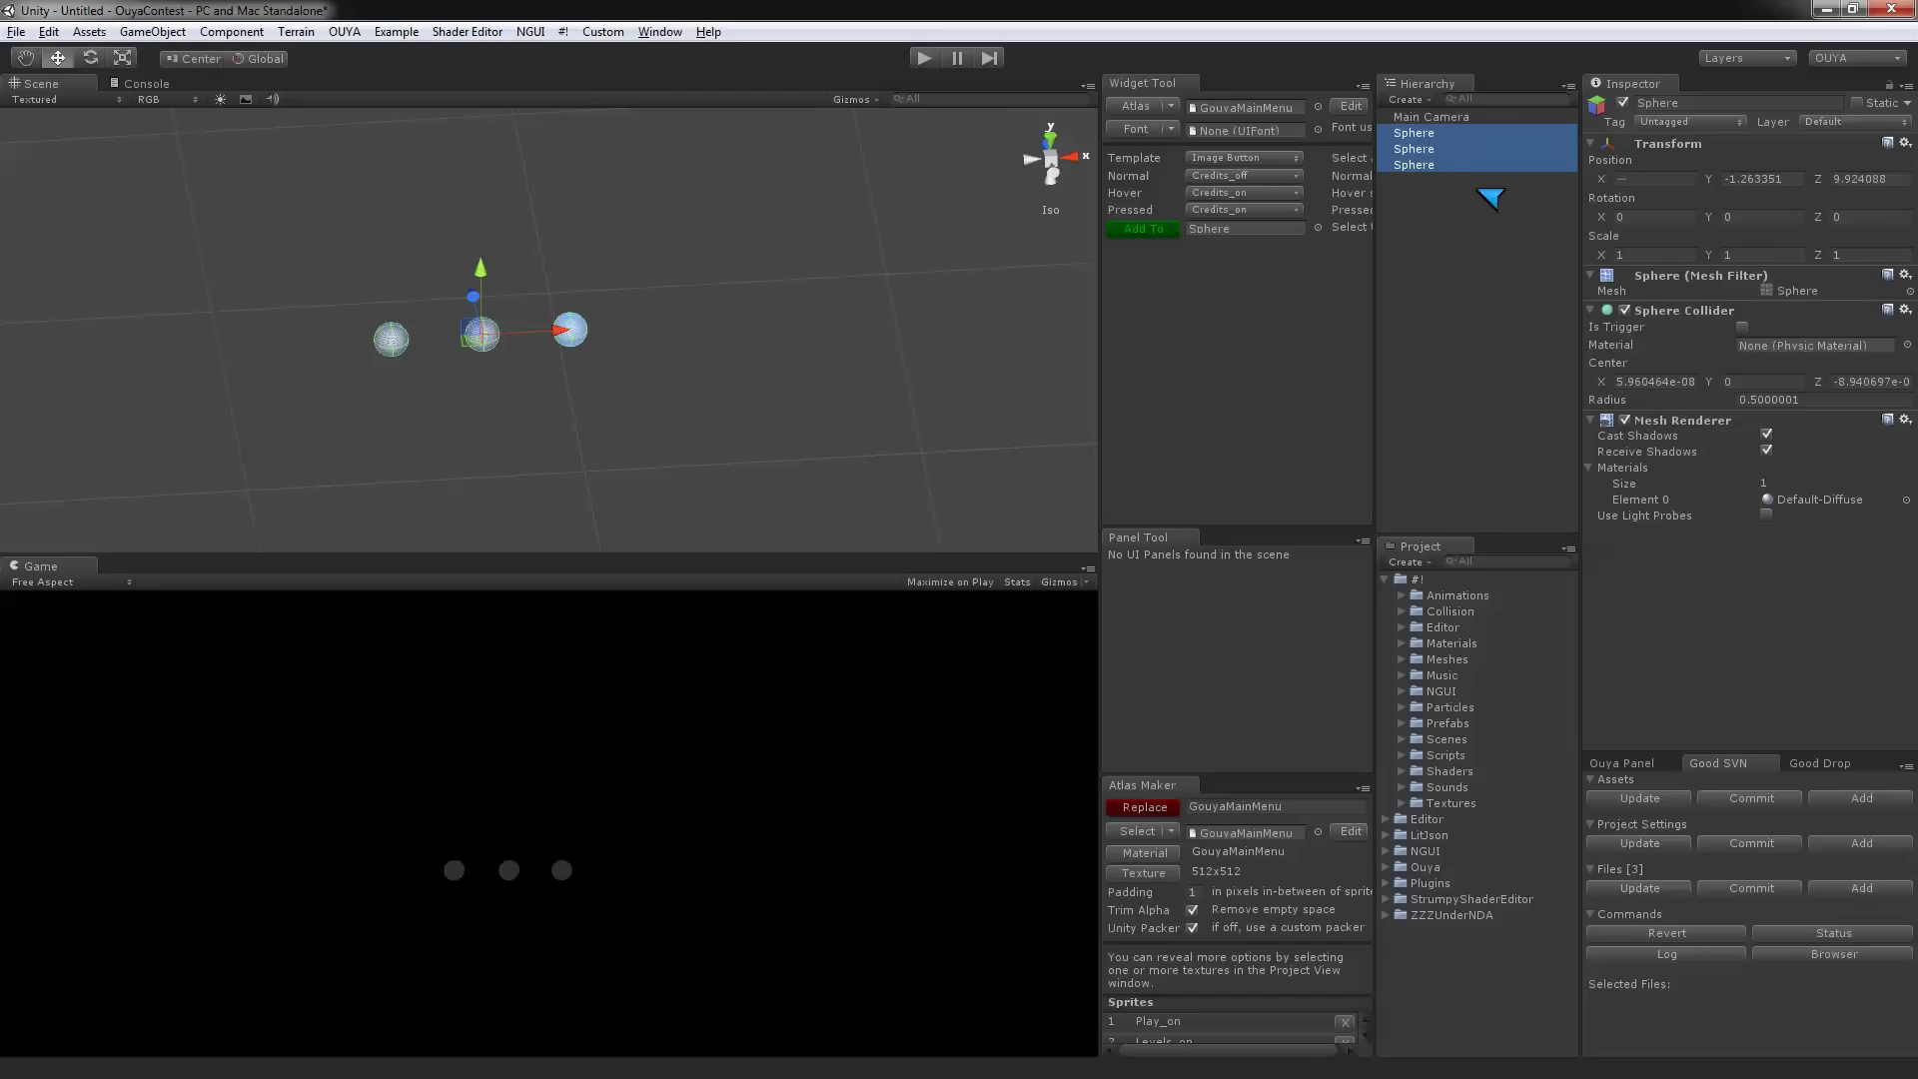
click(1500, 284)
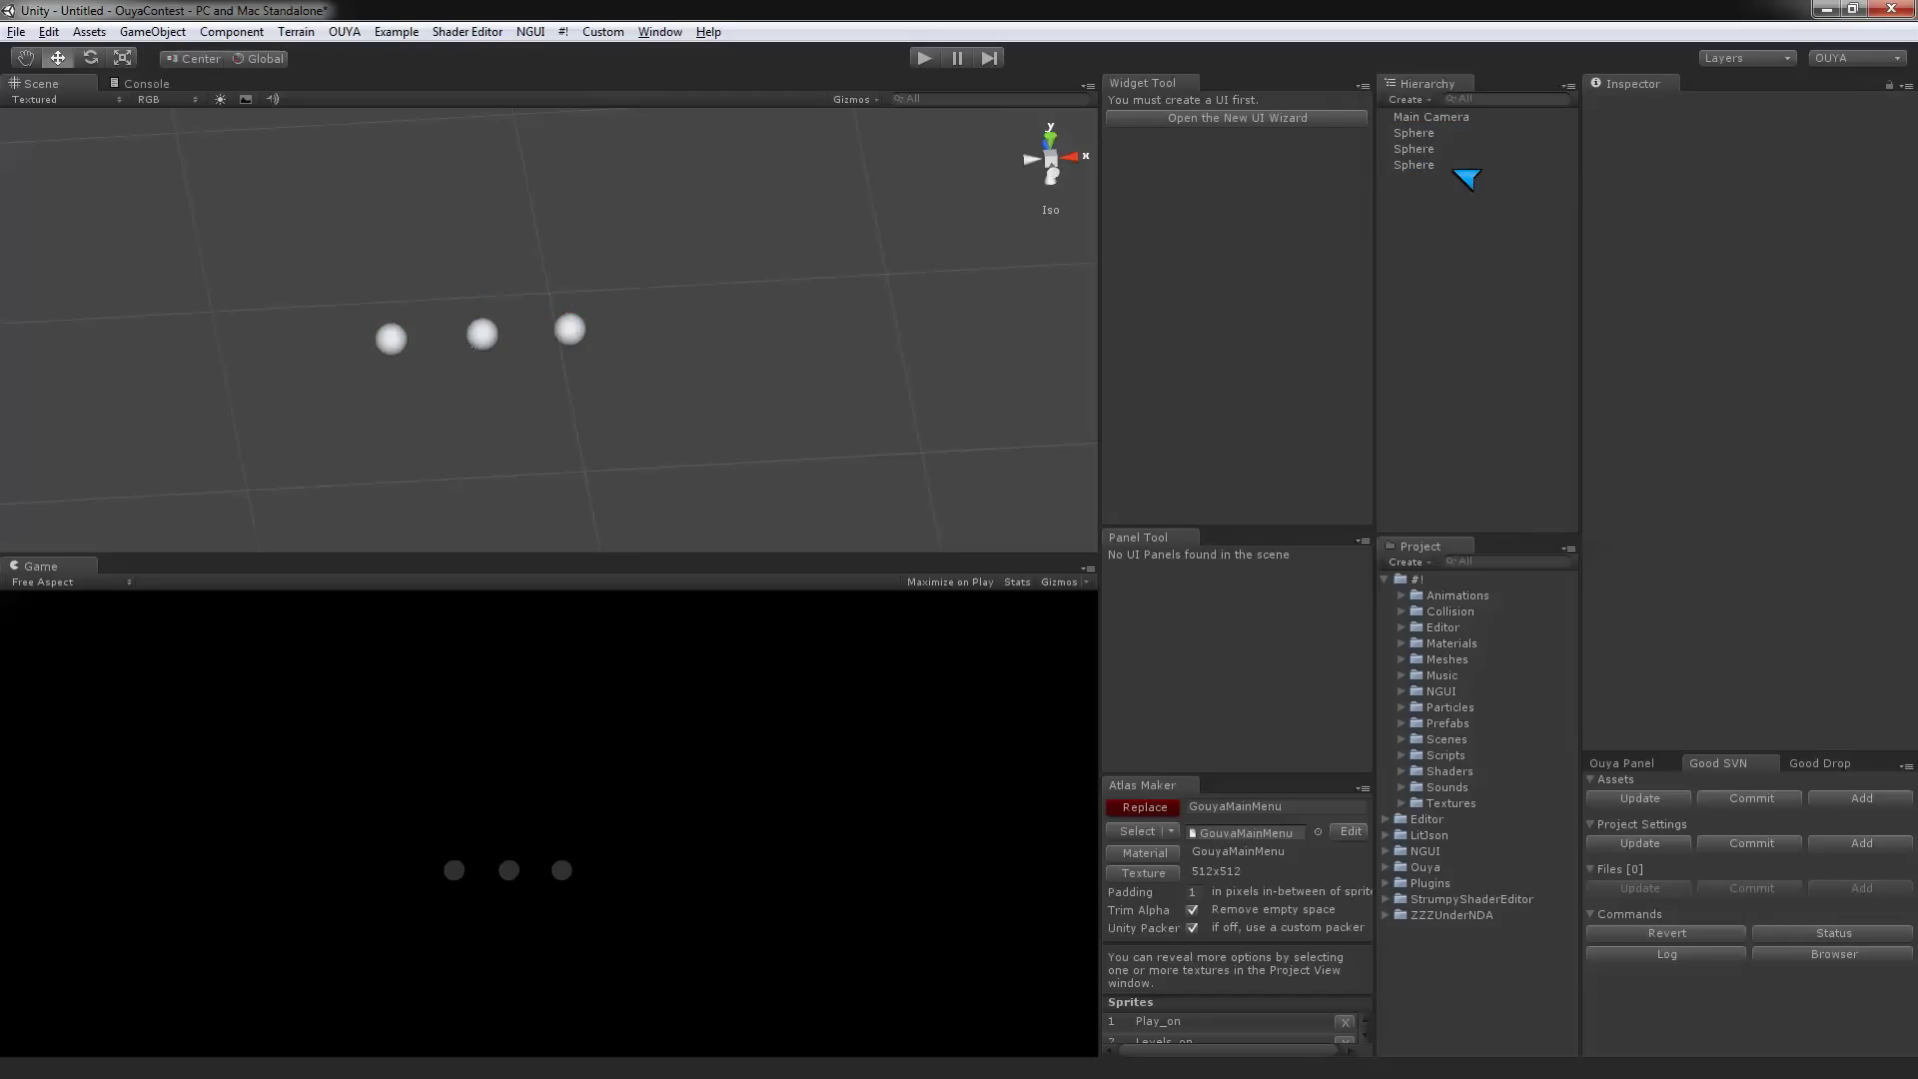
click(1443, 167)
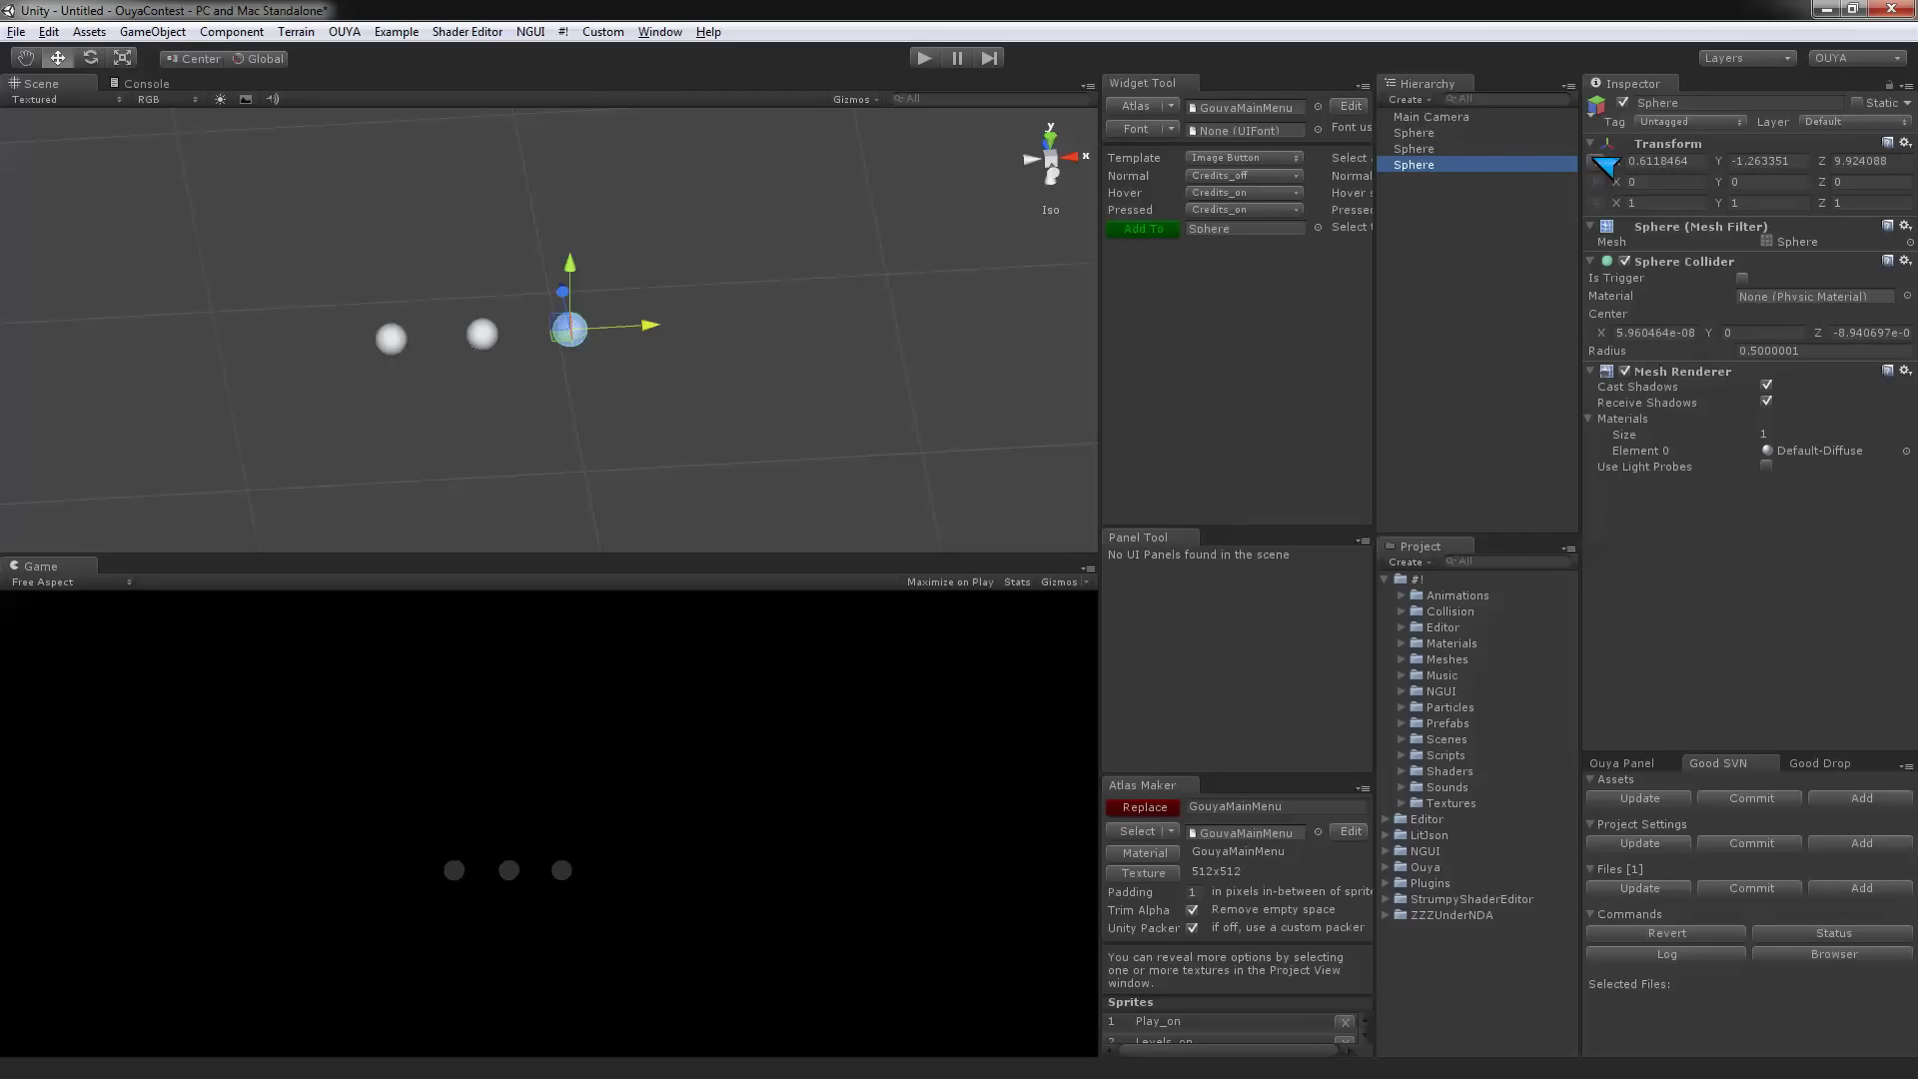
click(1599, 161)
click(1600, 162)
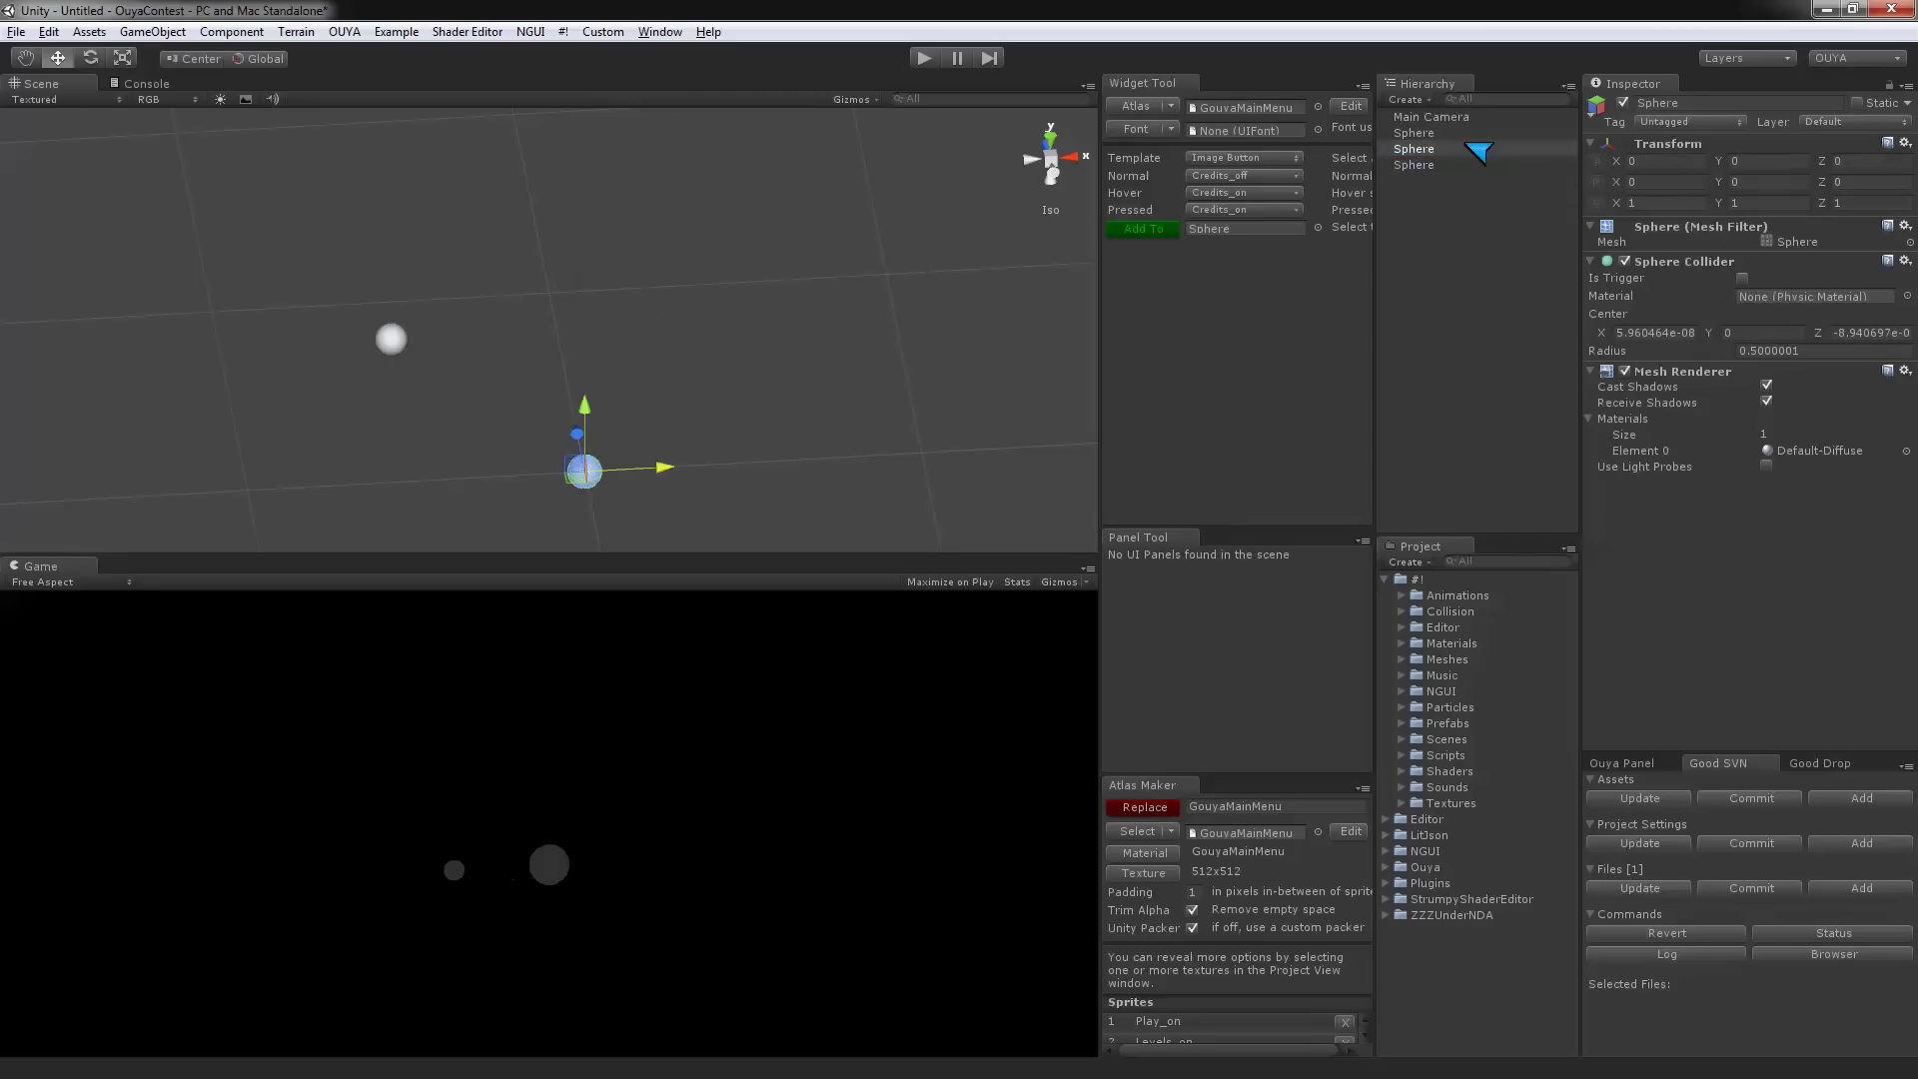
click(1469, 133)
click(1600, 162)
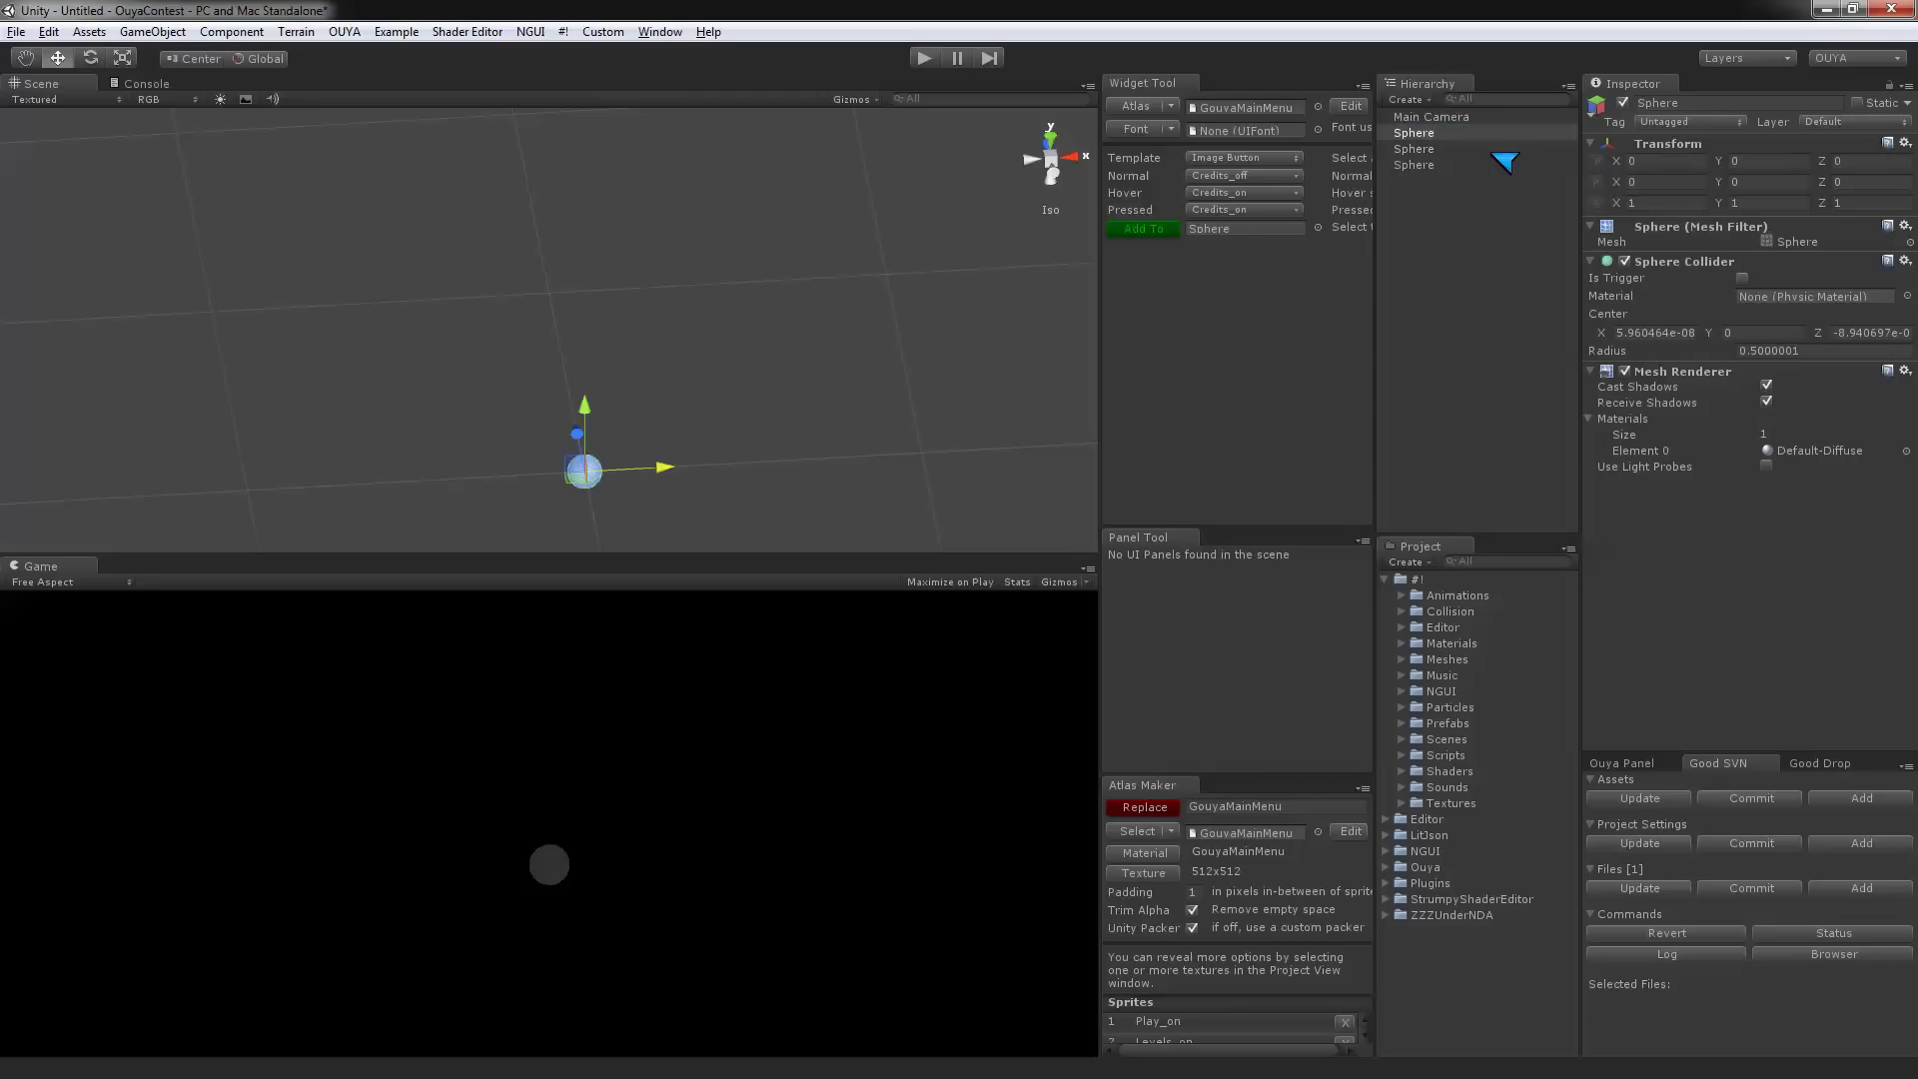
- Spread the spheres into a row, moving one right and one left along X
drag(668, 466, 790, 476)
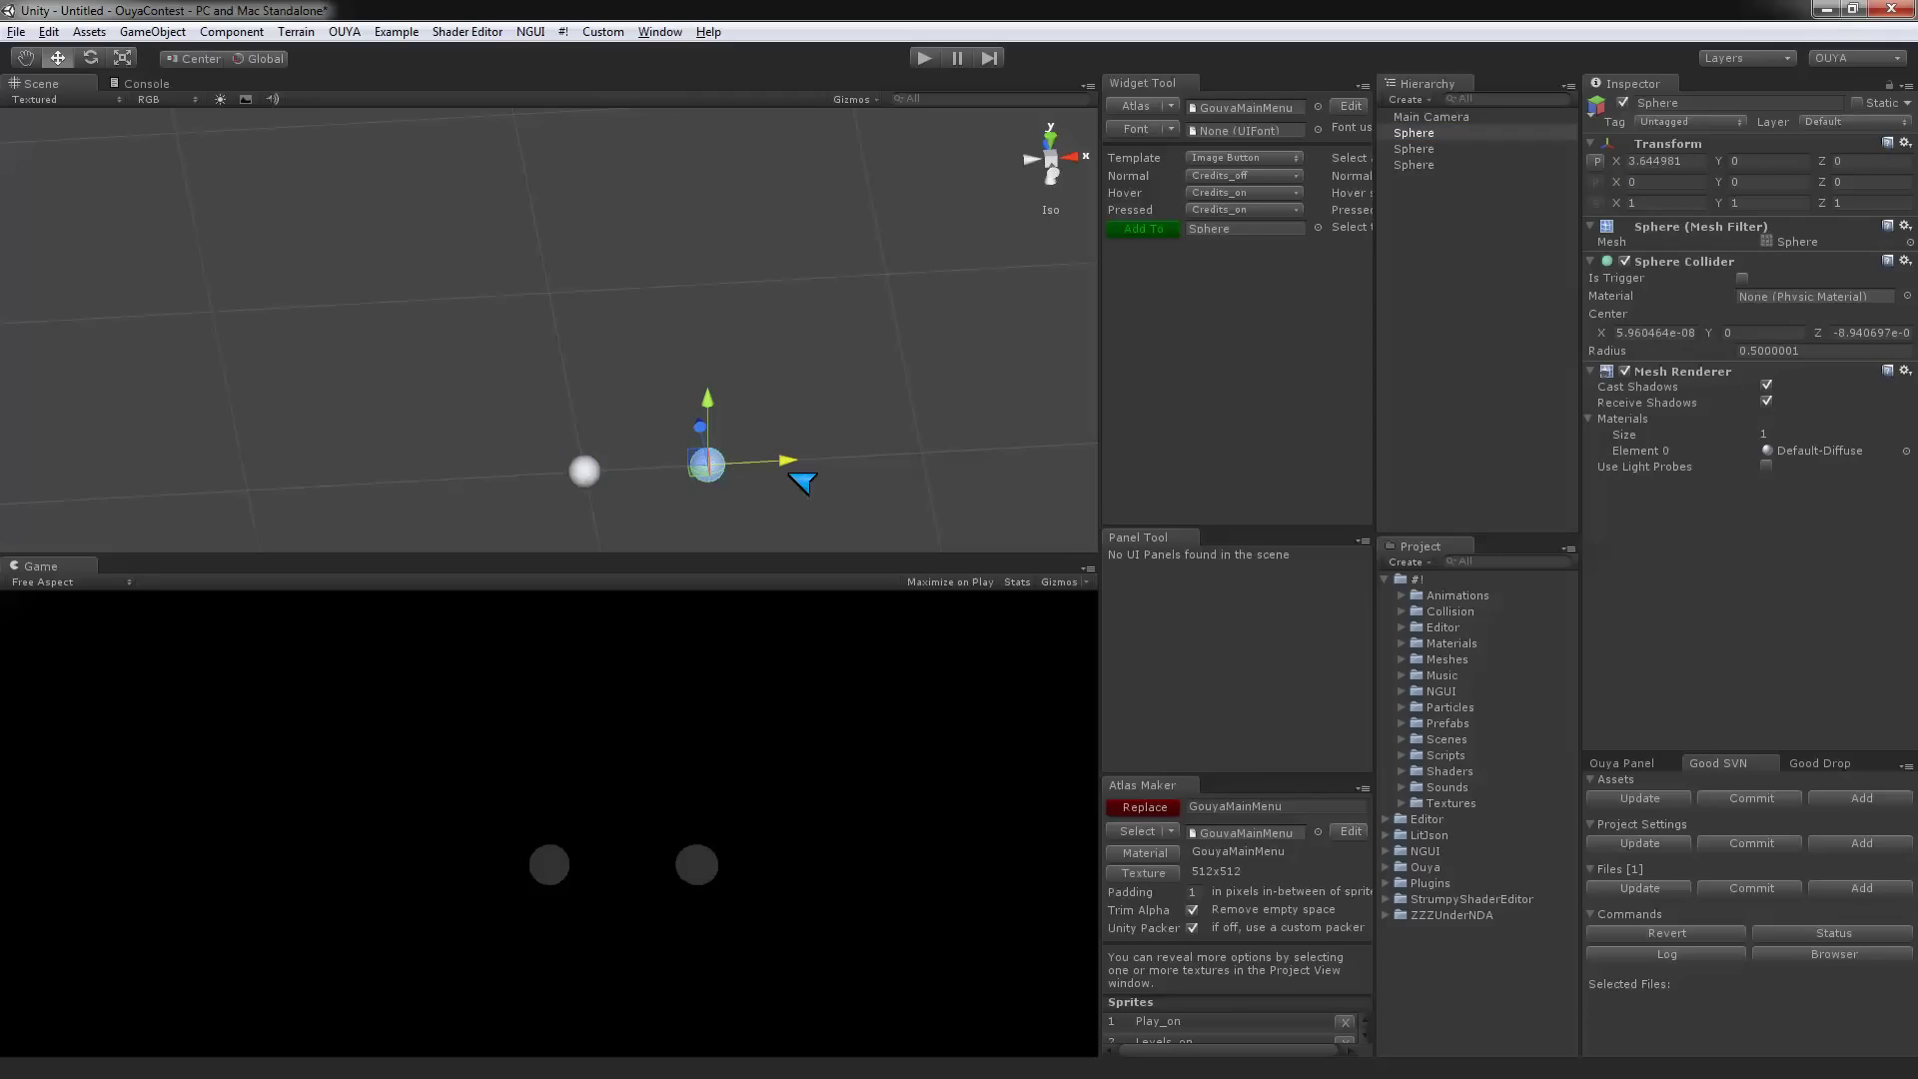
click(1416, 149)
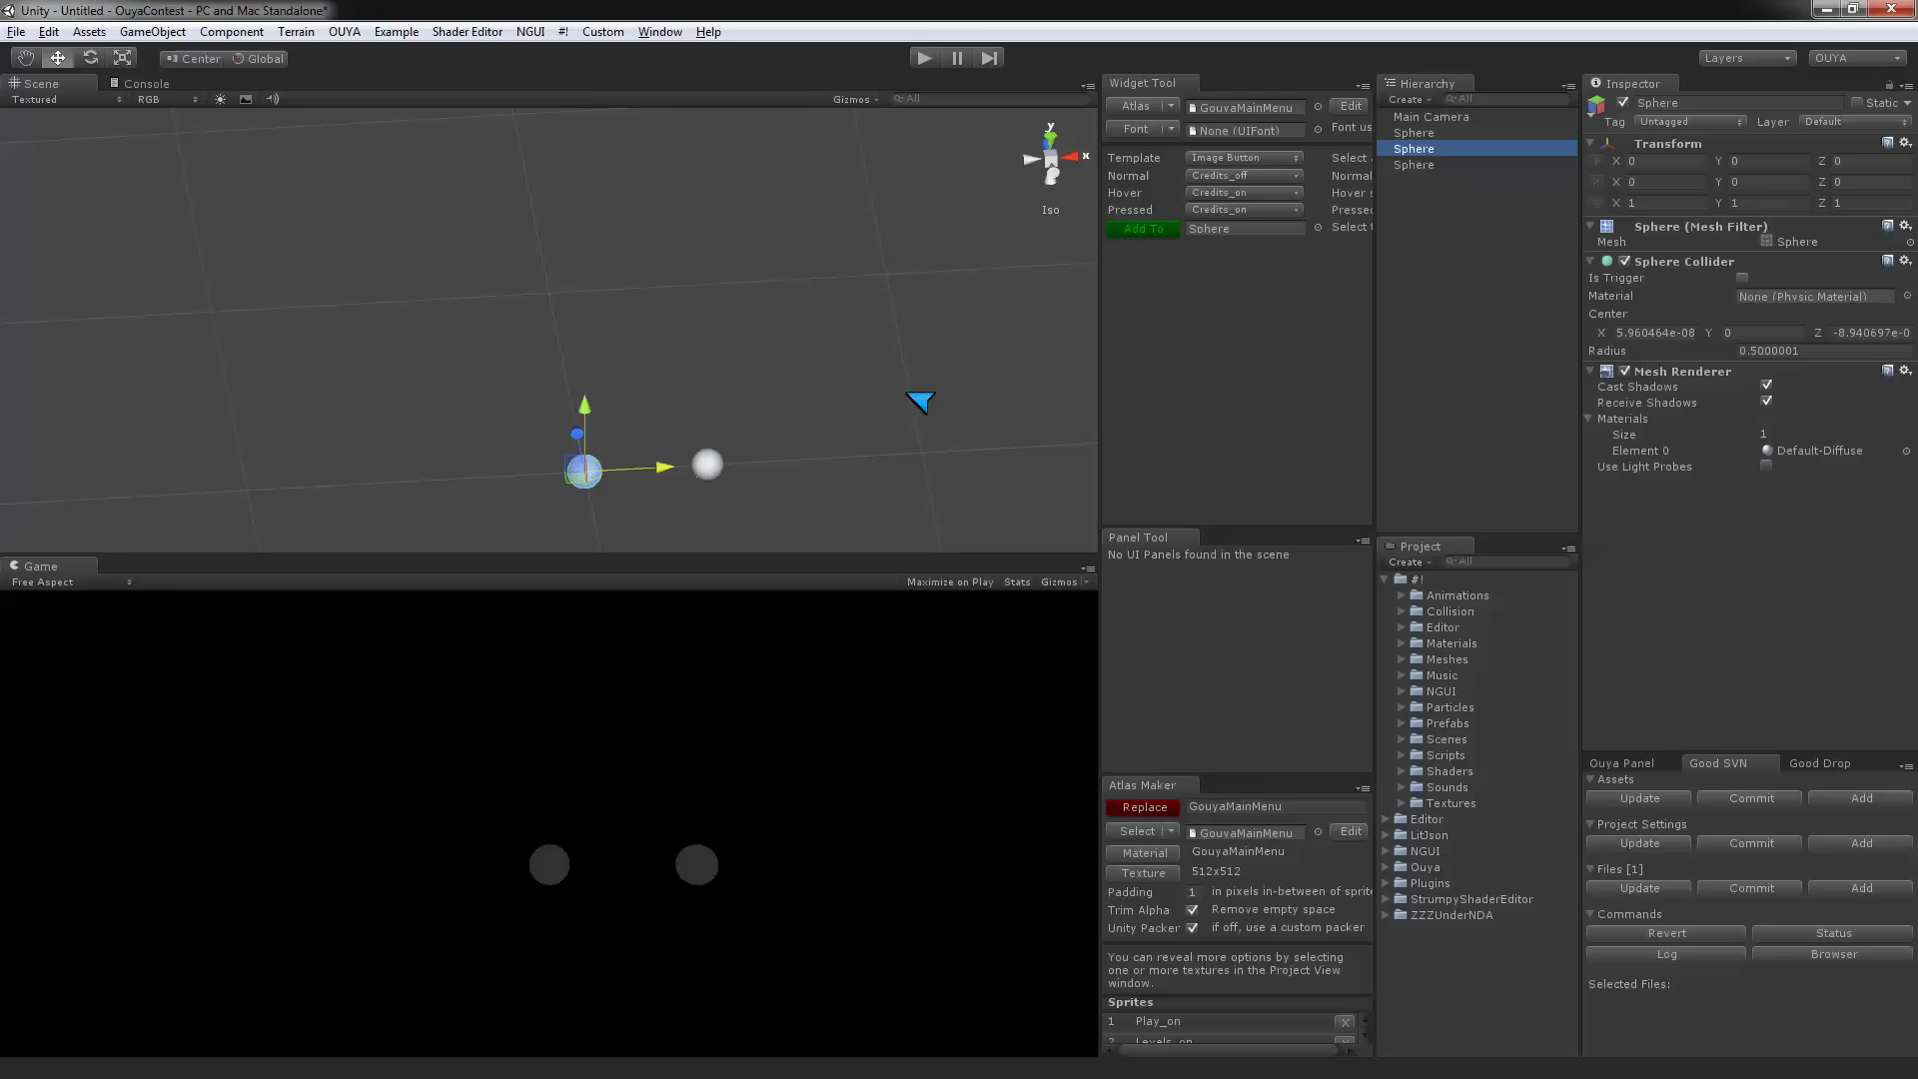
click(1417, 166)
drag(664, 467, 543, 488)
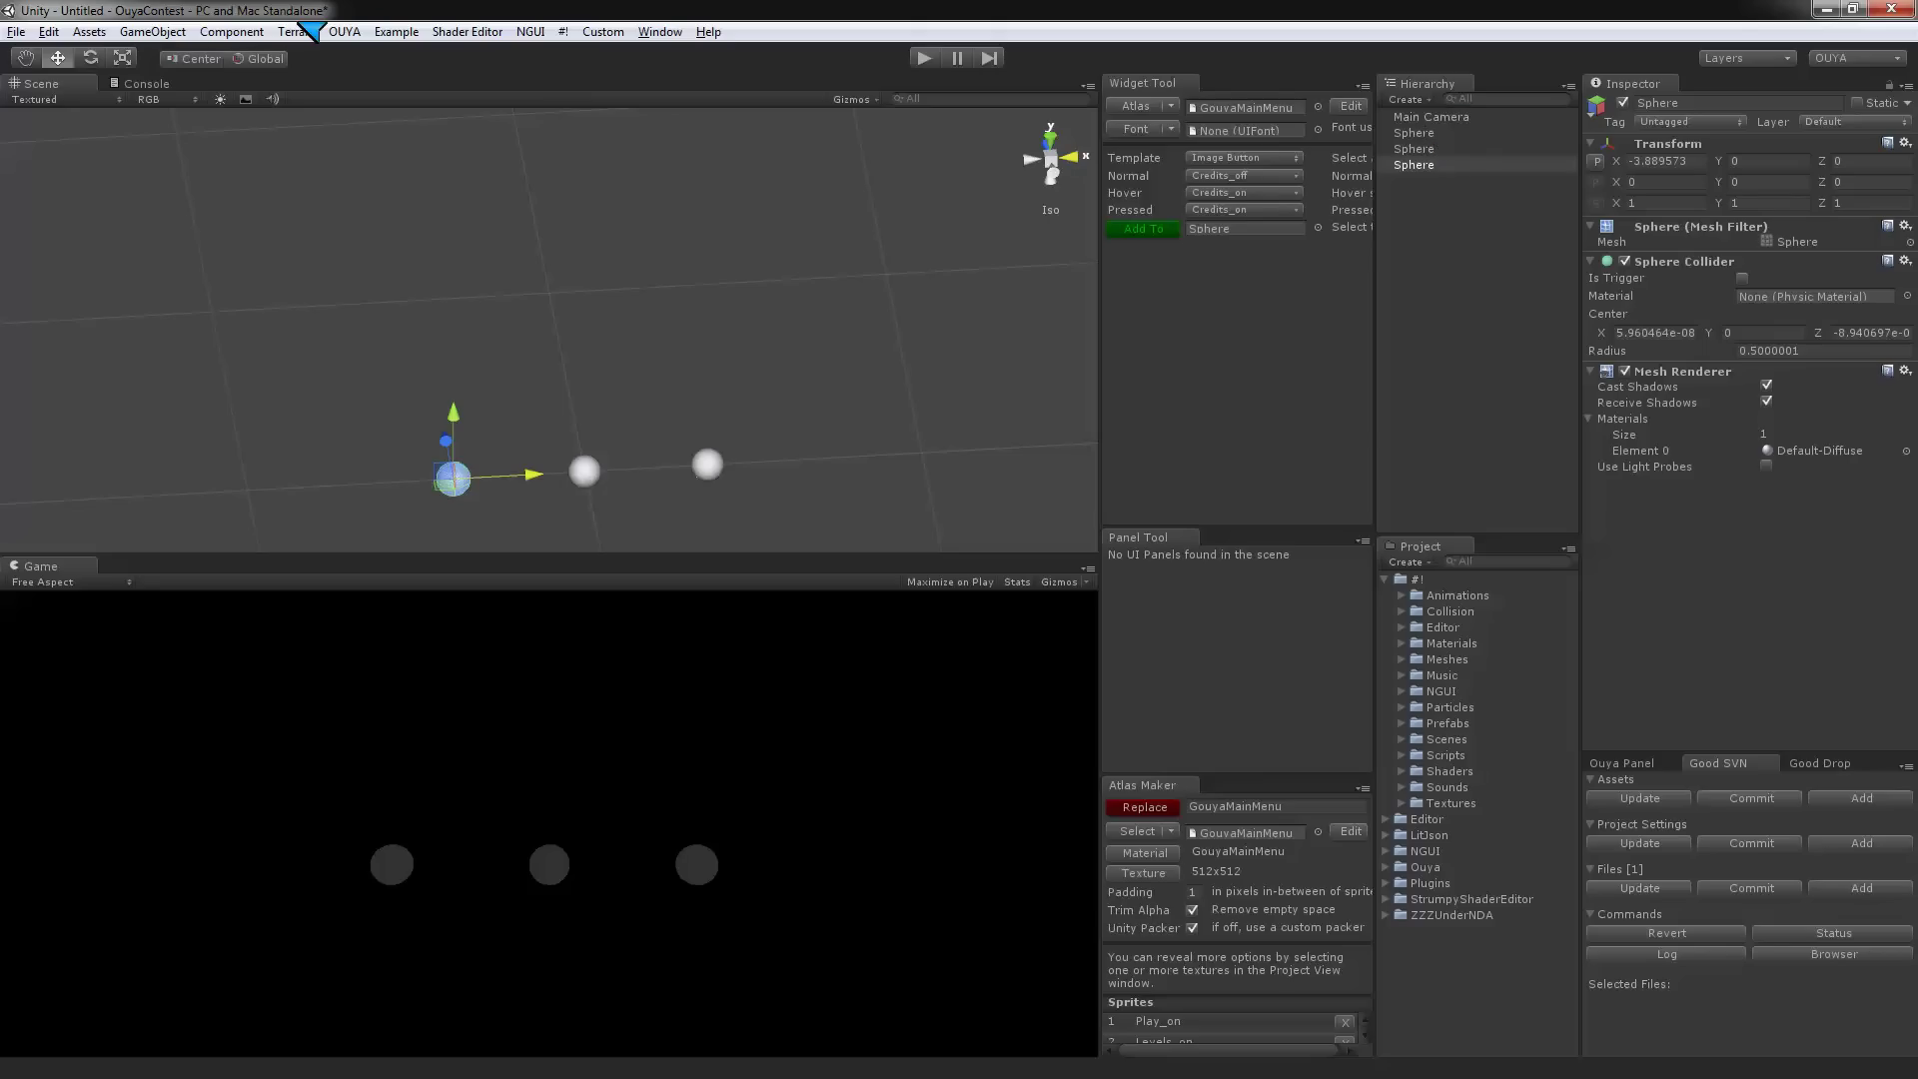
- Add a Directional Light and raise it along Y above the spheres
click(172, 31)
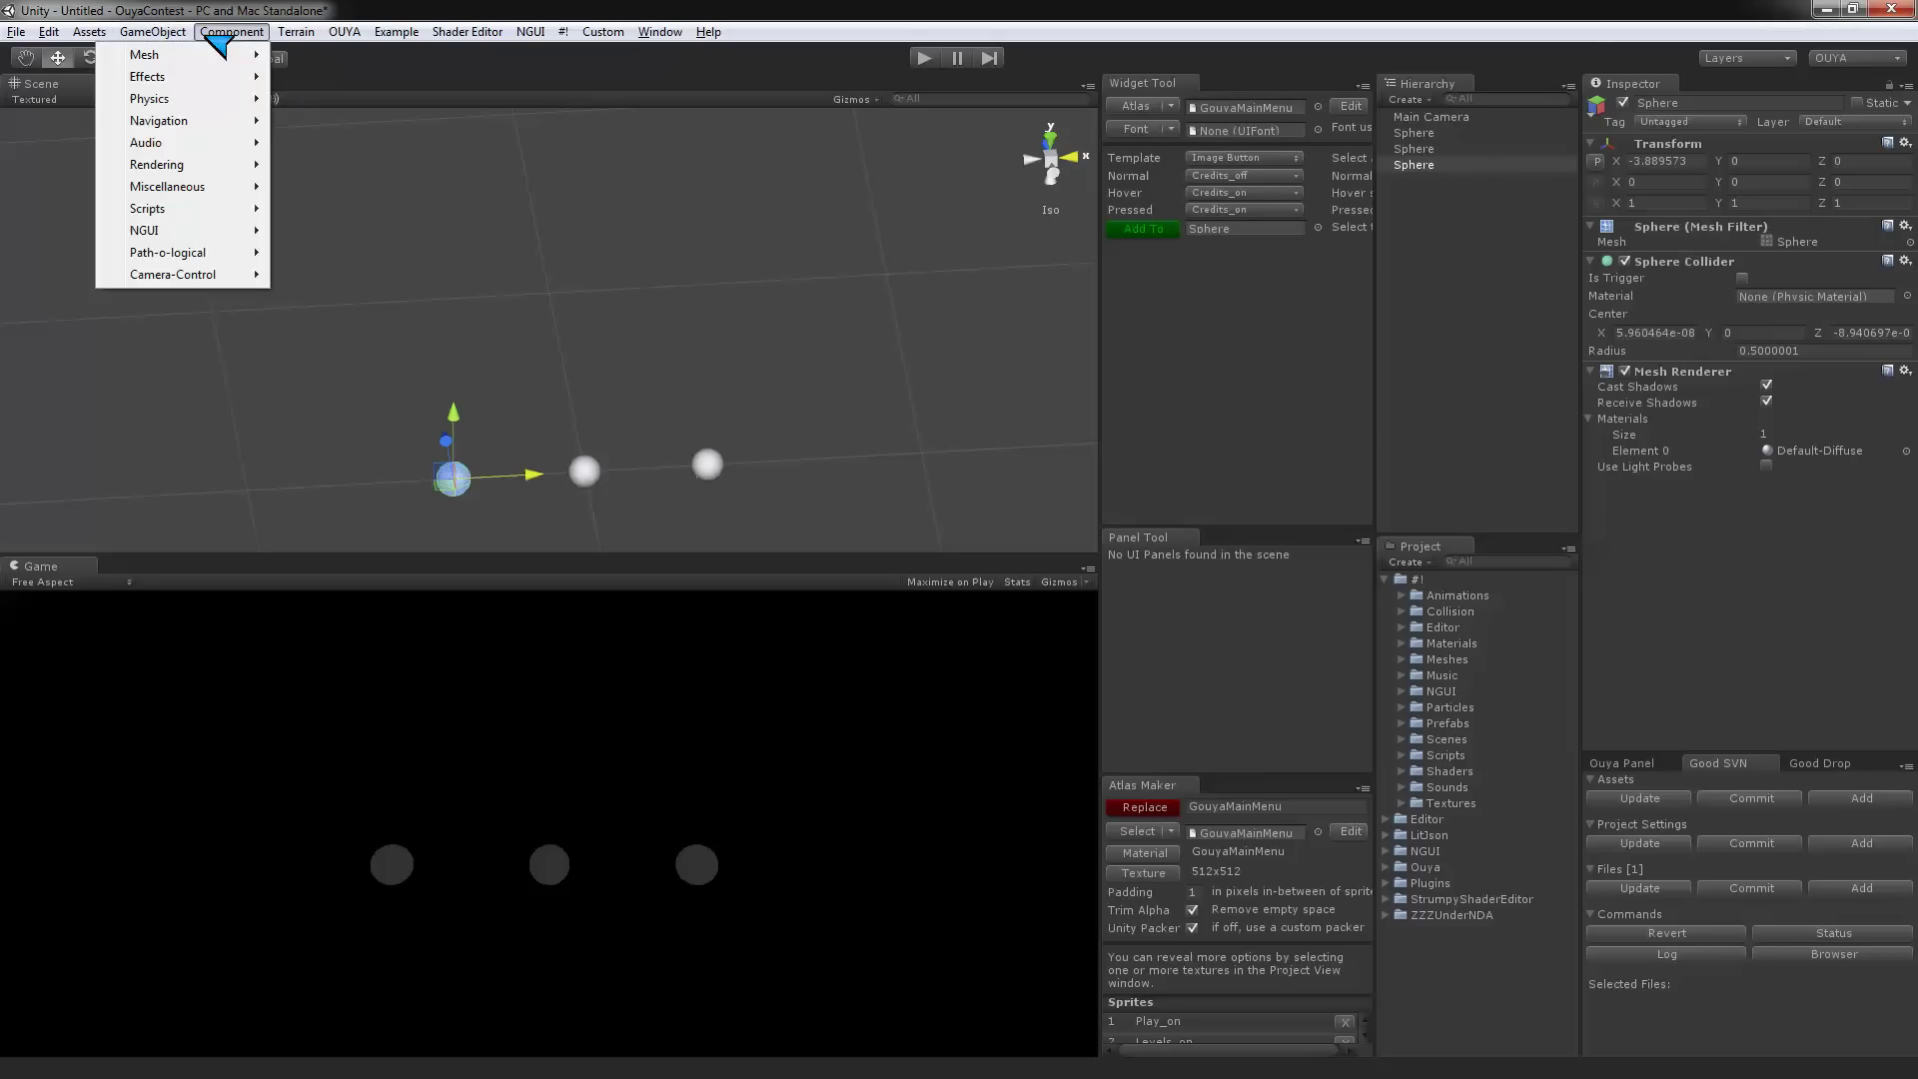
mouse_move(153, 32)
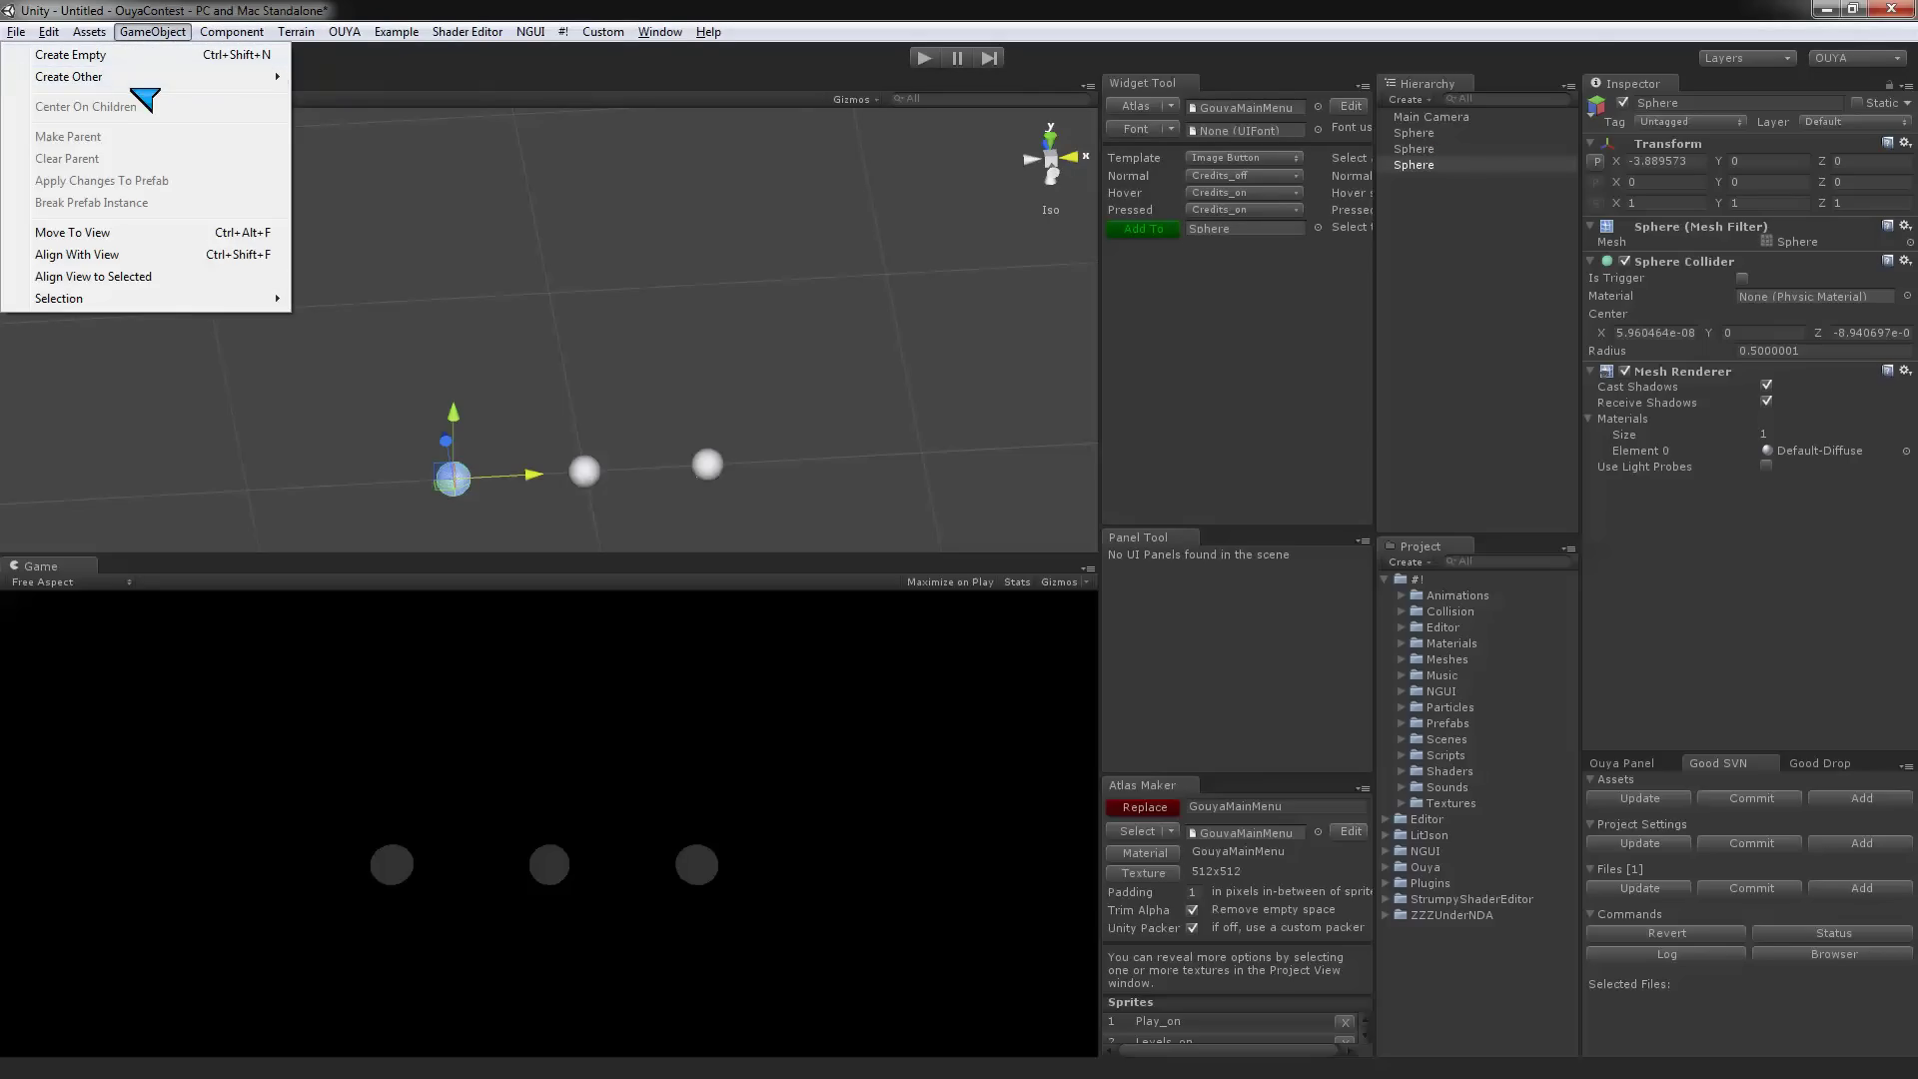
mouse_move(140, 80)
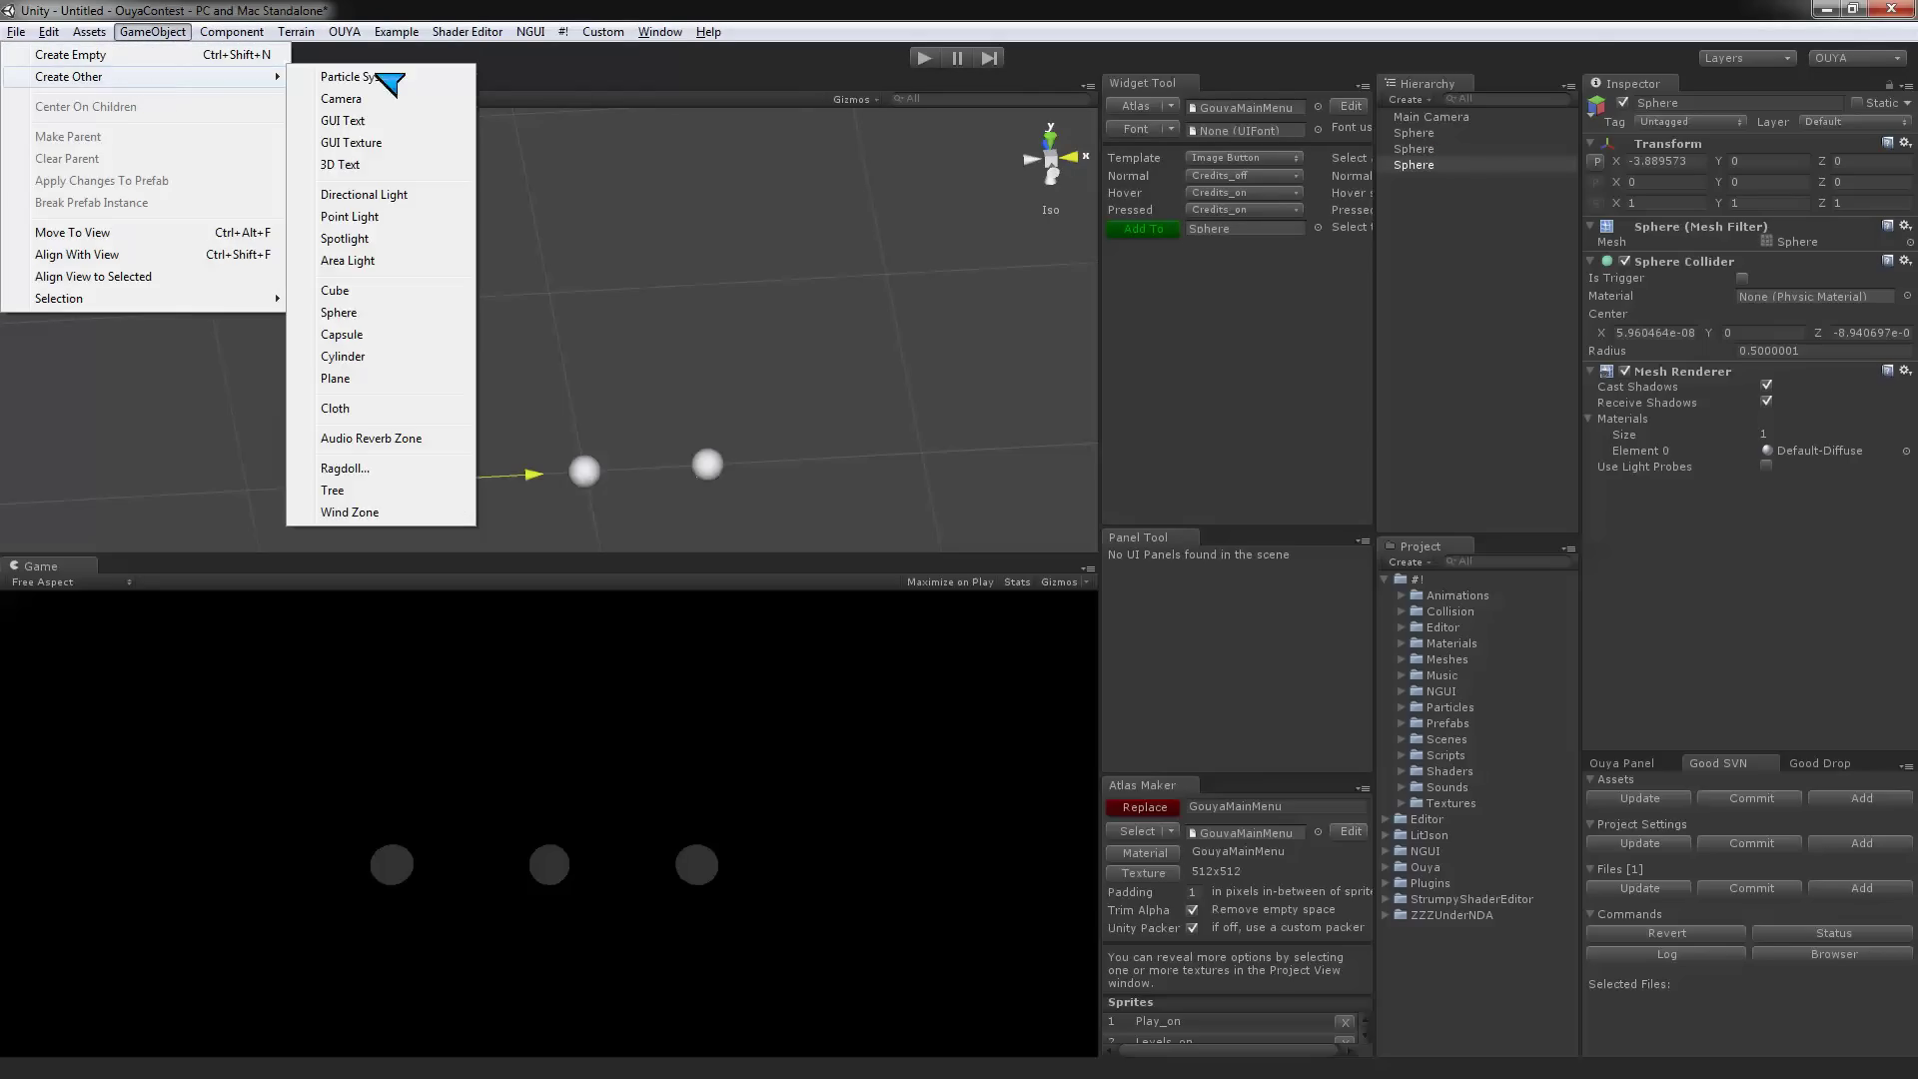
click(387, 201)
drag(549, 270, 550, 176)
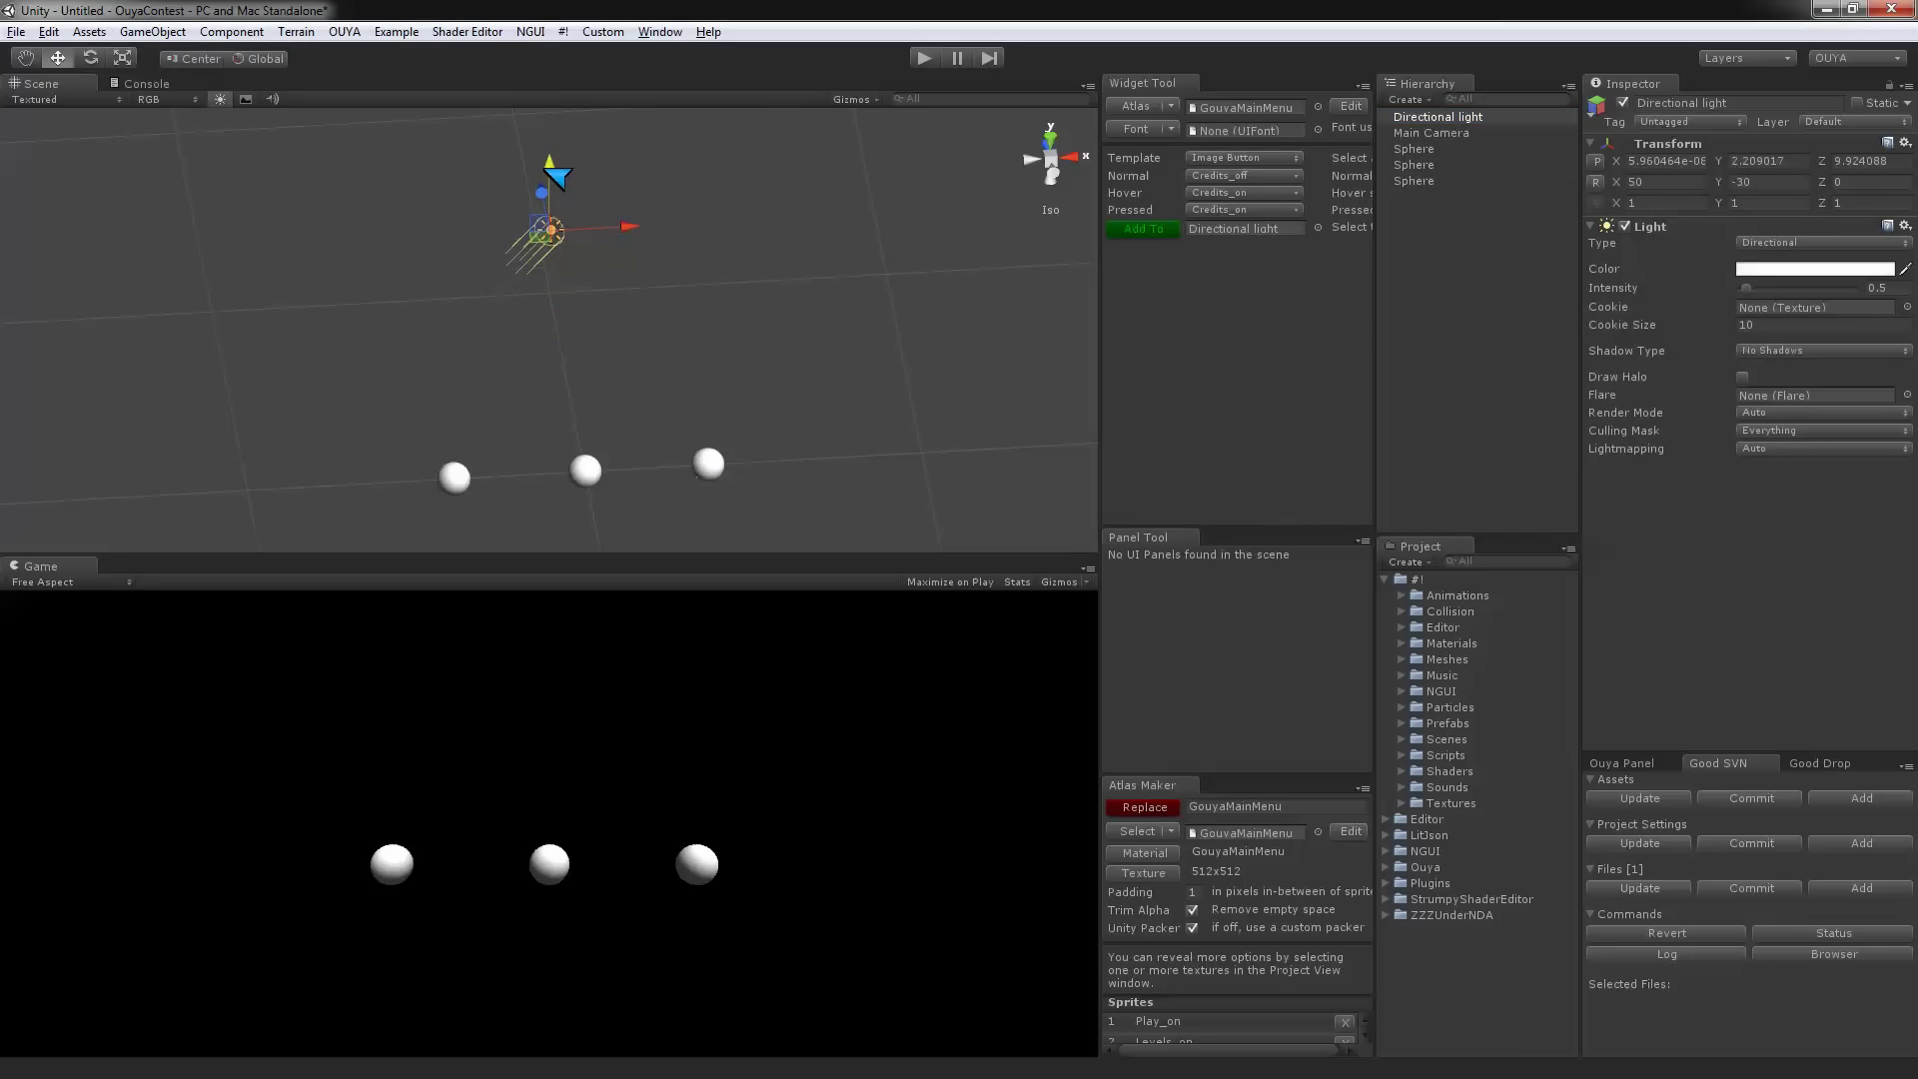
- Create an NGUI UI Root (2D) on the NGUI layer with a Simple 2D camera, then select its Panel
click(531, 33)
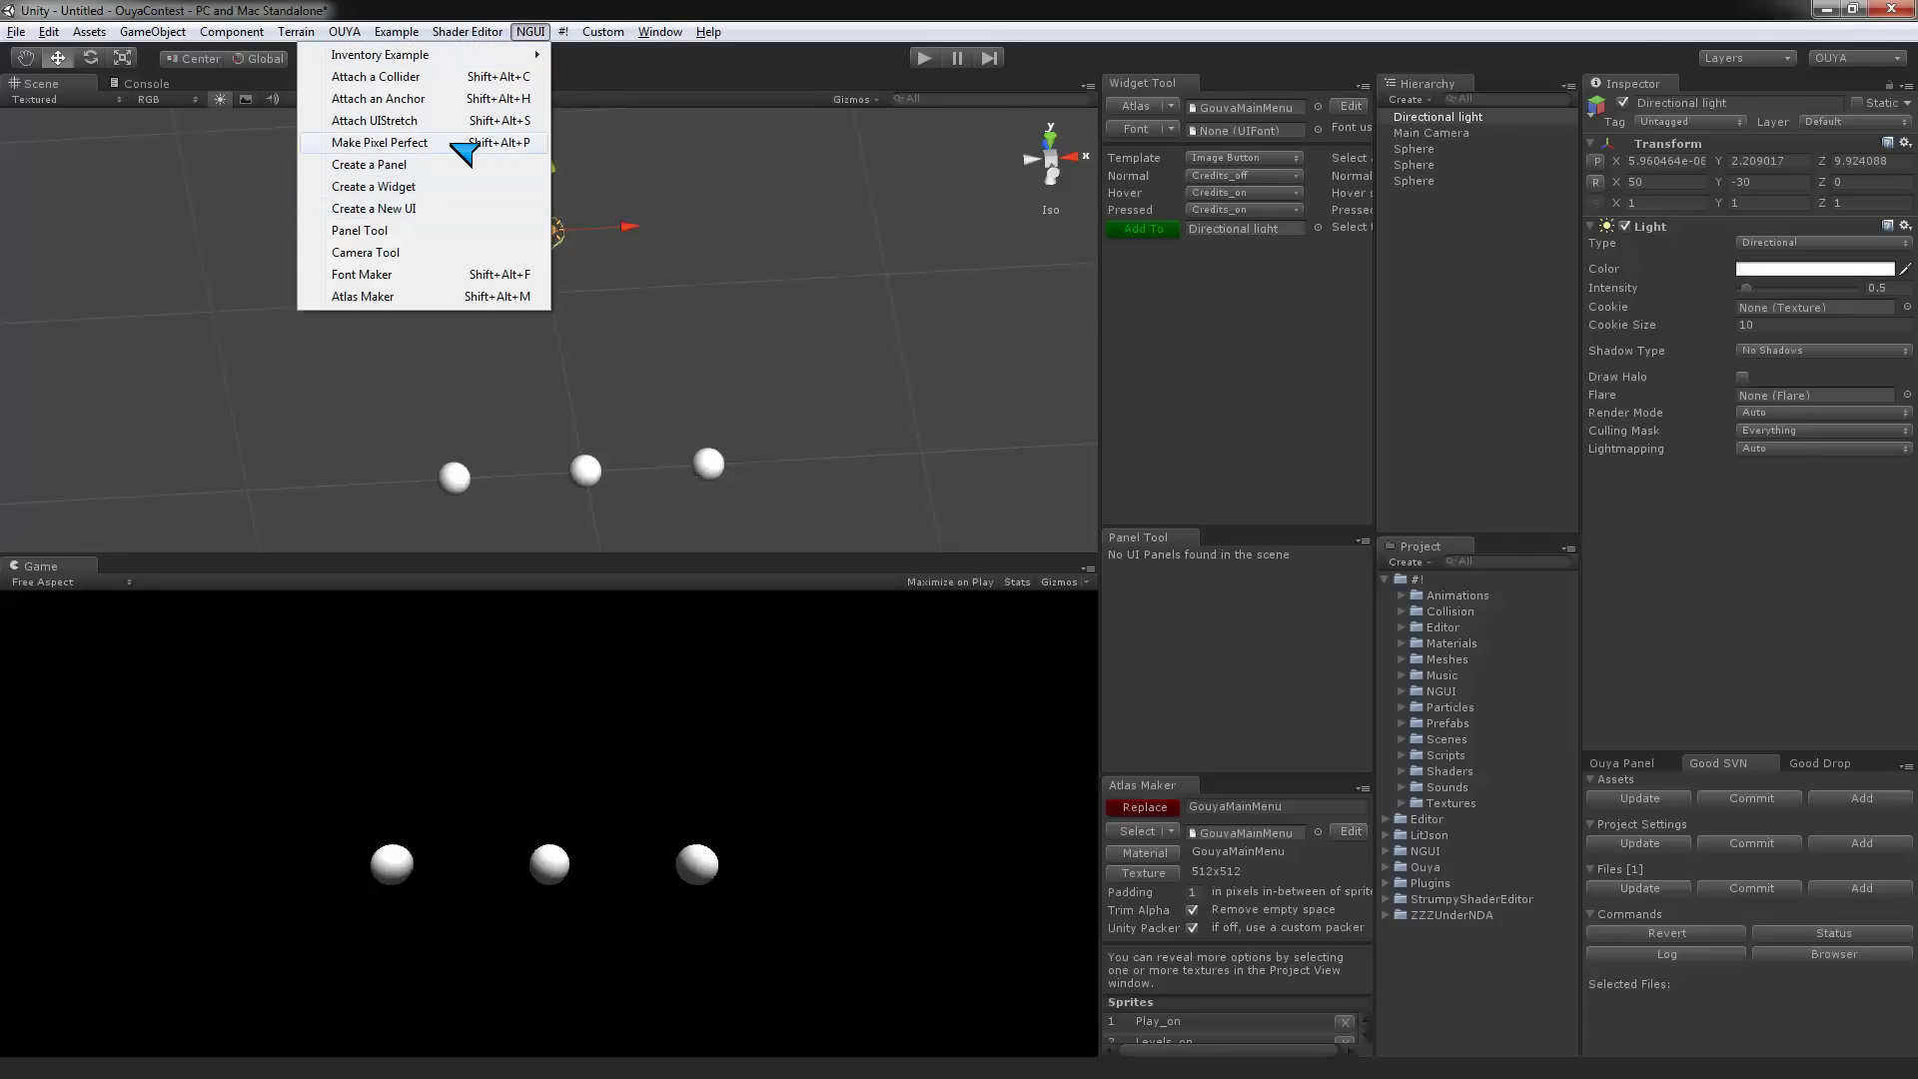
click(389, 230)
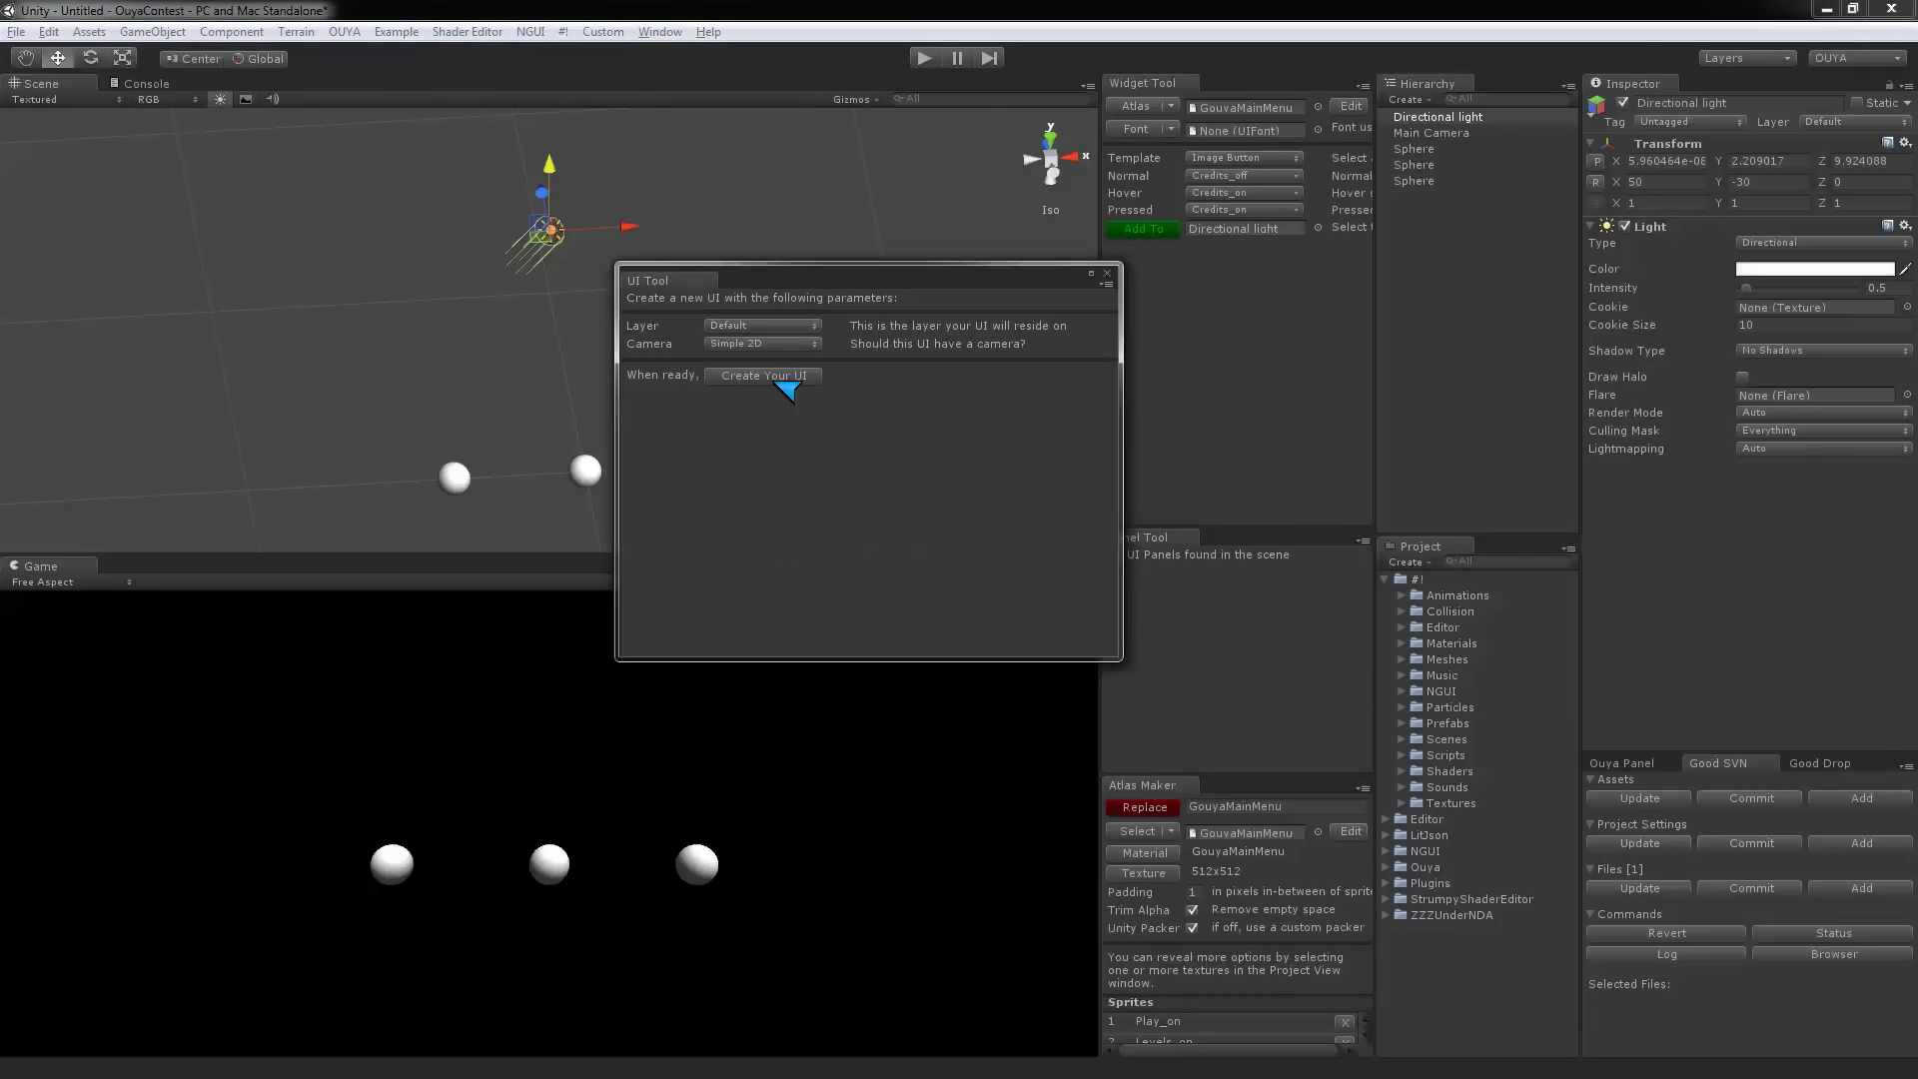
click(744, 327)
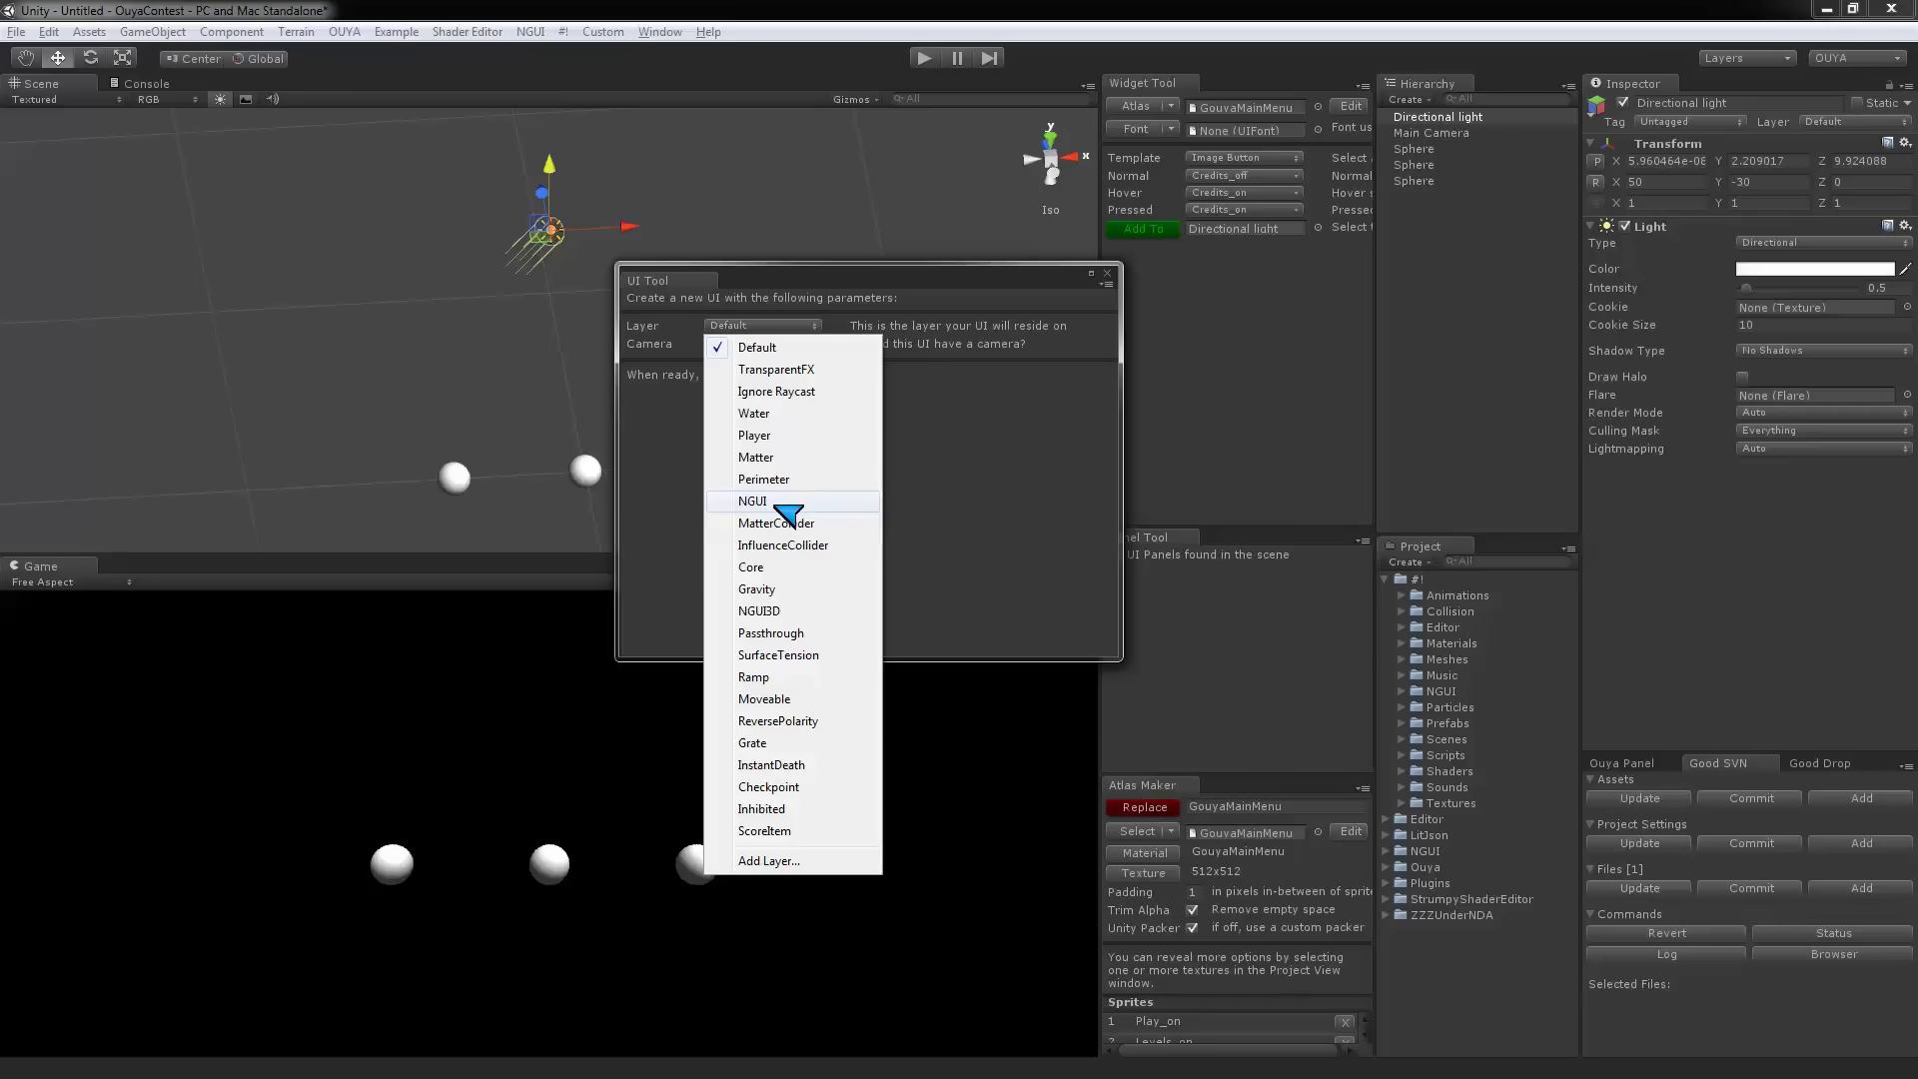
click(769, 502)
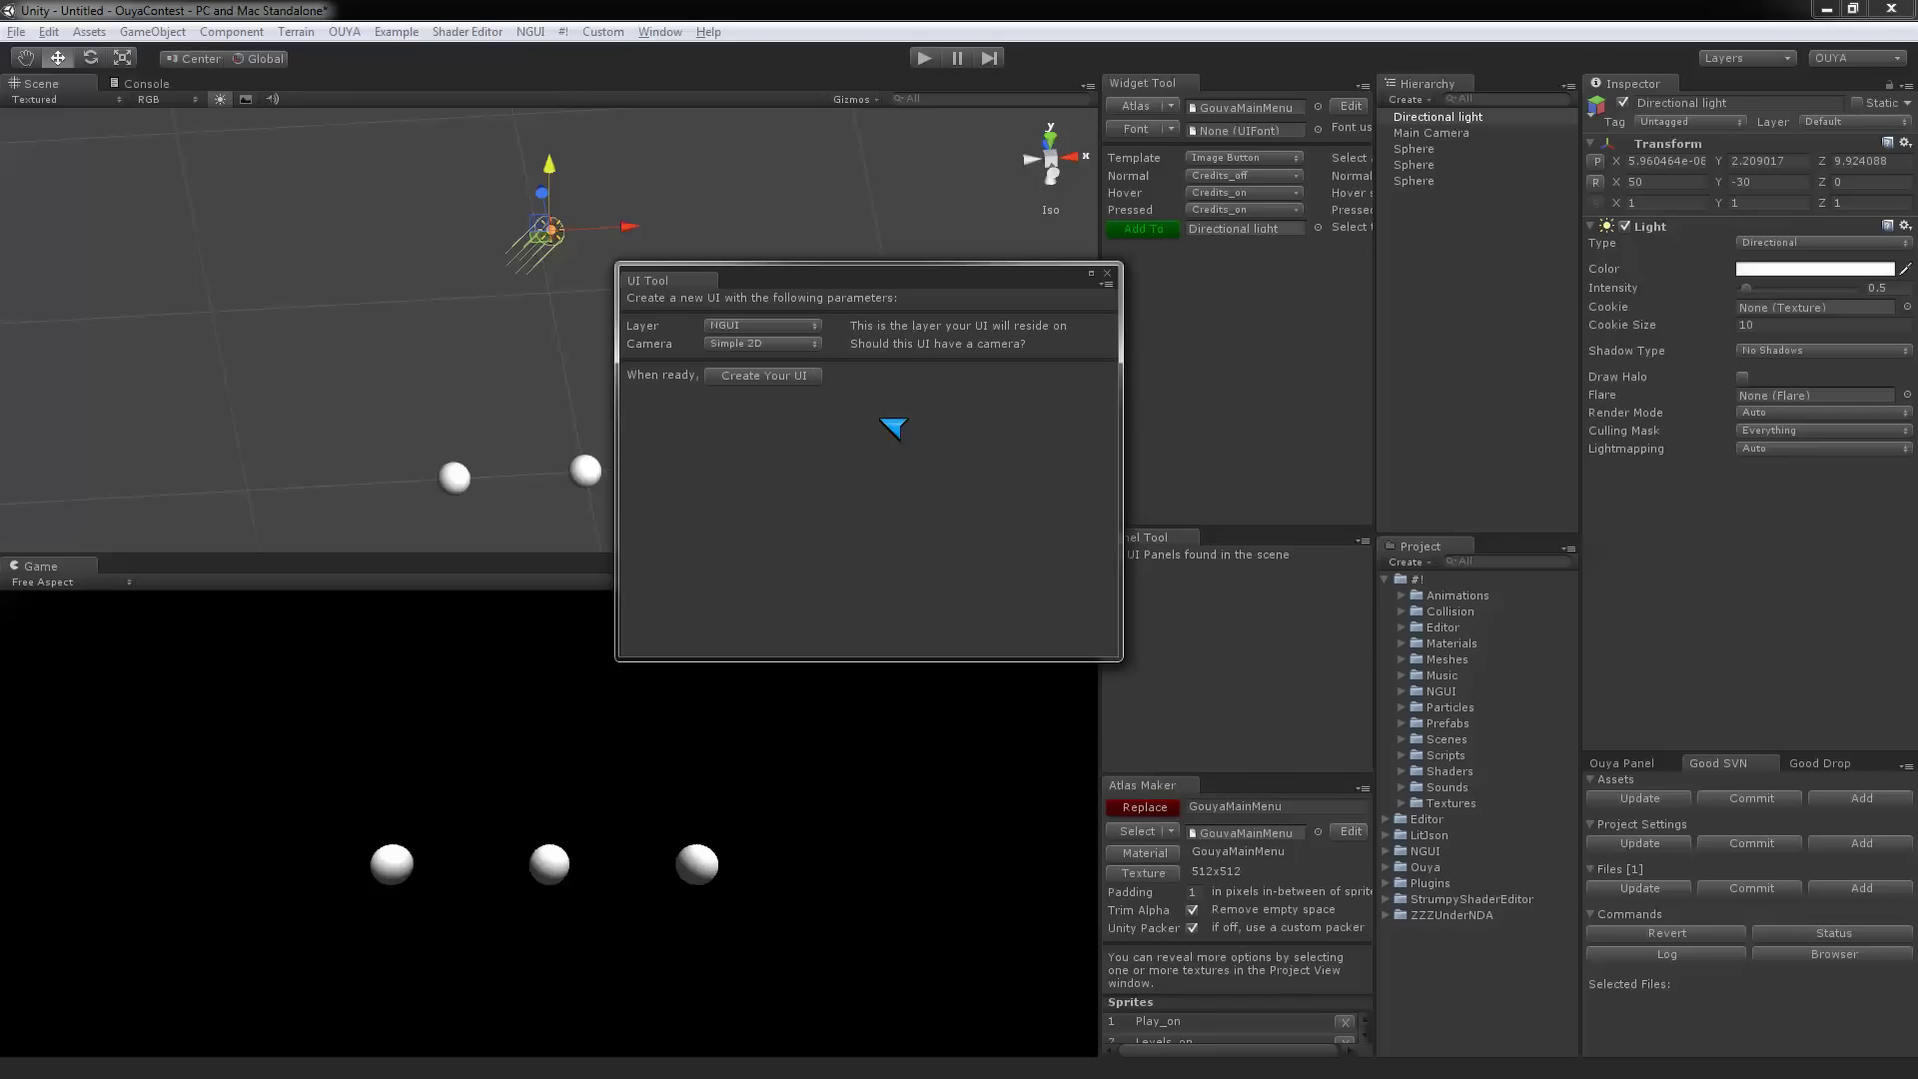
click(783, 377)
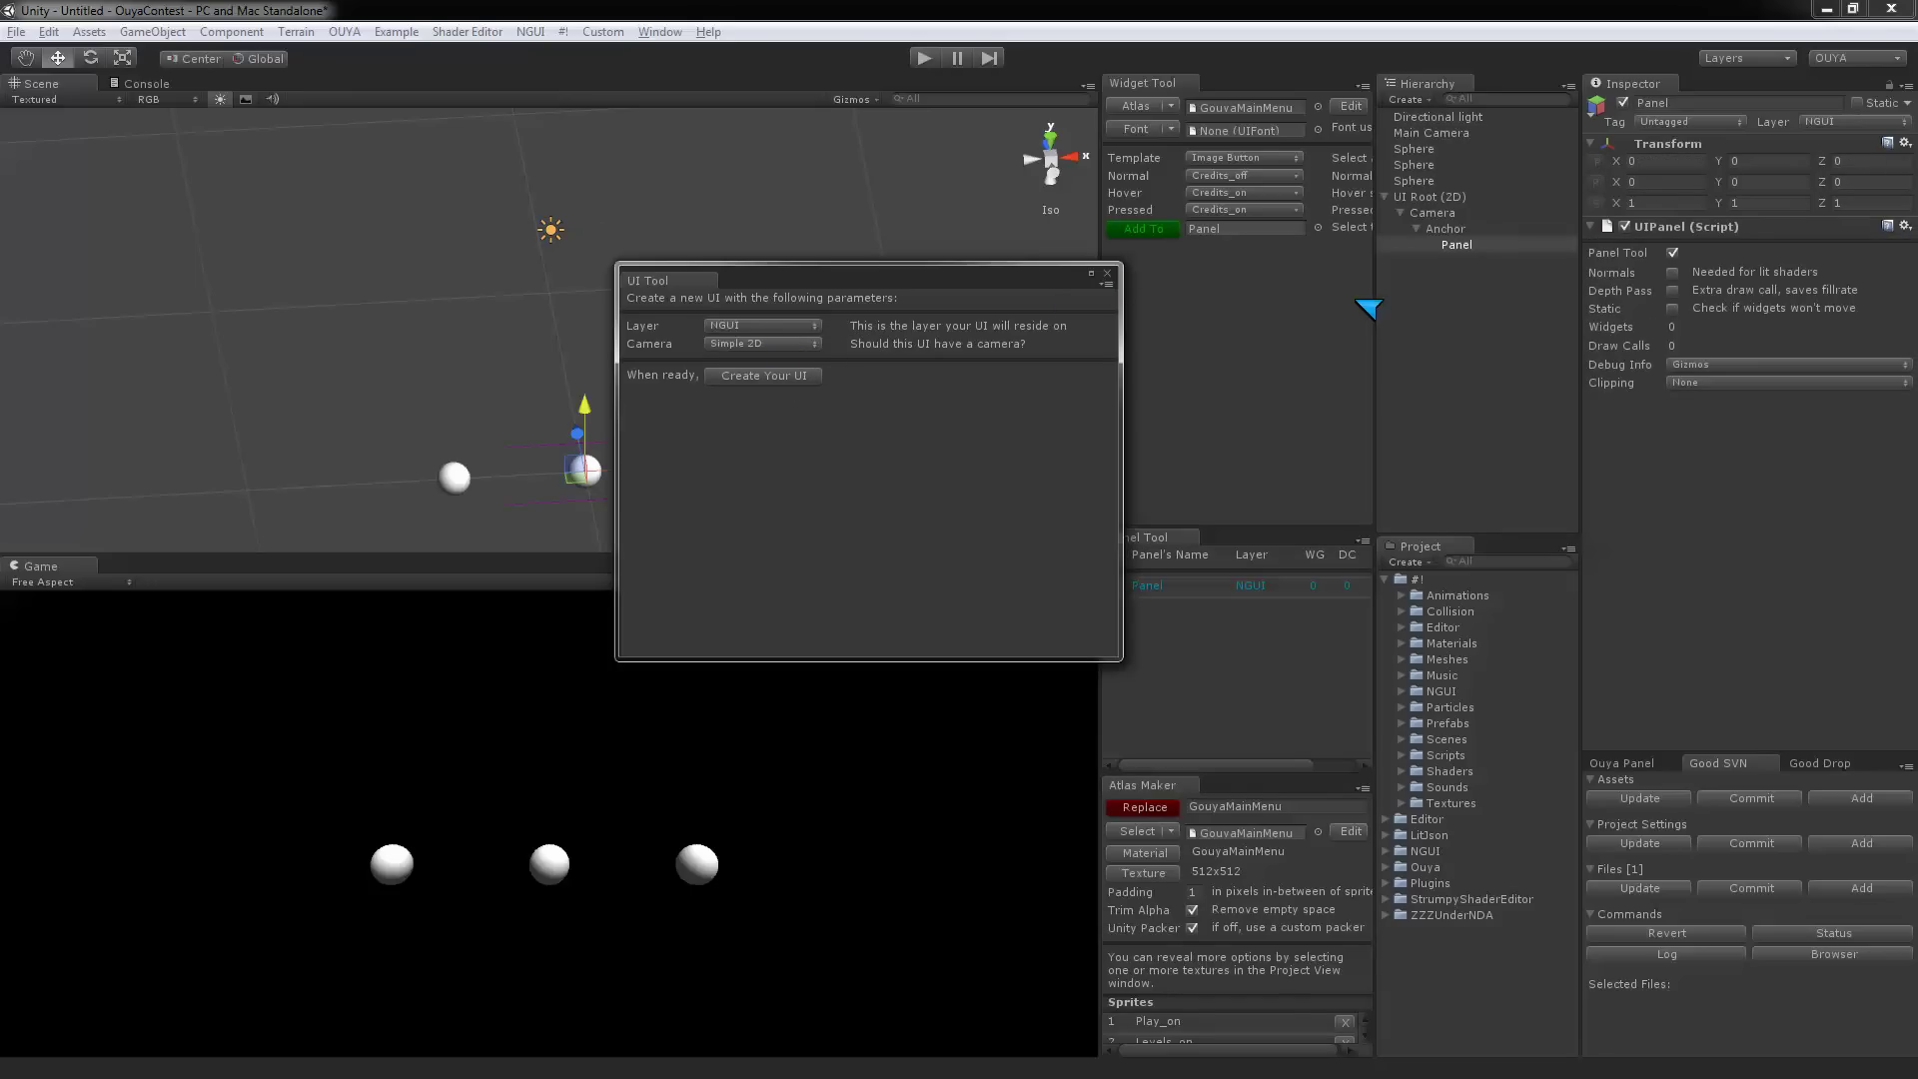
click(1109, 273)
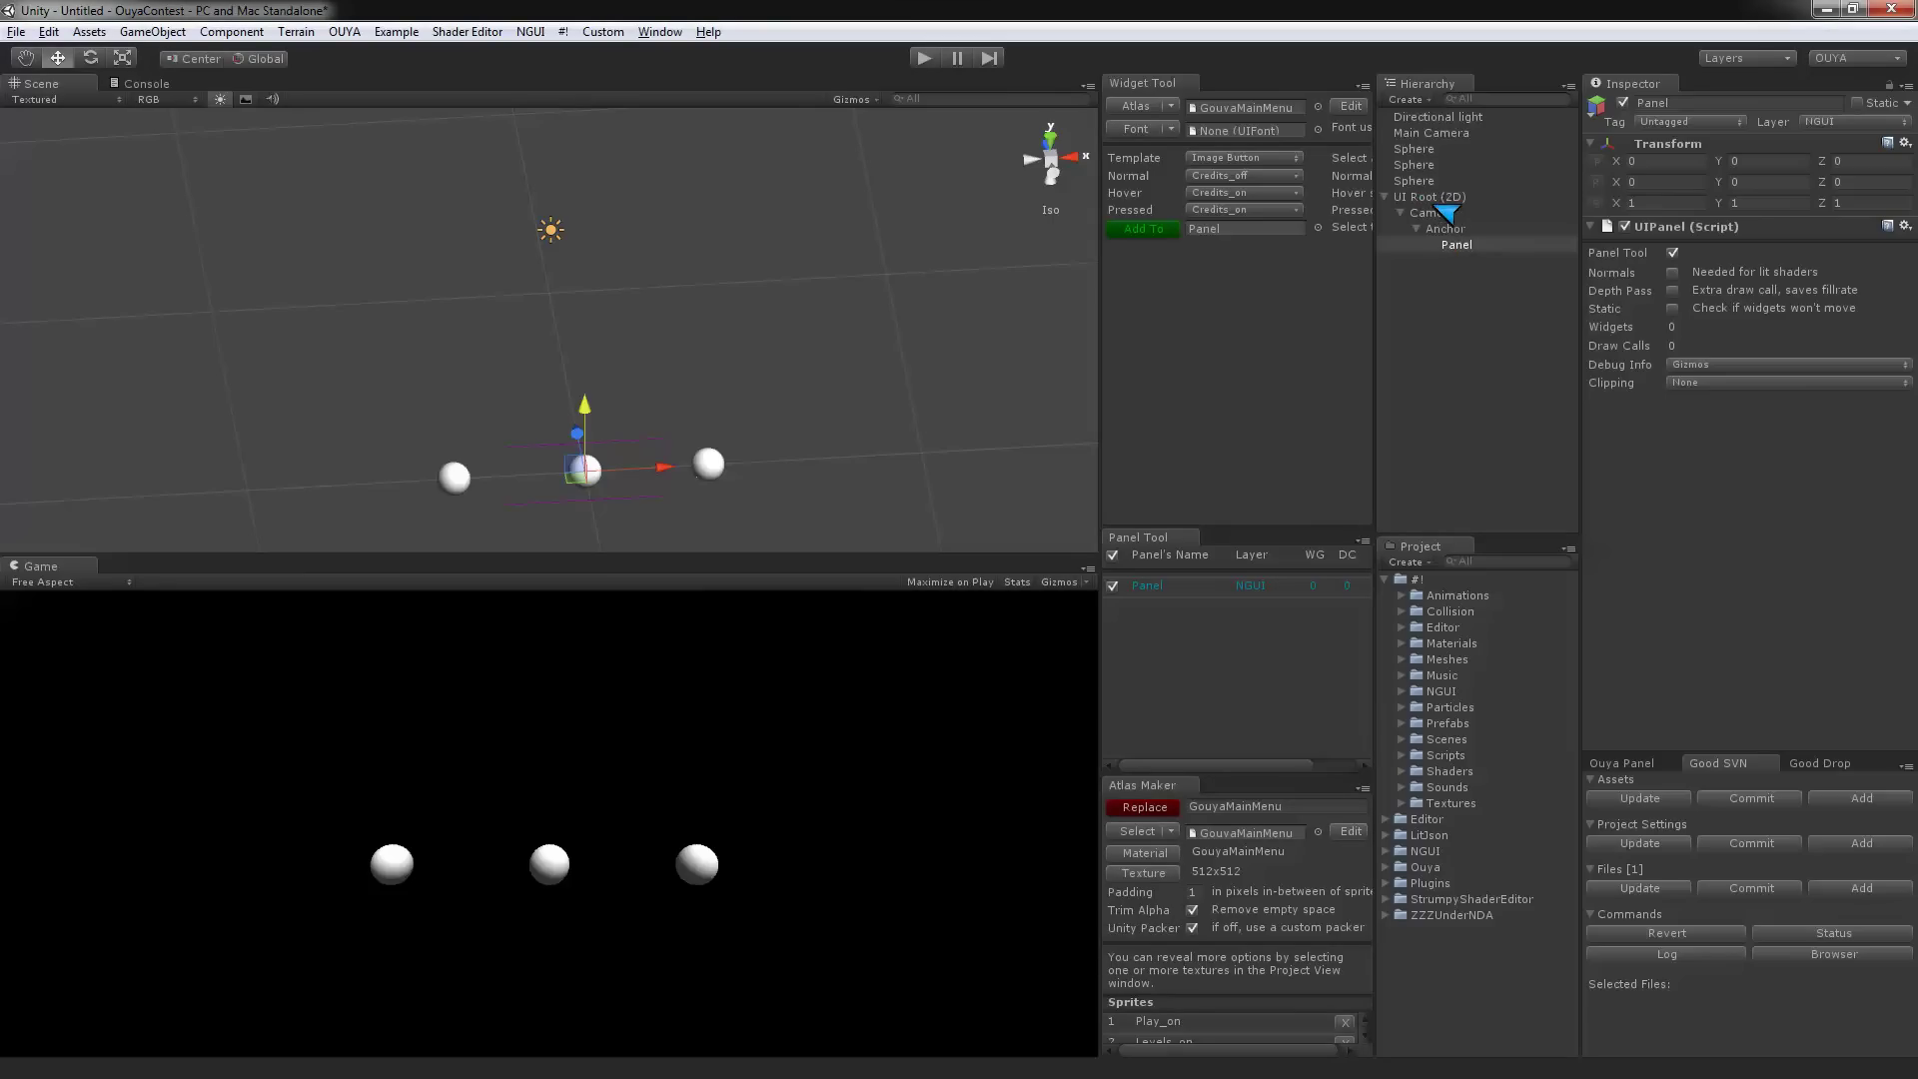
click(1468, 245)
click(1476, 279)
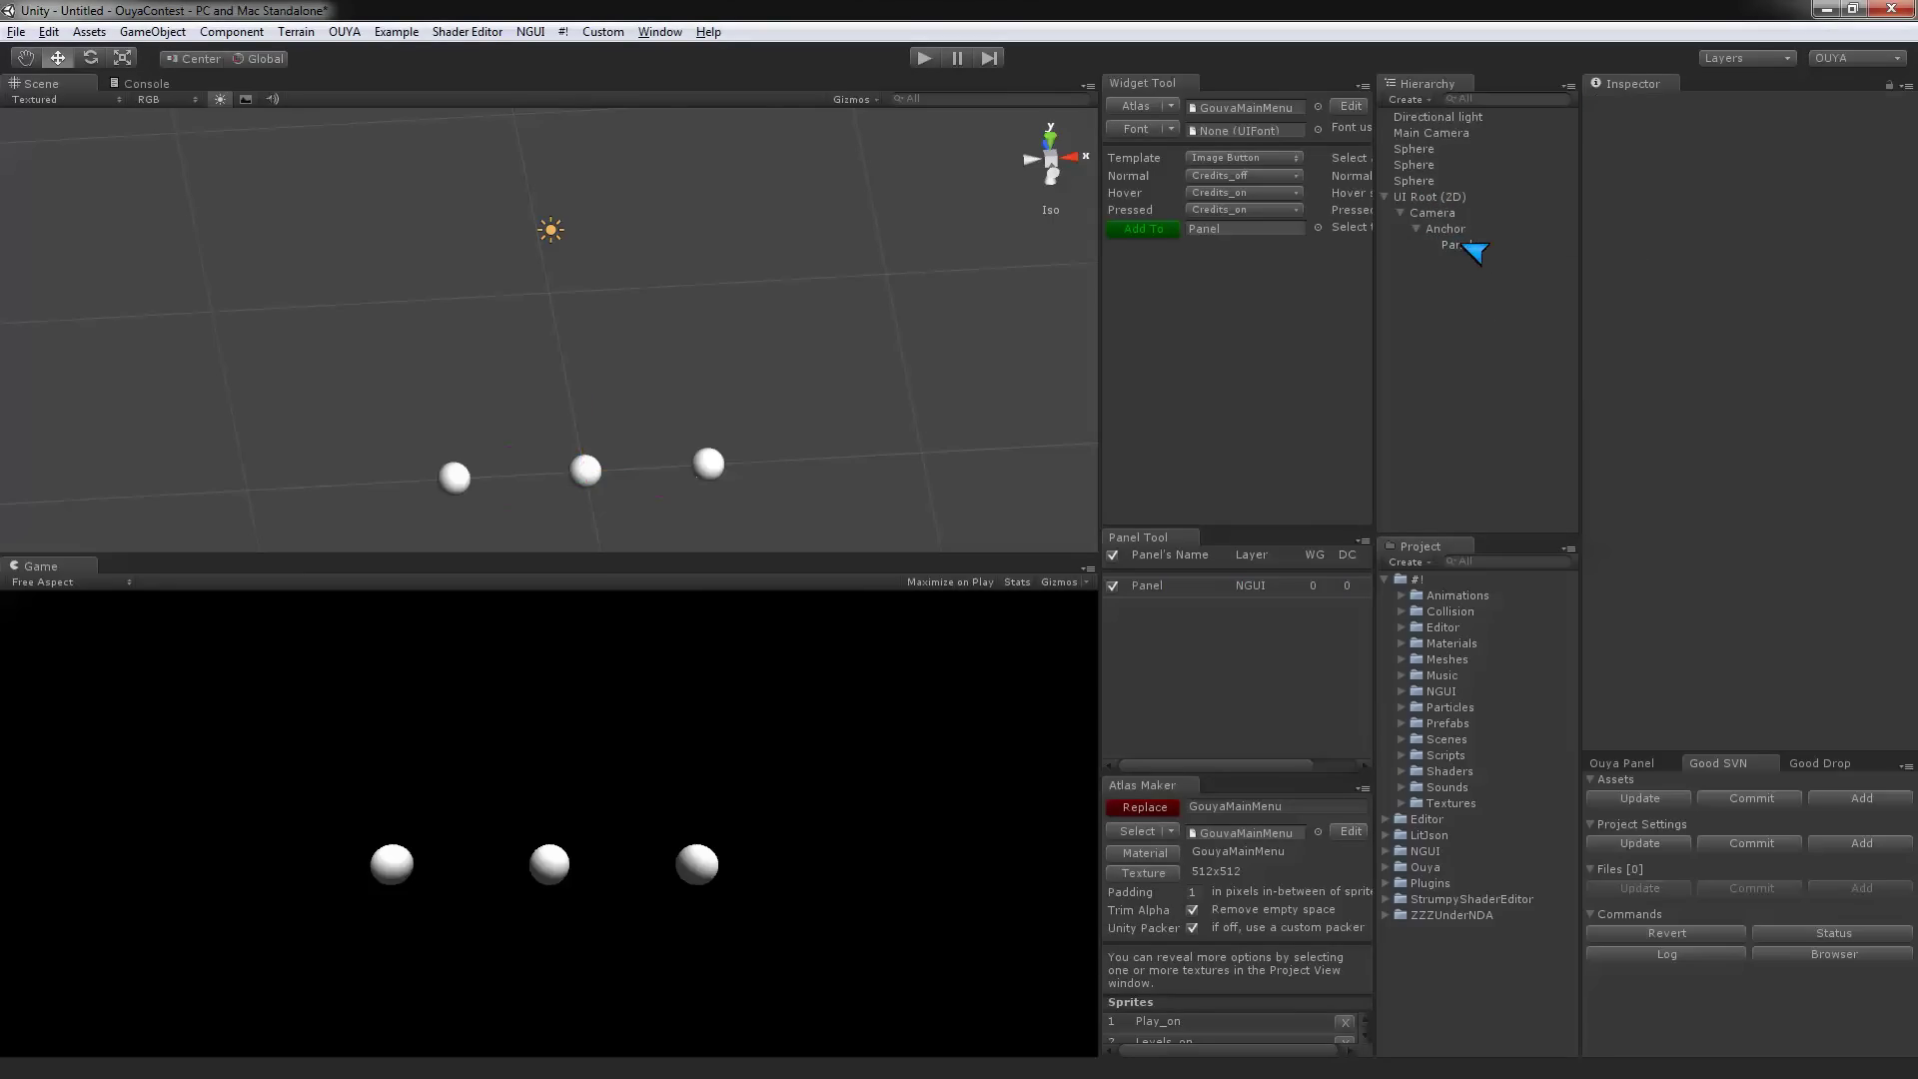
- Set the button sprites: Options_Off for normal, Options_On for hover and pressed
click(1468, 246)
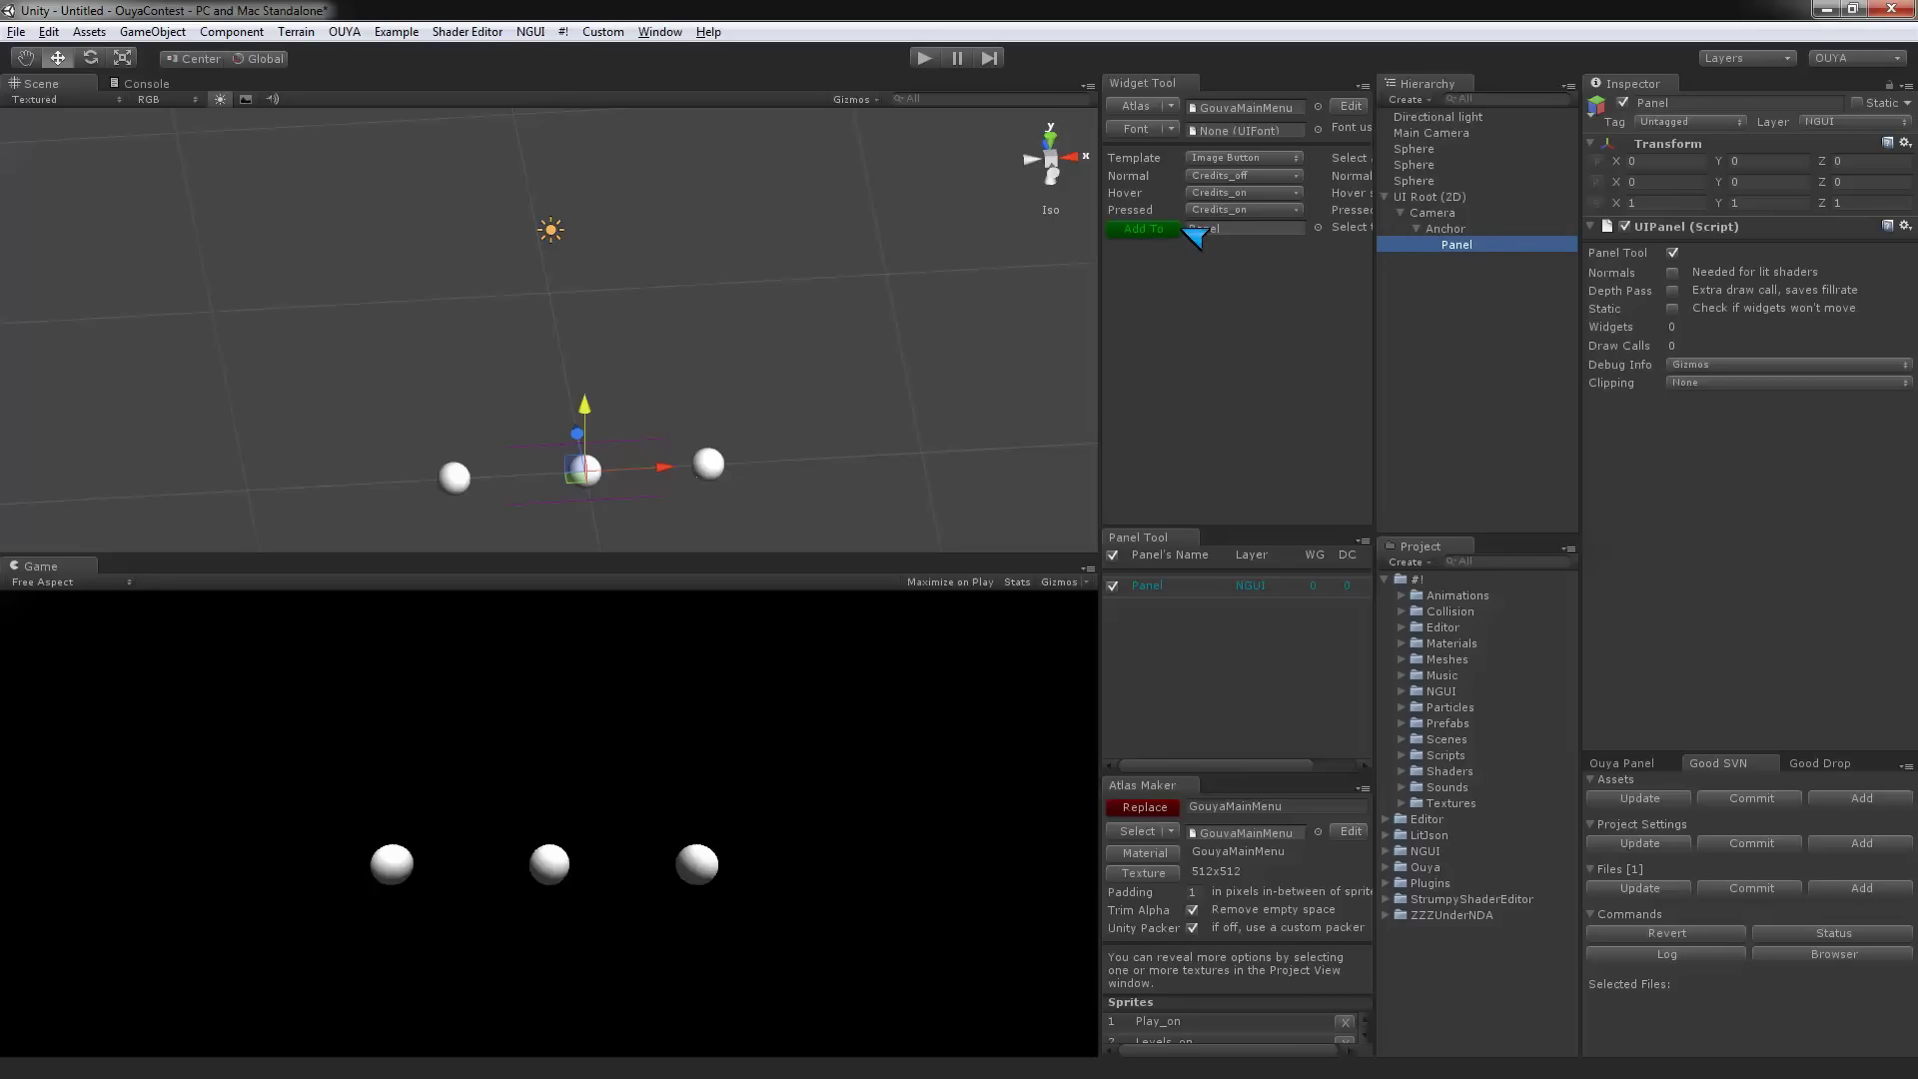
click(1261, 191)
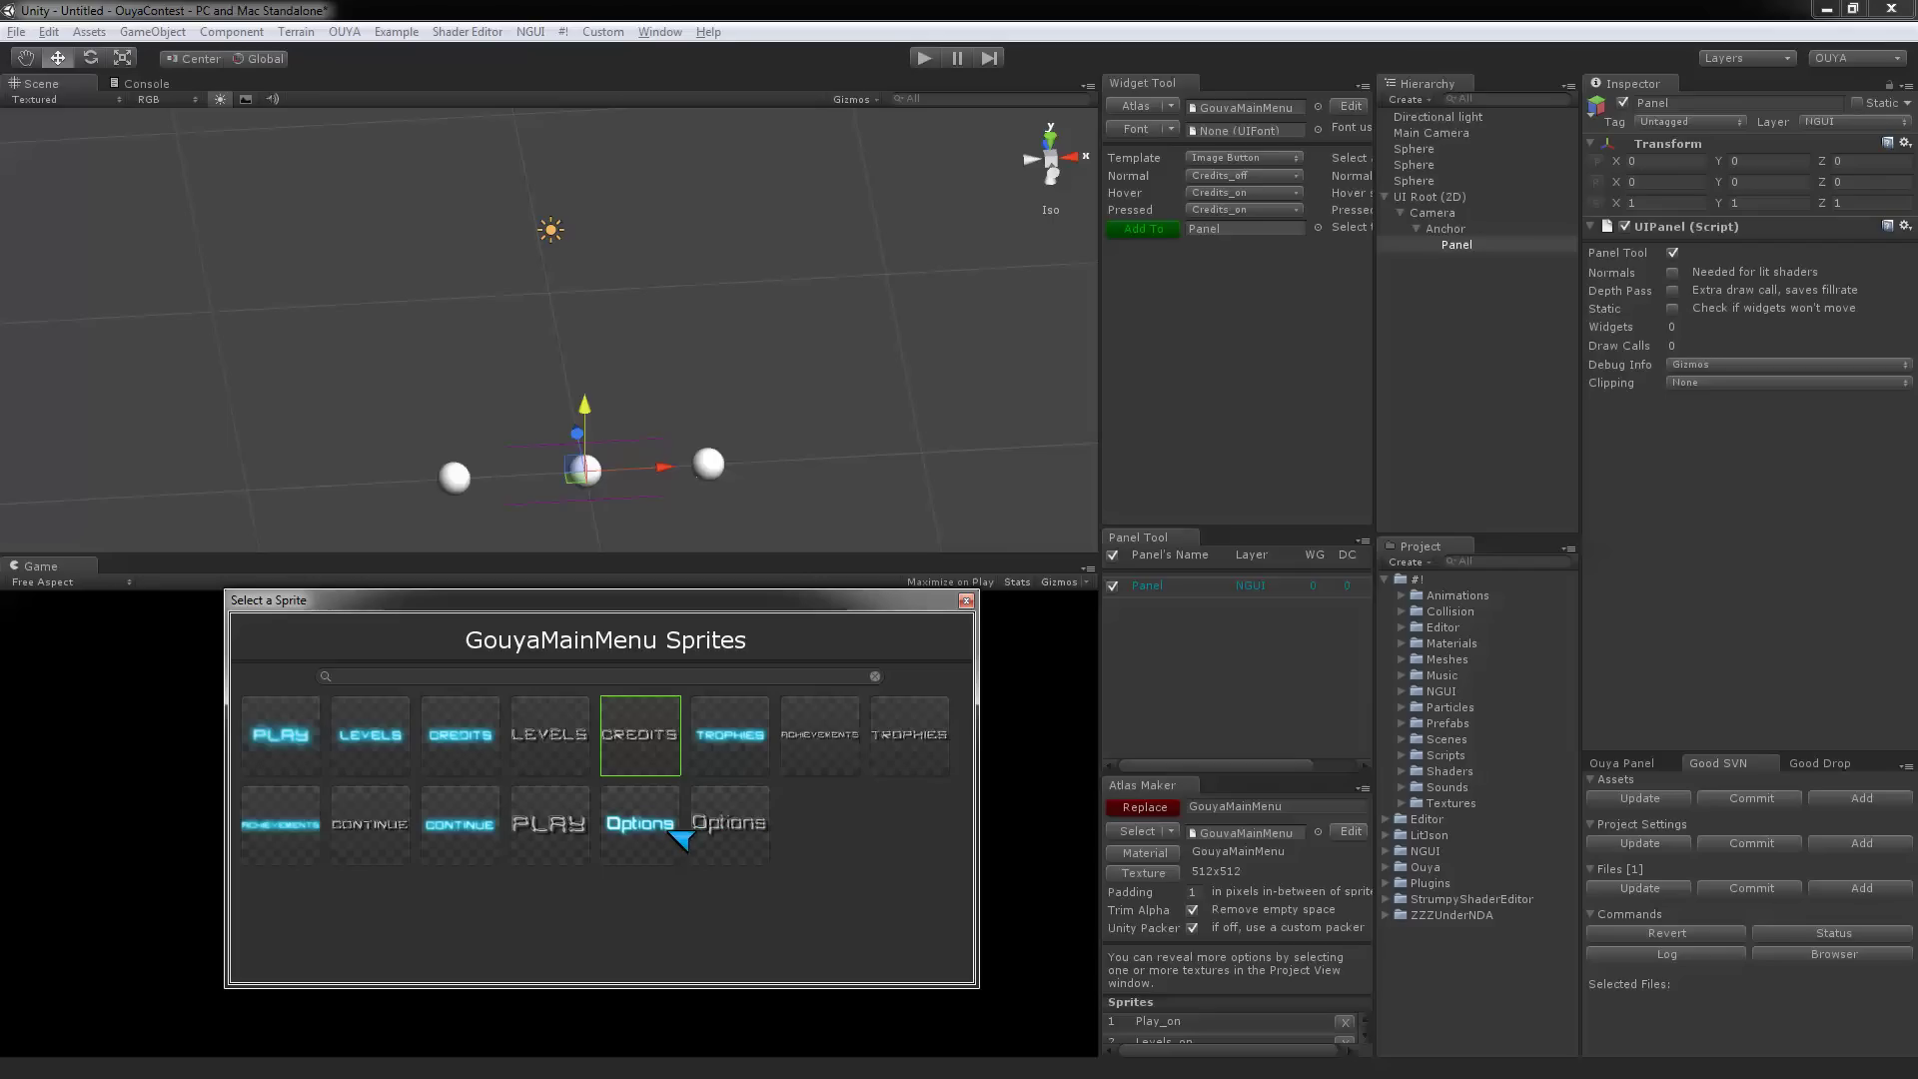
click(718, 829)
click(965, 600)
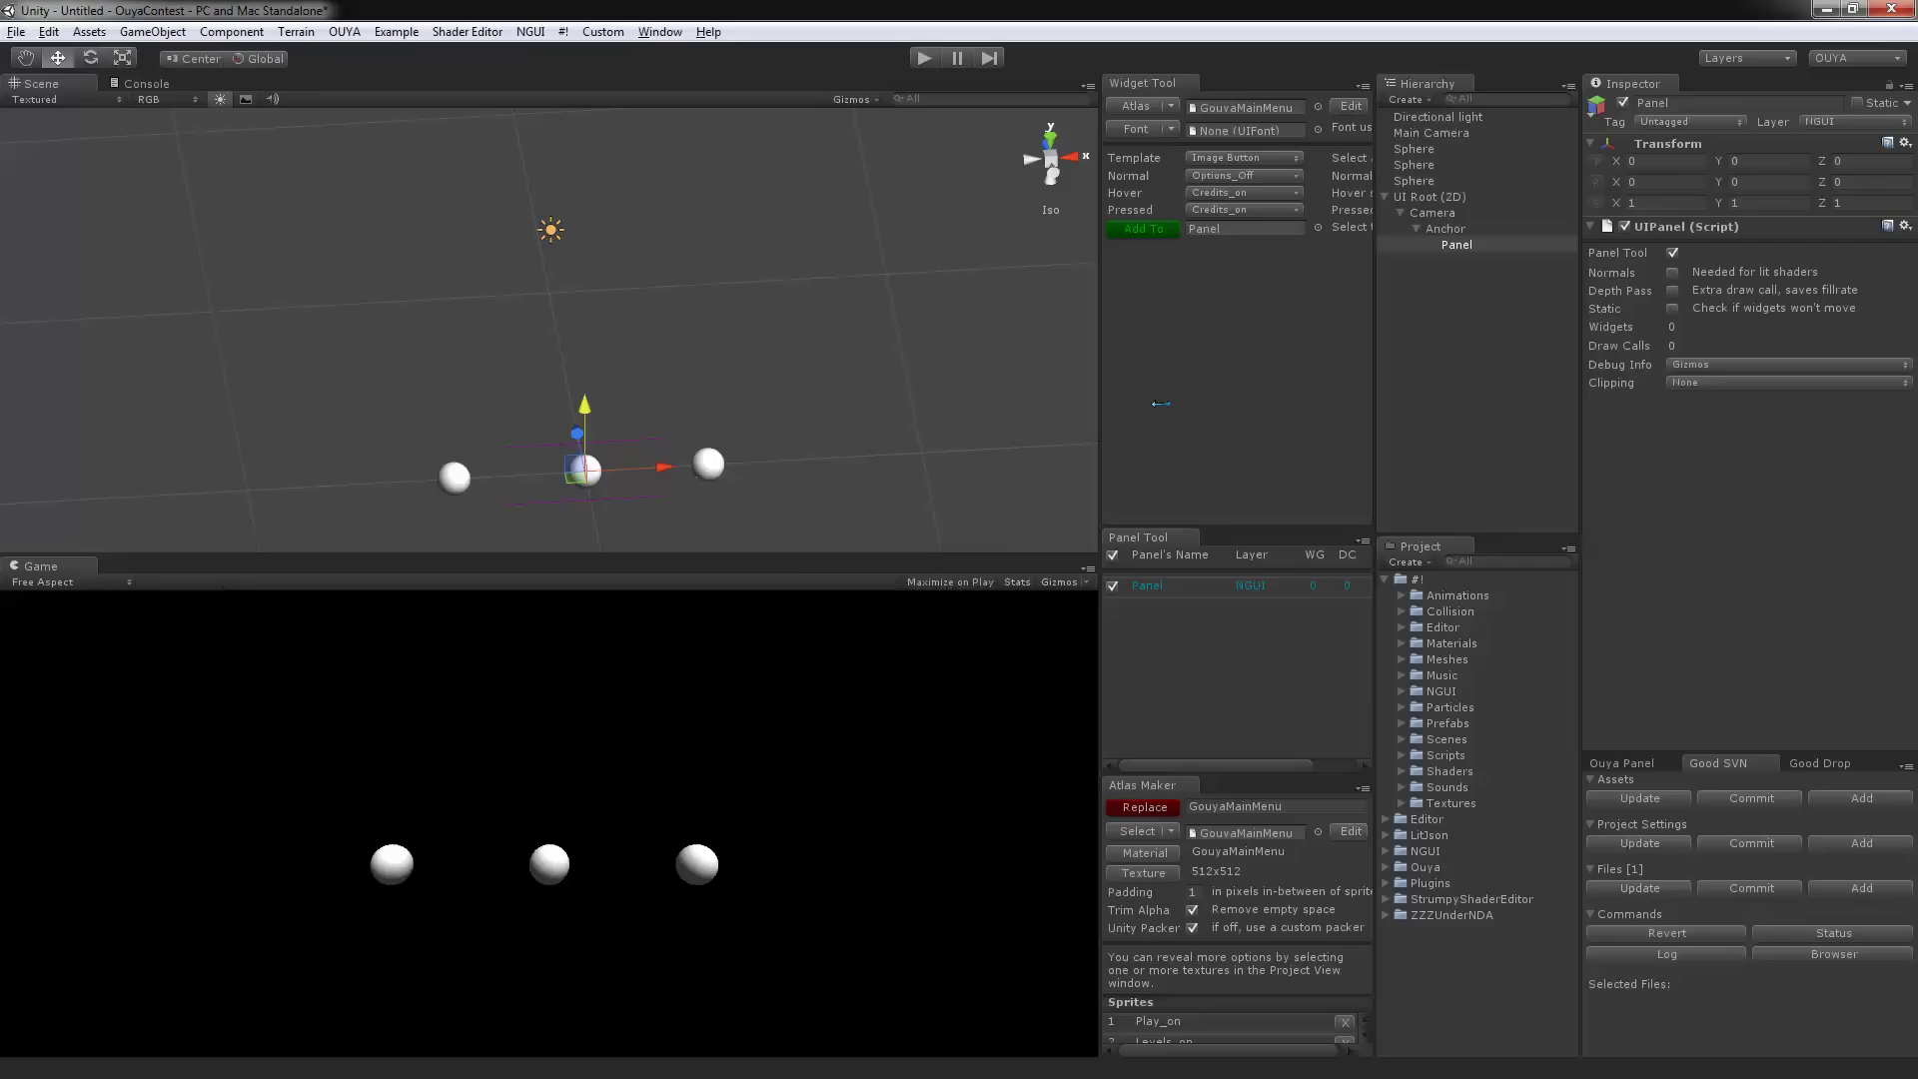
click(1264, 193)
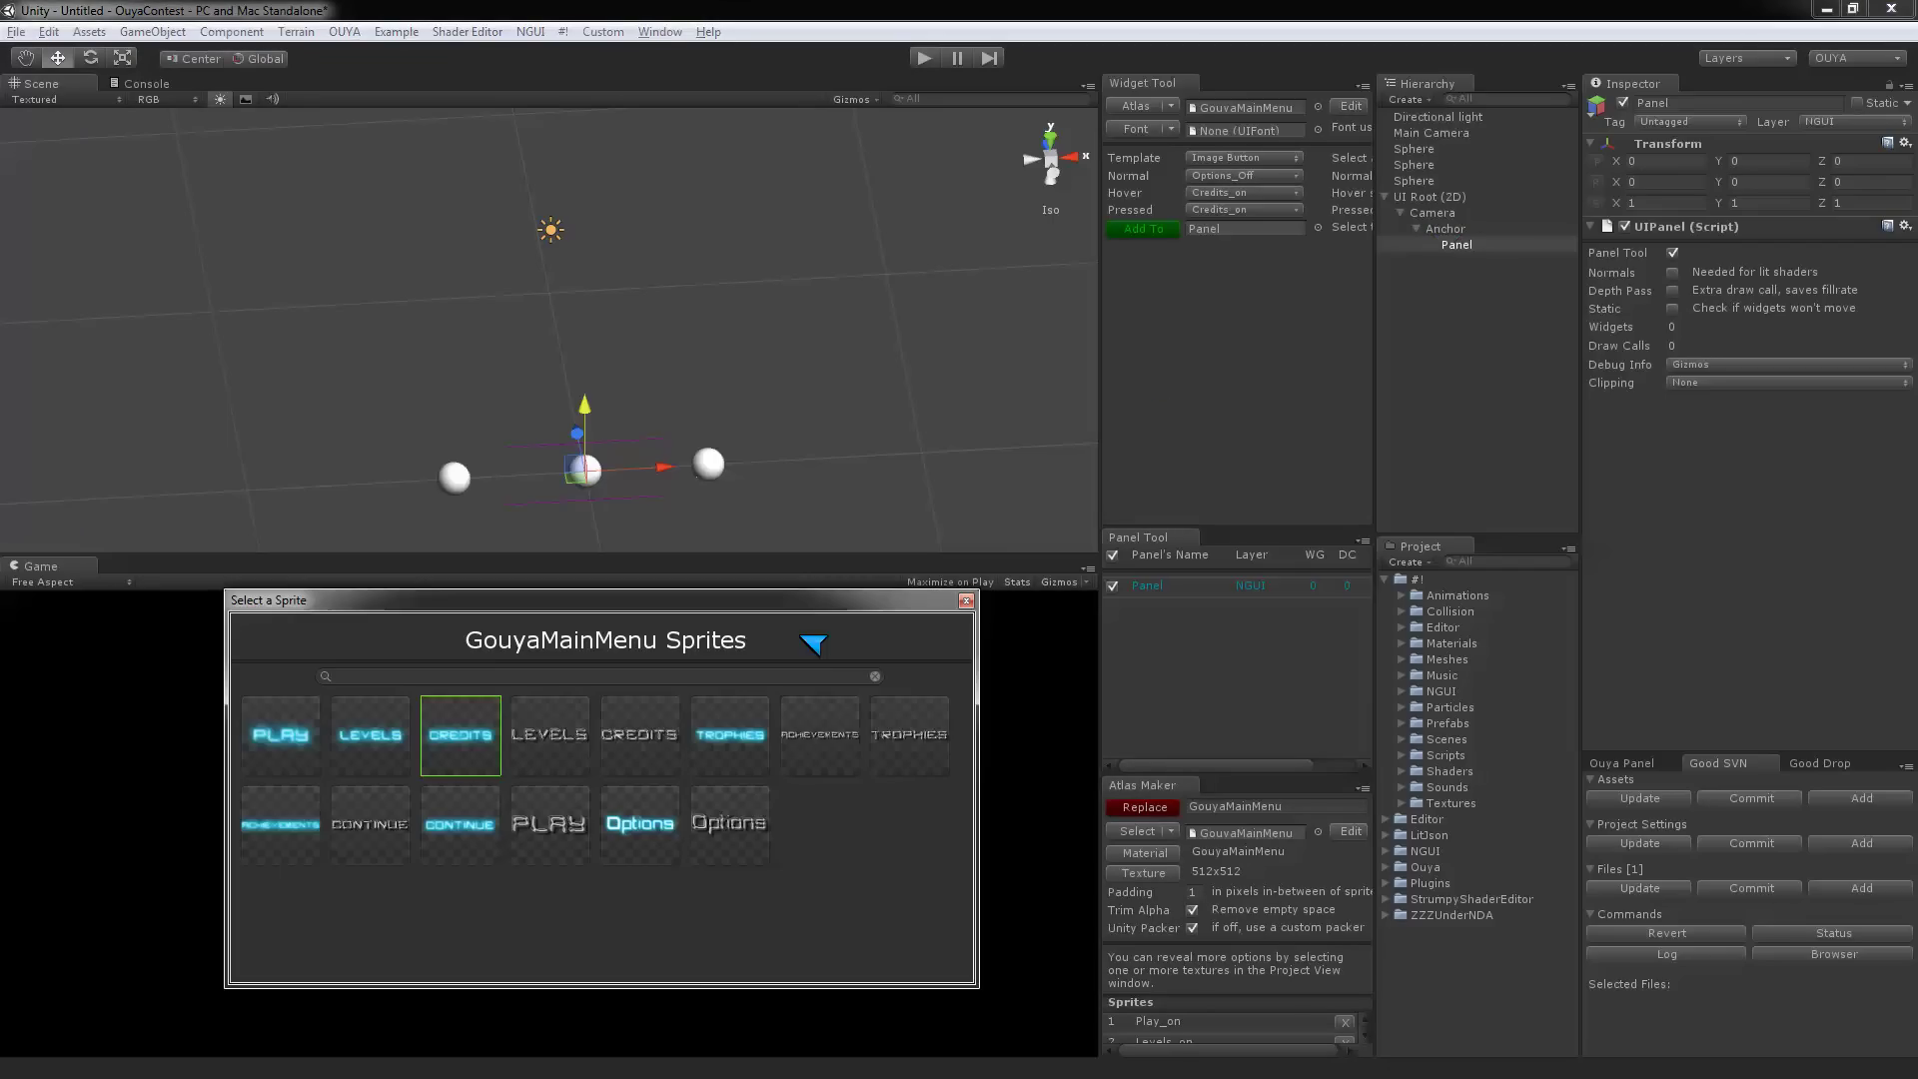
click(674, 827)
click(965, 600)
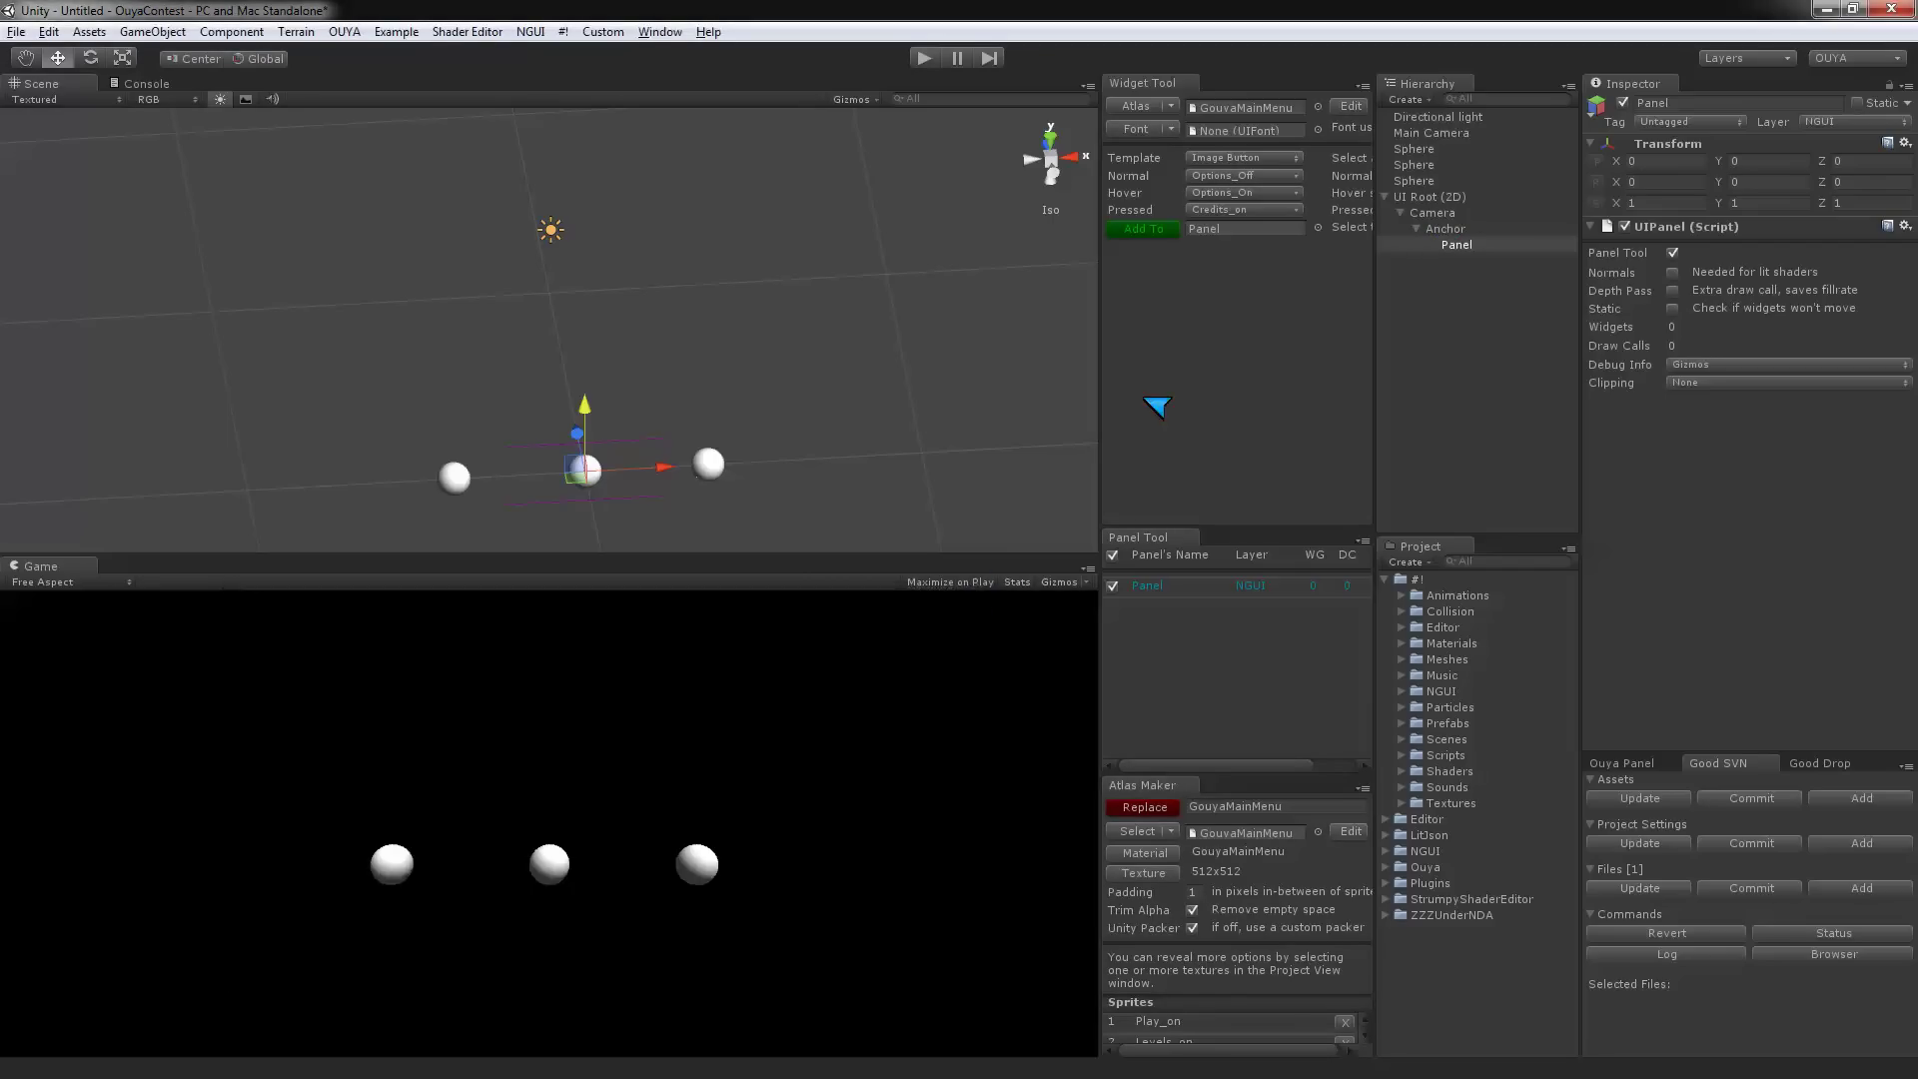
click(1261, 210)
click(654, 821)
click(965, 601)
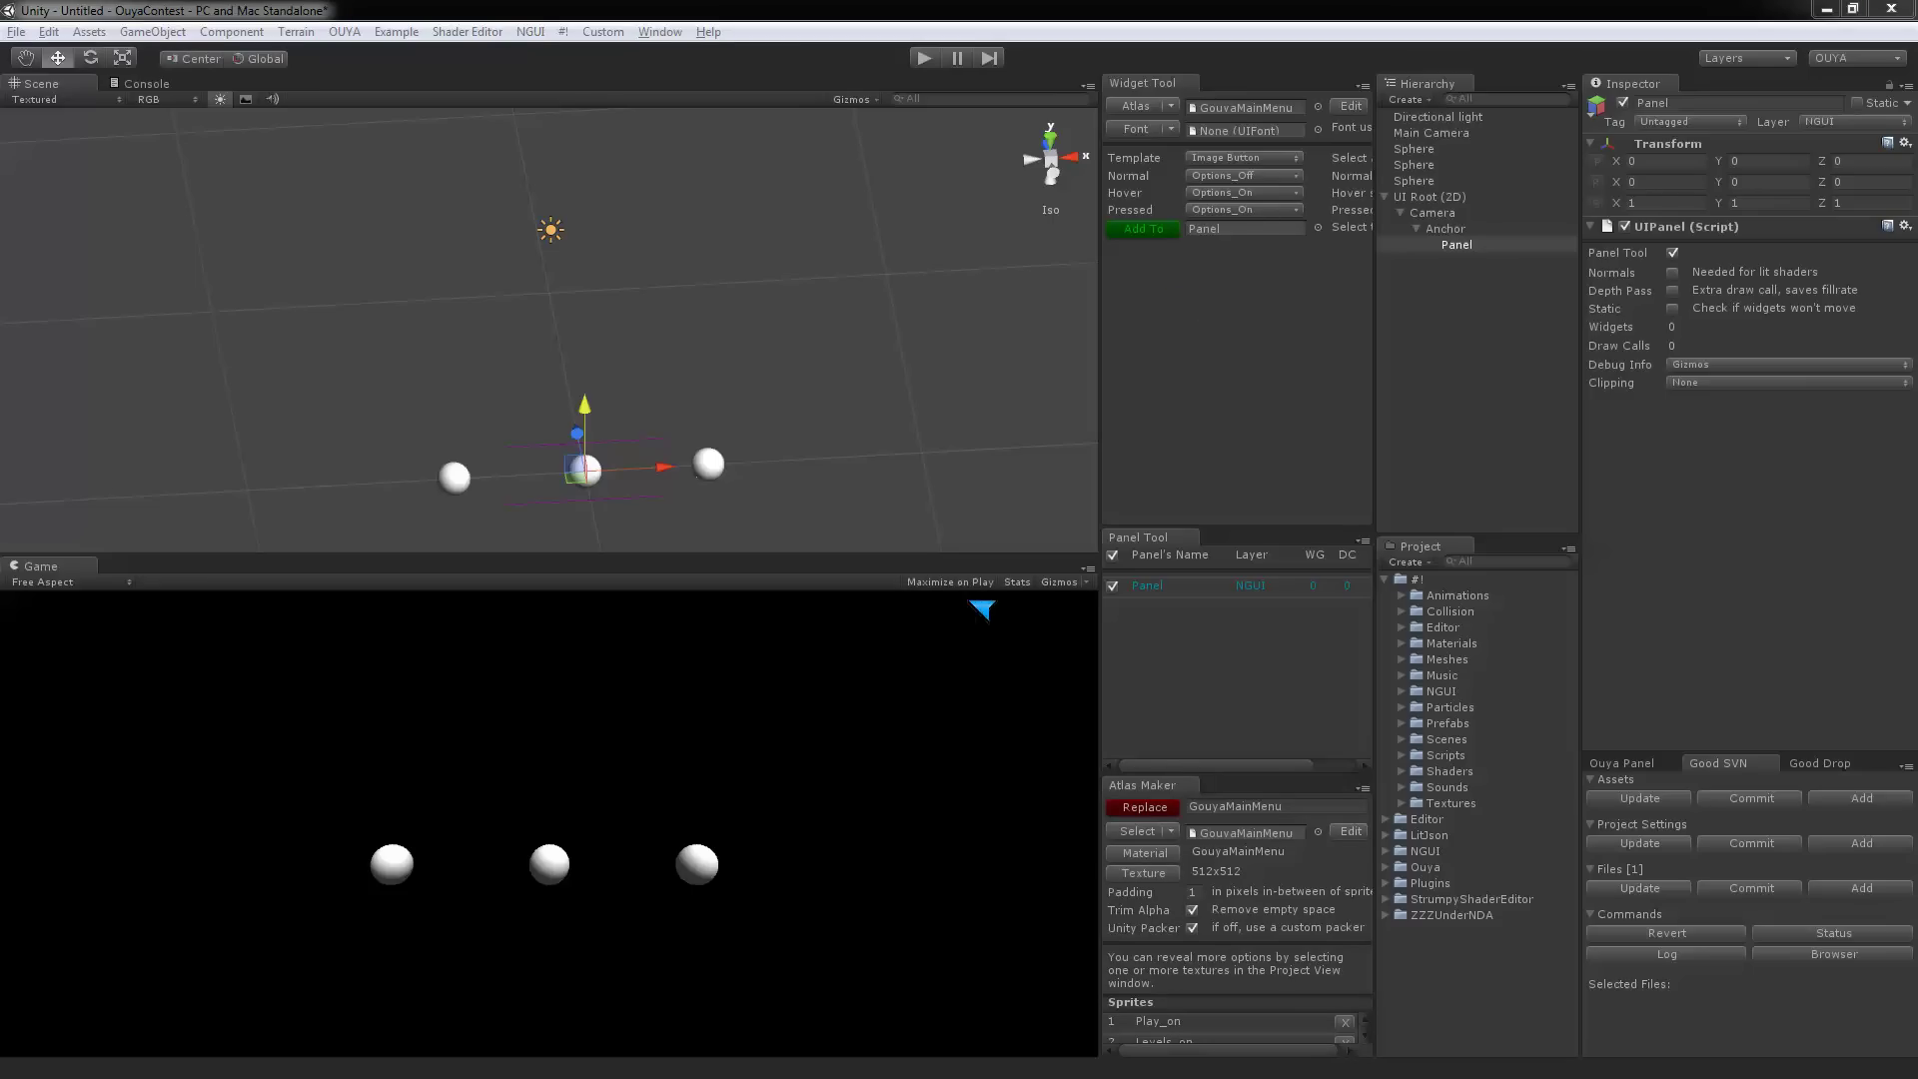
- Add the Image Button to the Panel and scale it down to about 0.55
click(1155, 232)
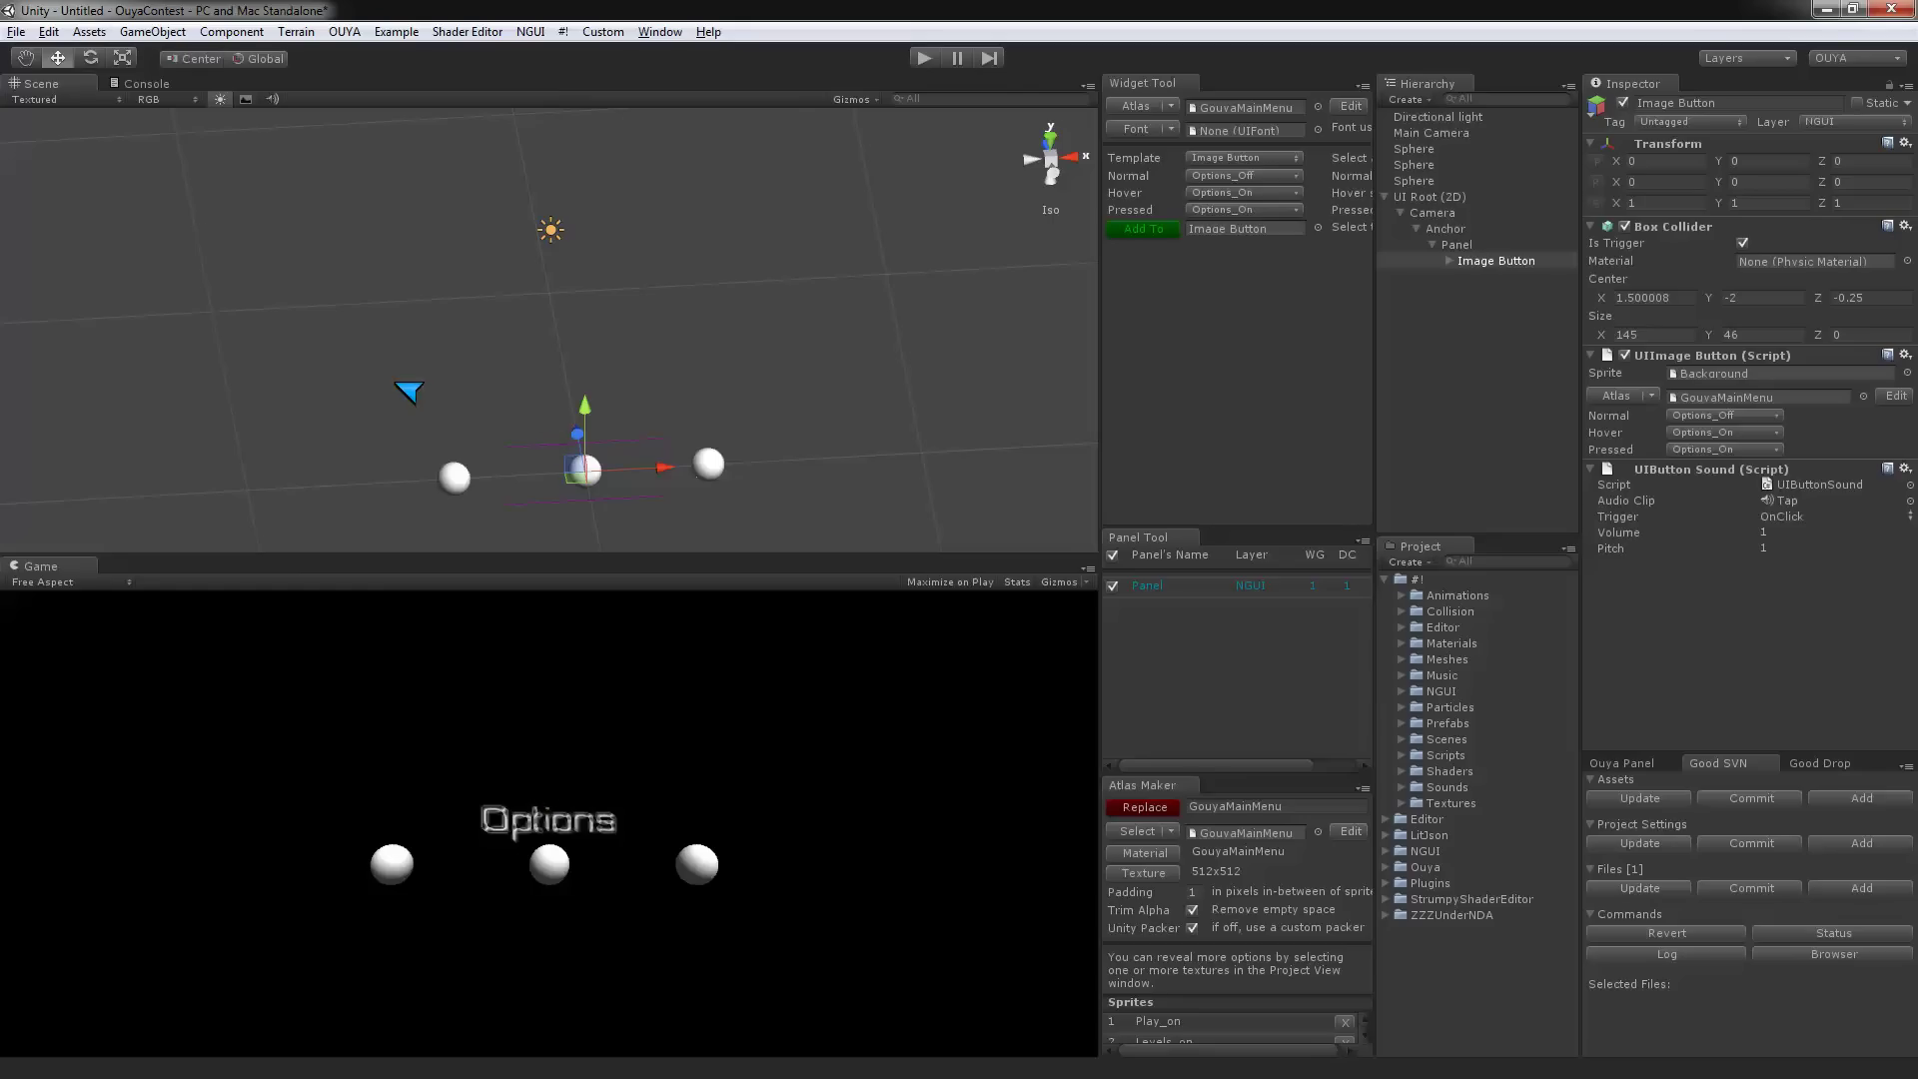
key(r)
drag(597, 483, 568, 499)
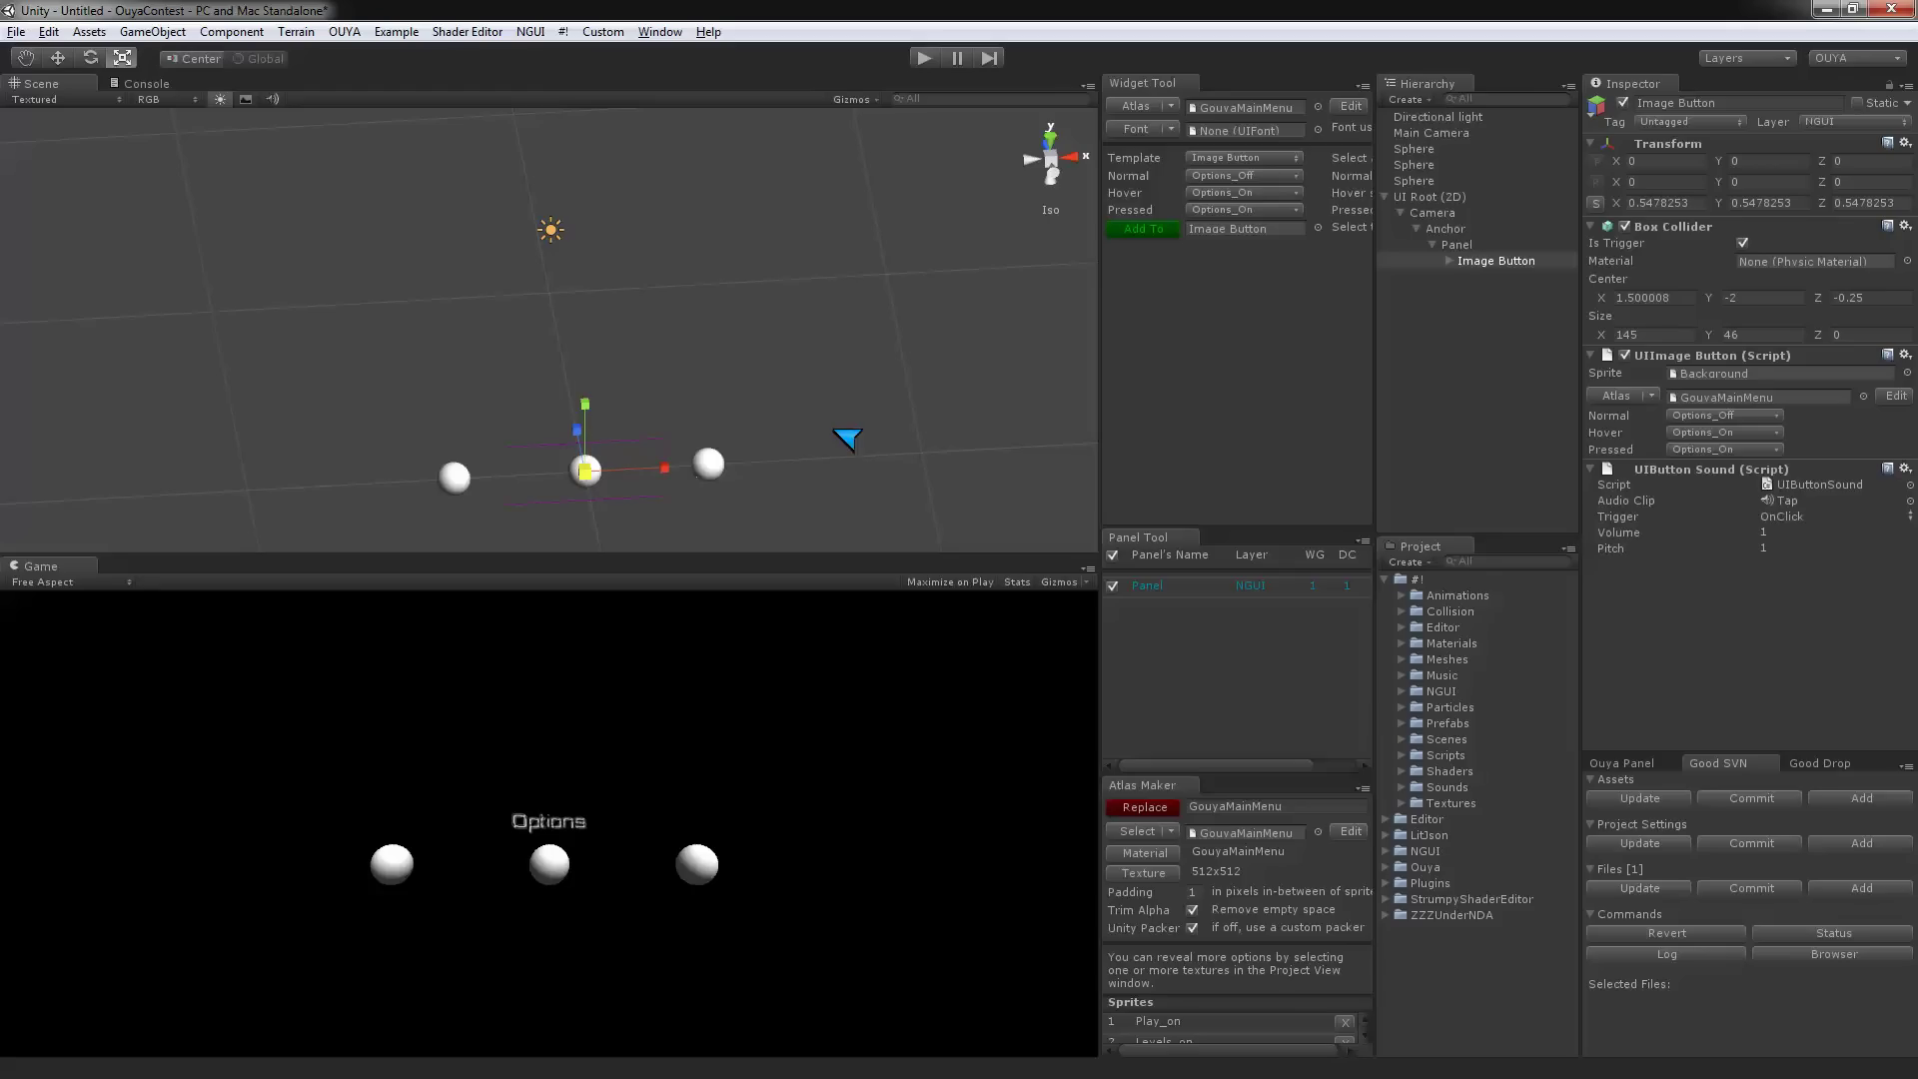
key(w)
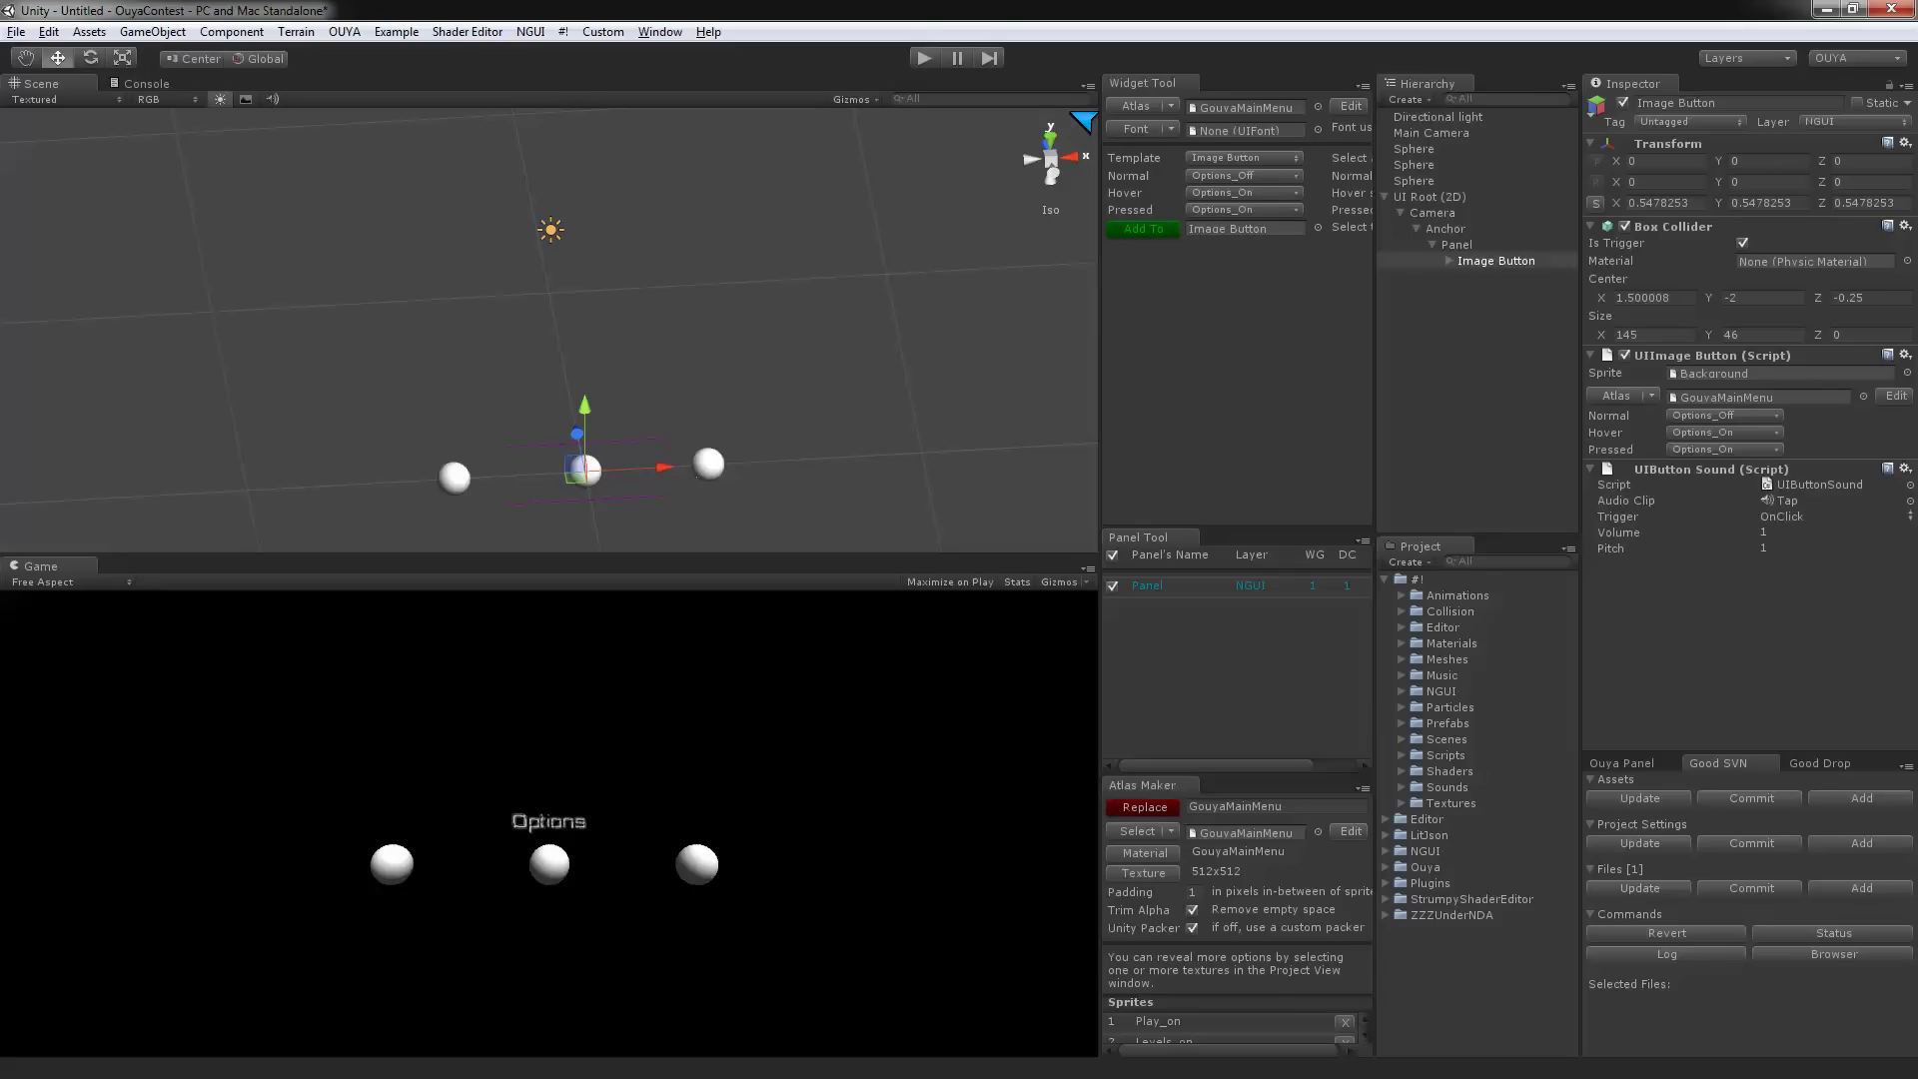
click(924, 58)
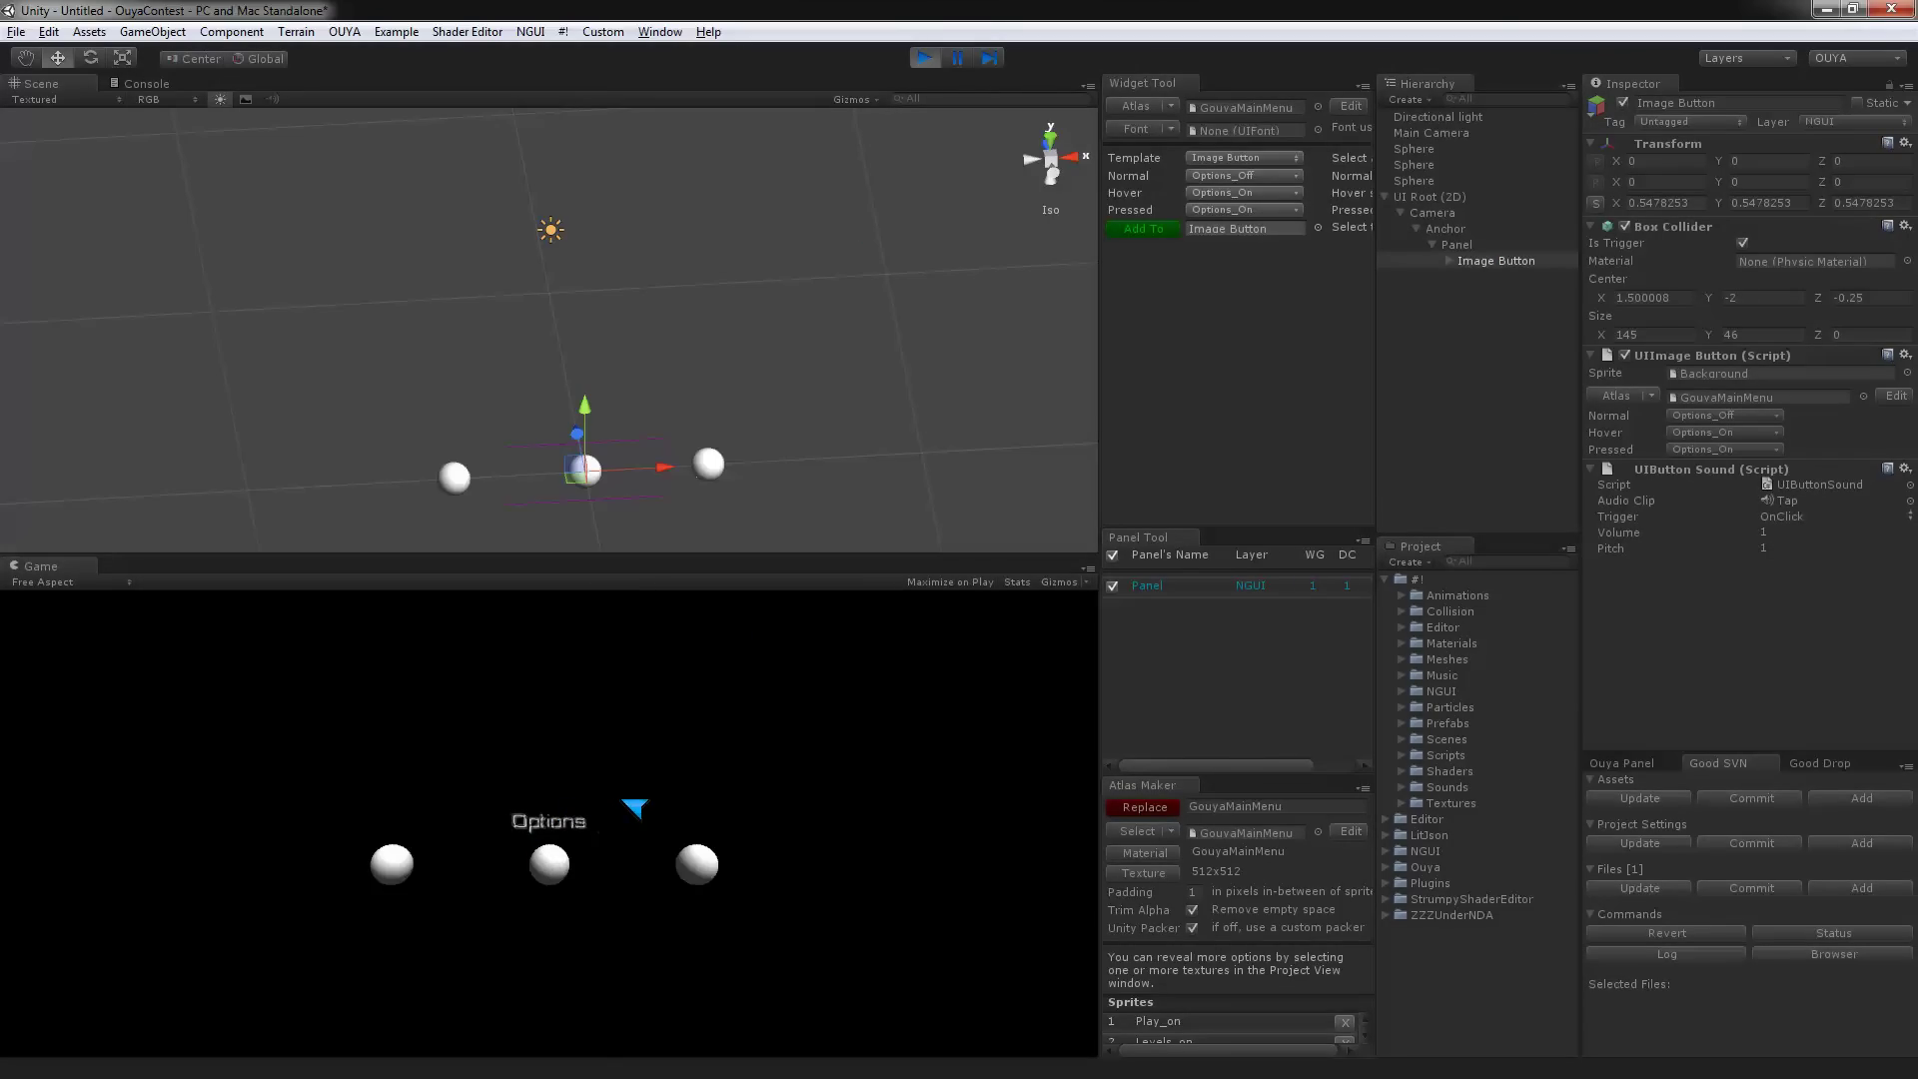
click(1401, 198)
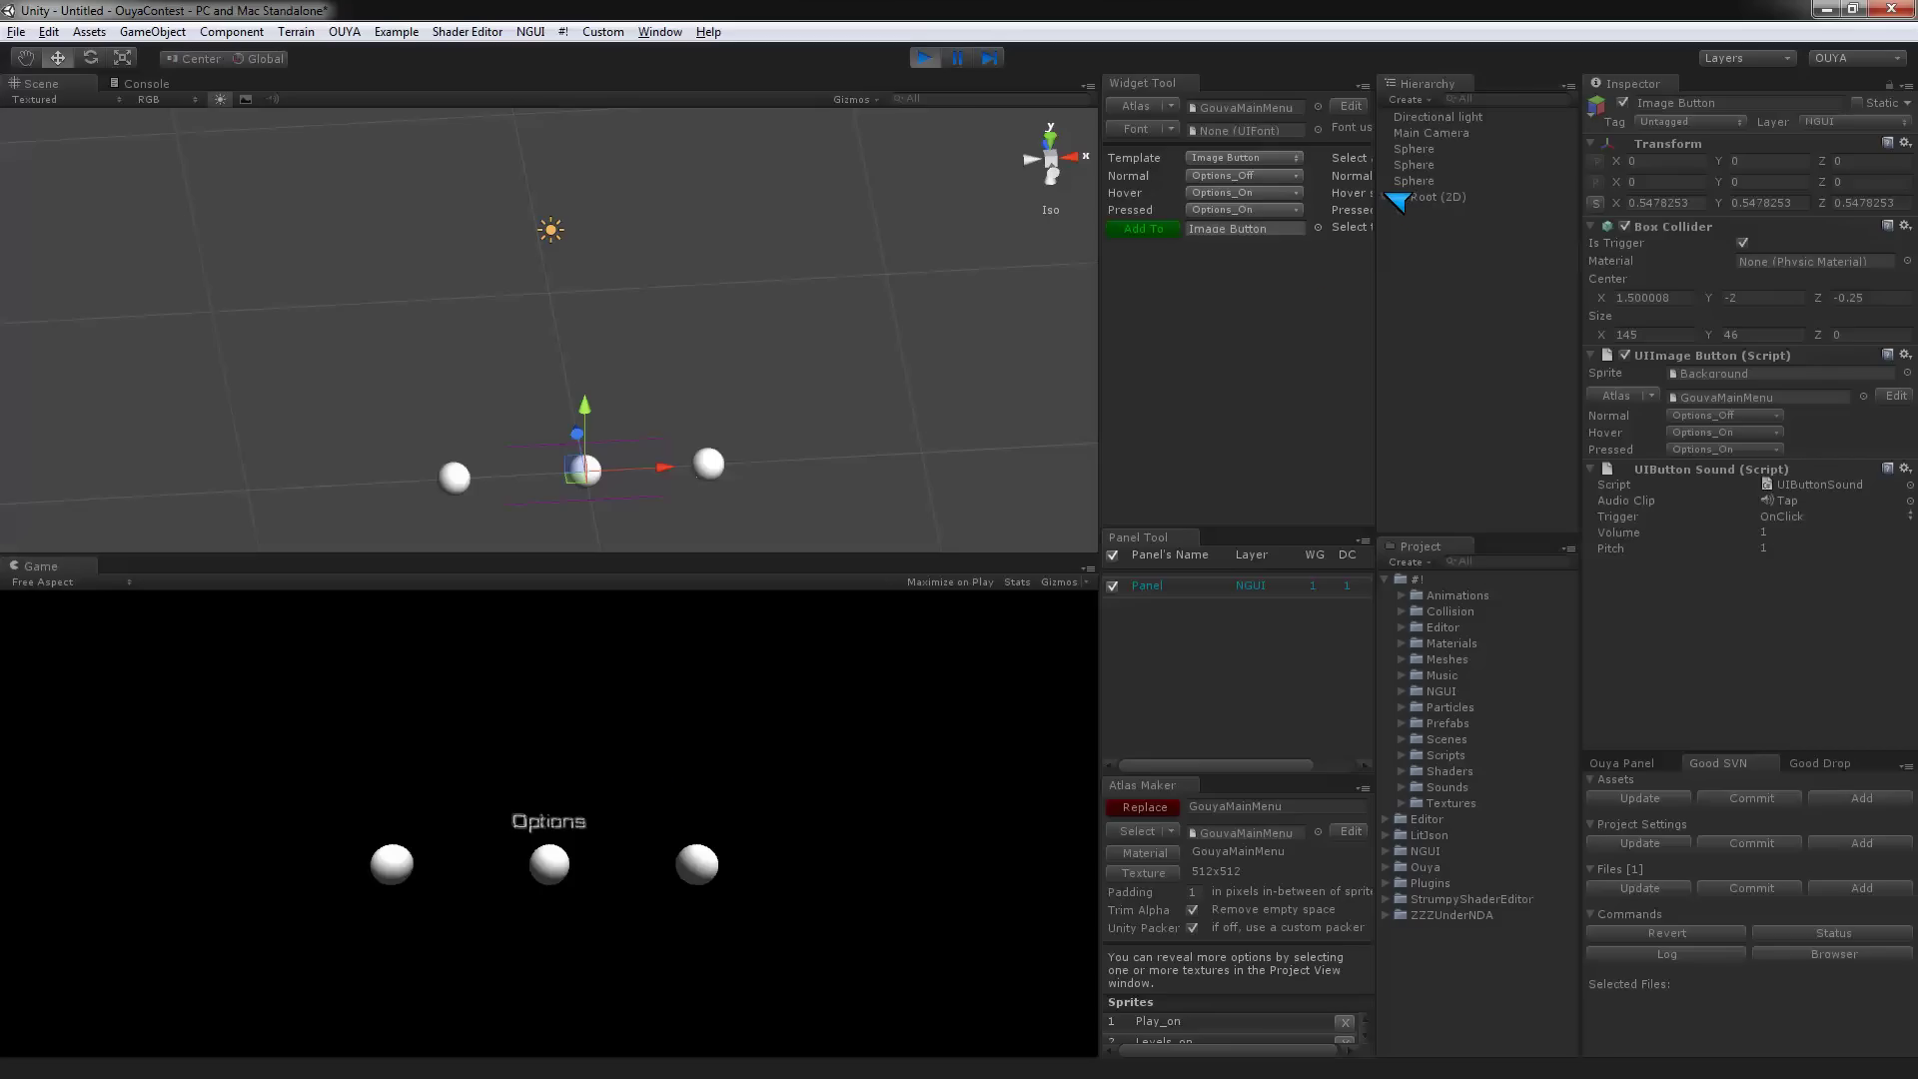
click(929, 60)
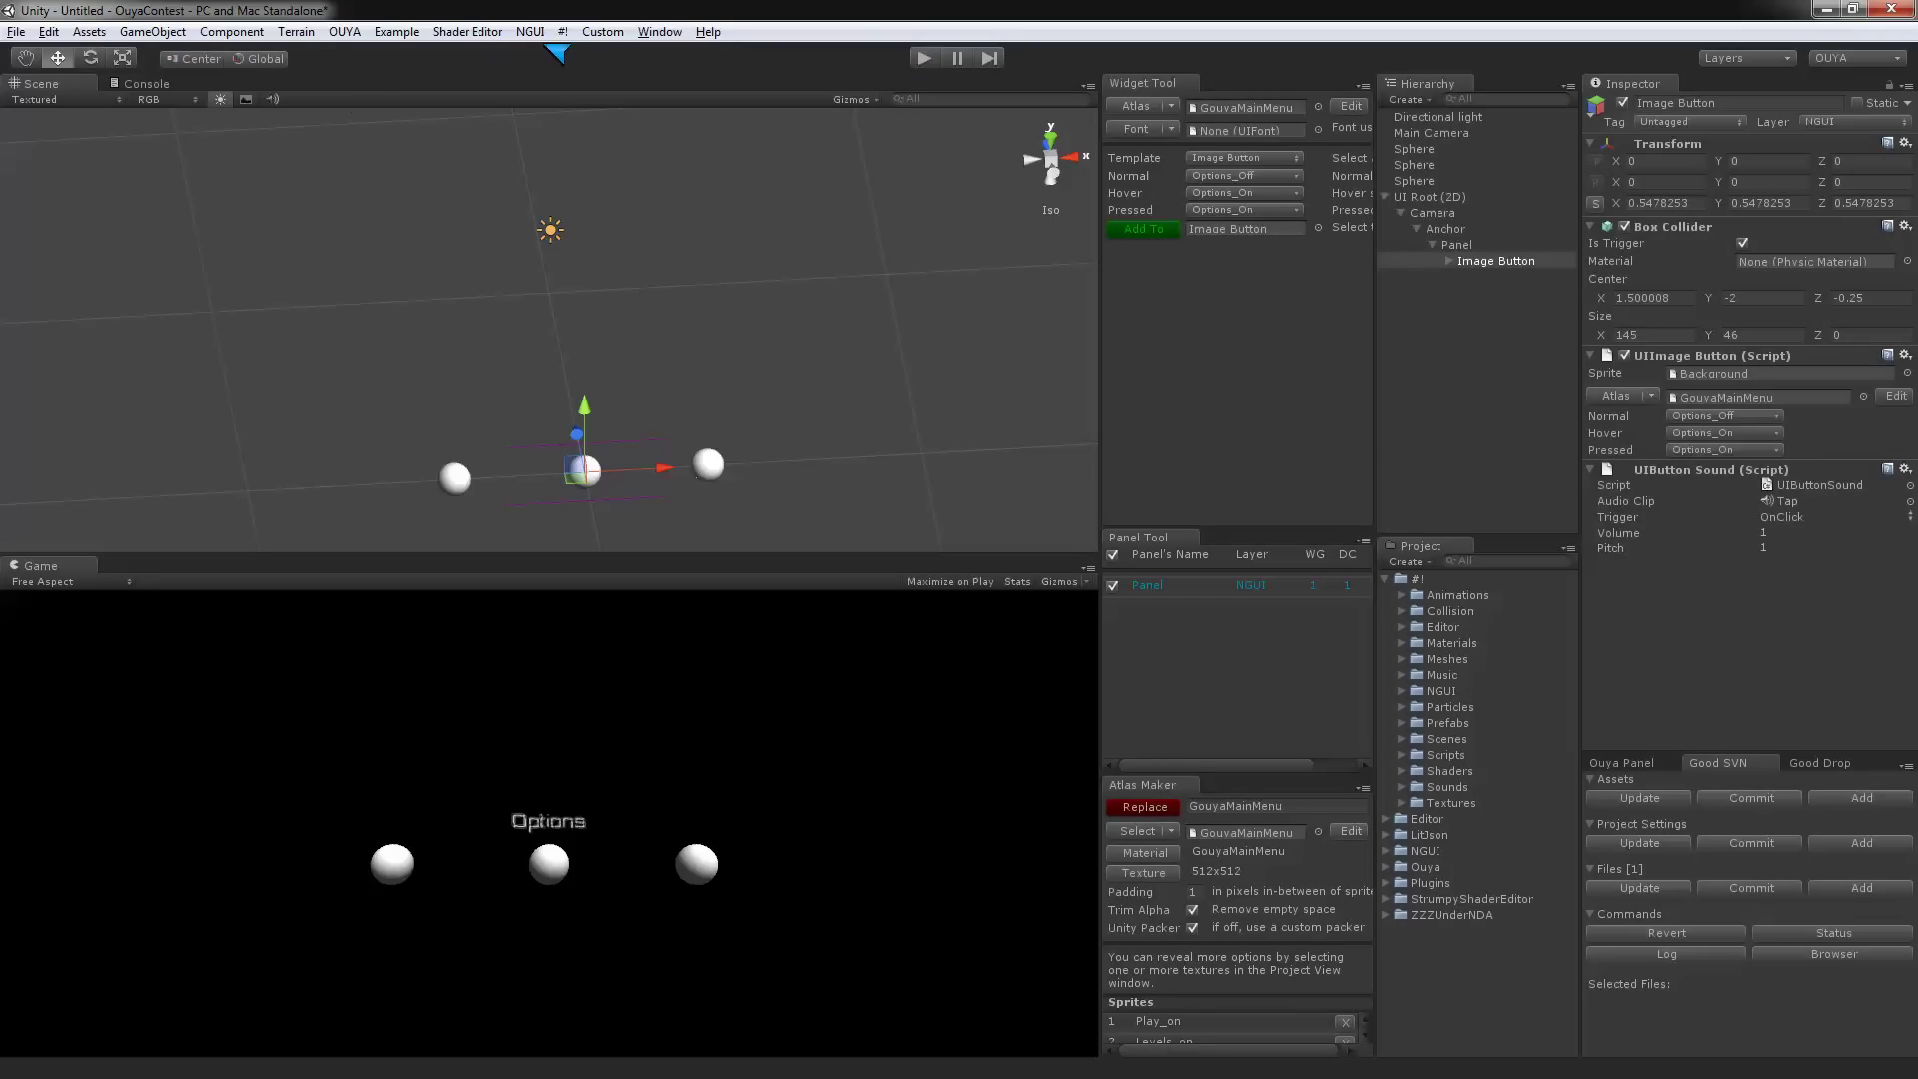
click(538, 31)
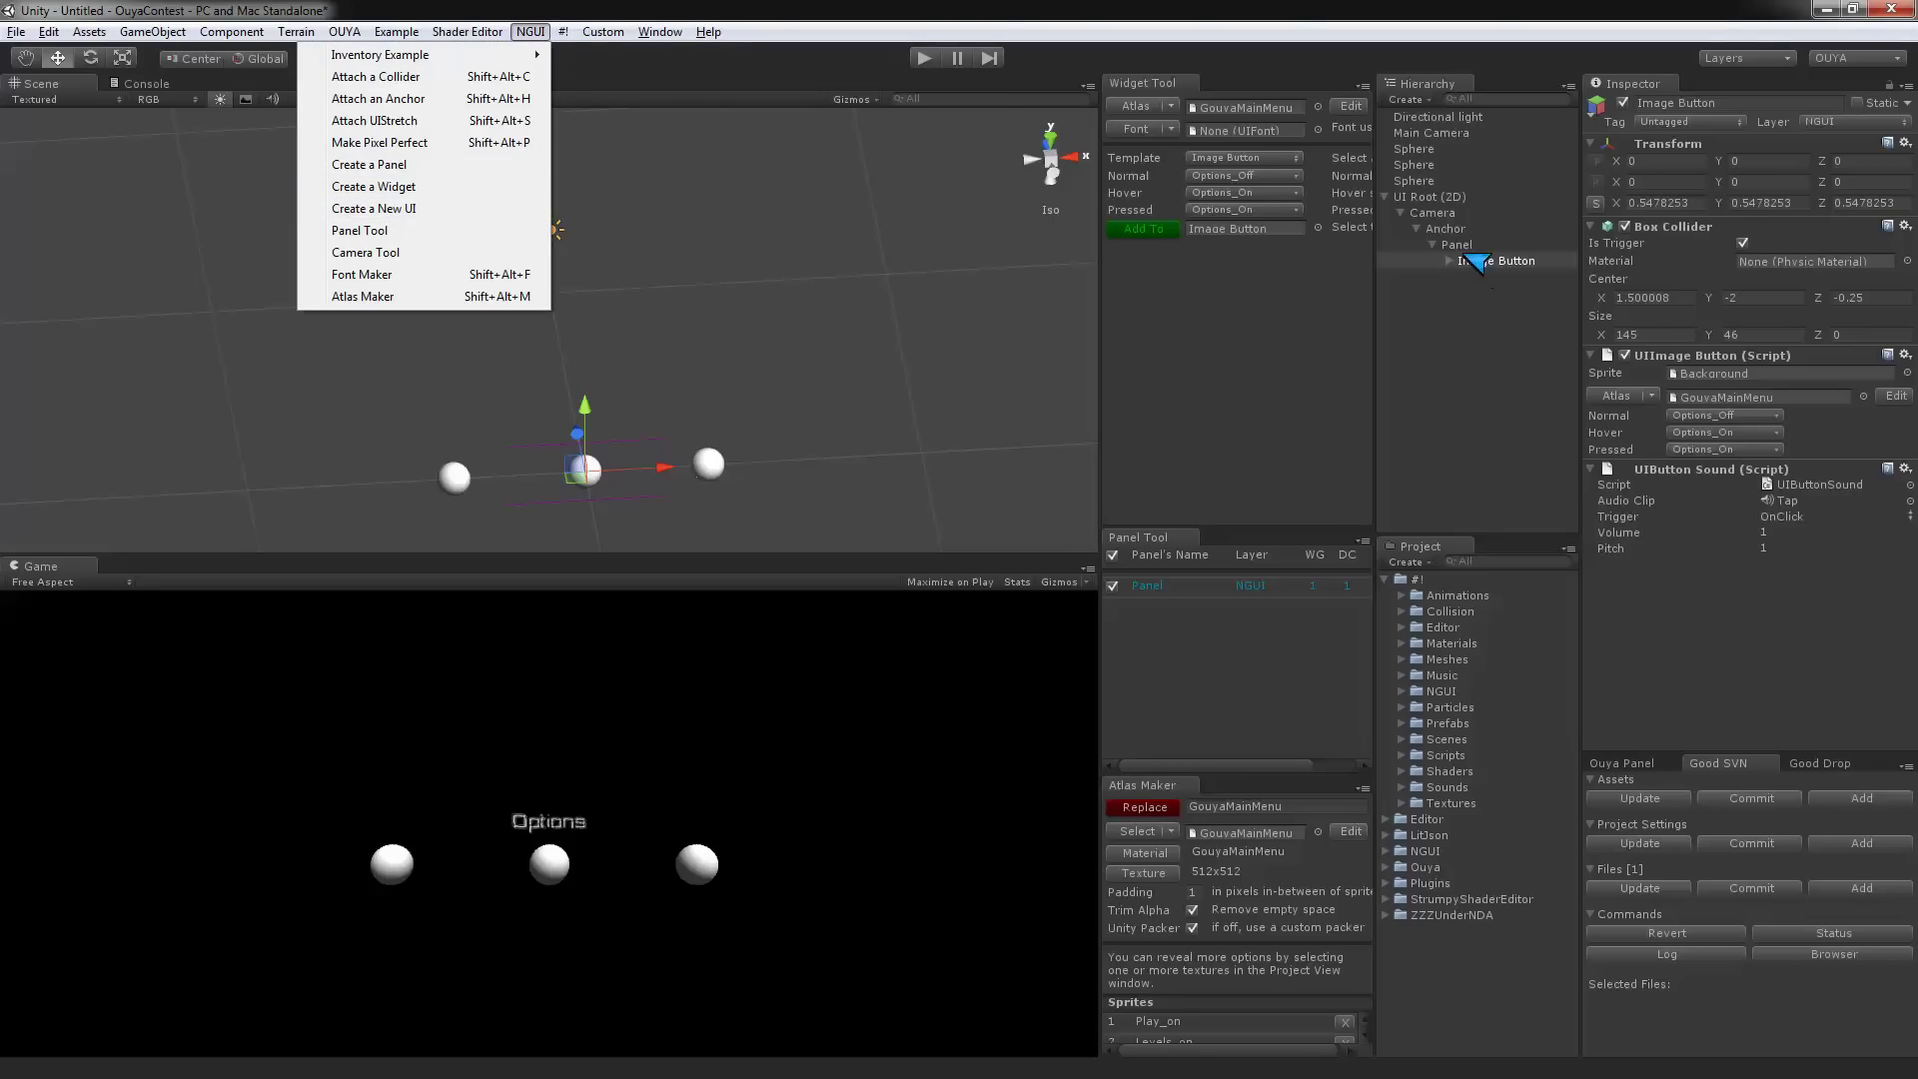
click(1446, 200)
scroll(763, 428, down, 5)
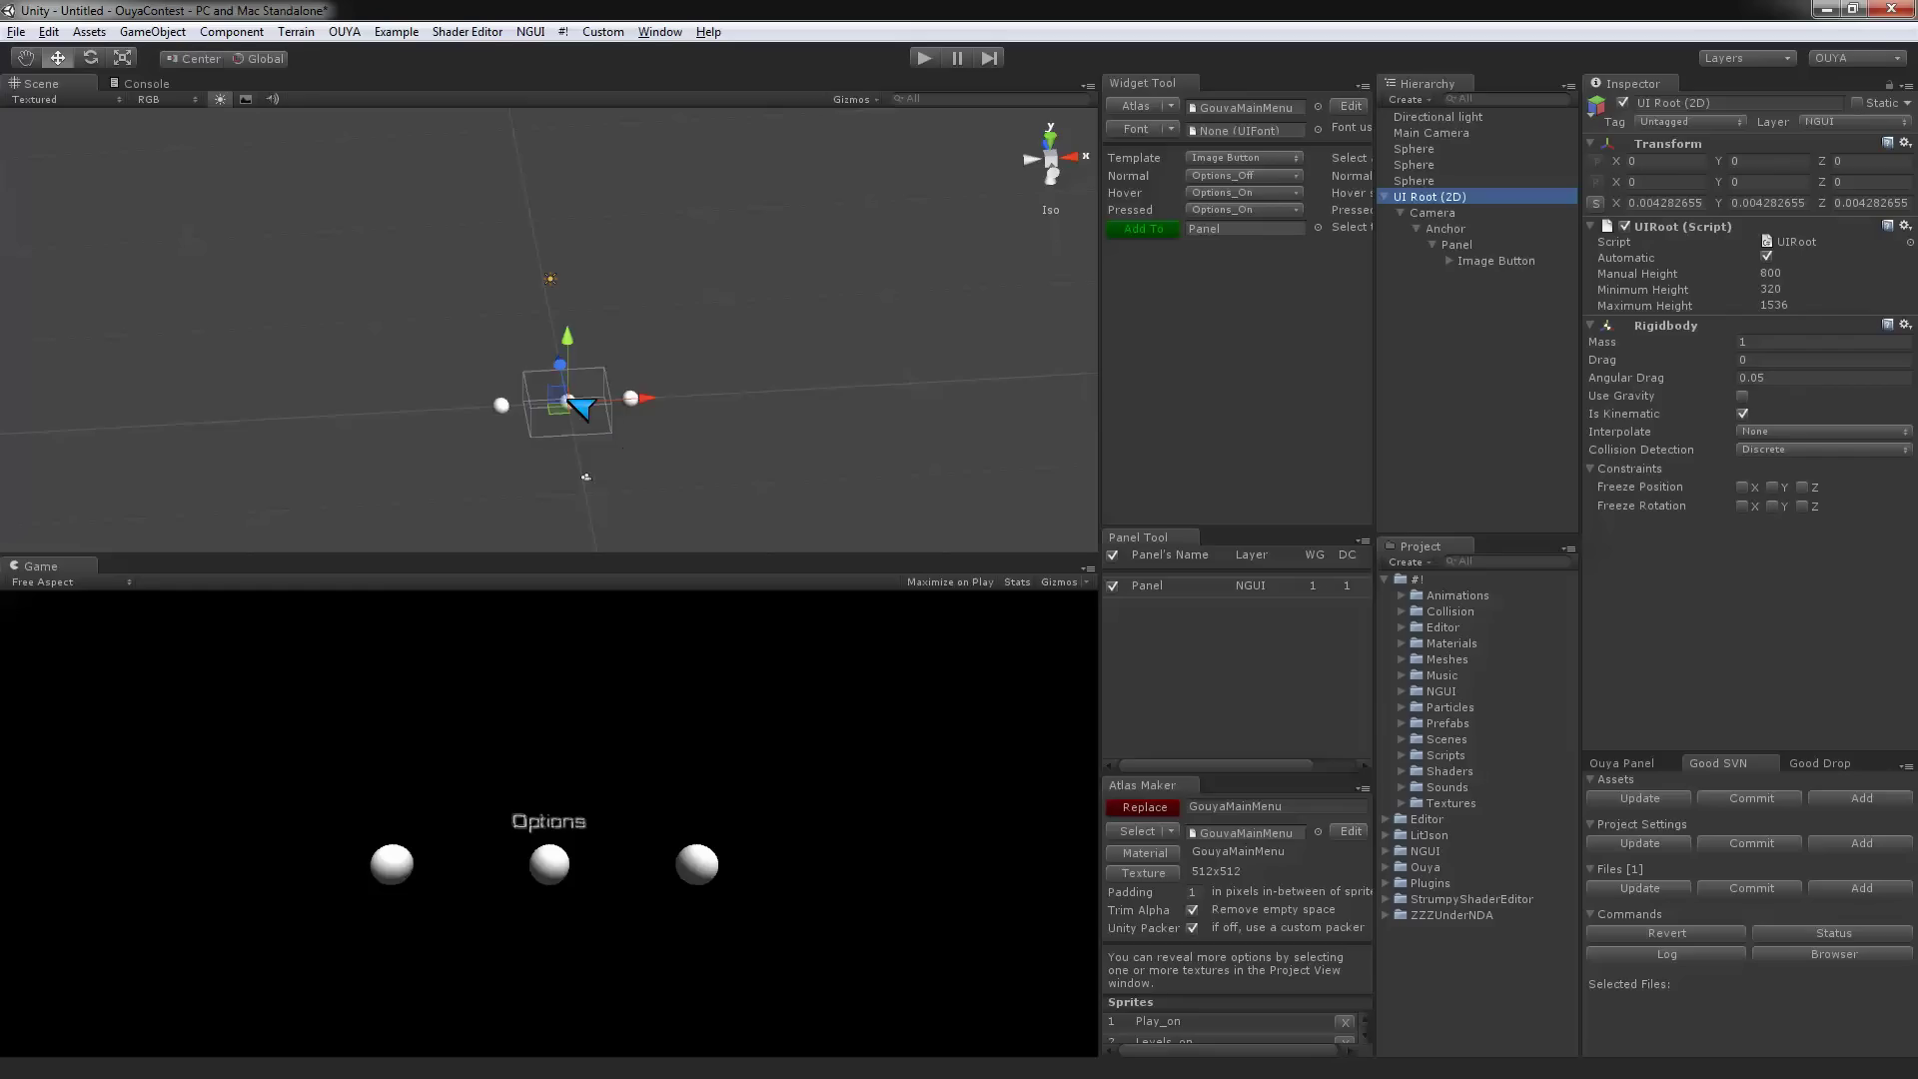
- Frame the UI Root (2D) and move it right along X to 20.08983
key(f)
scroll(617, 383, down, 3)
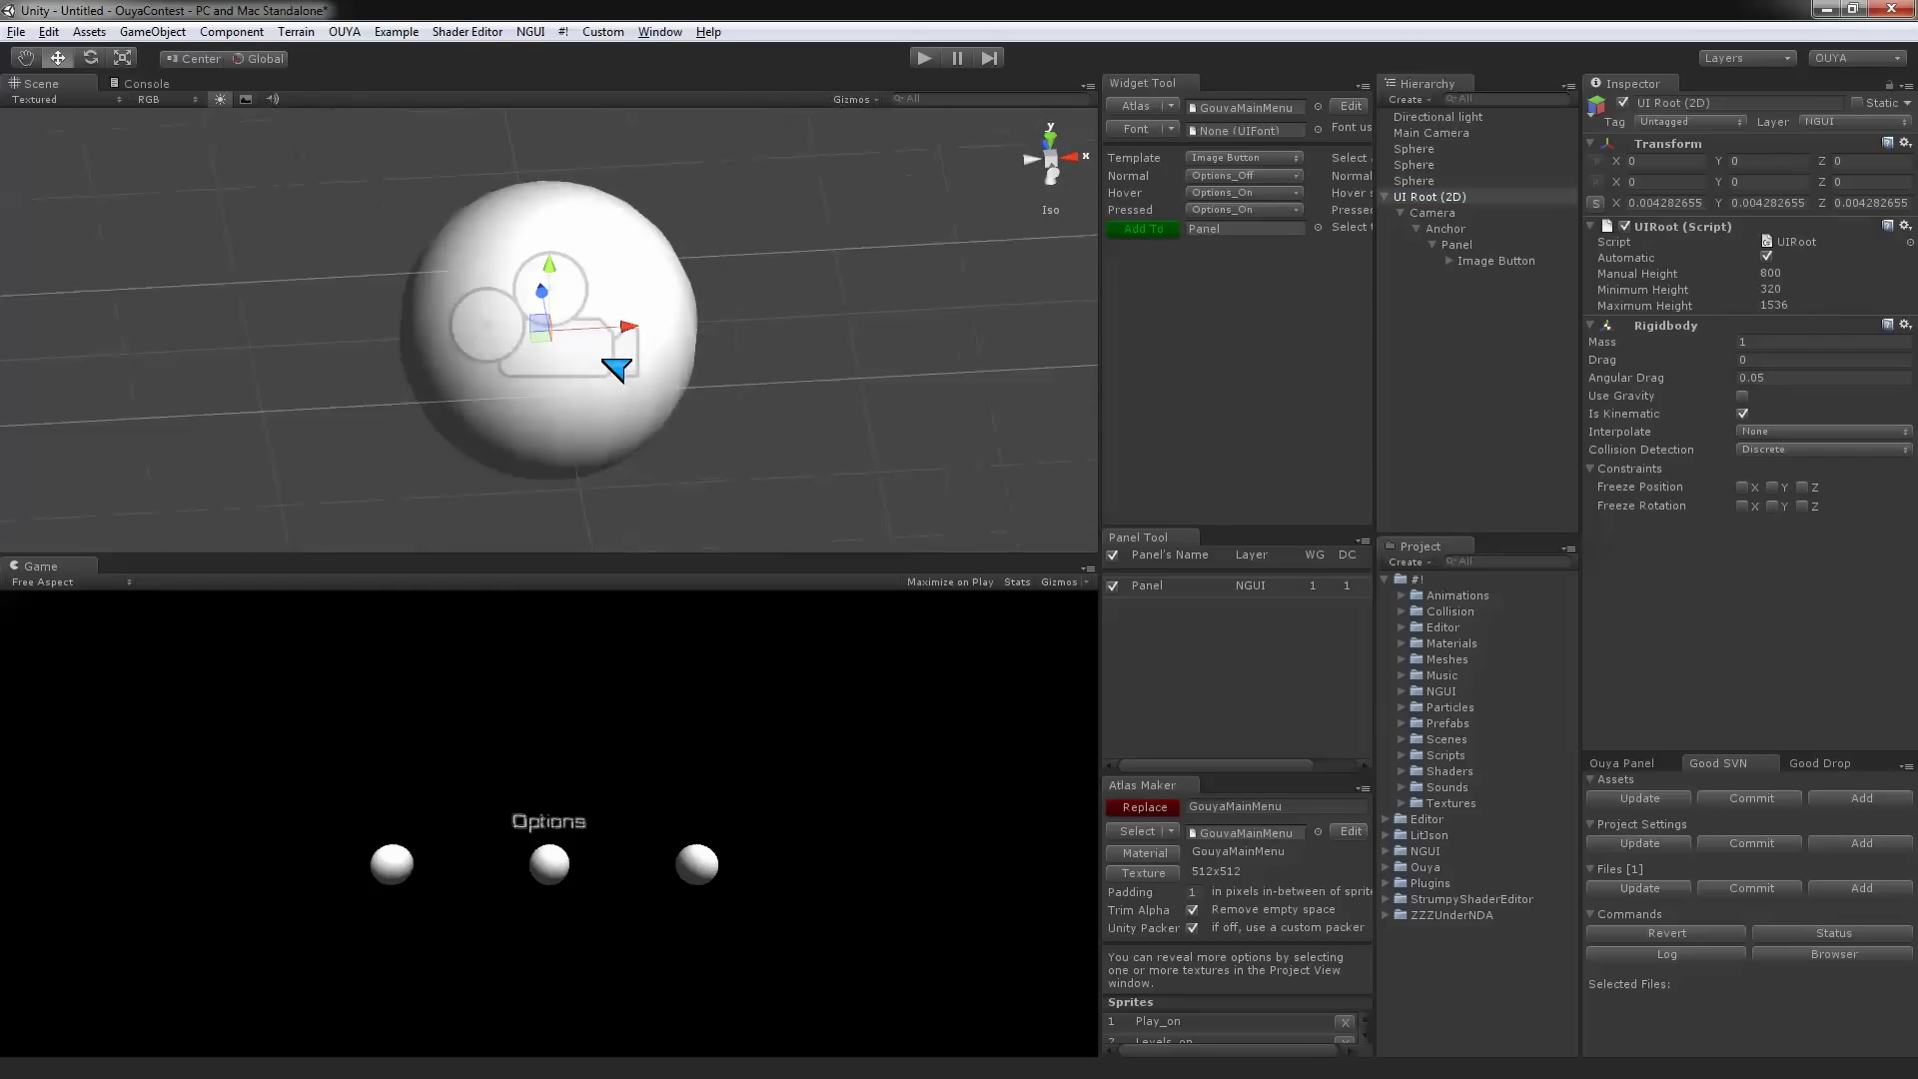
scroll(618, 383, down, 5)
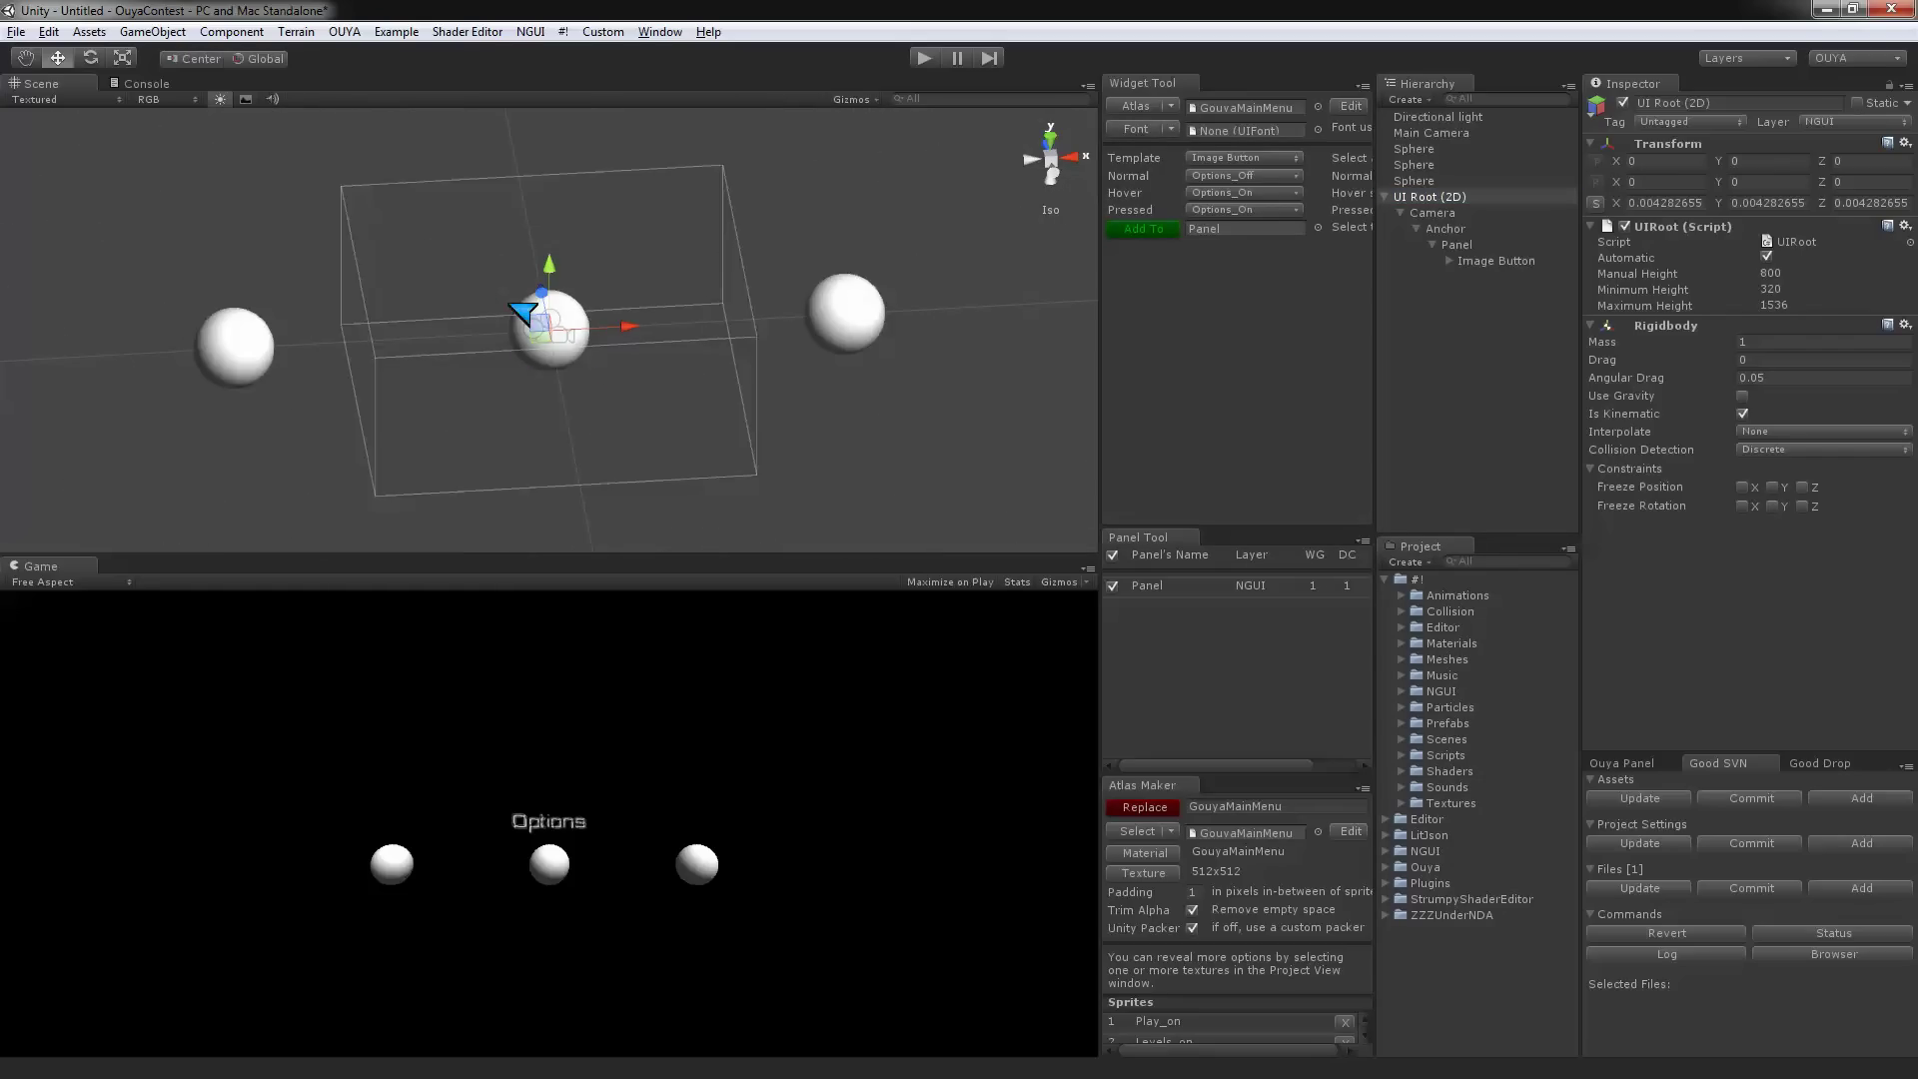
alt+drag(706, 355, 450, 291)
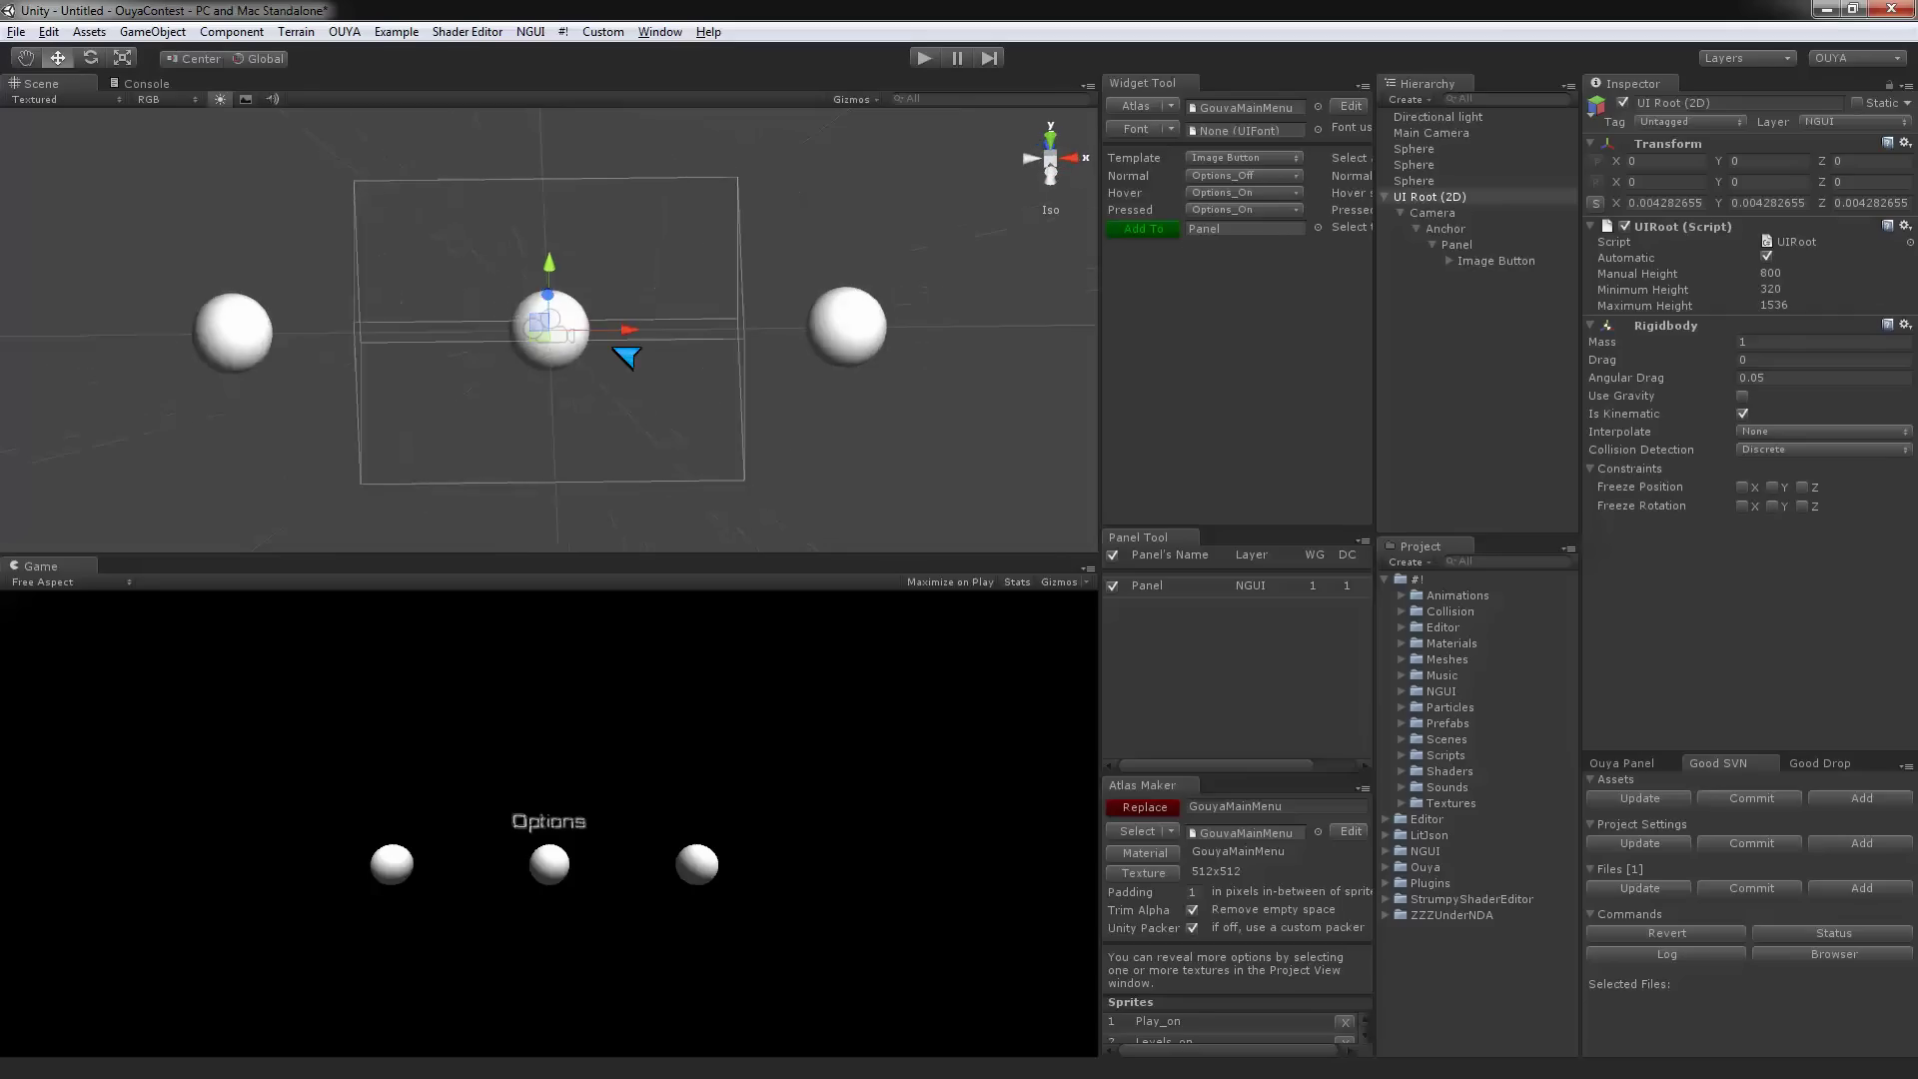
scroll(633, 356, down, 8)
scroll(531, 365, down, 3)
drag(632, 327, 887, 347)
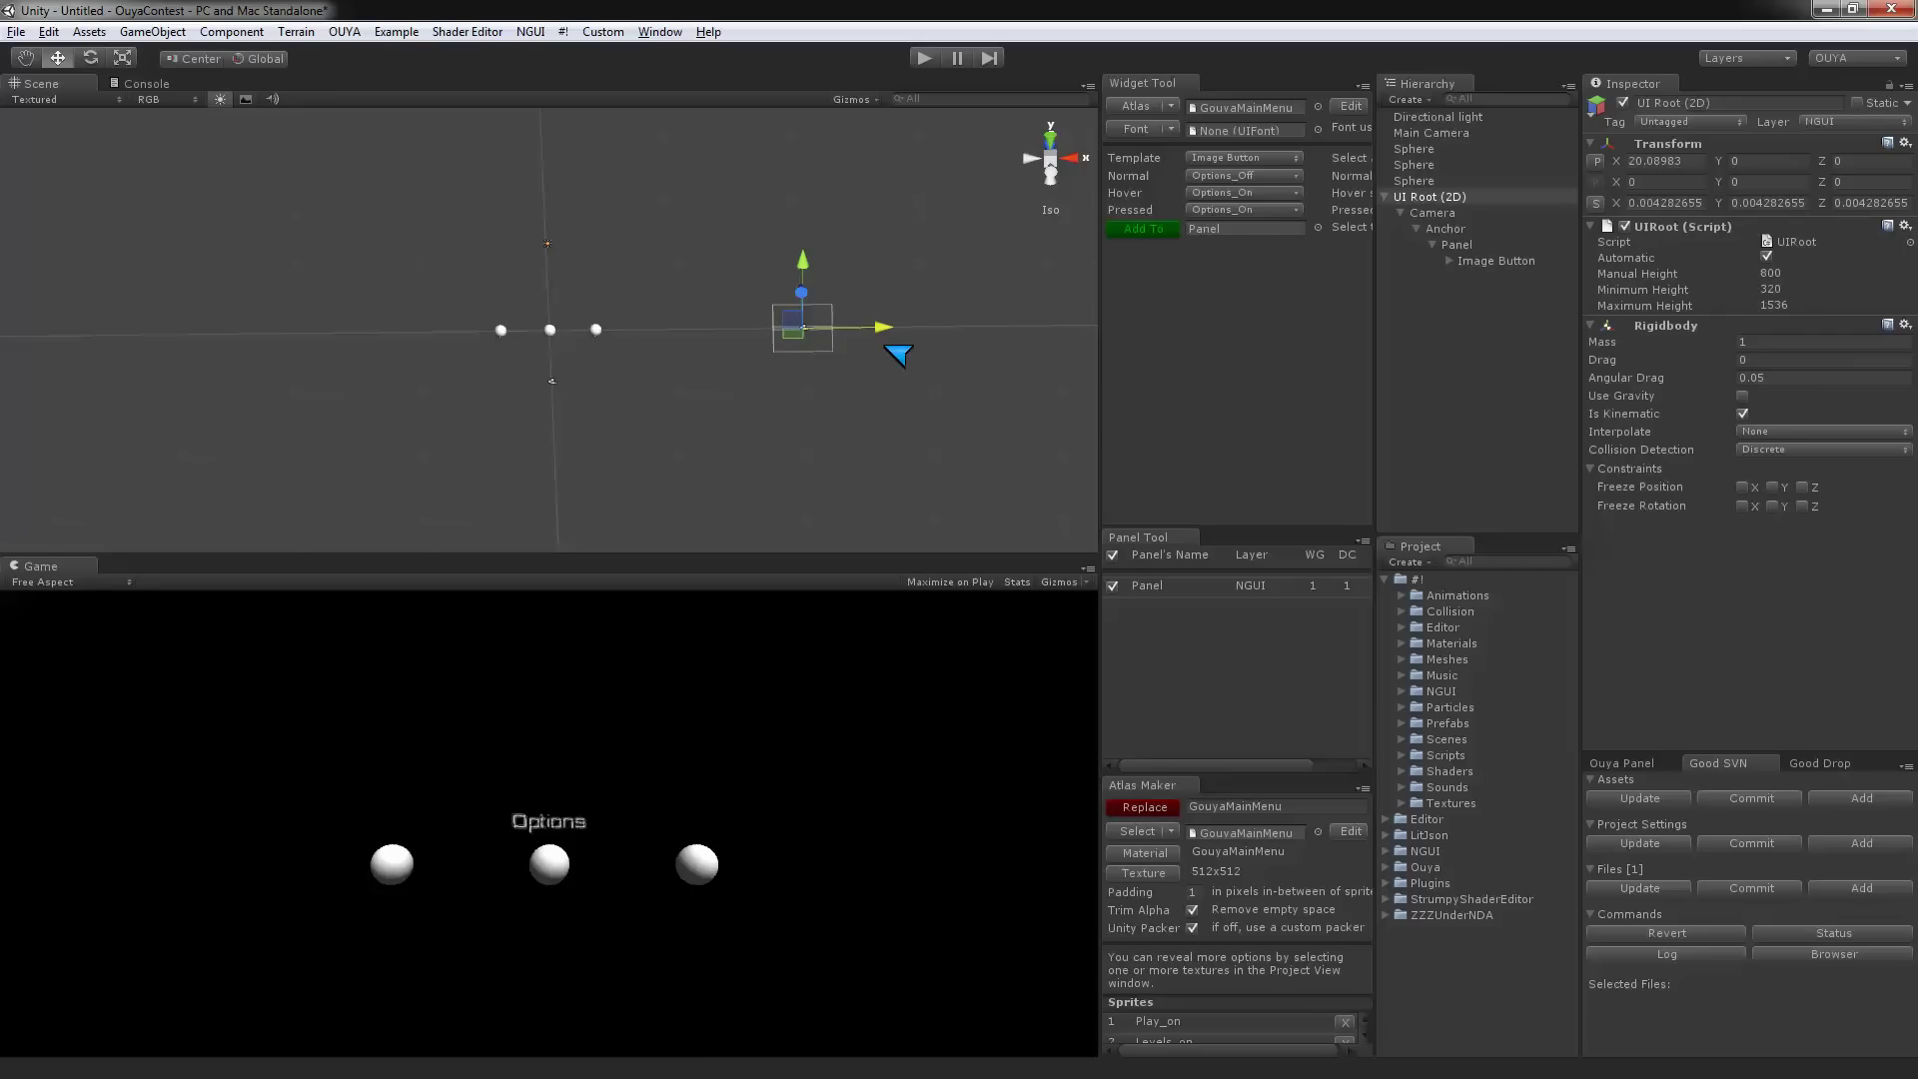
click(926, 60)
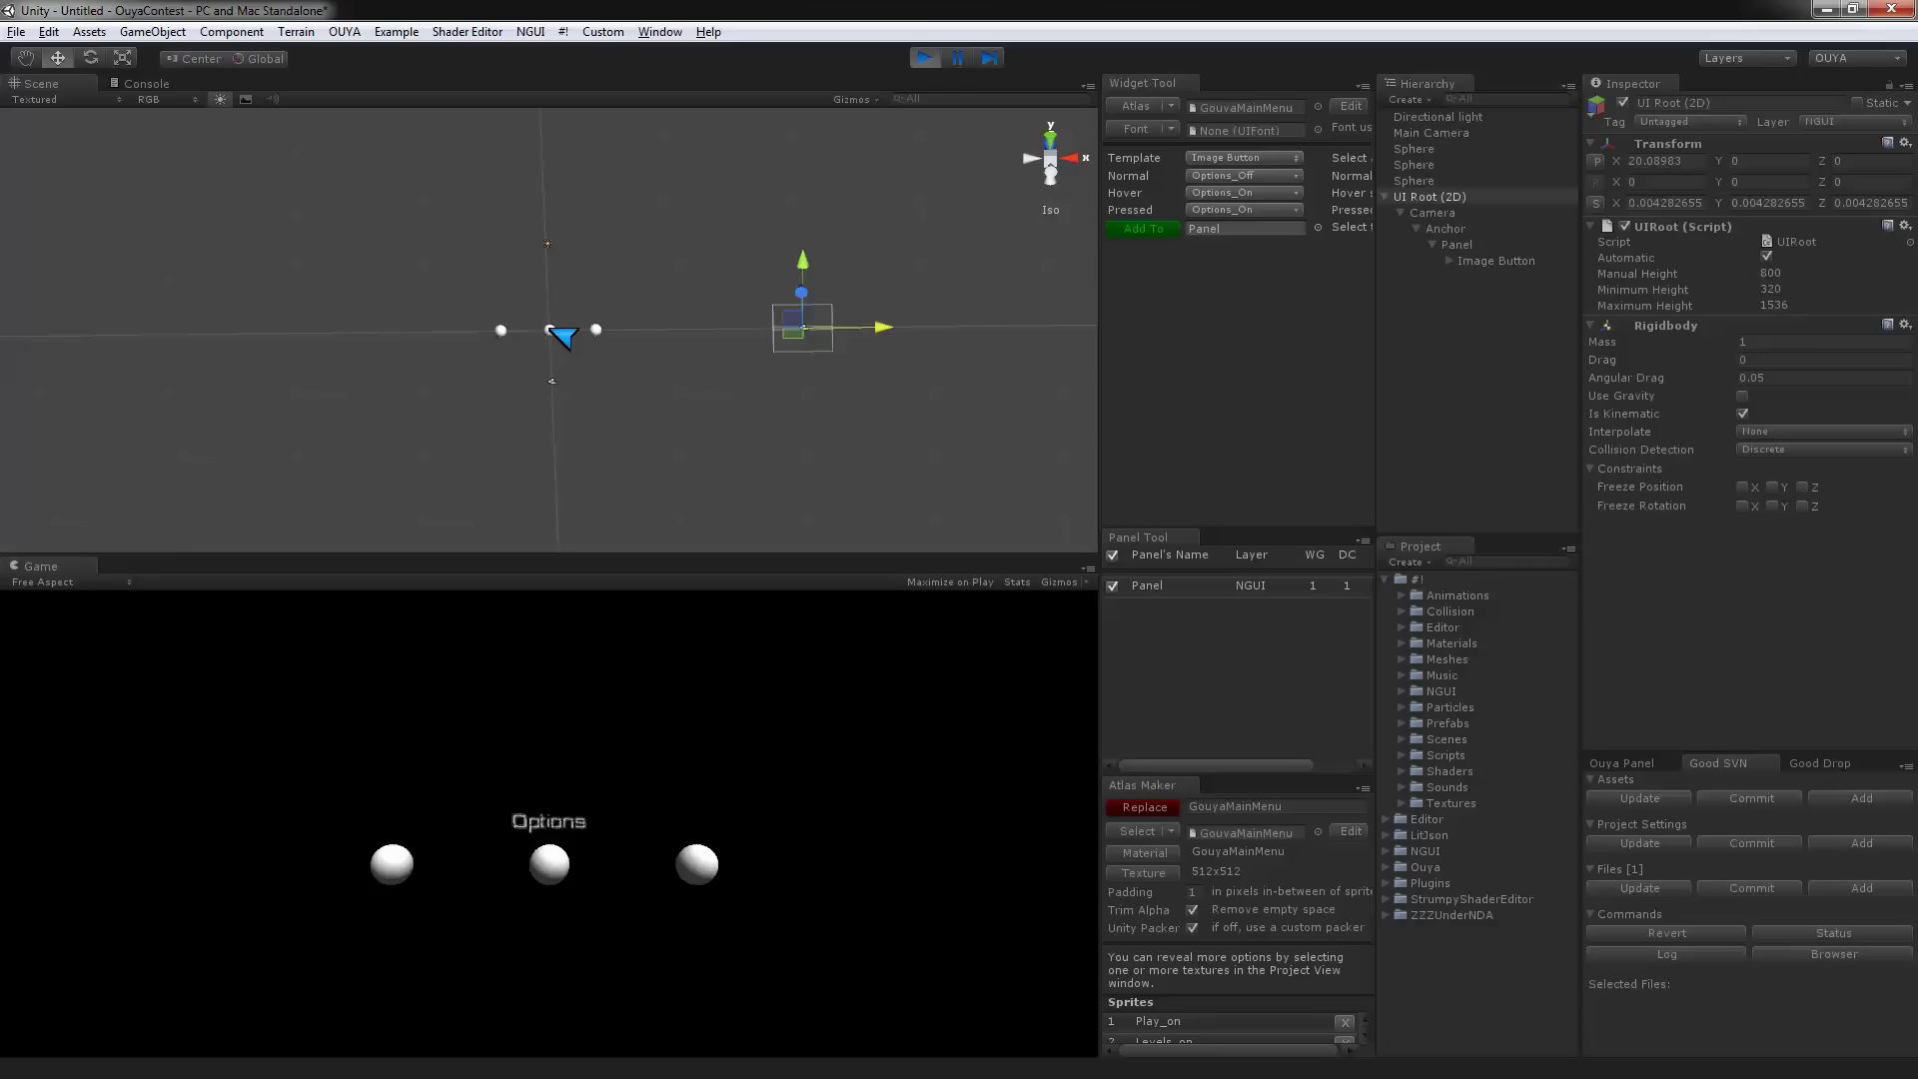
click(550, 330)
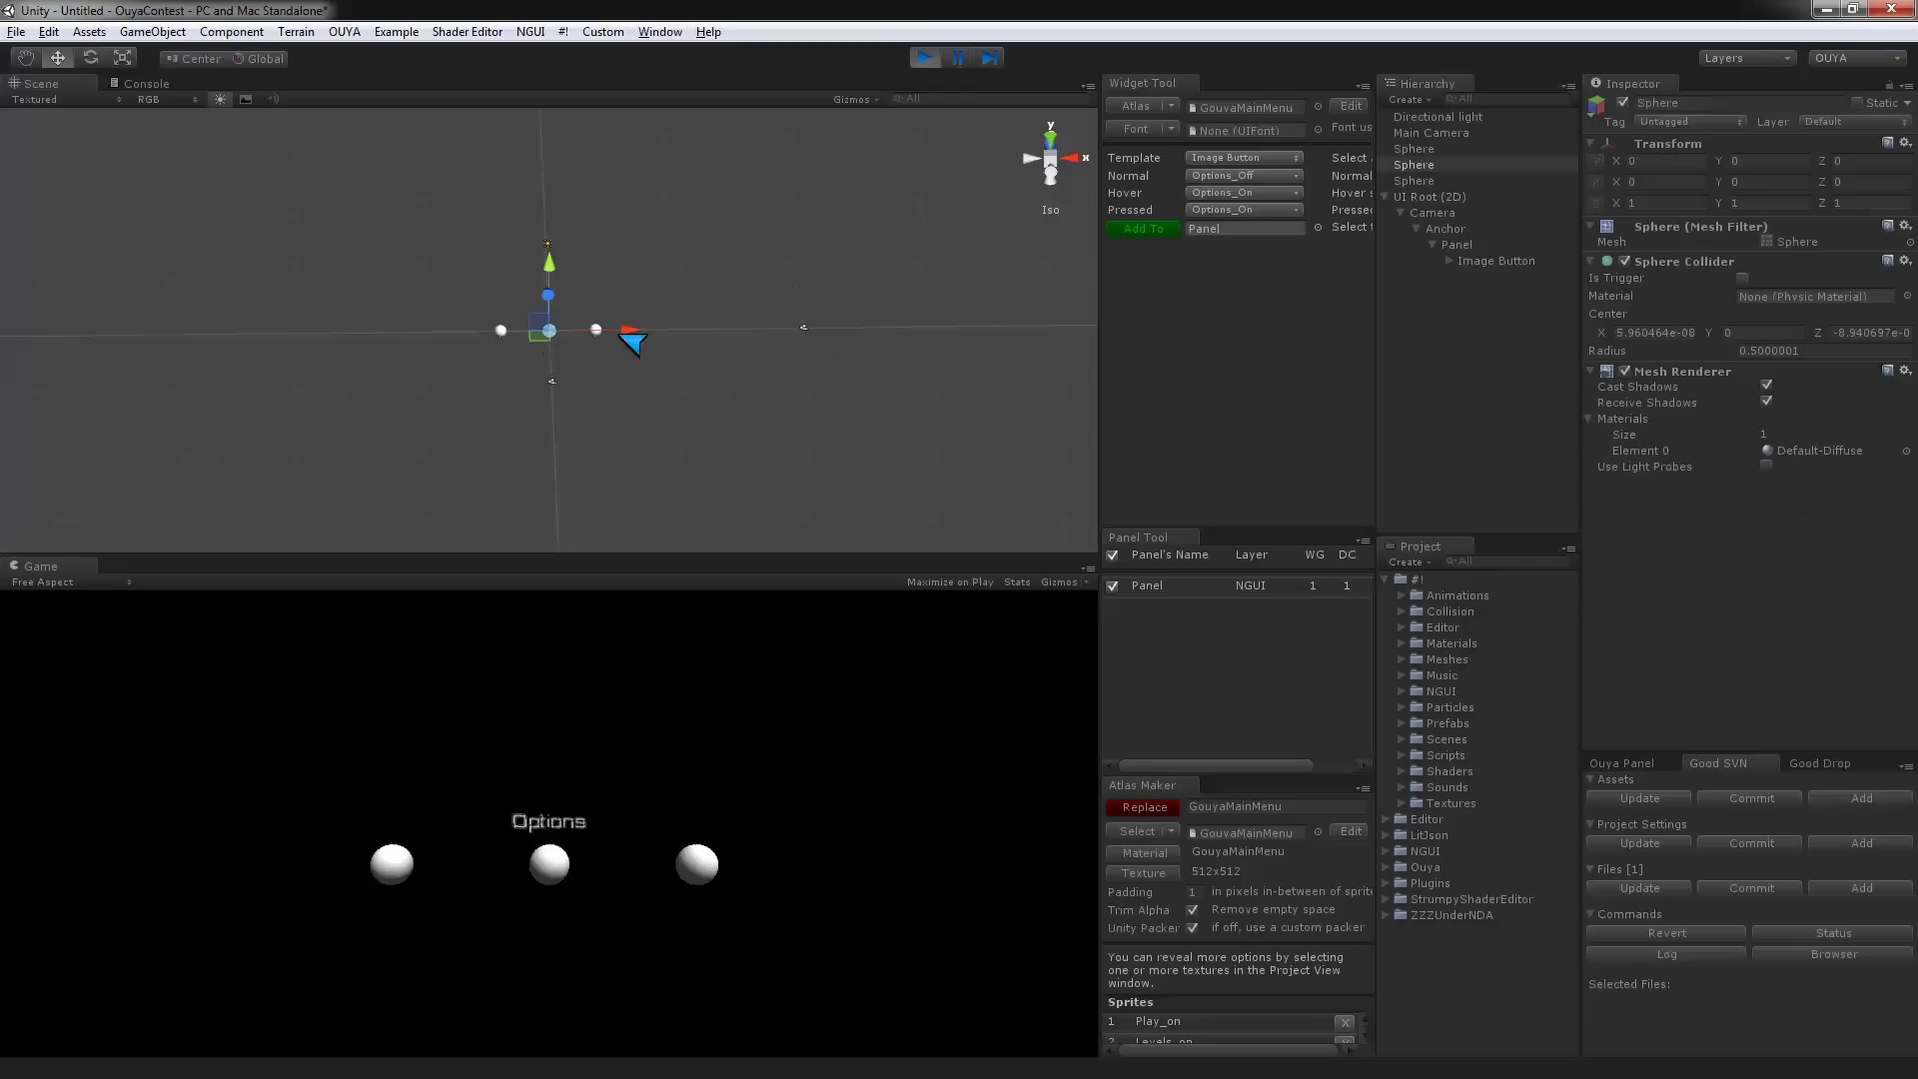
drag(629, 330, 642, 390)
click(1596, 161)
click(925, 58)
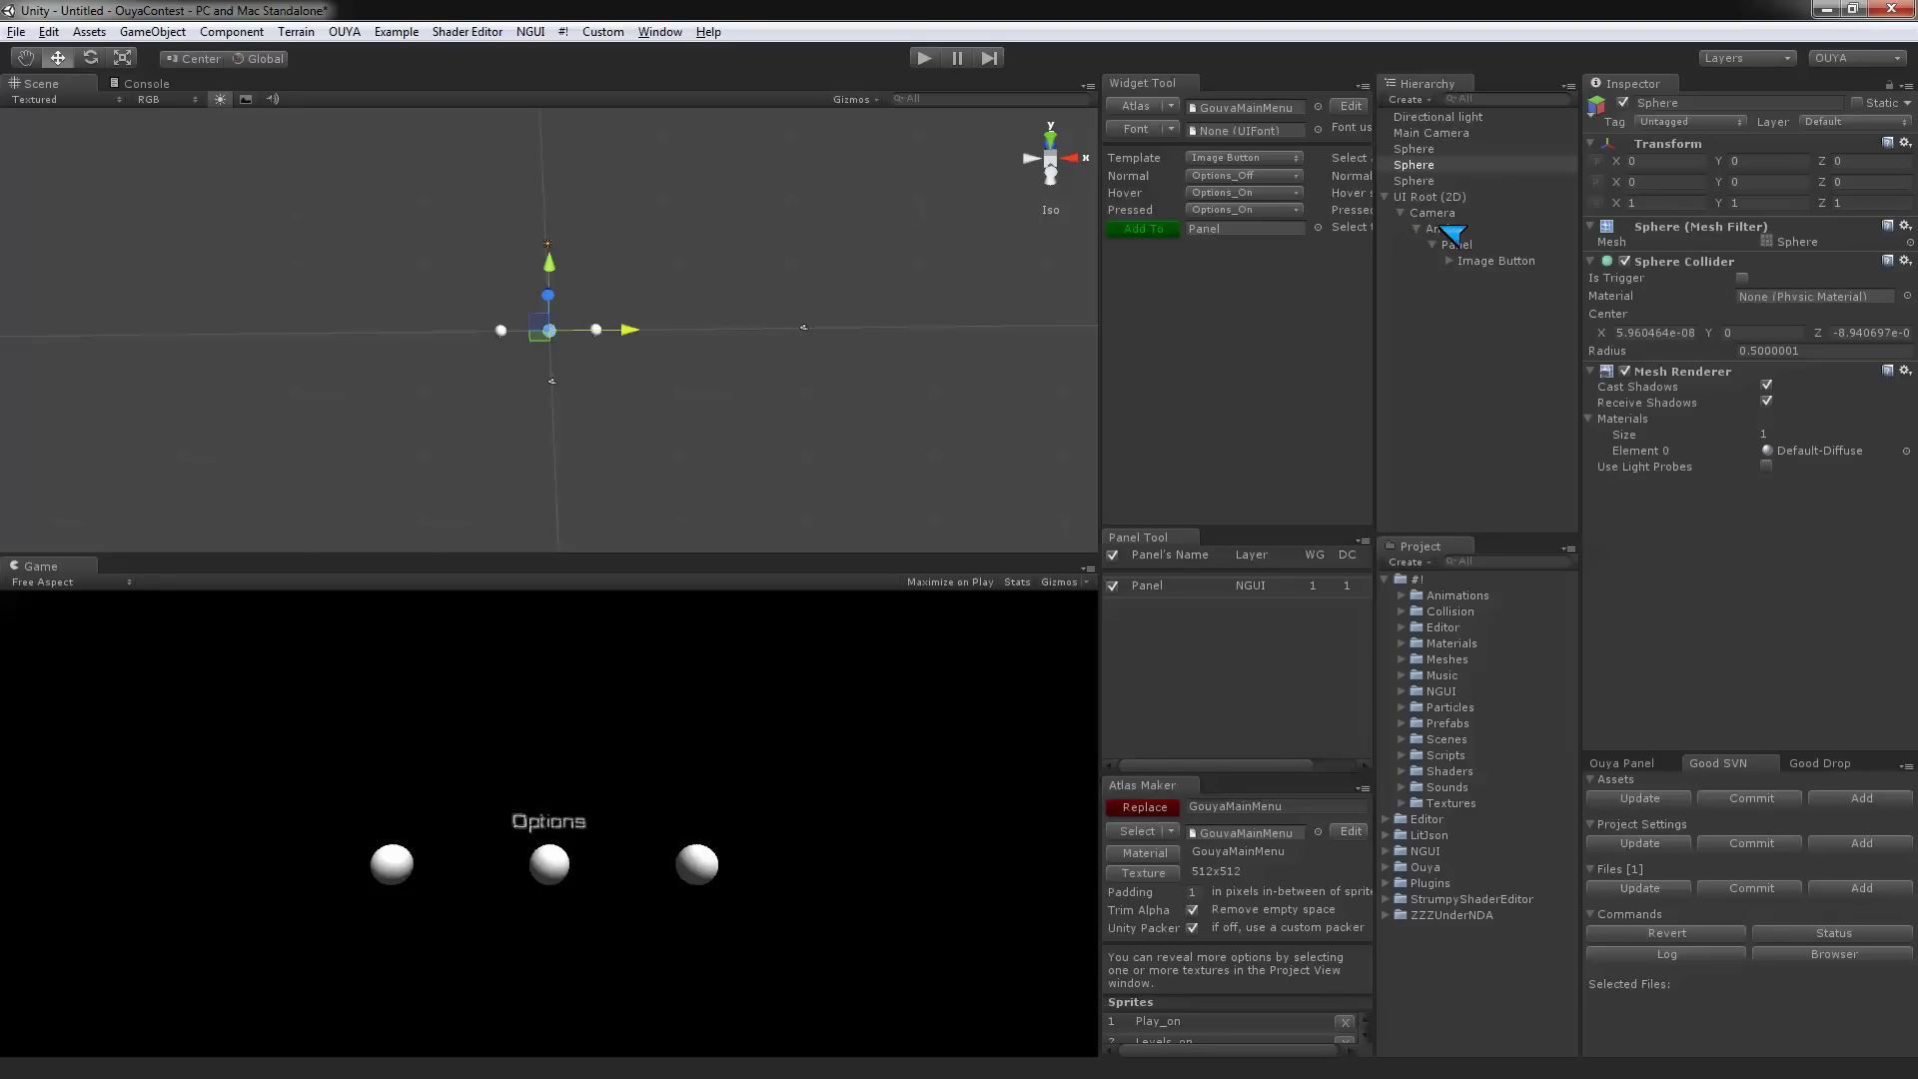
- Create a UI Root (3D) with an Advanced 3D camera on the NGUI3D layer and select it
click(1387, 197)
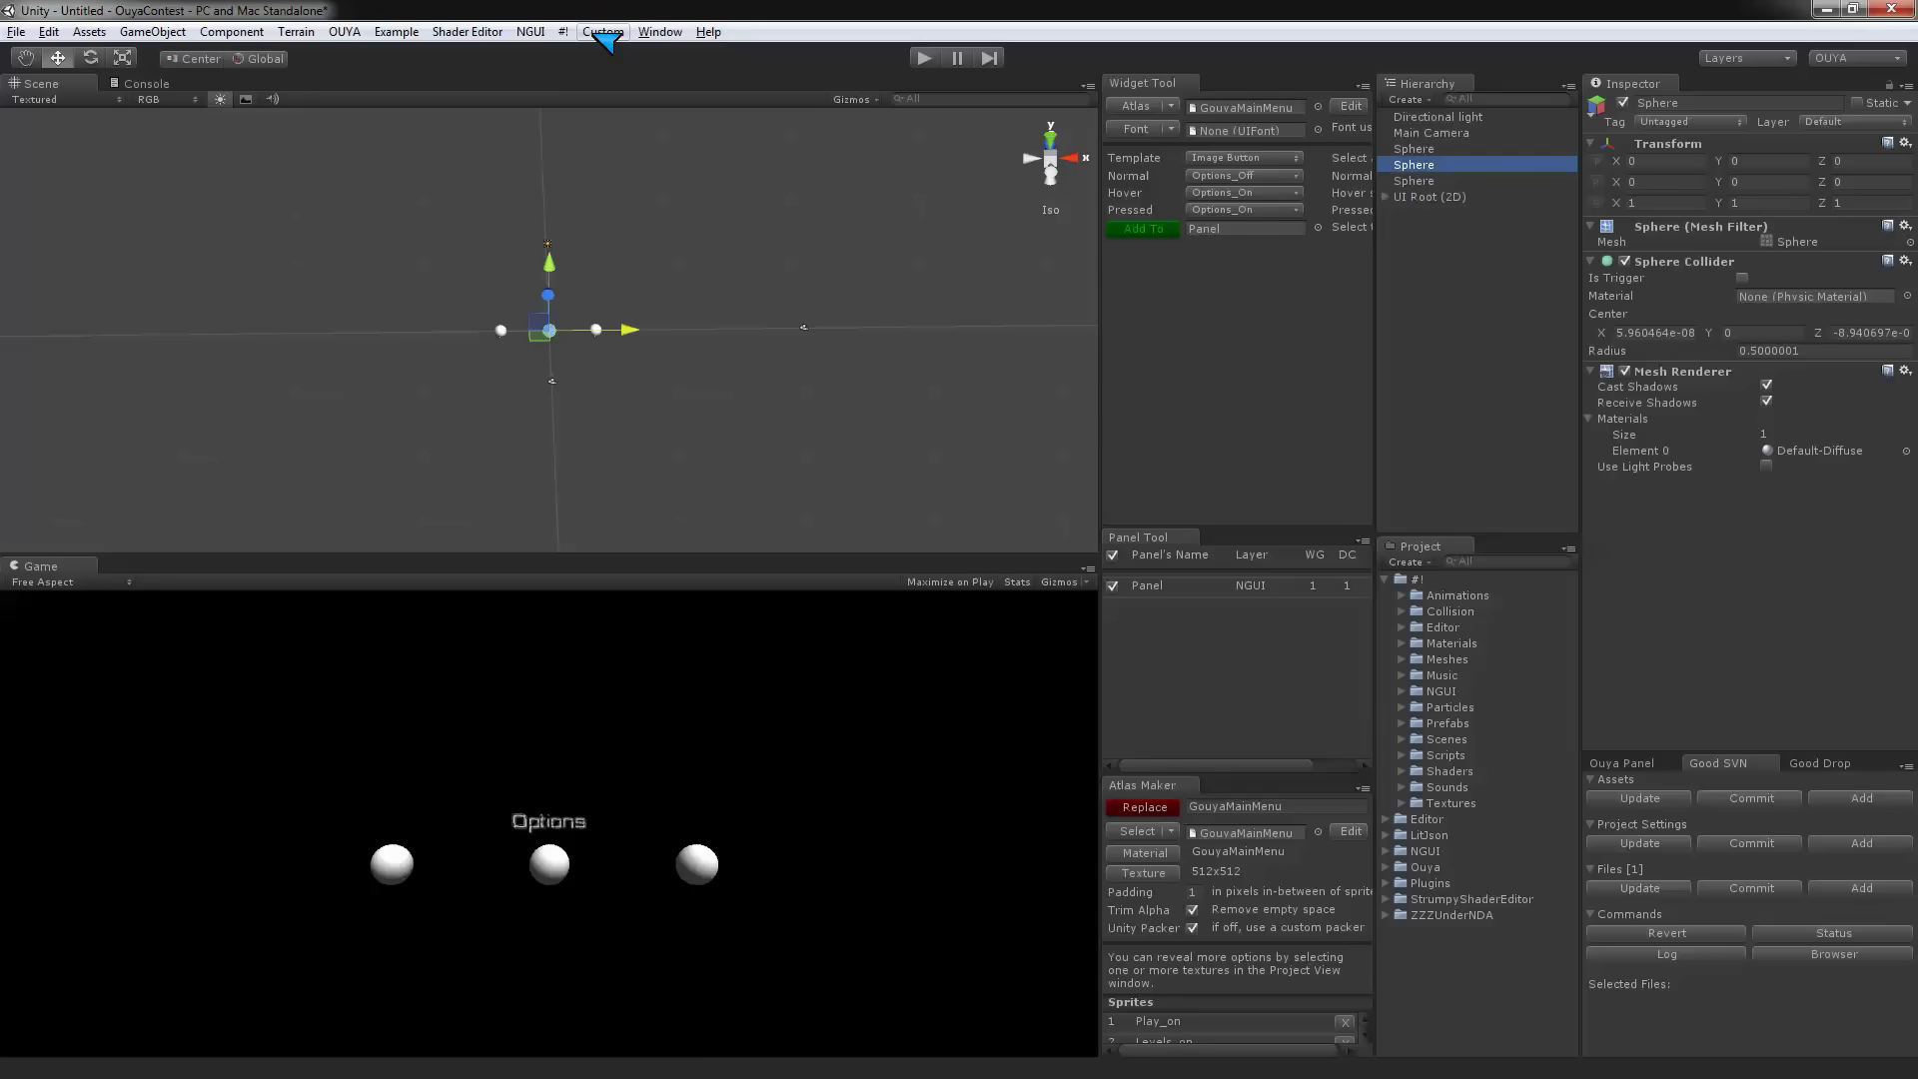
click(530, 31)
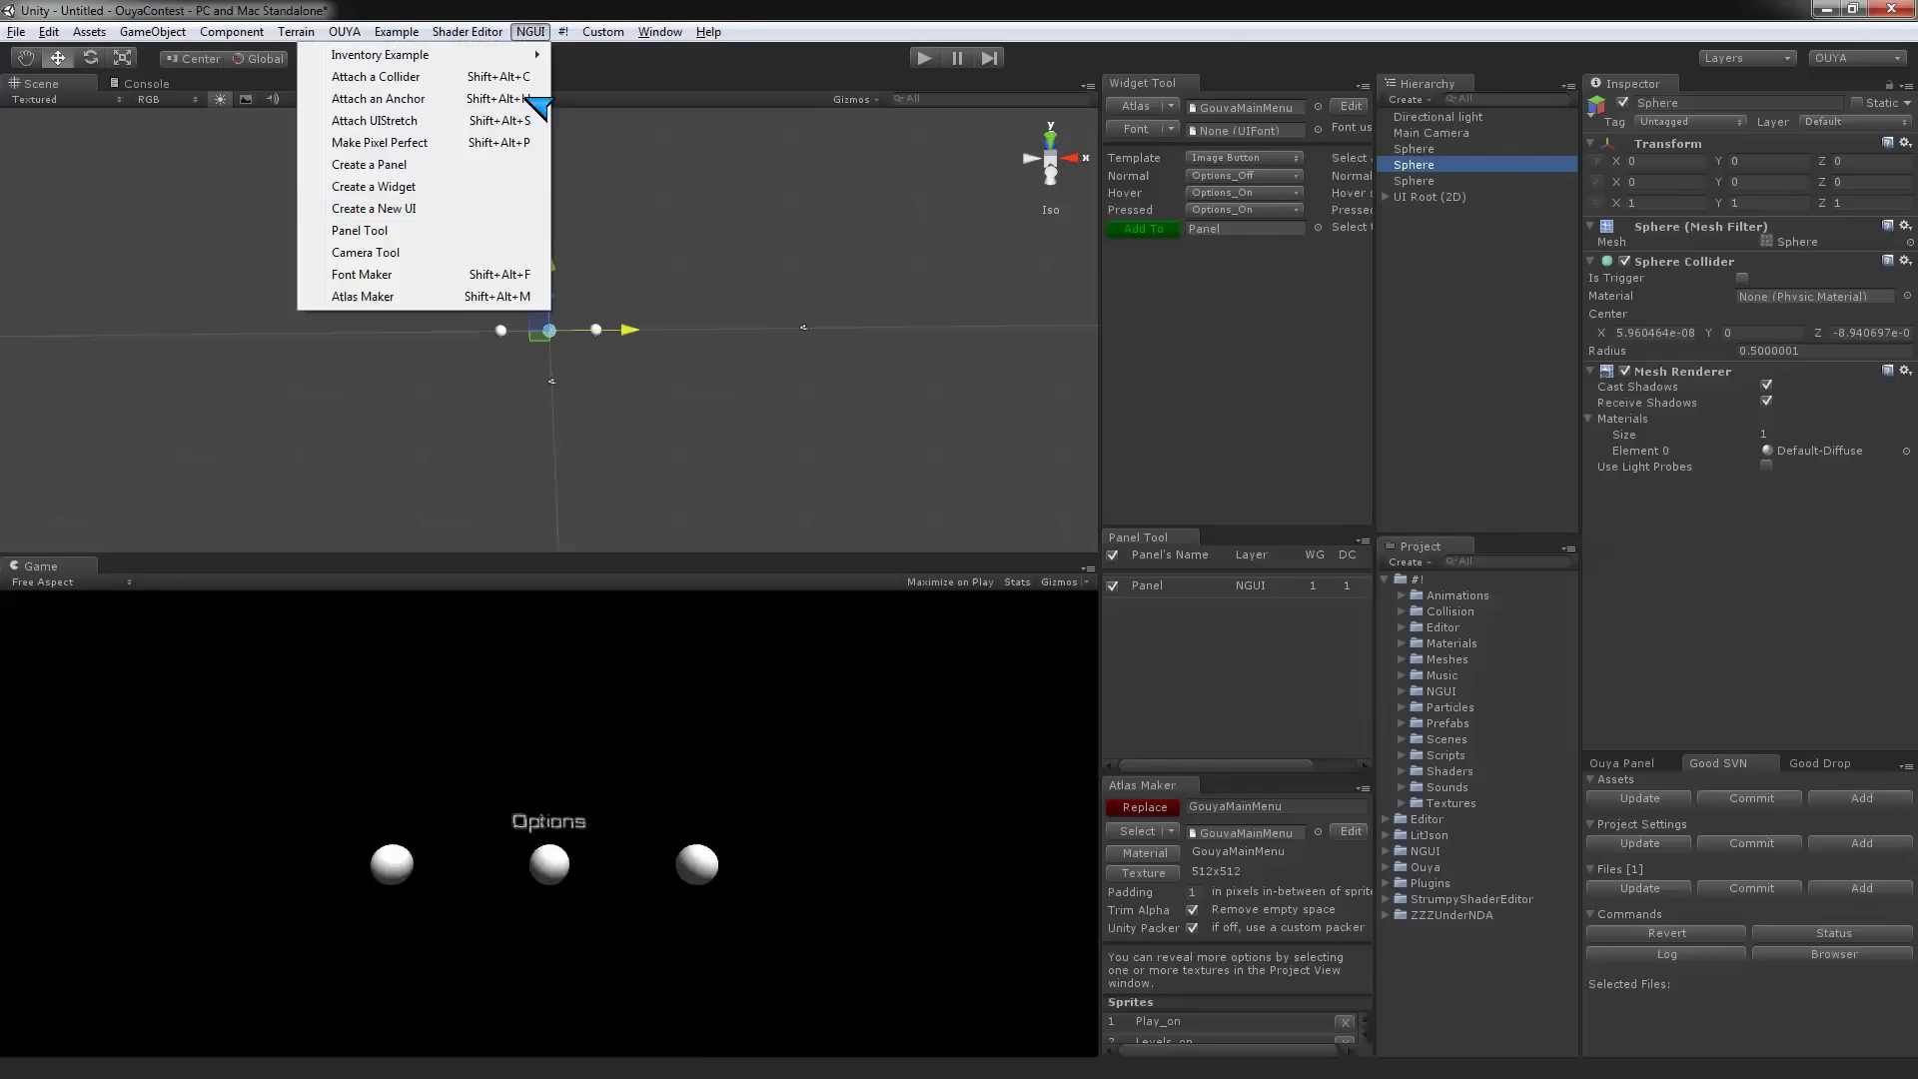
click(413, 210)
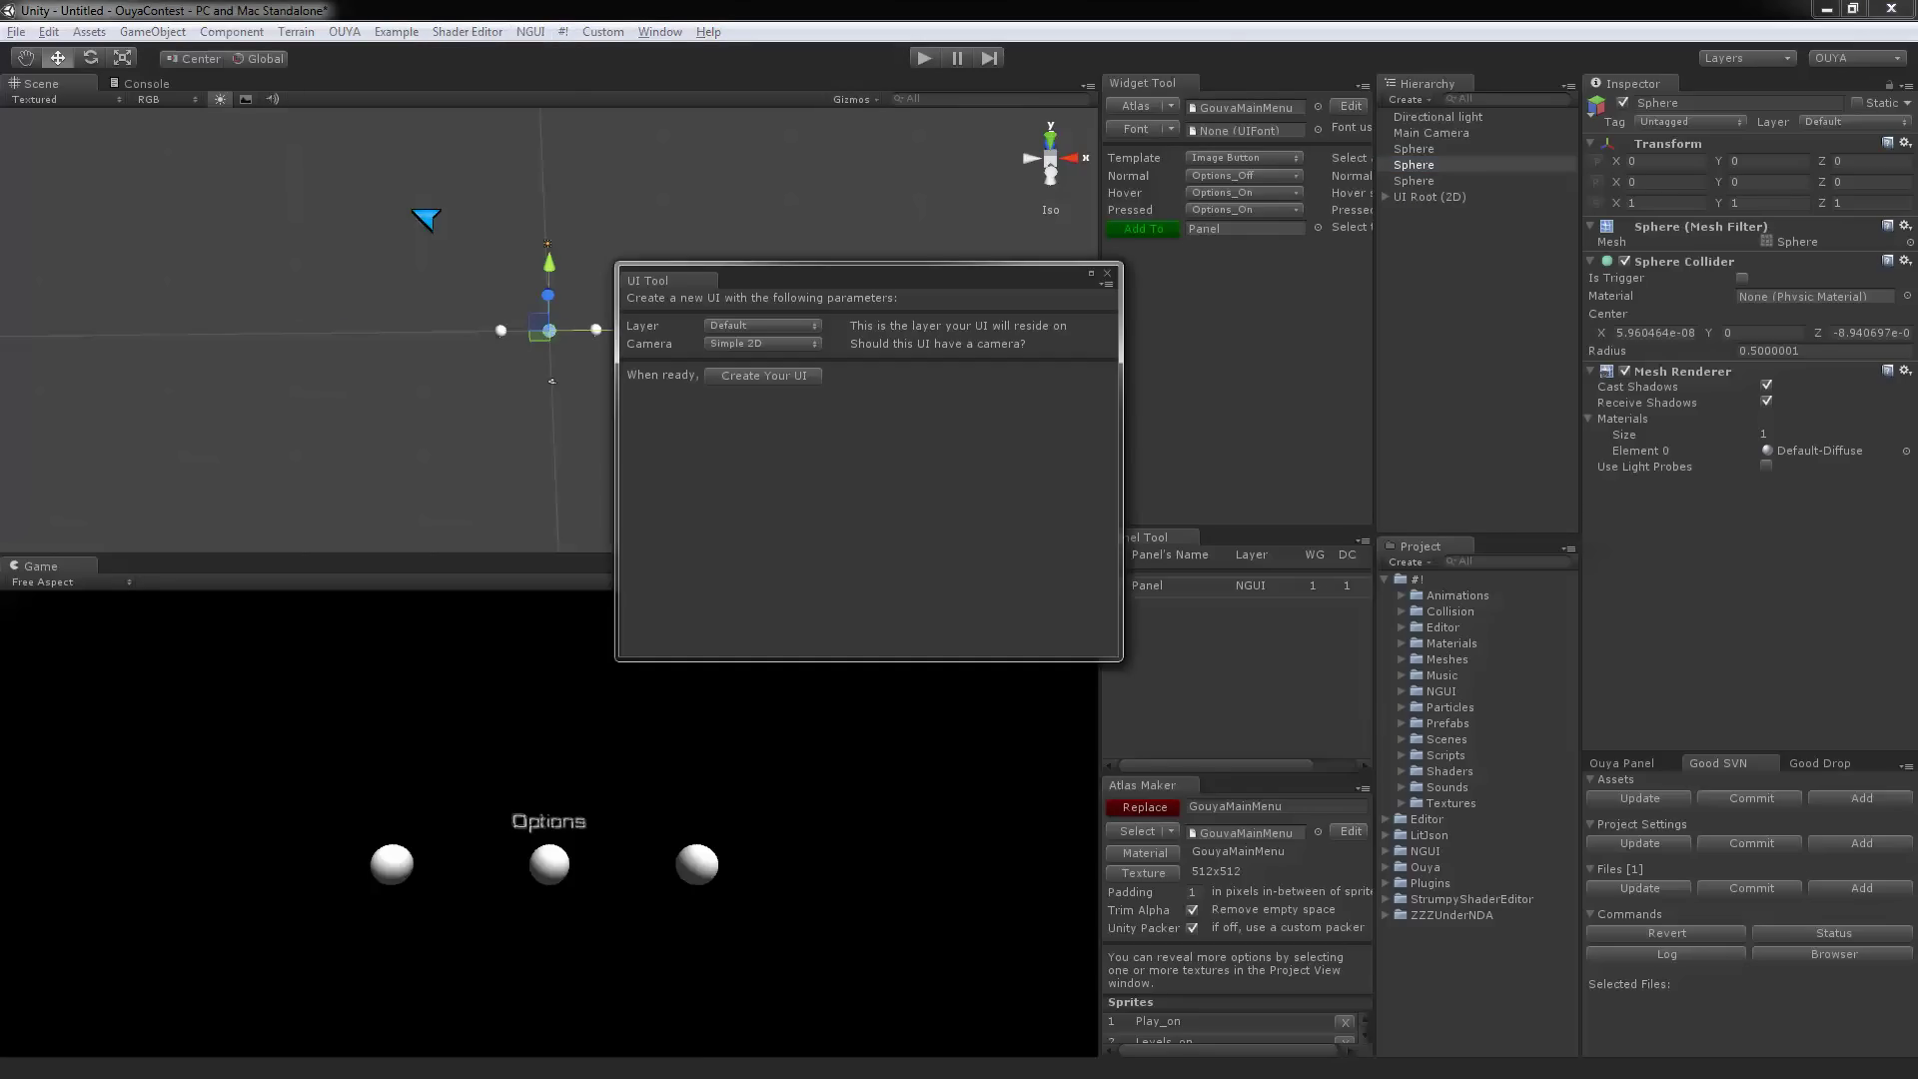
click(778, 344)
click(772, 409)
click(767, 326)
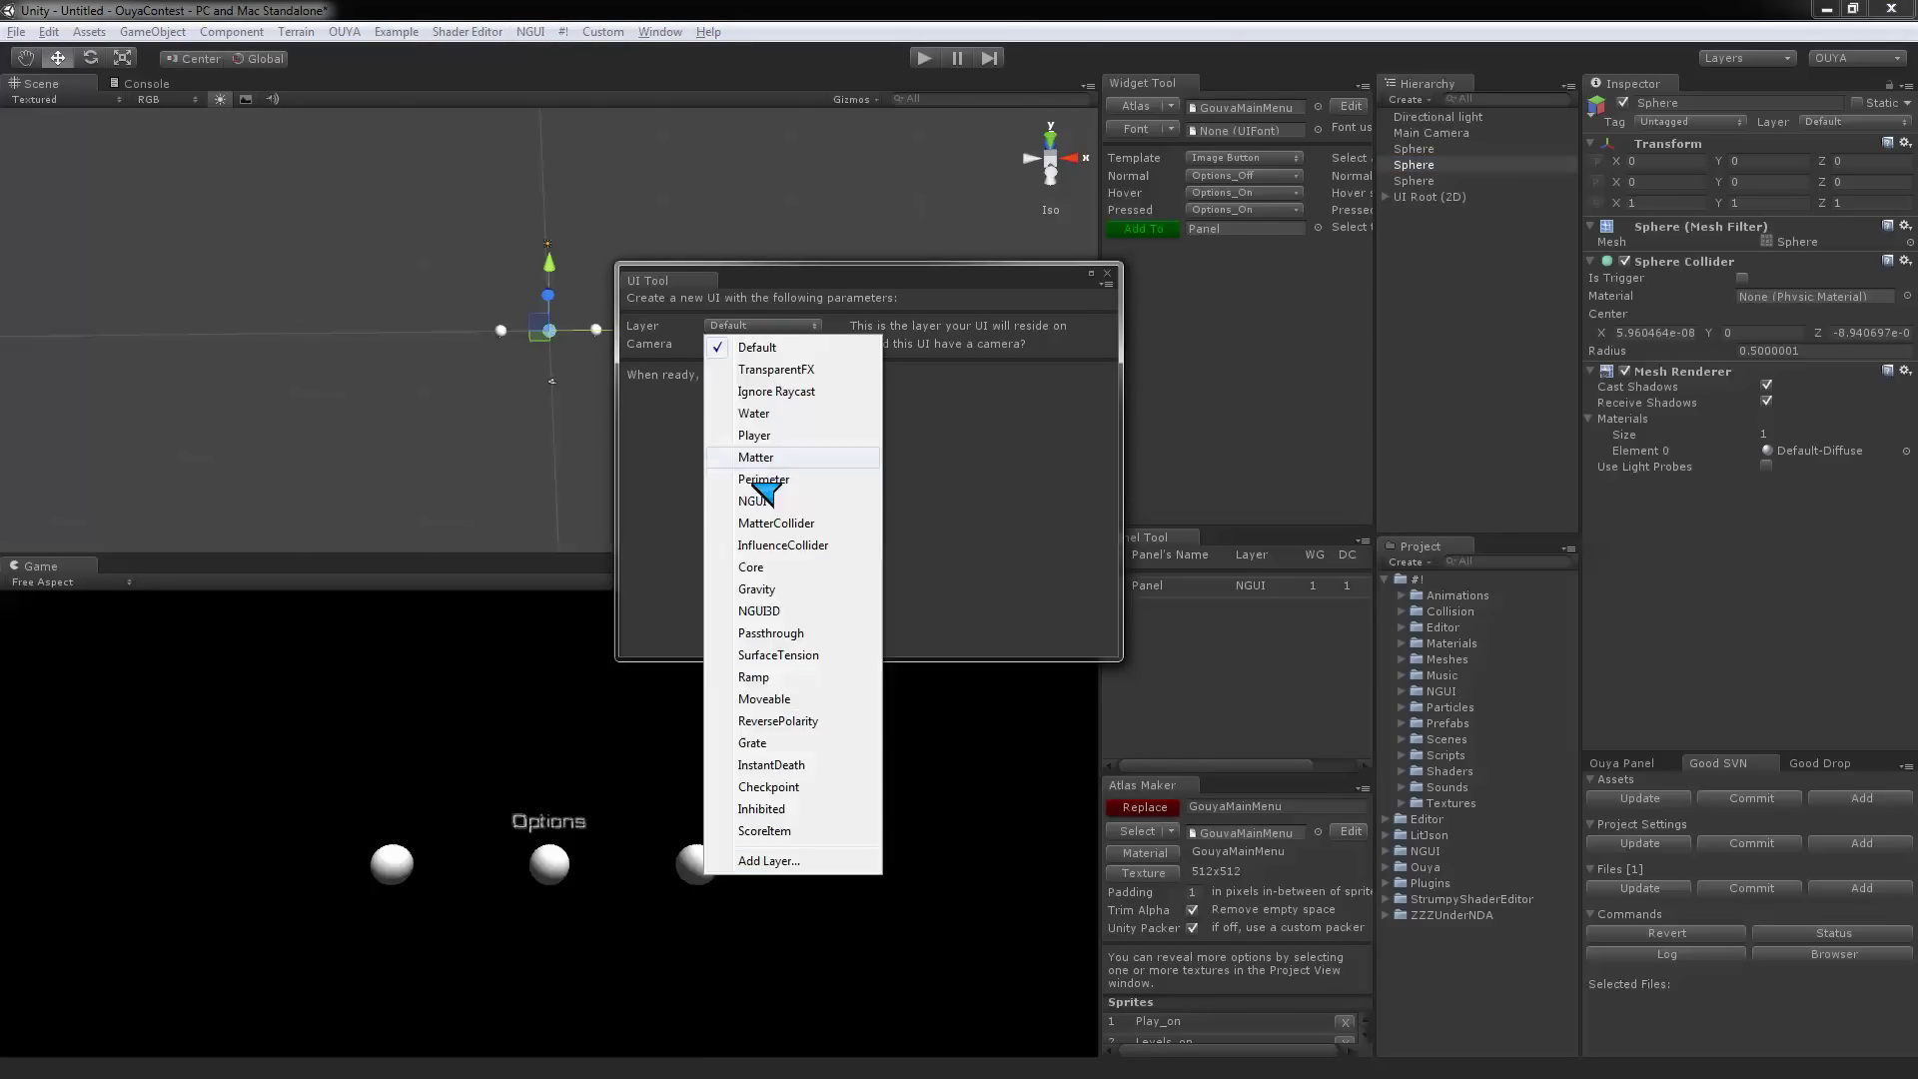
click(806, 612)
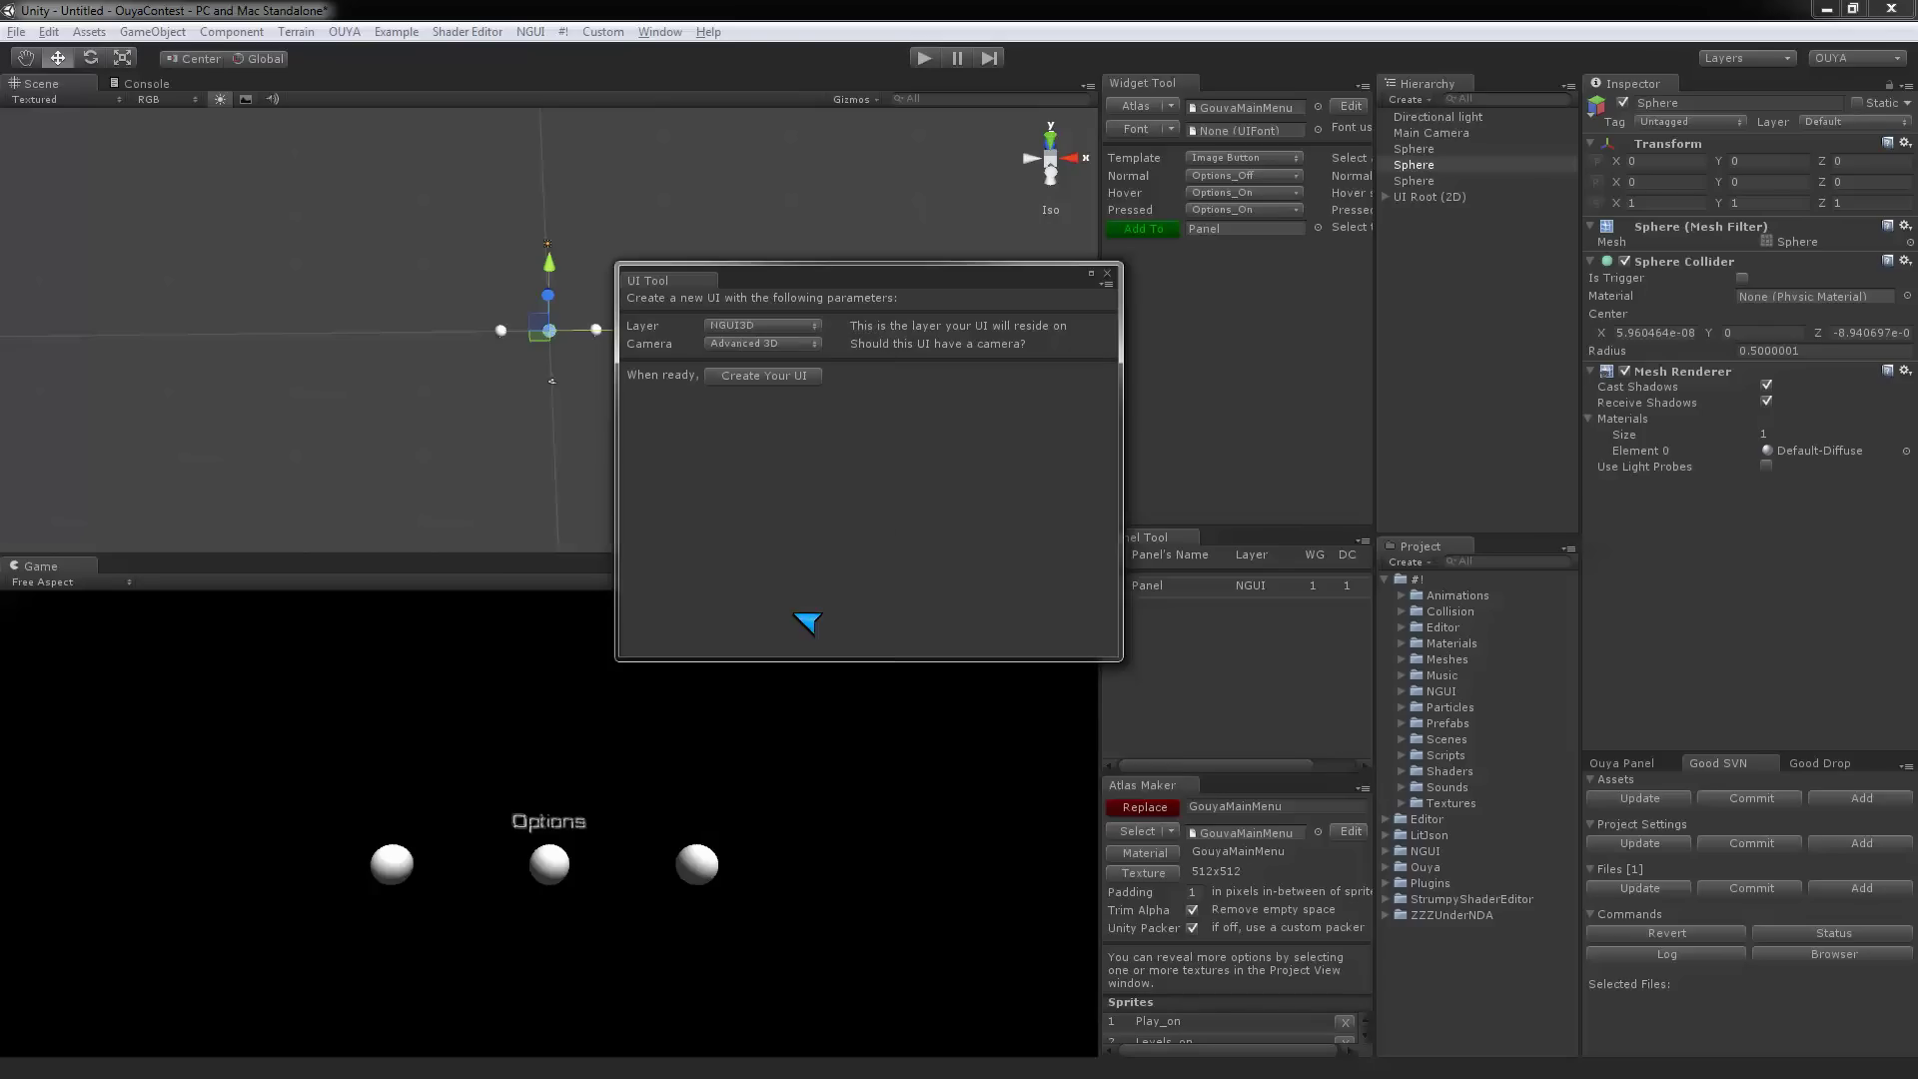
click(765, 379)
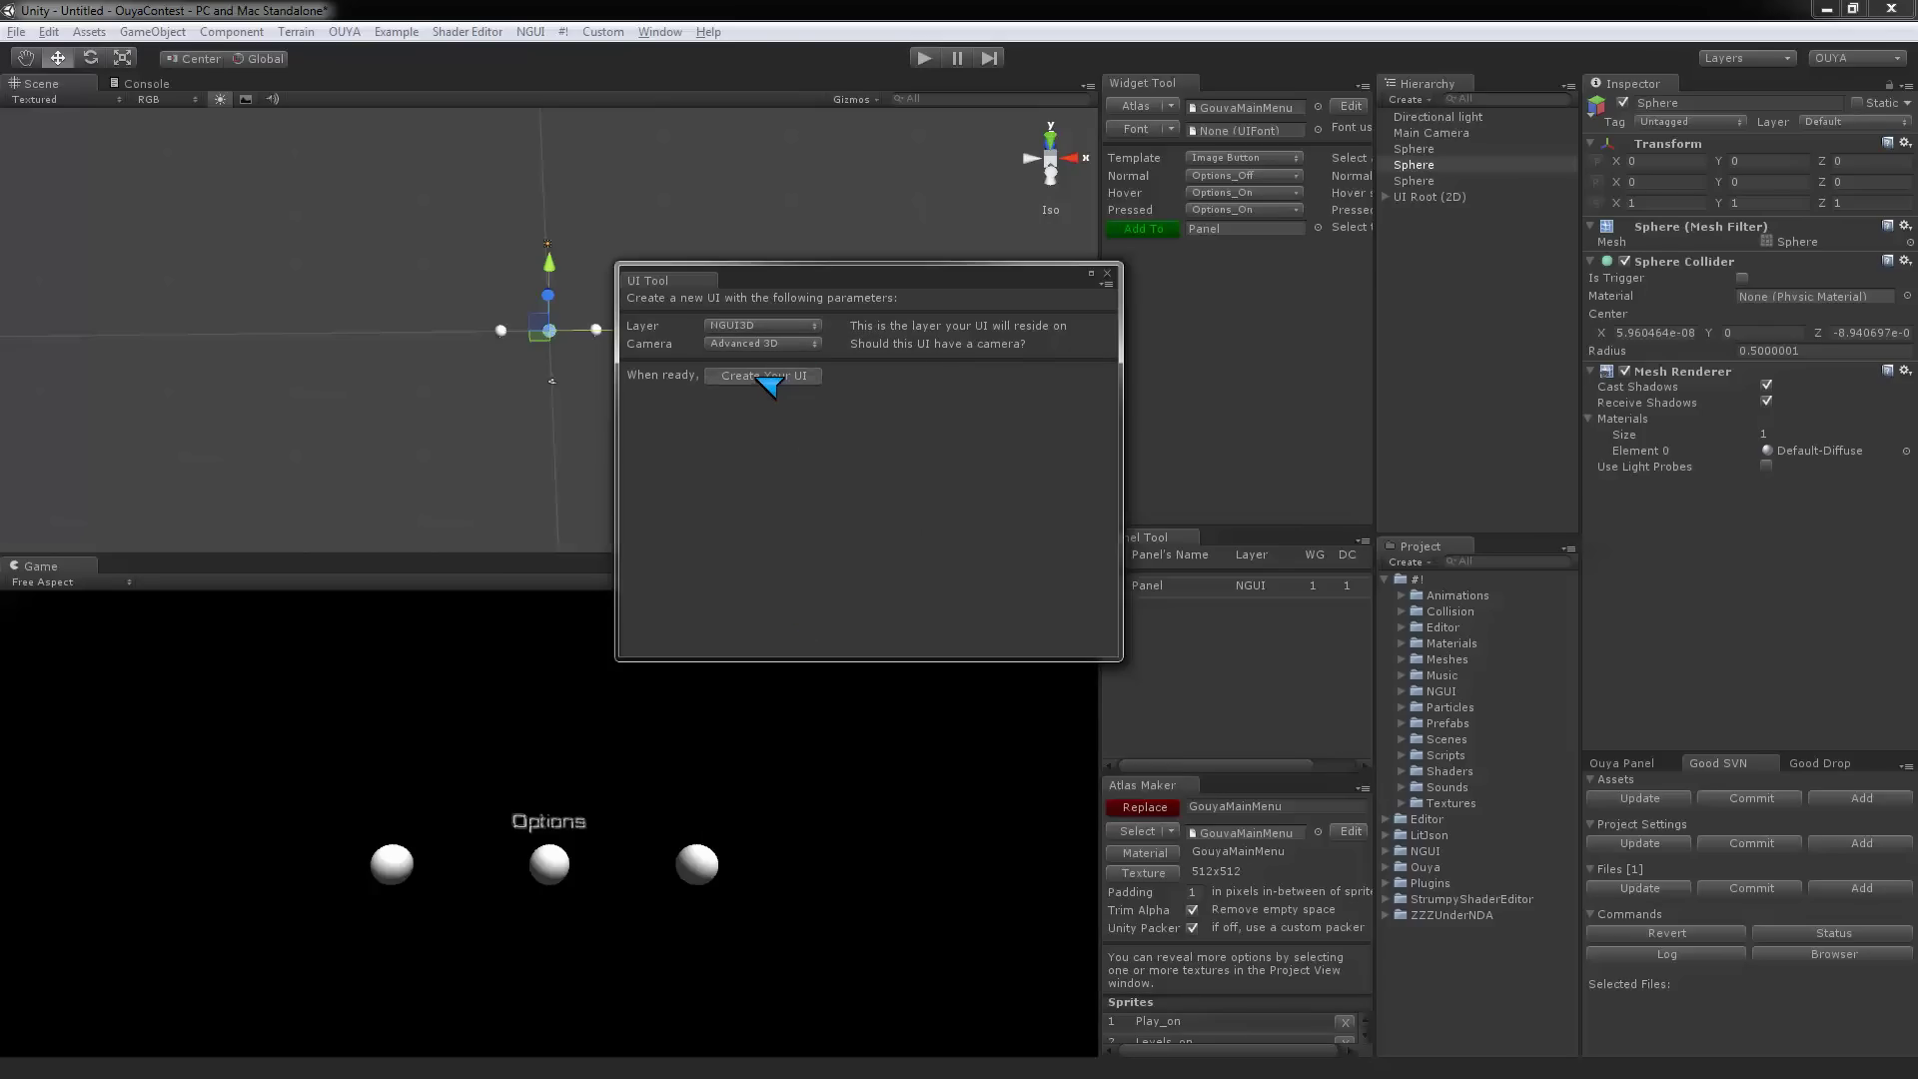
click(1107, 273)
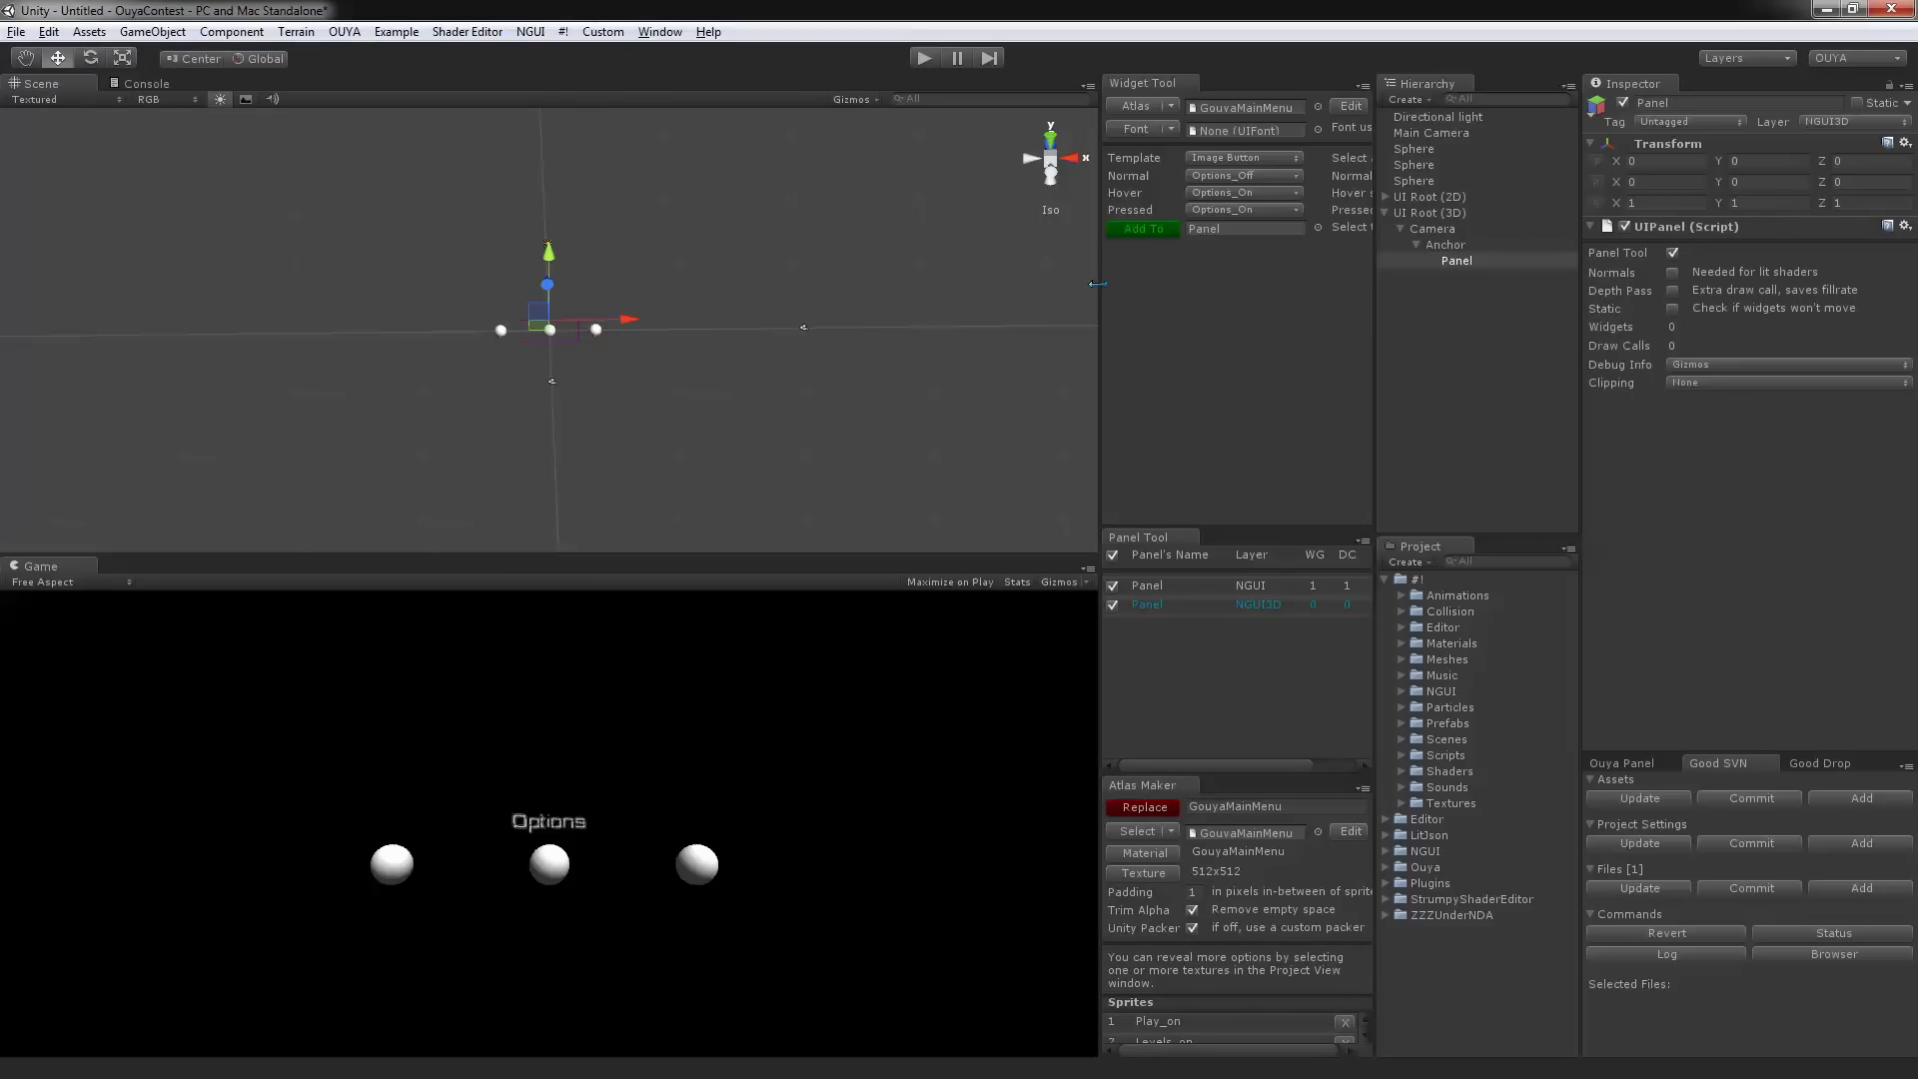
click(1453, 214)
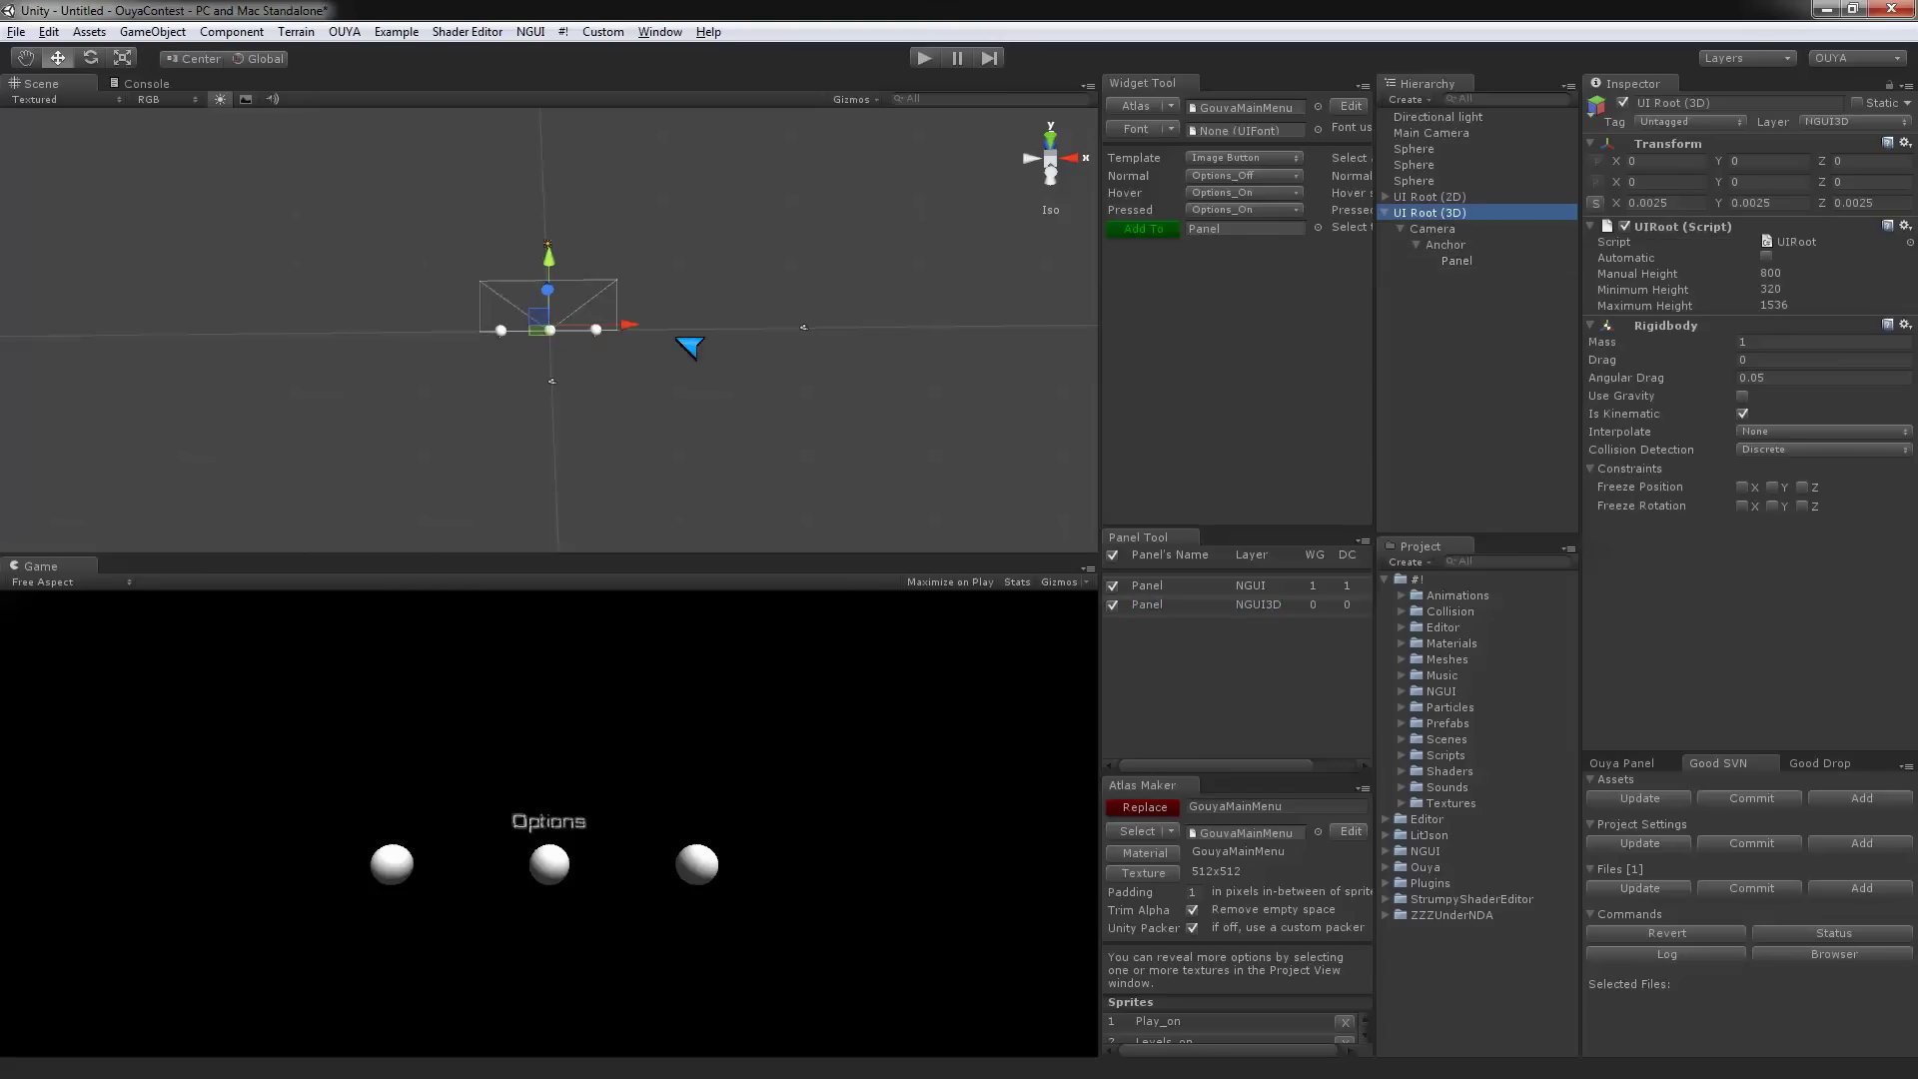
- Drag the UI Root (3D) left to X -29.87105 and select its Panel
drag(637, 333, 262, 372)
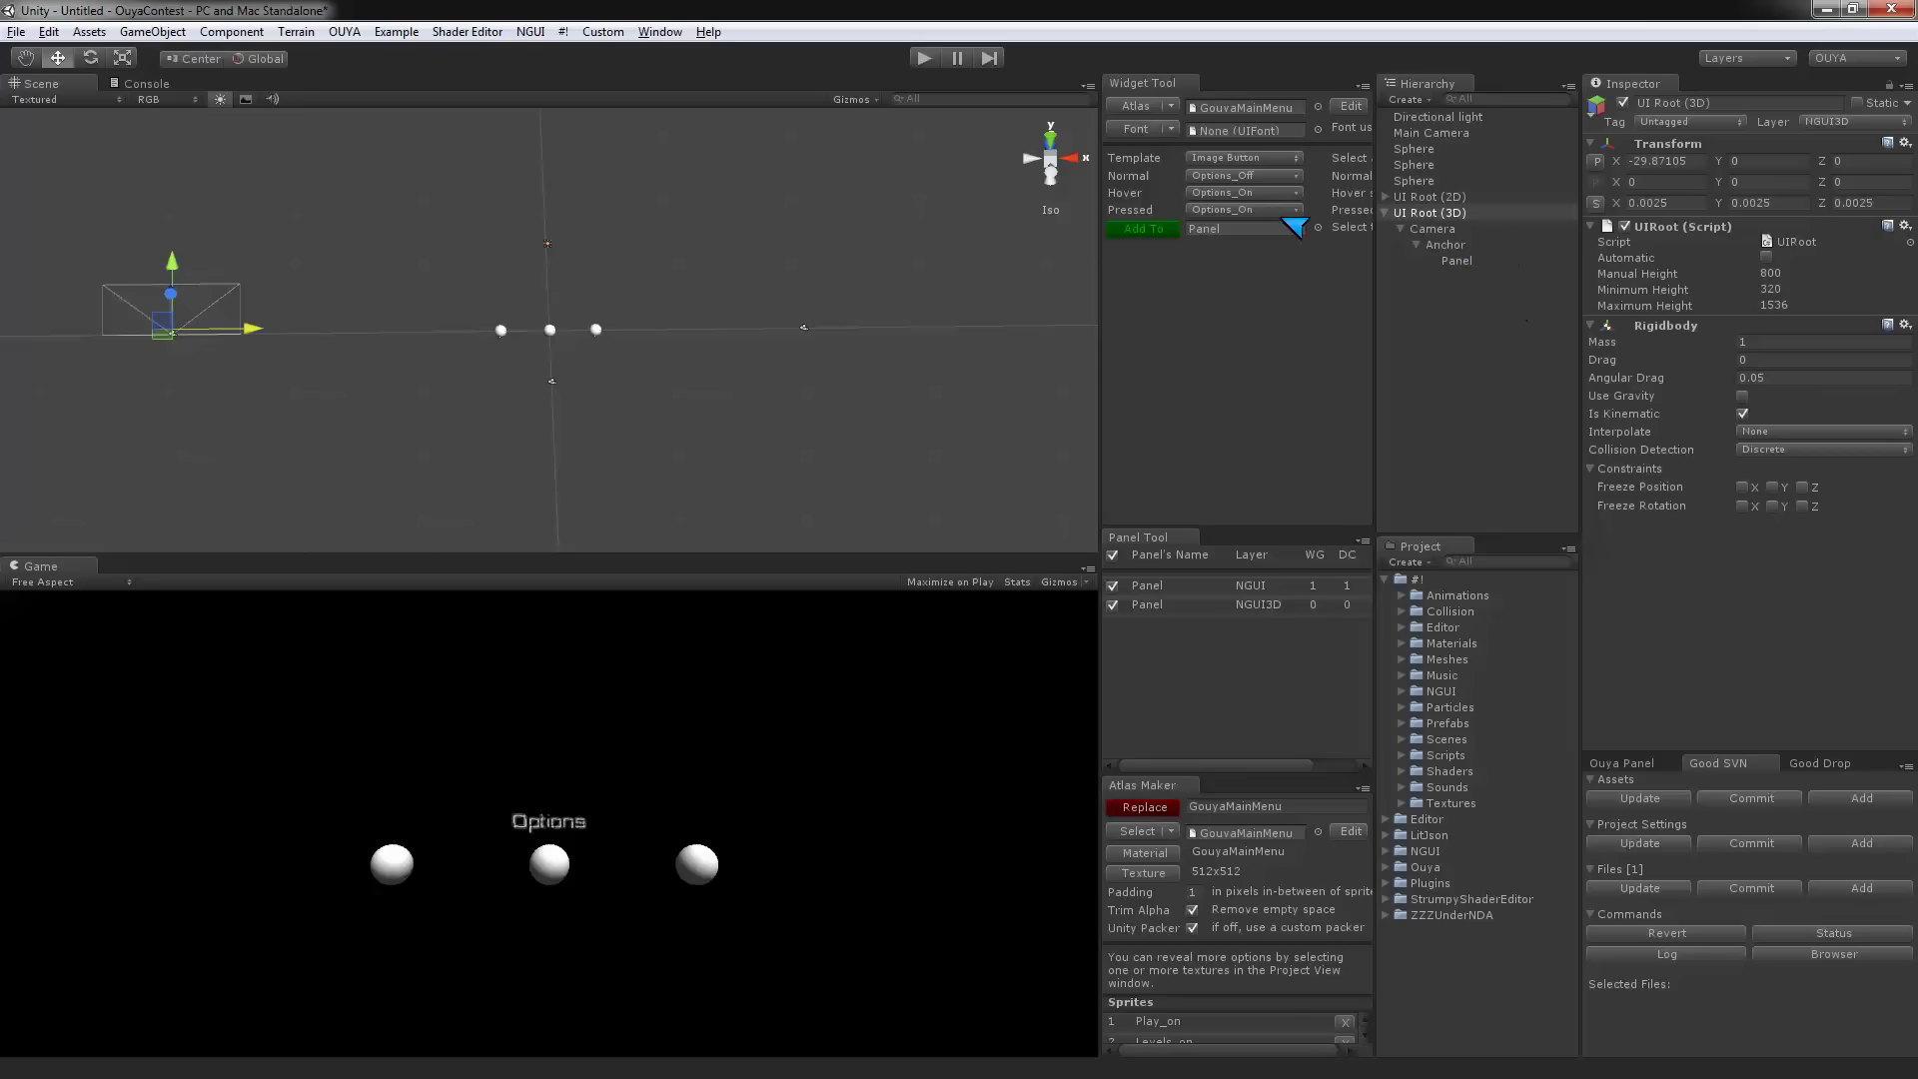
click(1458, 261)
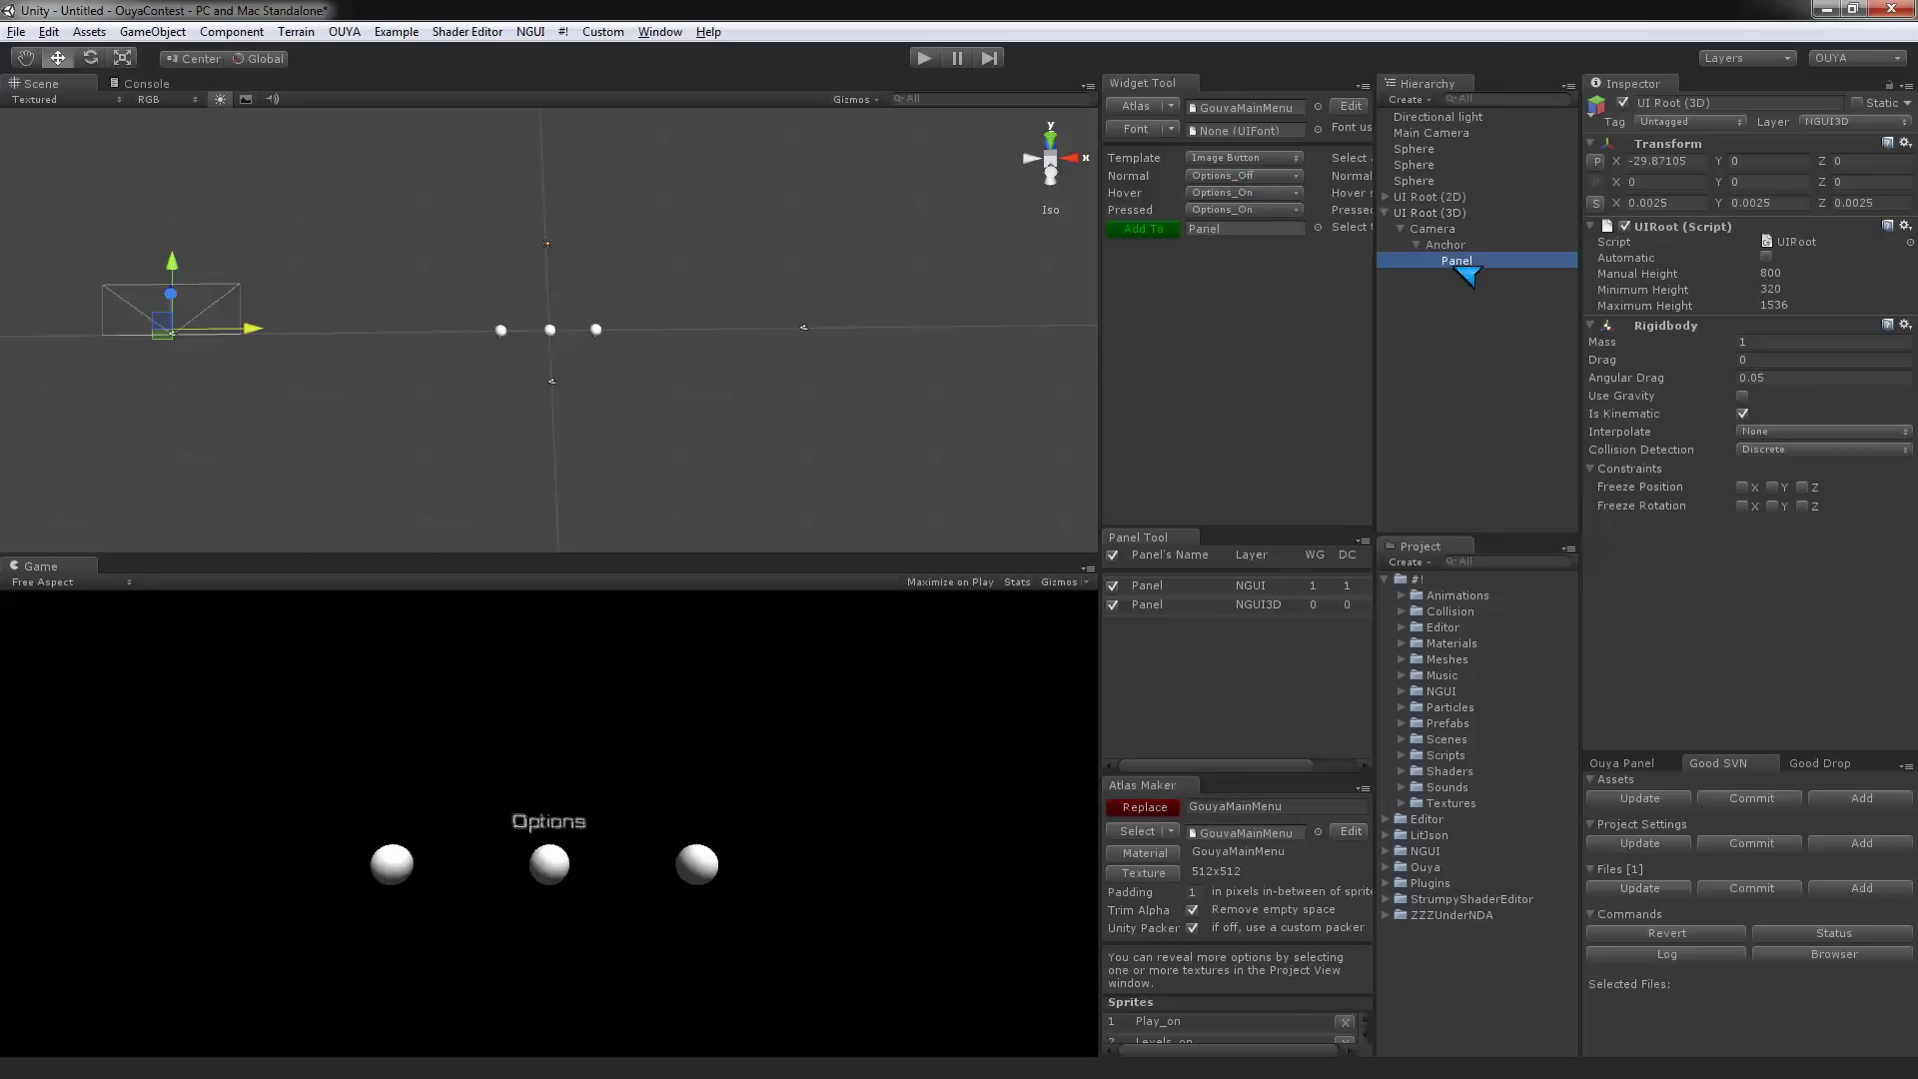
- Add an Image Button using Credits_off for normal and Credits_on for hover and pressed
click(1270, 176)
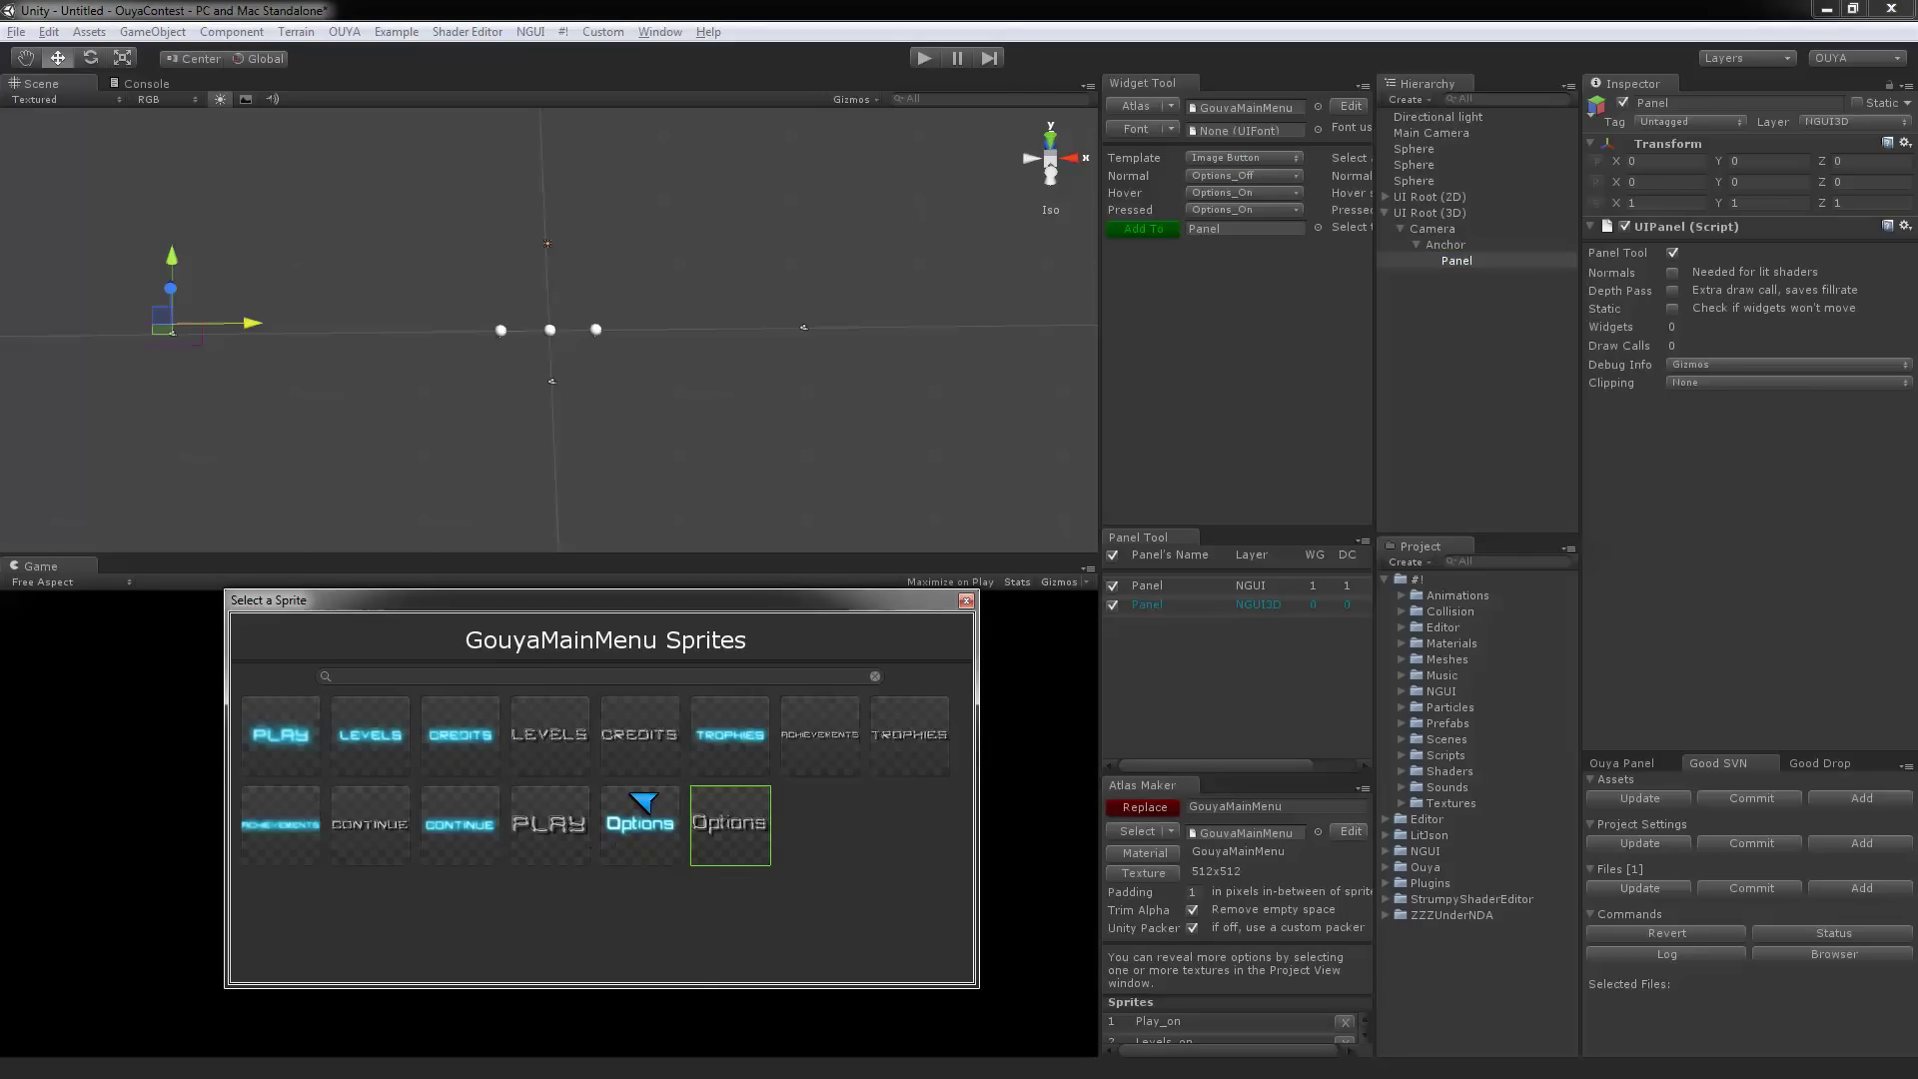
click(388, 839)
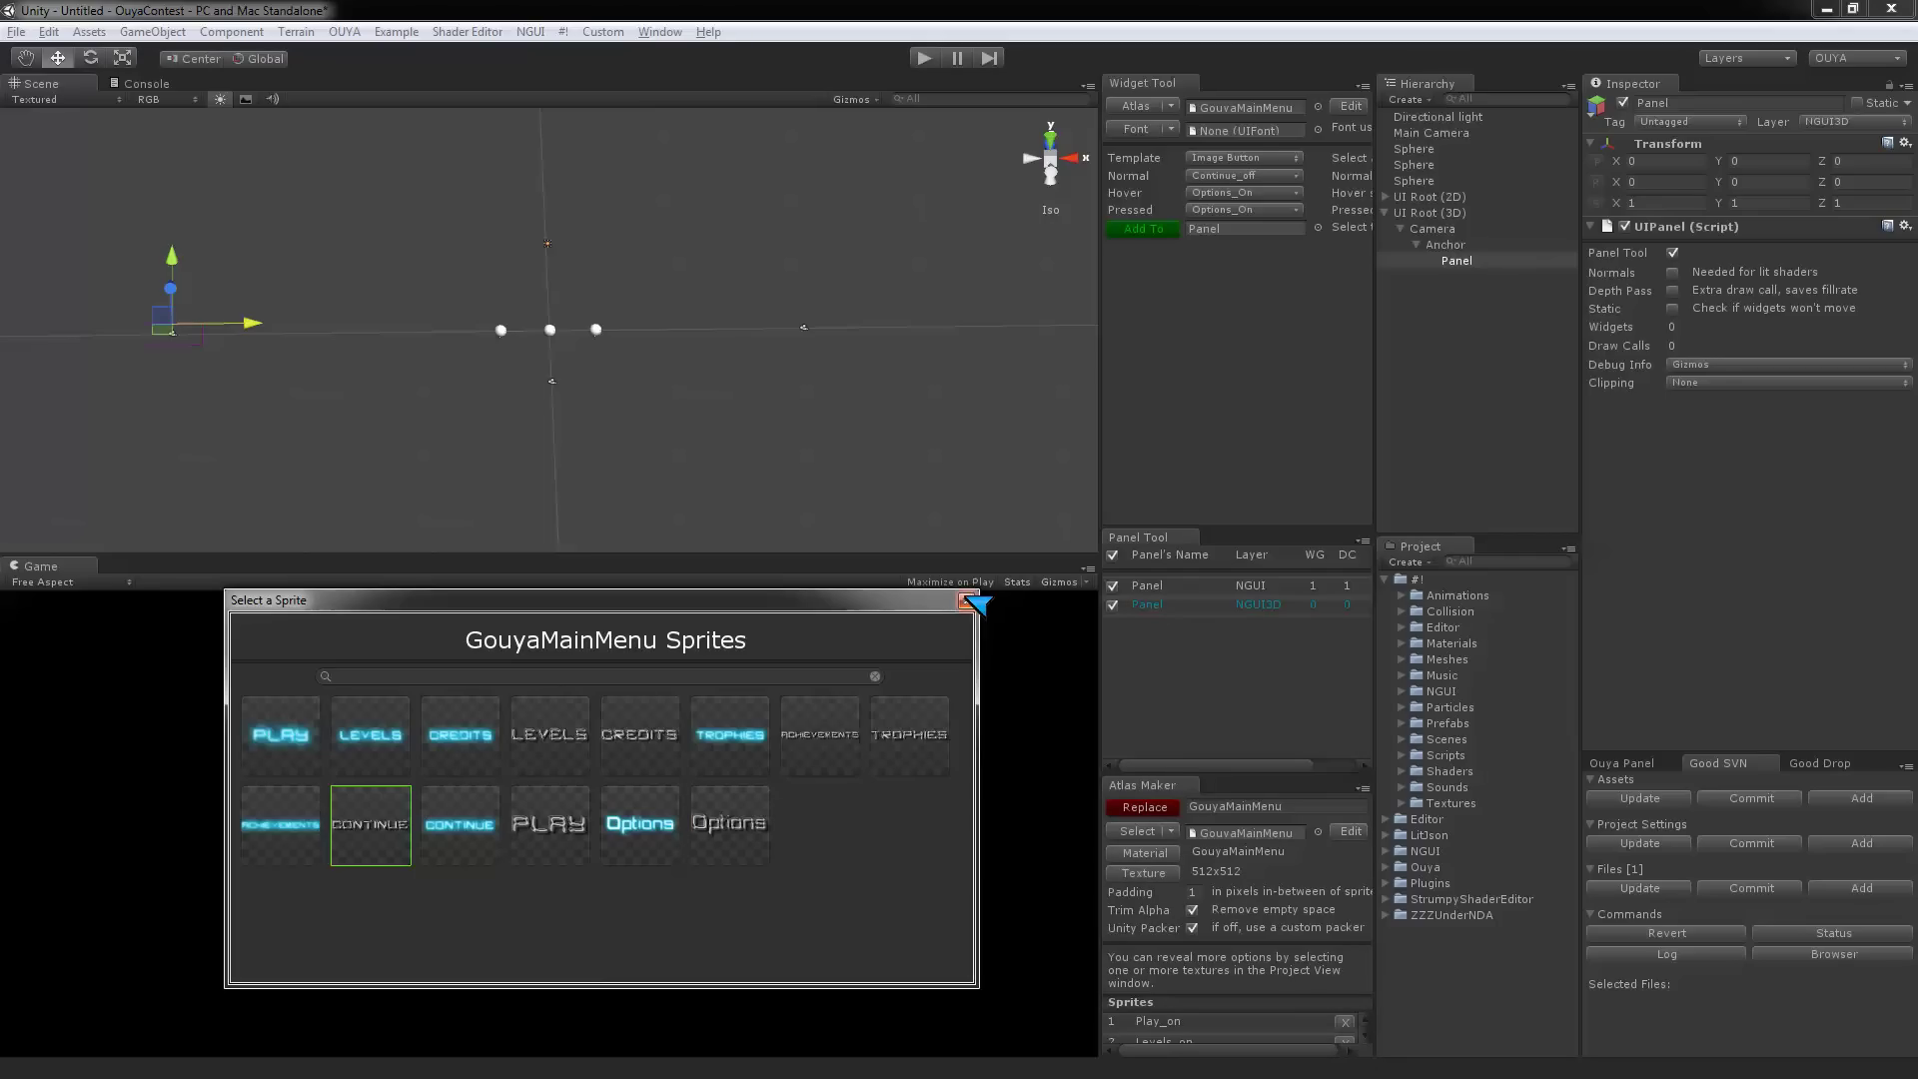
click(659, 741)
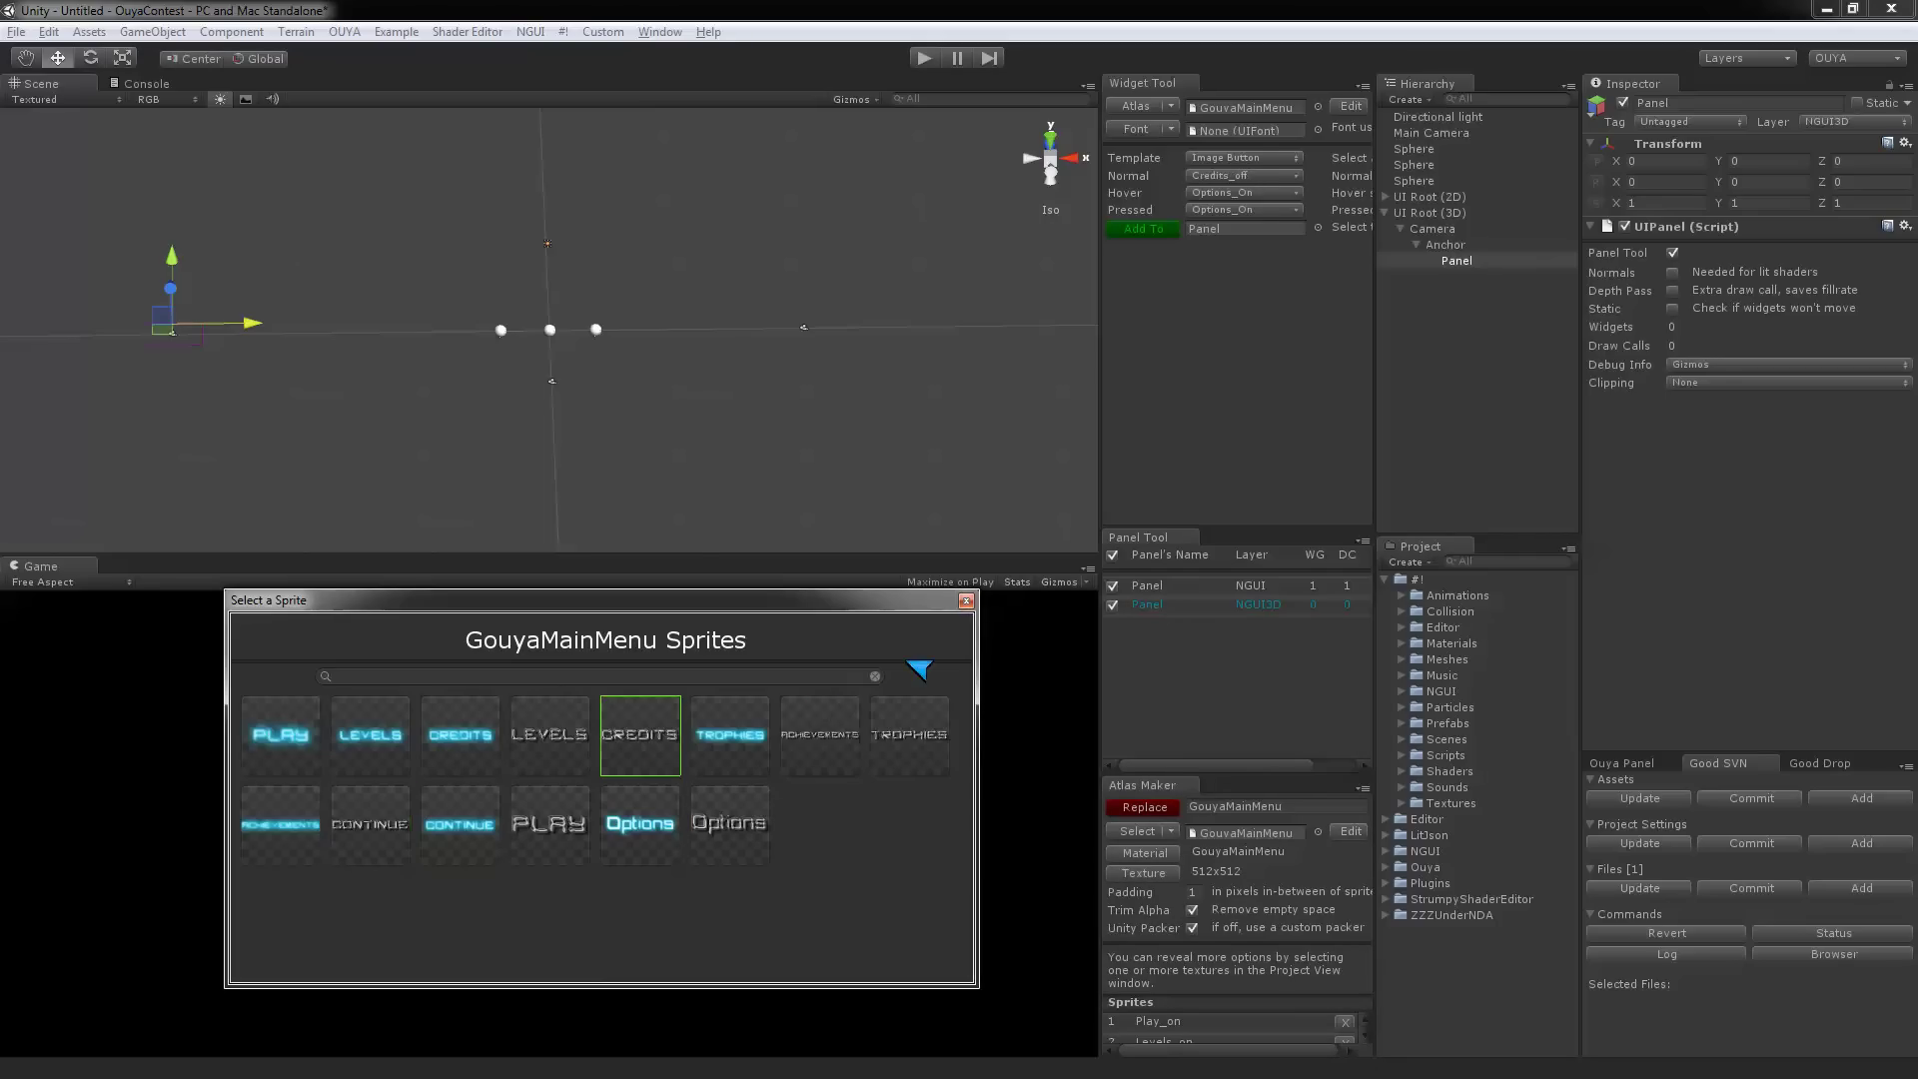
click(965, 601)
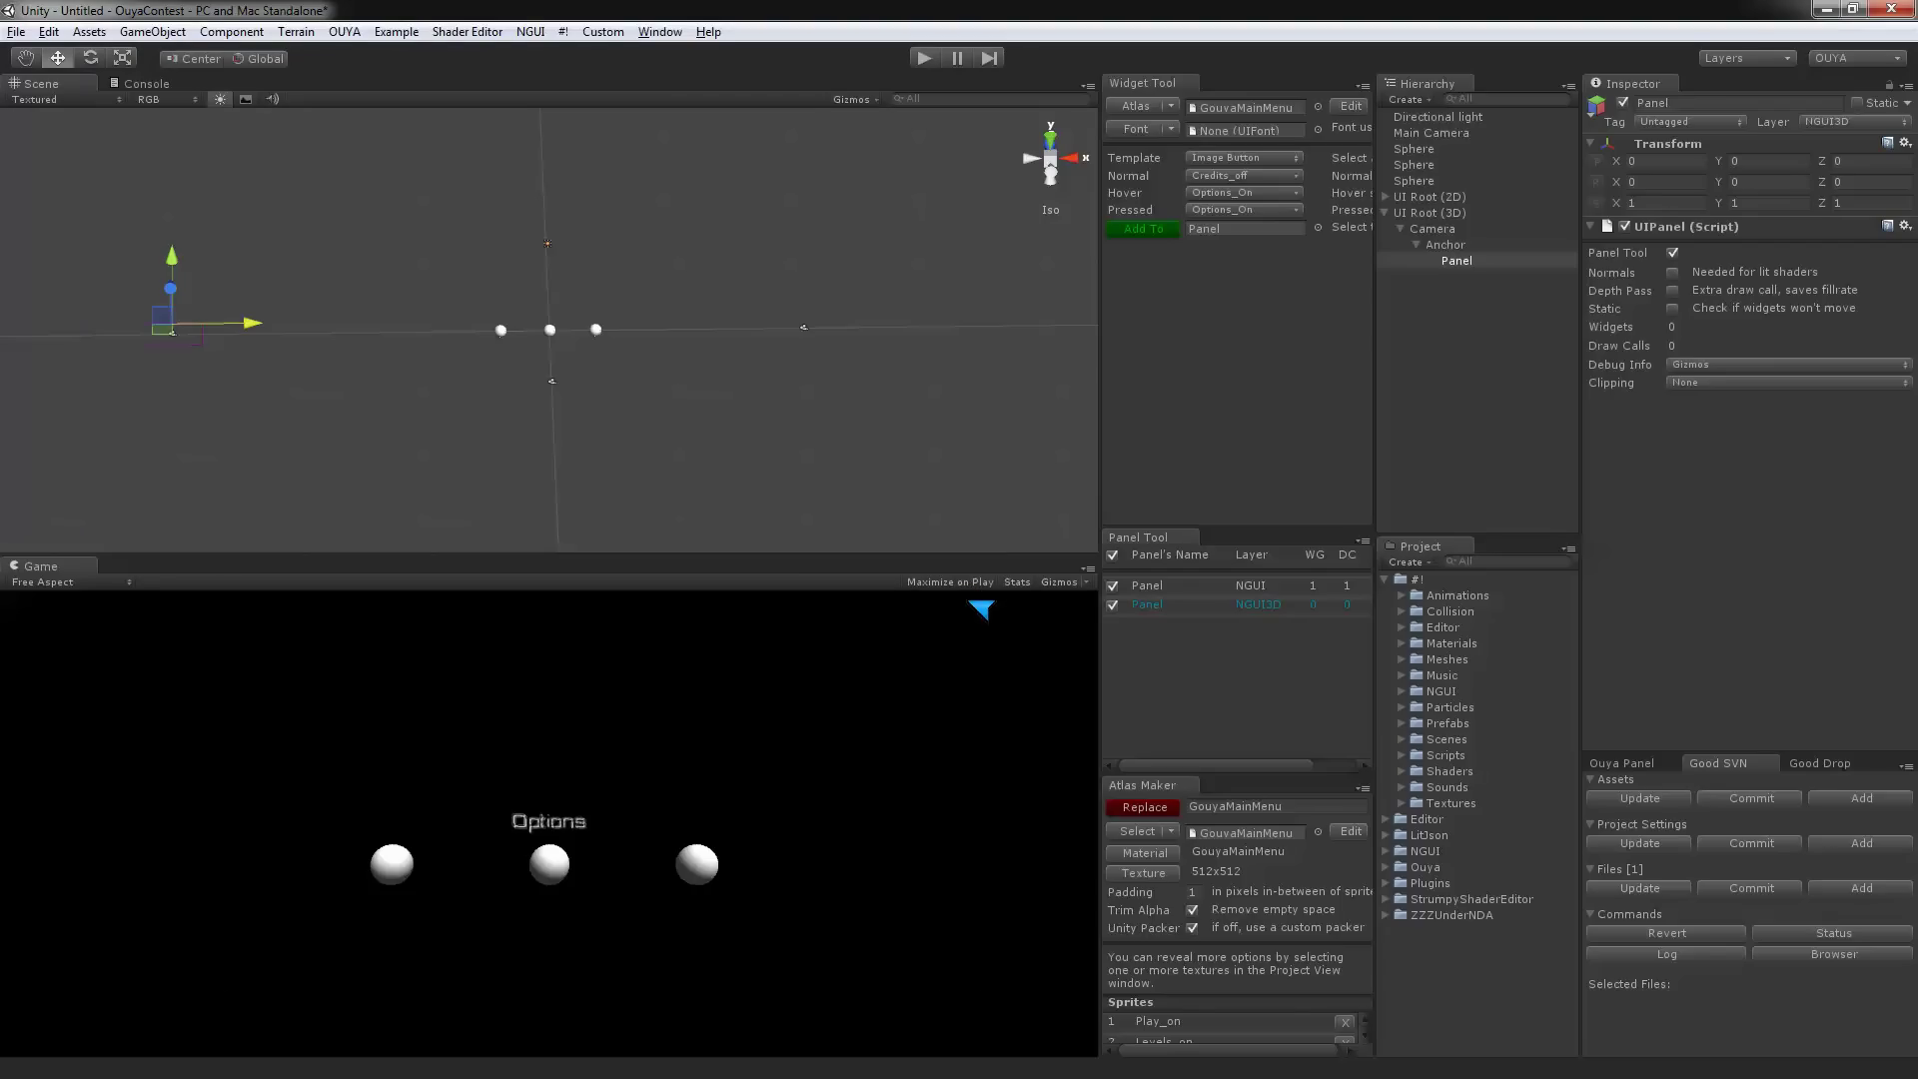
click(1259, 210)
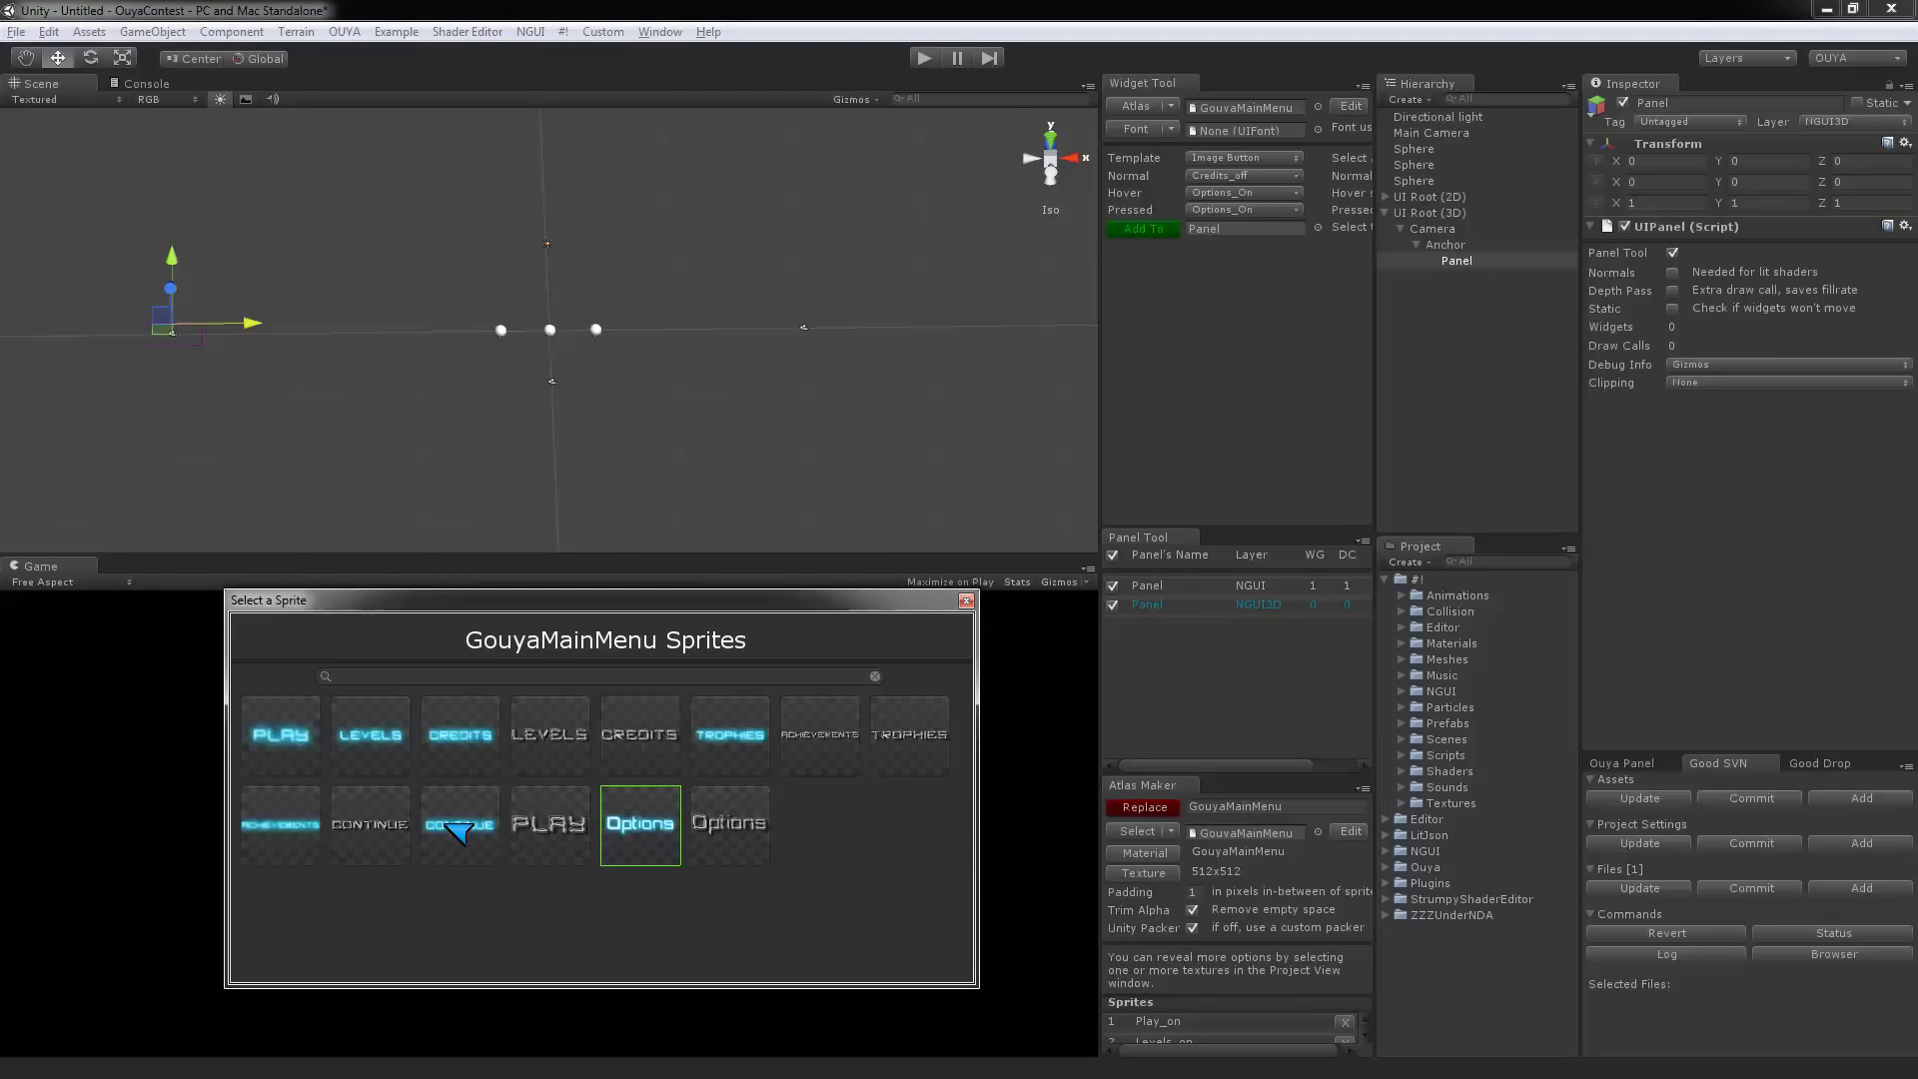
click(468, 751)
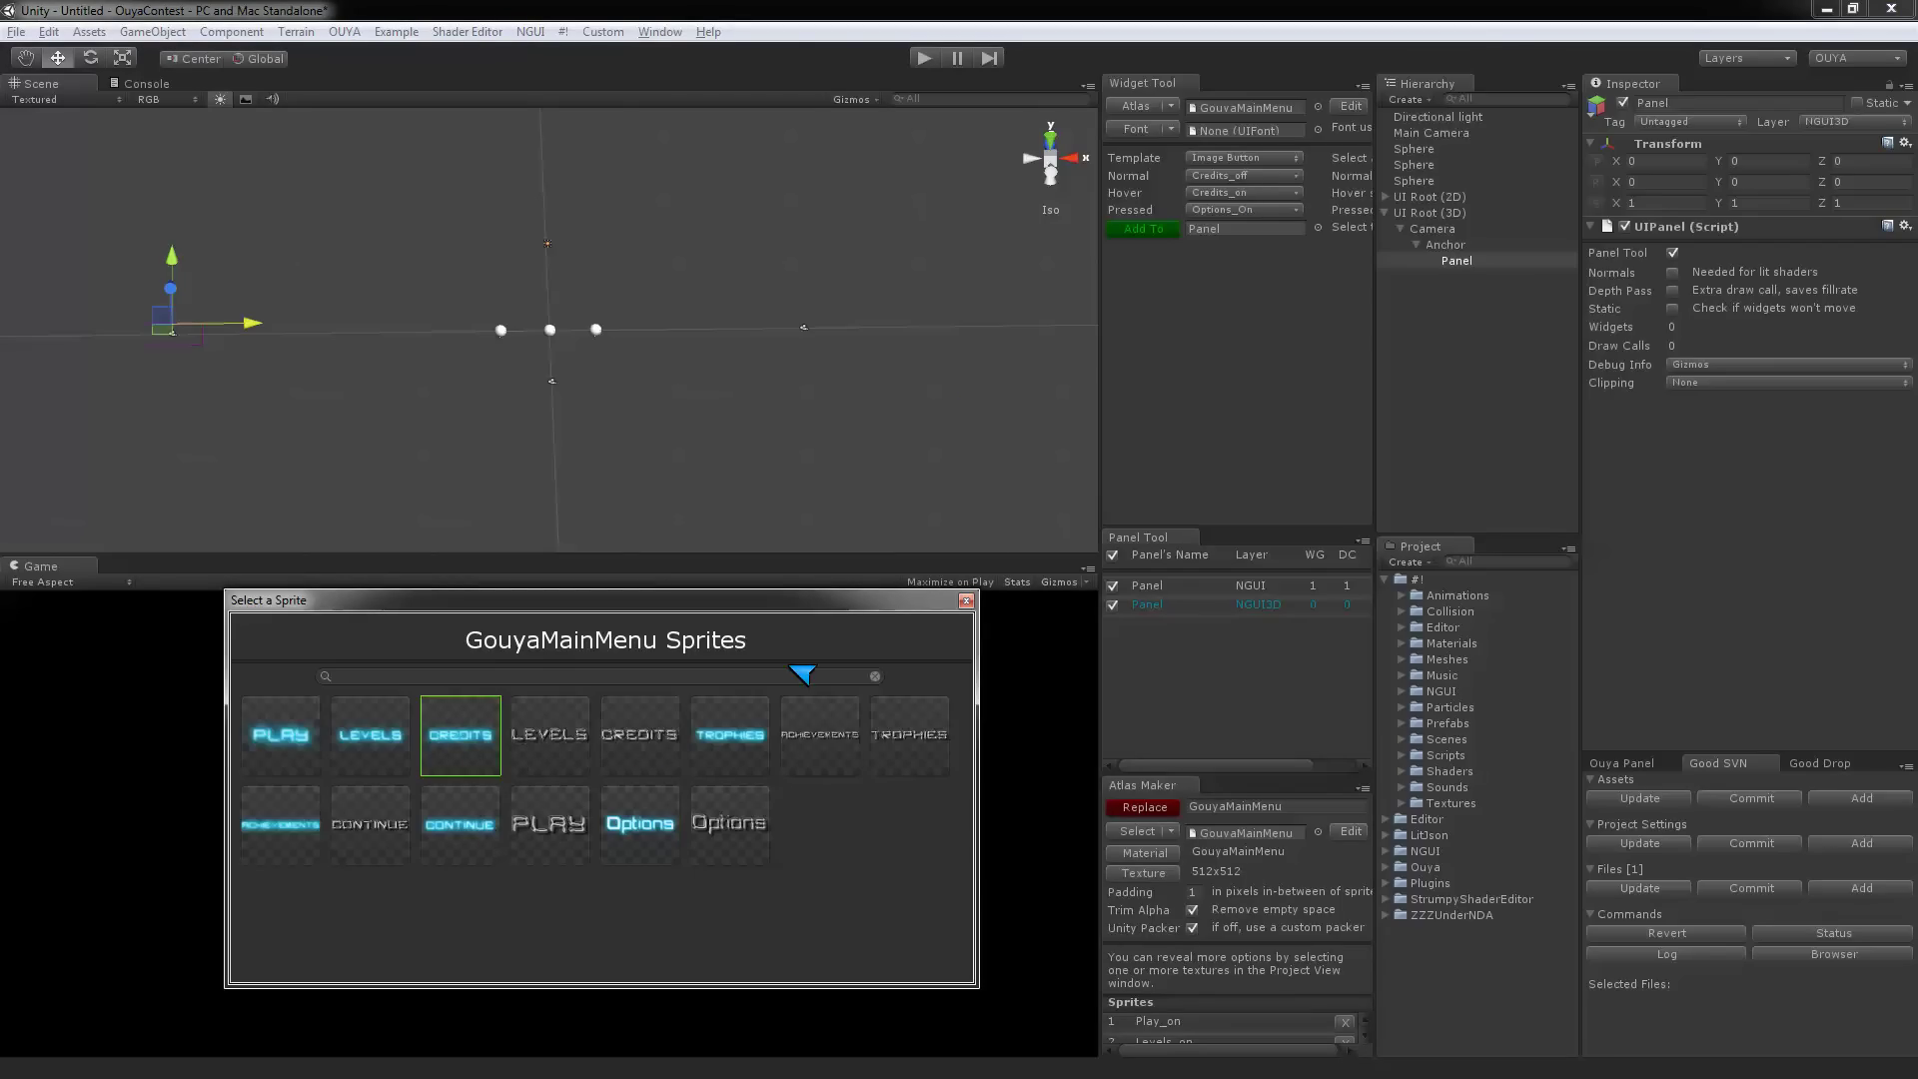
click(965, 600)
click(1263, 212)
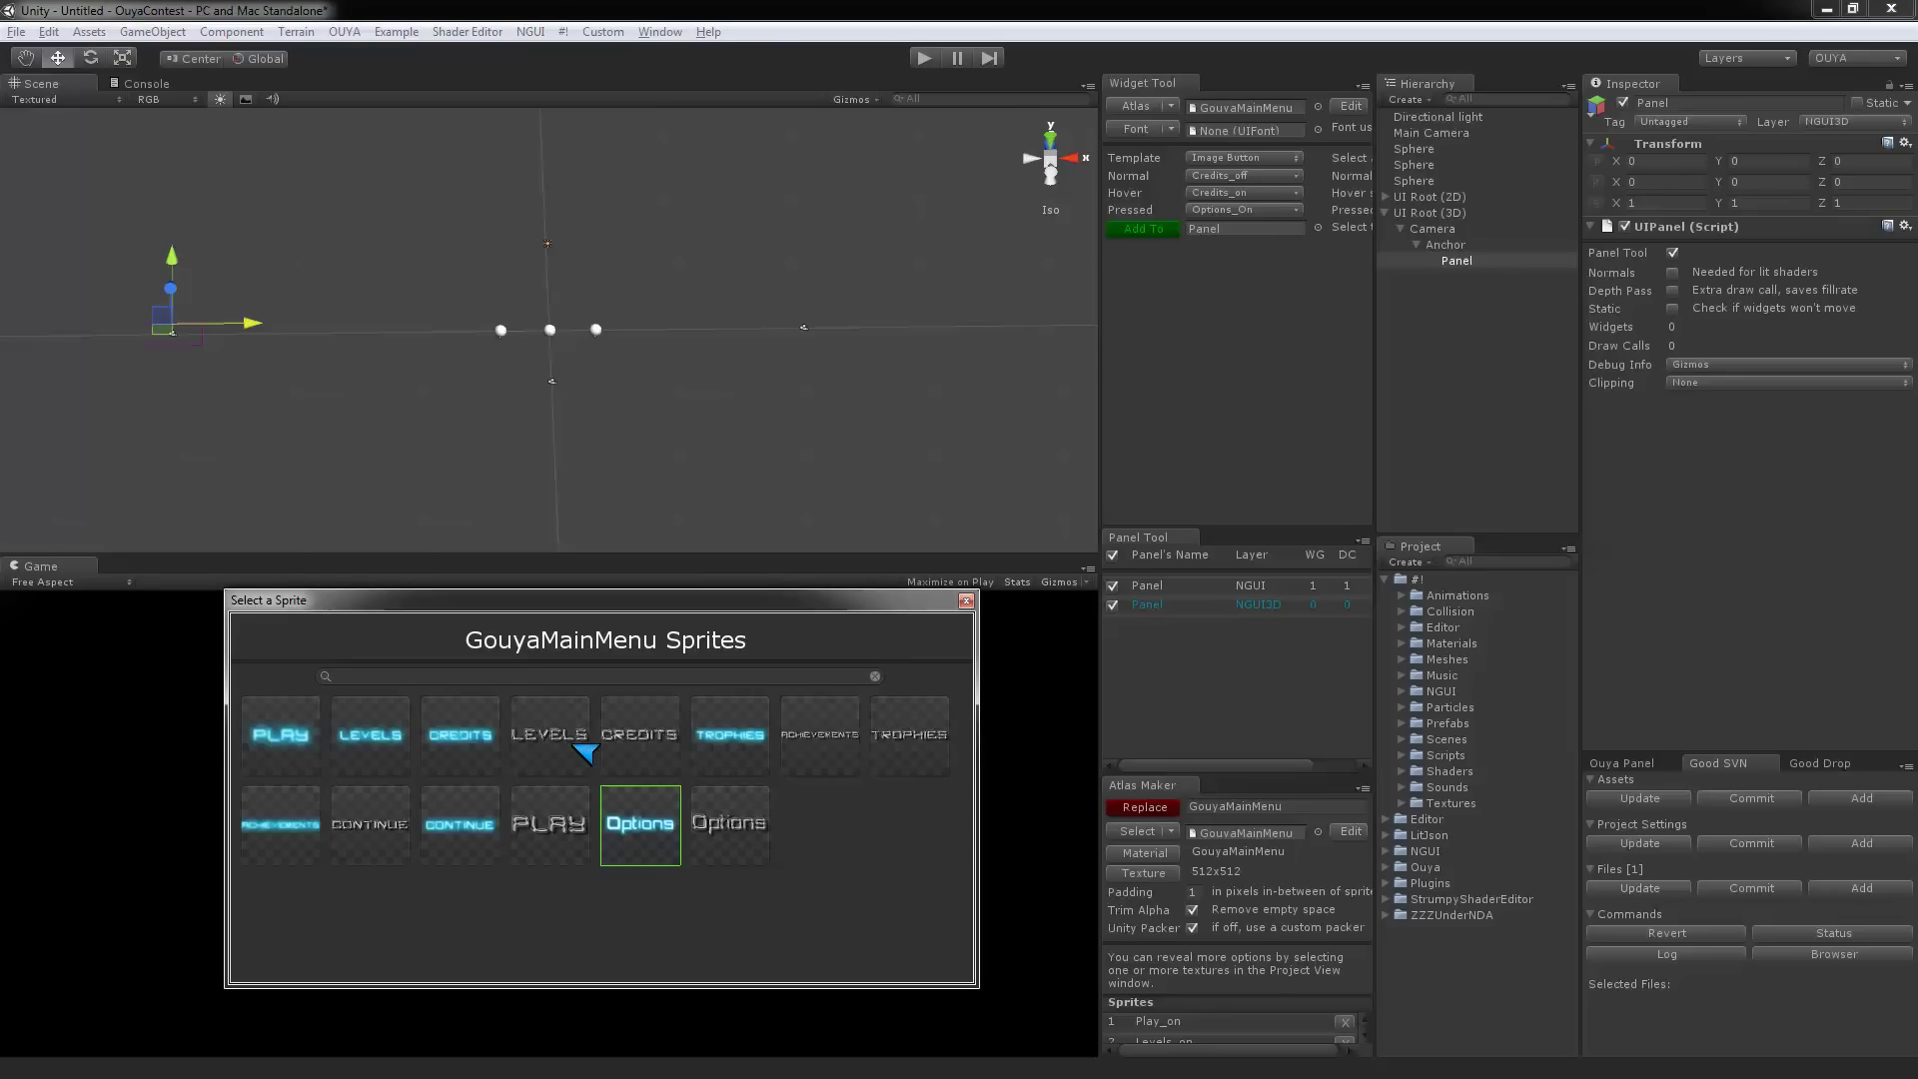
click(465, 744)
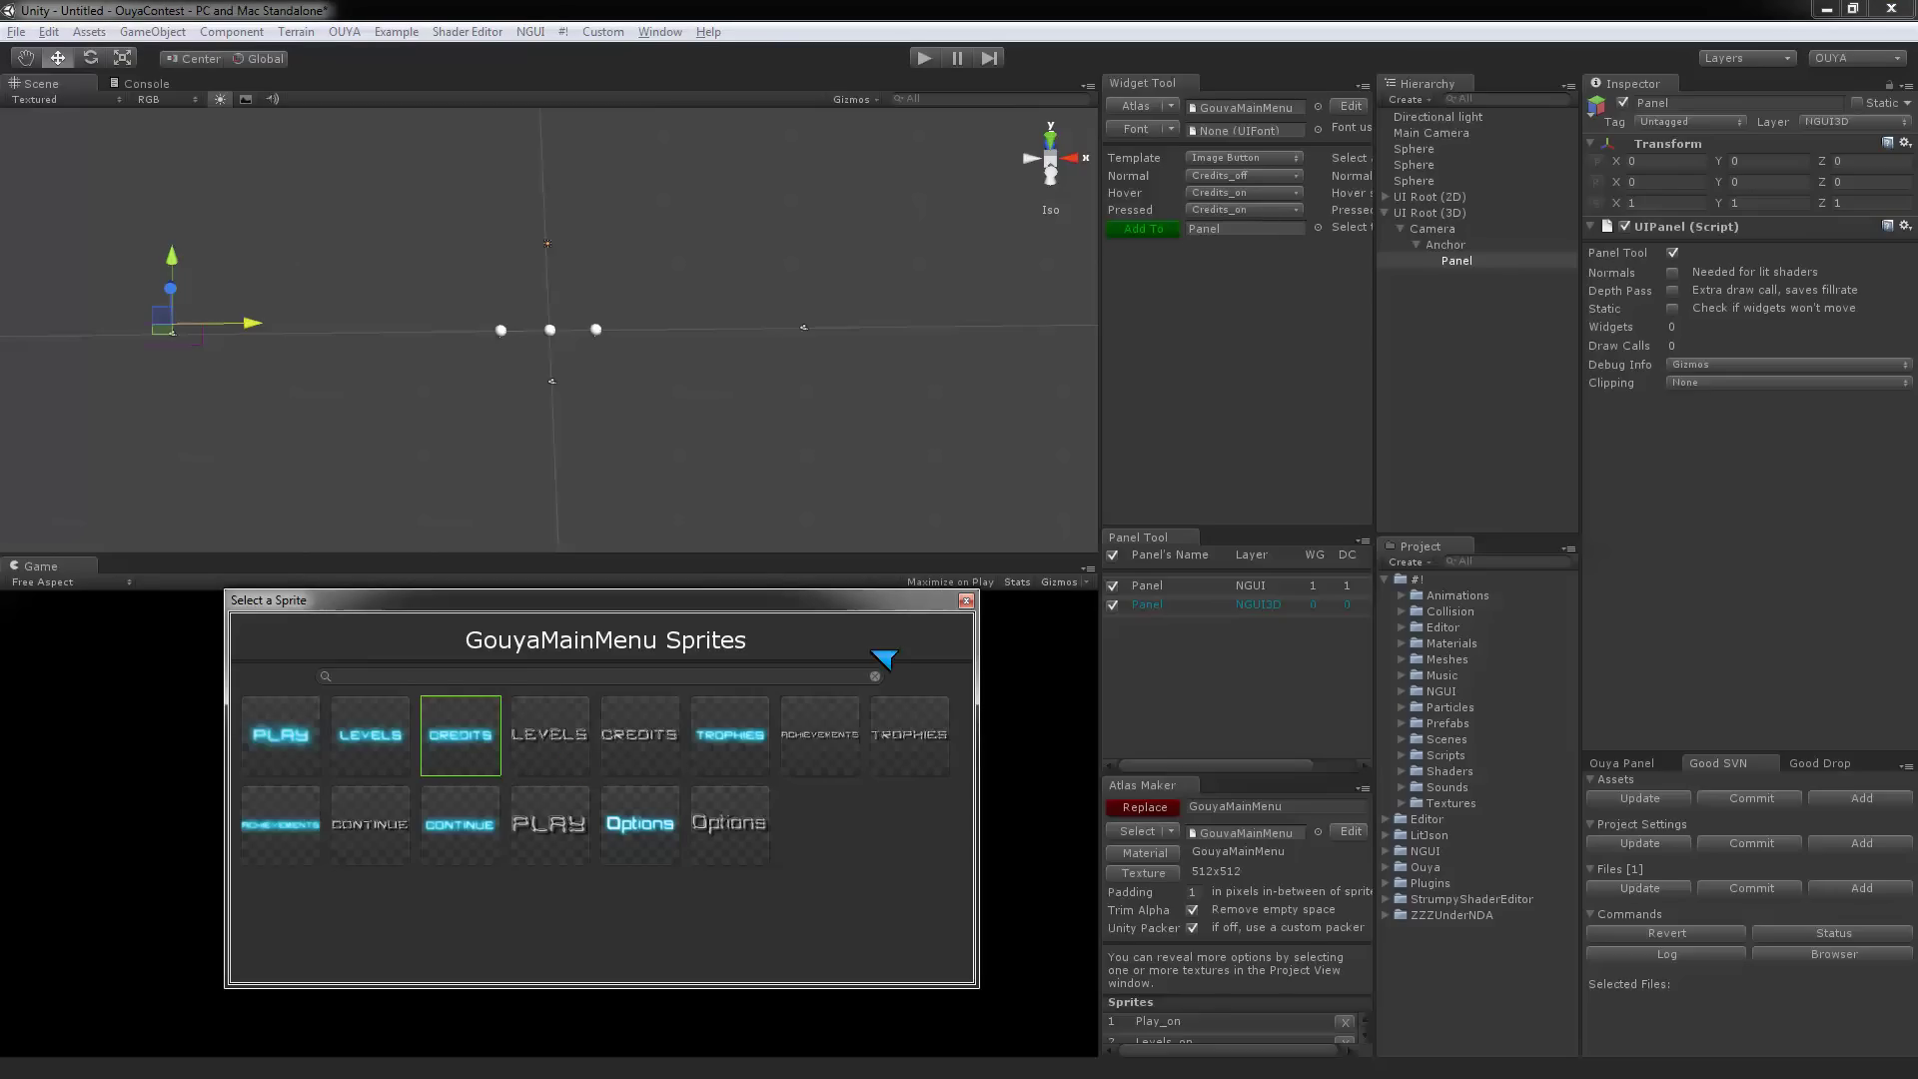
click(965, 601)
click(1145, 232)
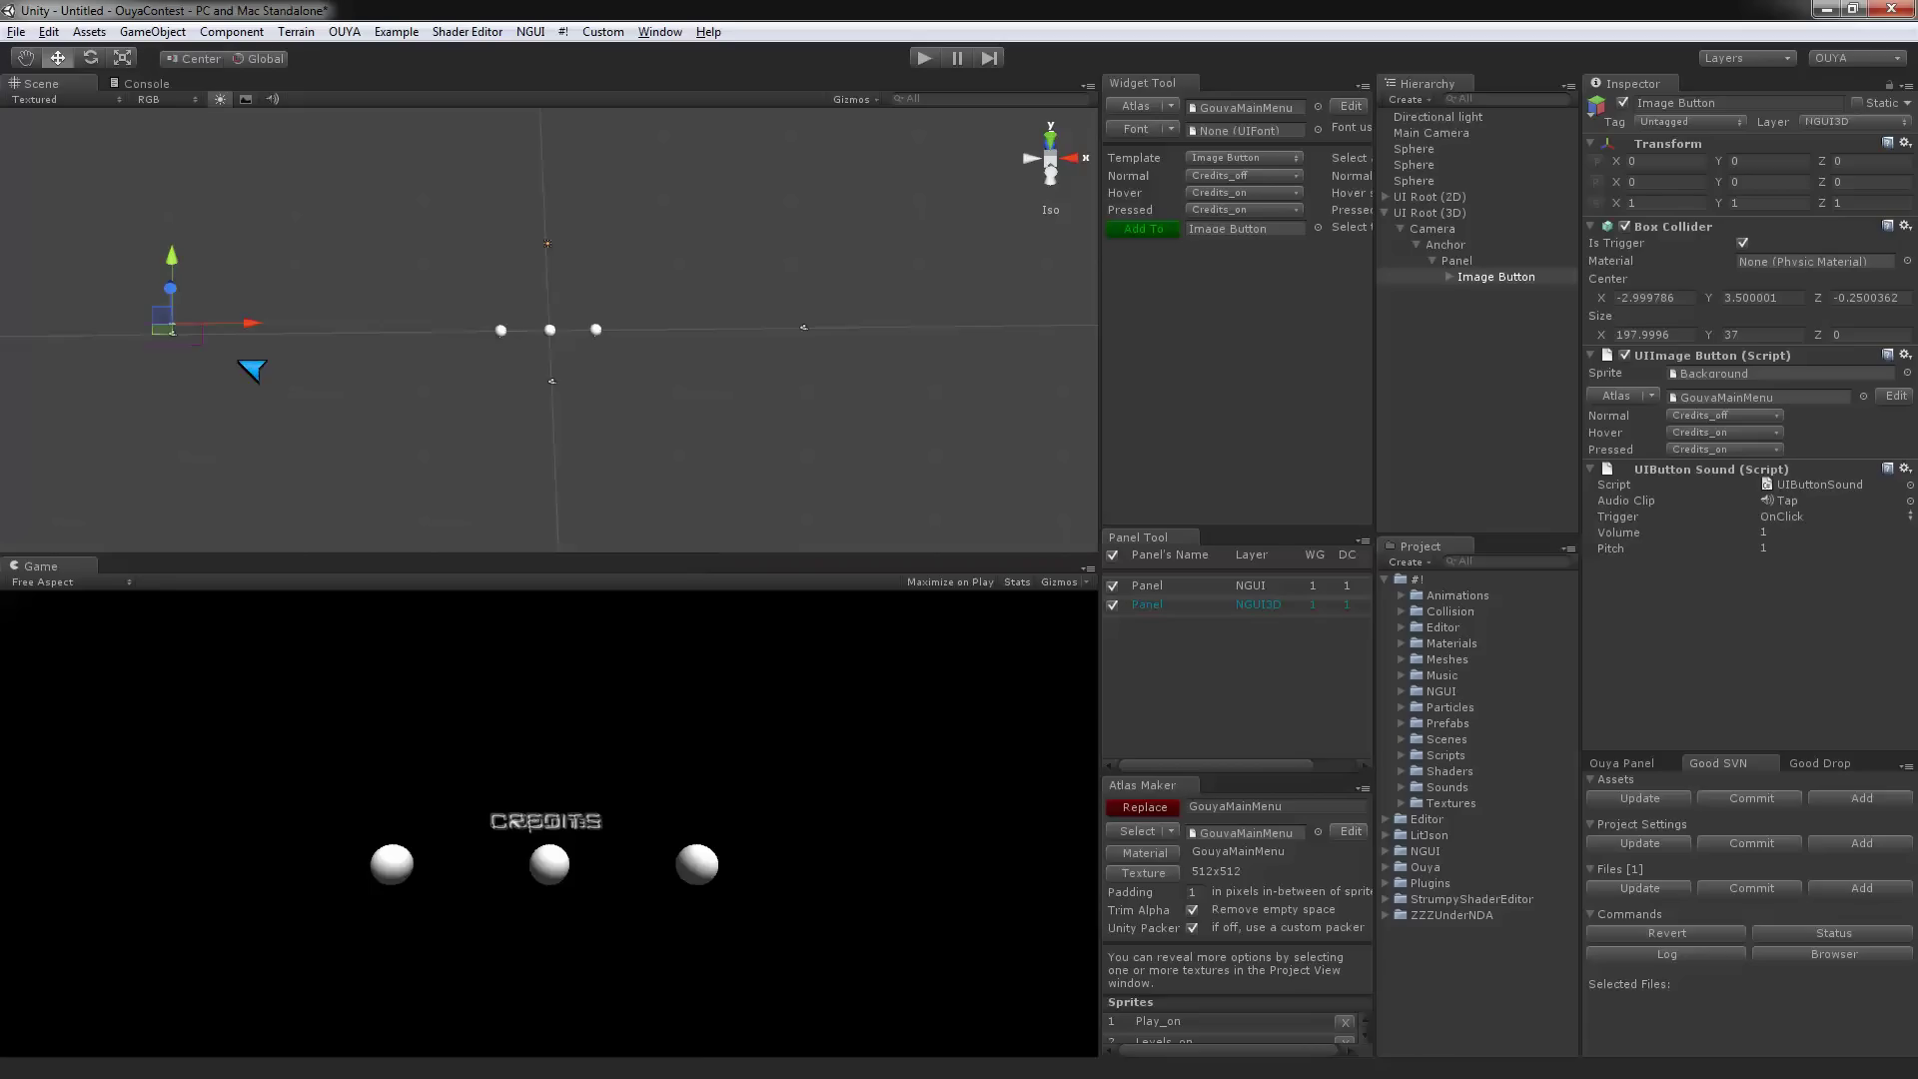
- Move the CREDITS button to X 258.3099, Z 13.17841, beside the Options button
key(f)
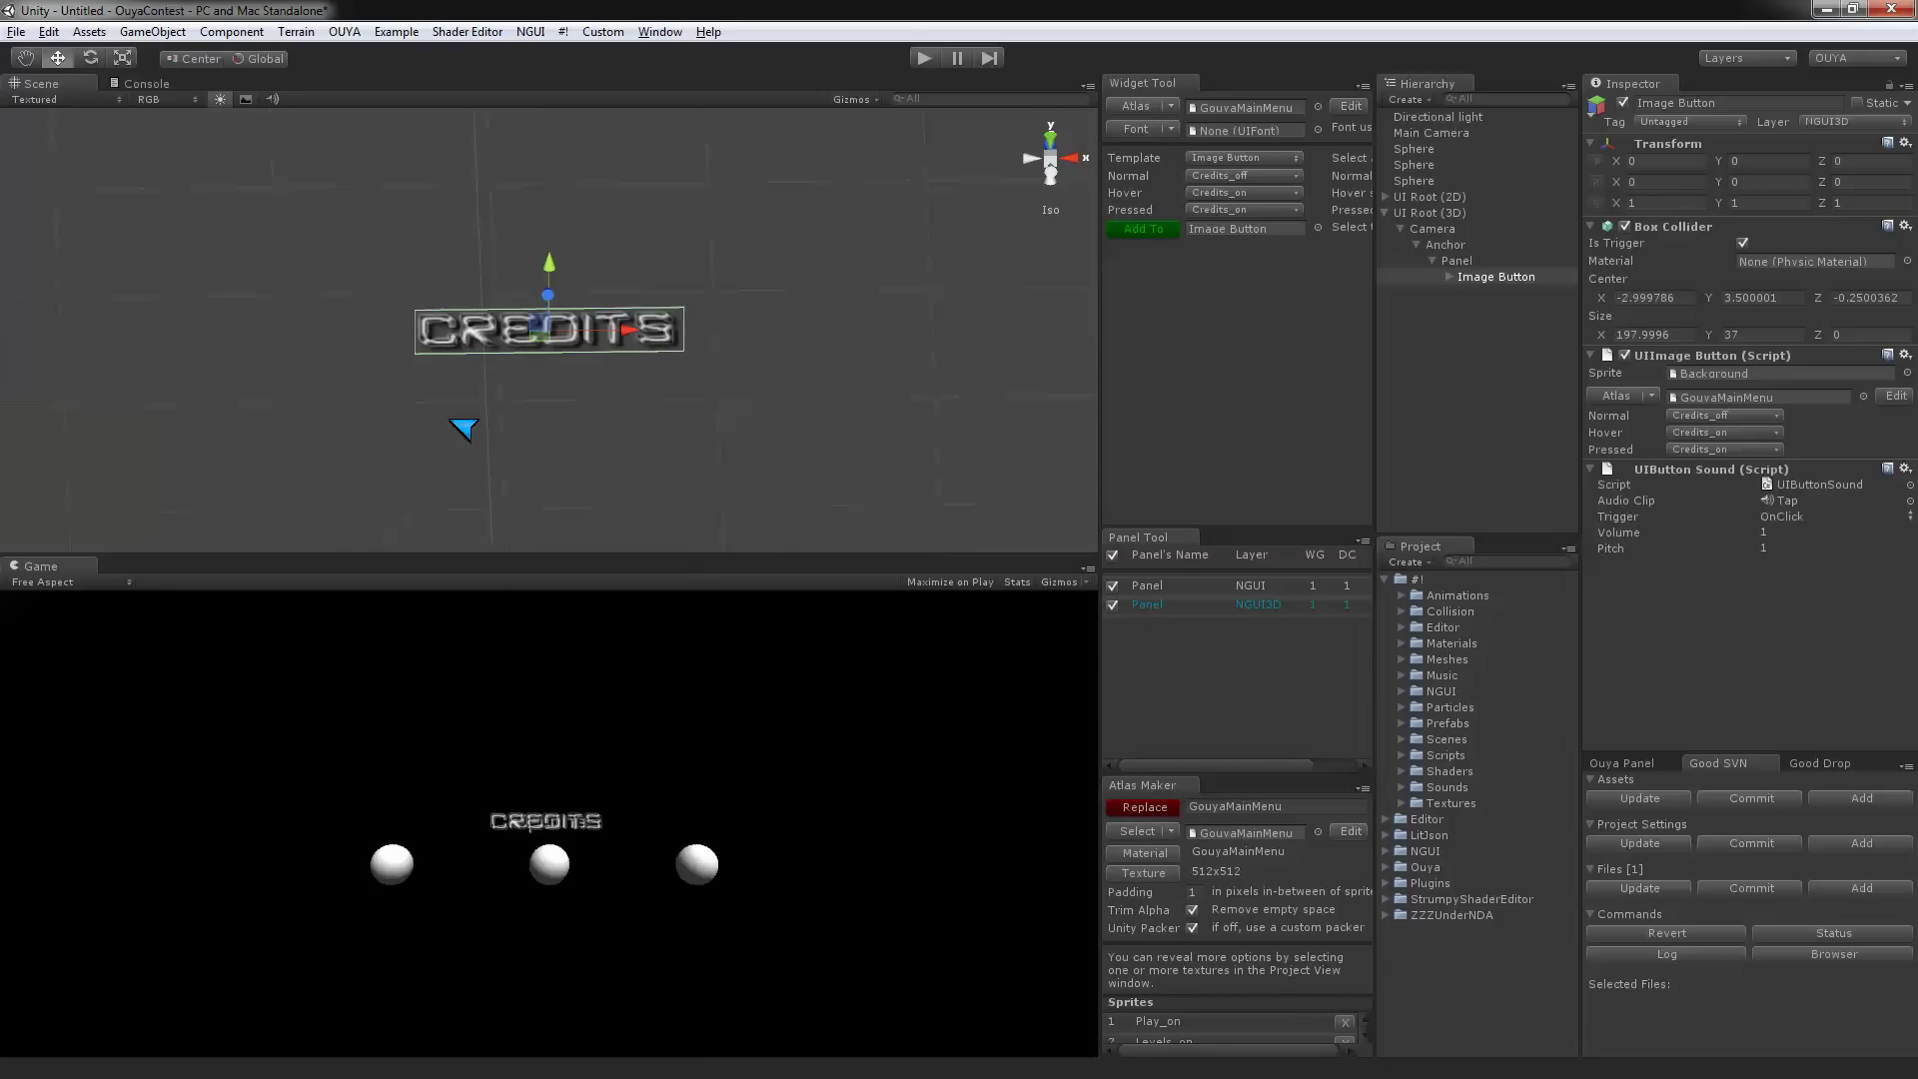
scroll(465, 408, down, 4)
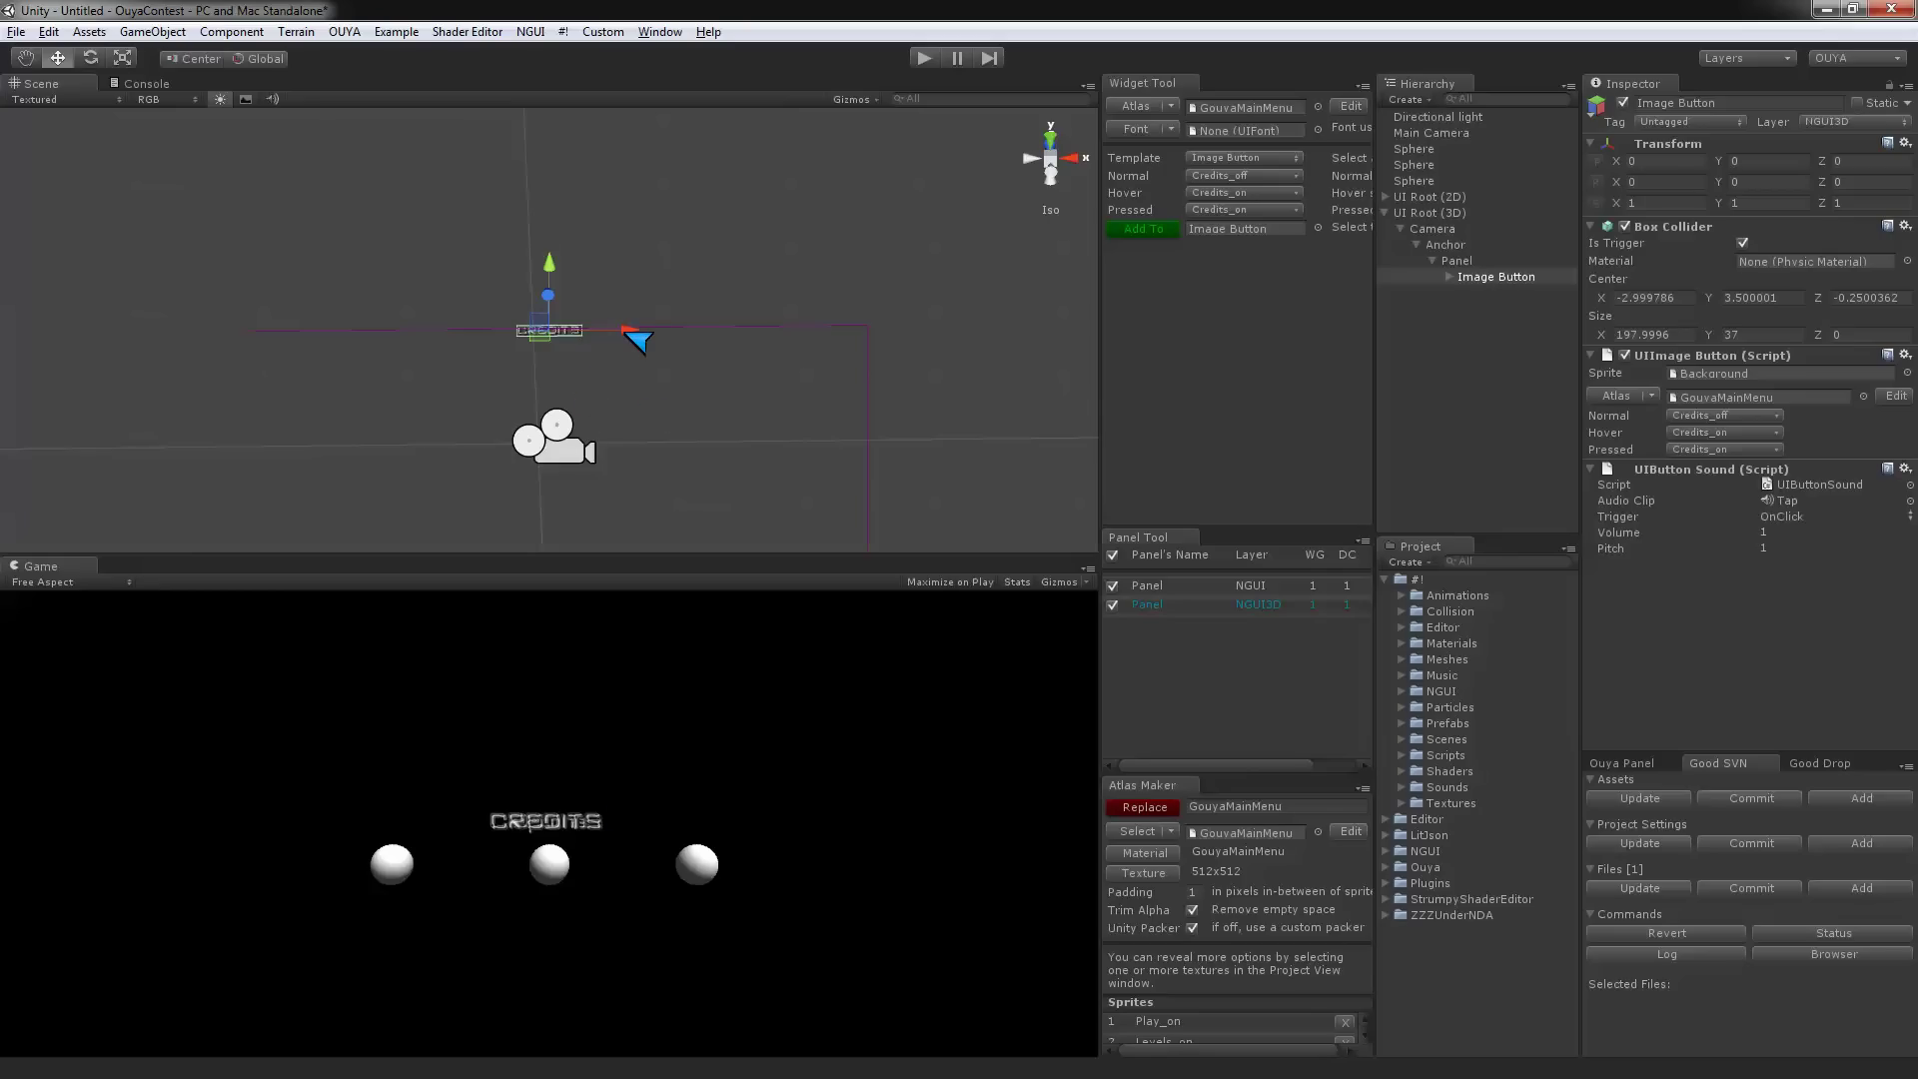
drag(627, 332, 710, 349)
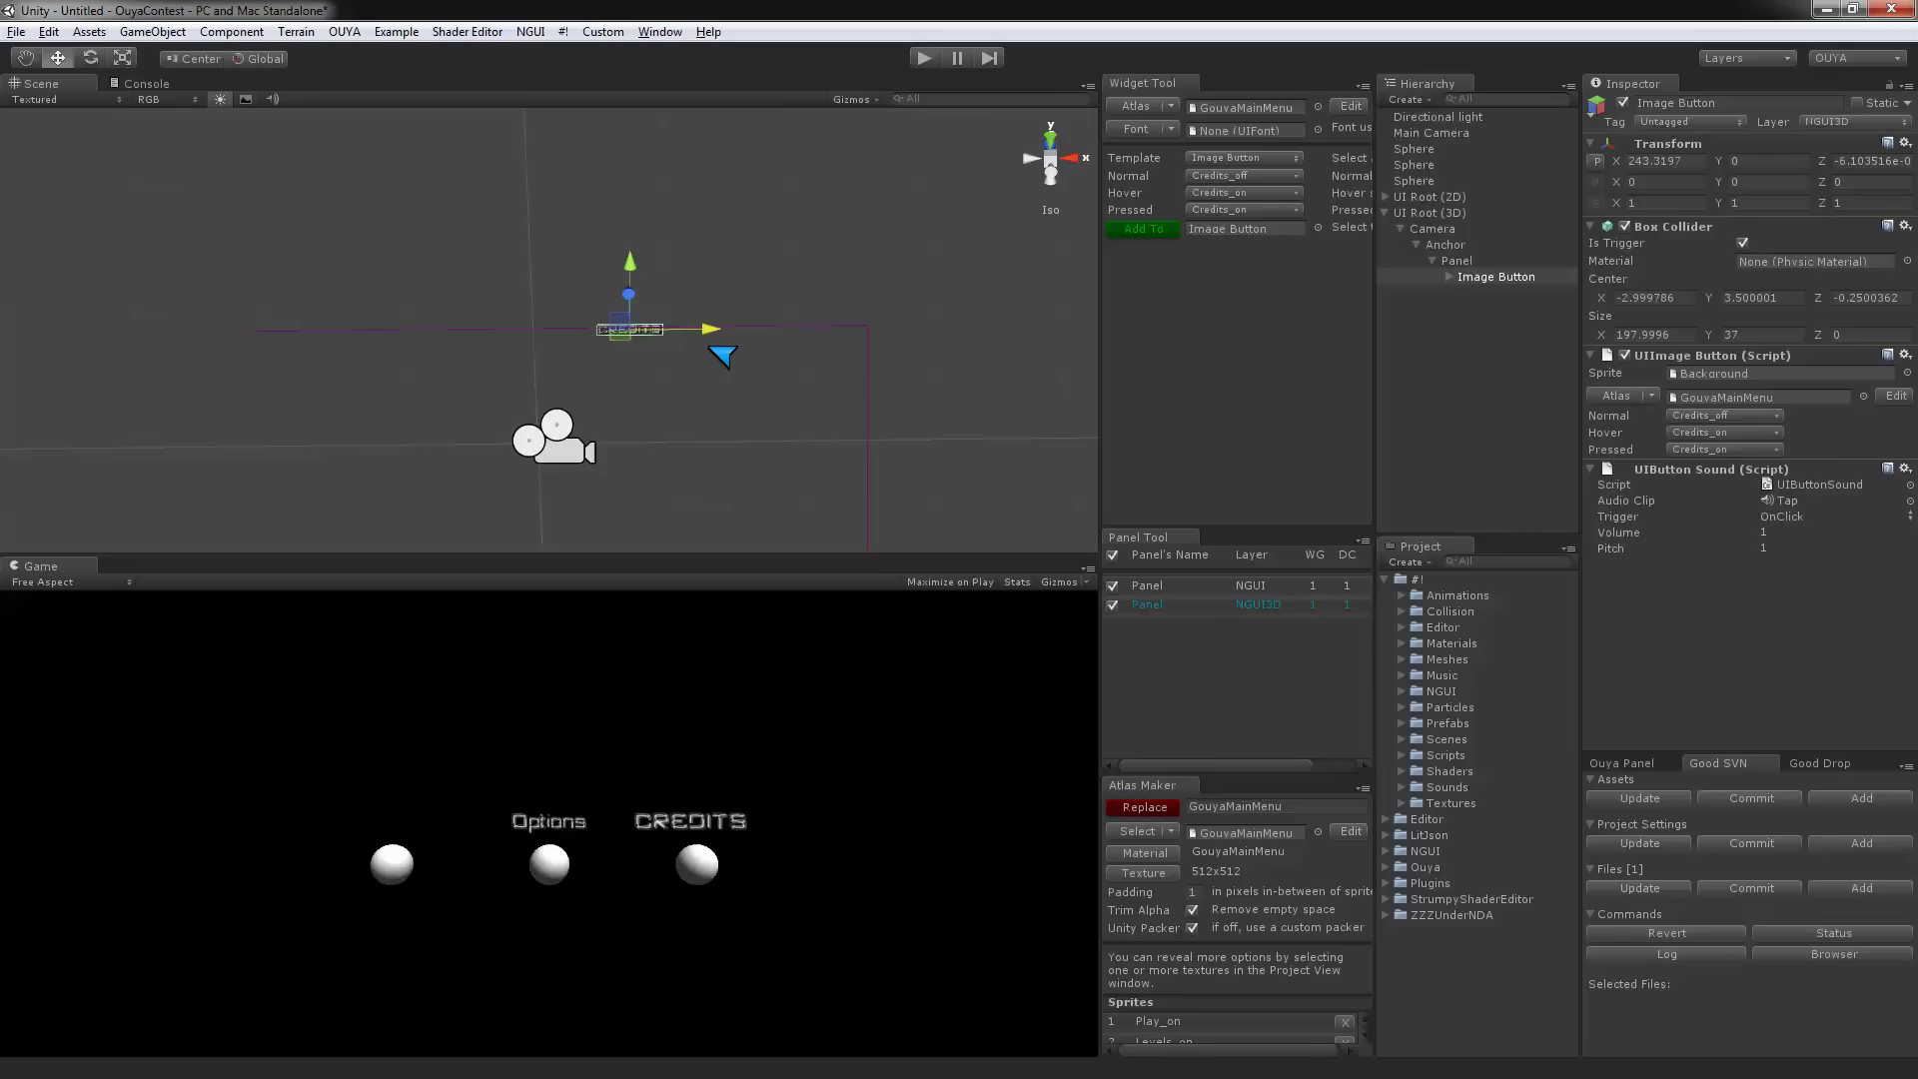
drag(710, 348, 717, 350)
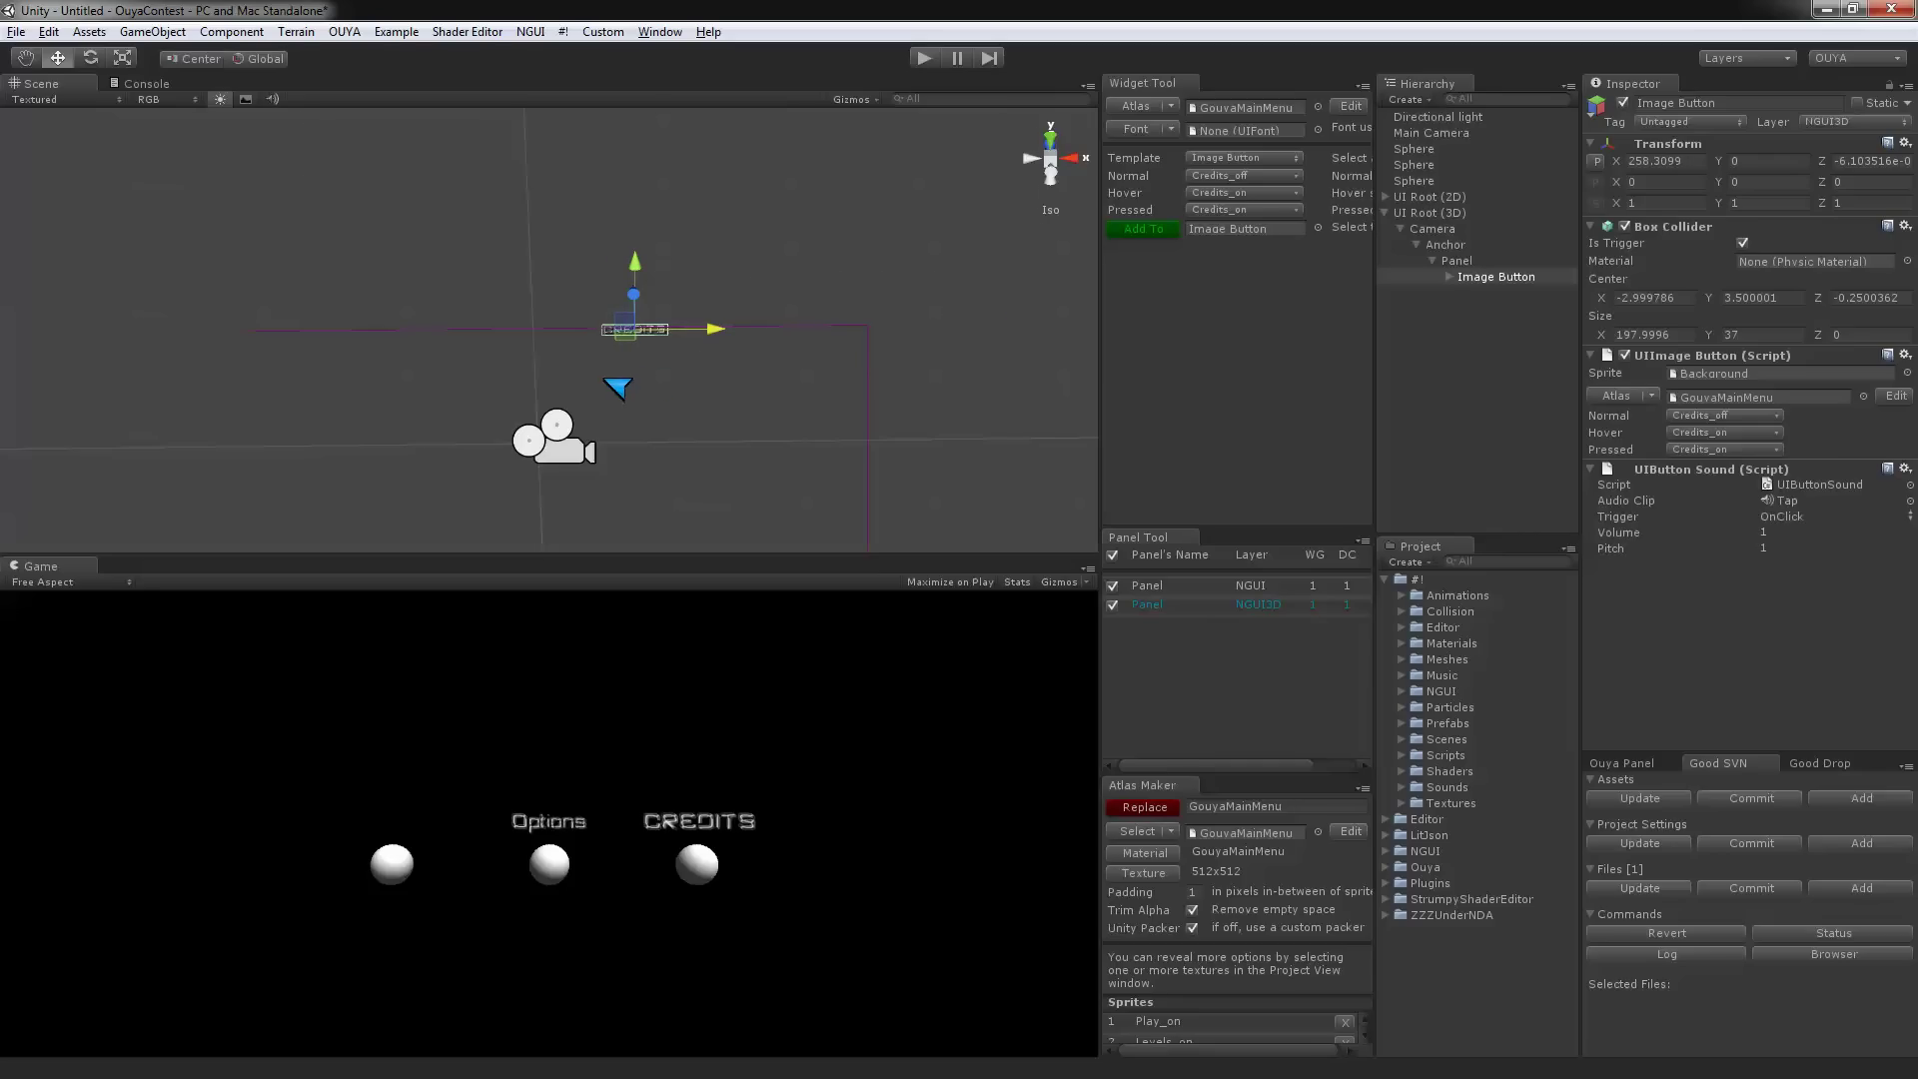
scroll(620, 389, up, 5)
alt+drag(522, 394, 920, 386)
drag(495, 329, 462, 333)
alt+drag(719, 329, 351, 326)
scroll(545, 371, down, 2)
scroll(546, 372, down, 5)
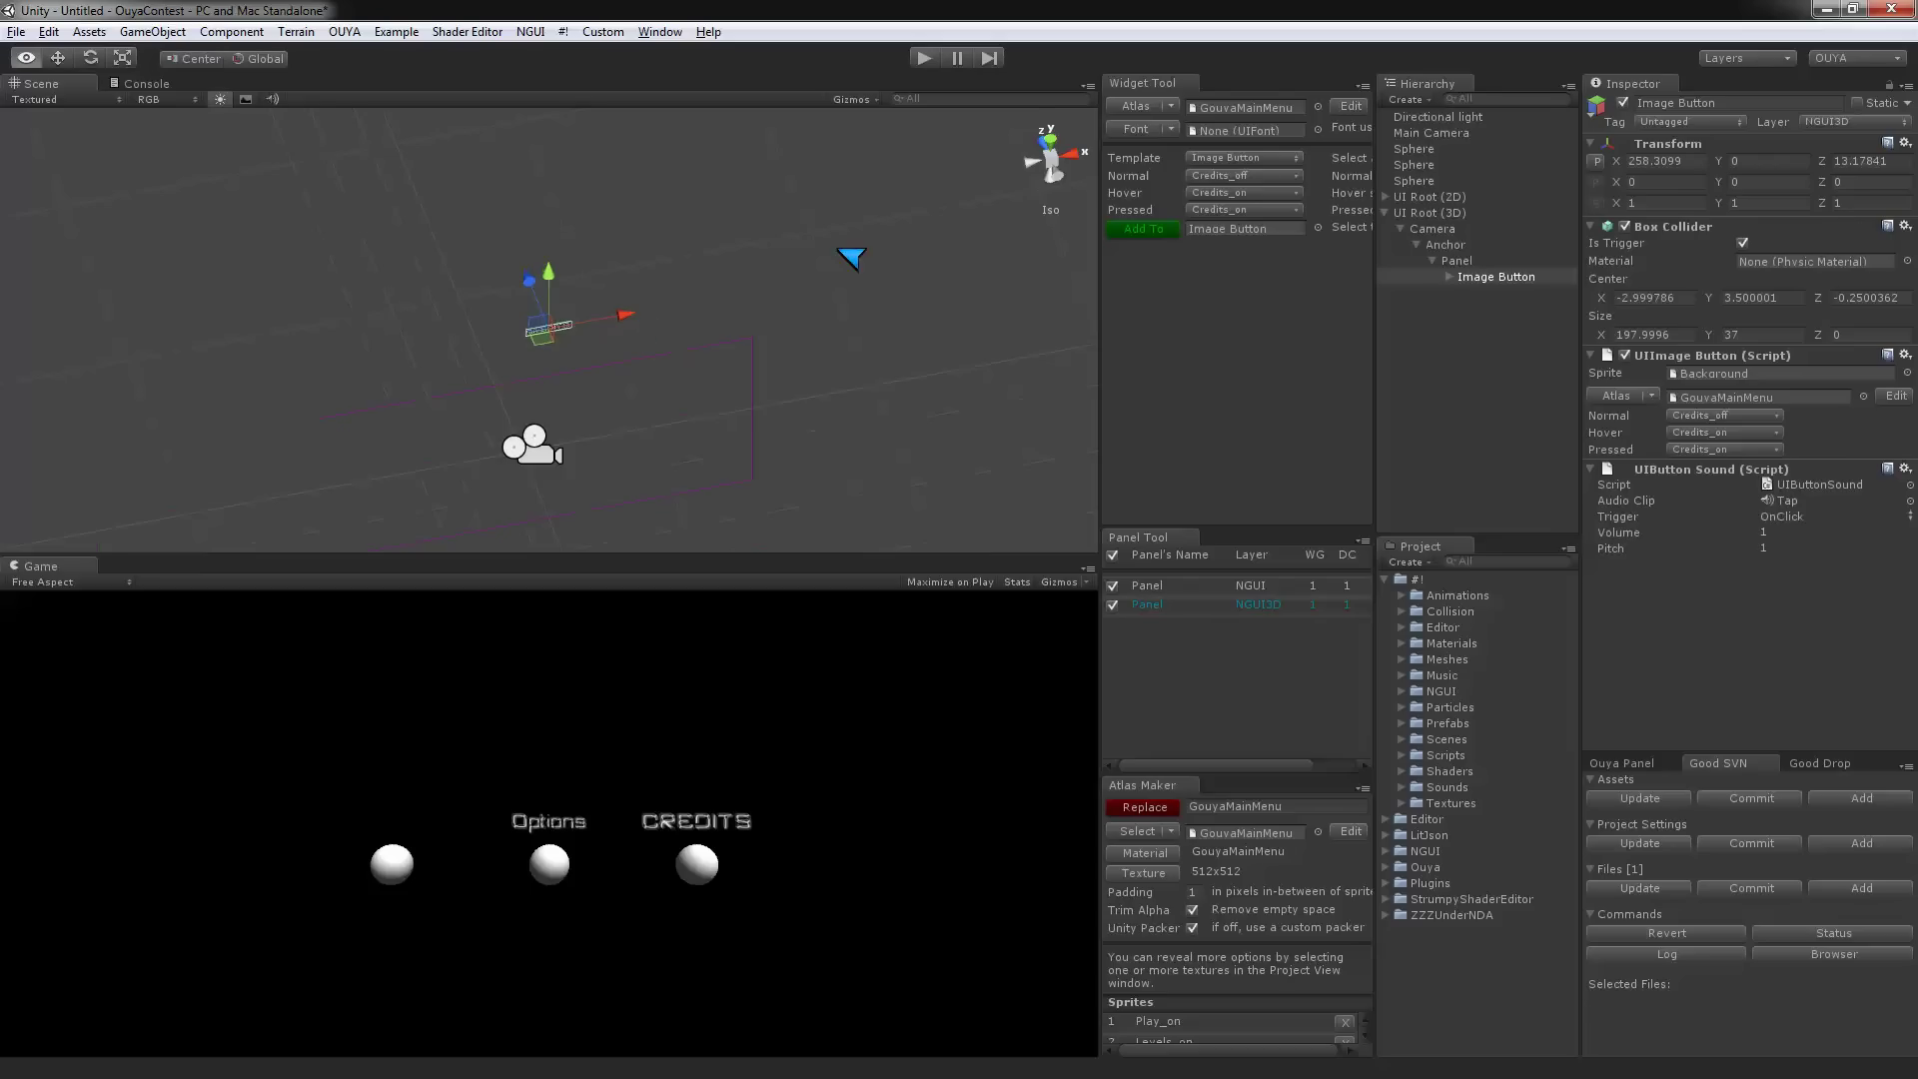
alt+drag(843, 303, 719, 206)
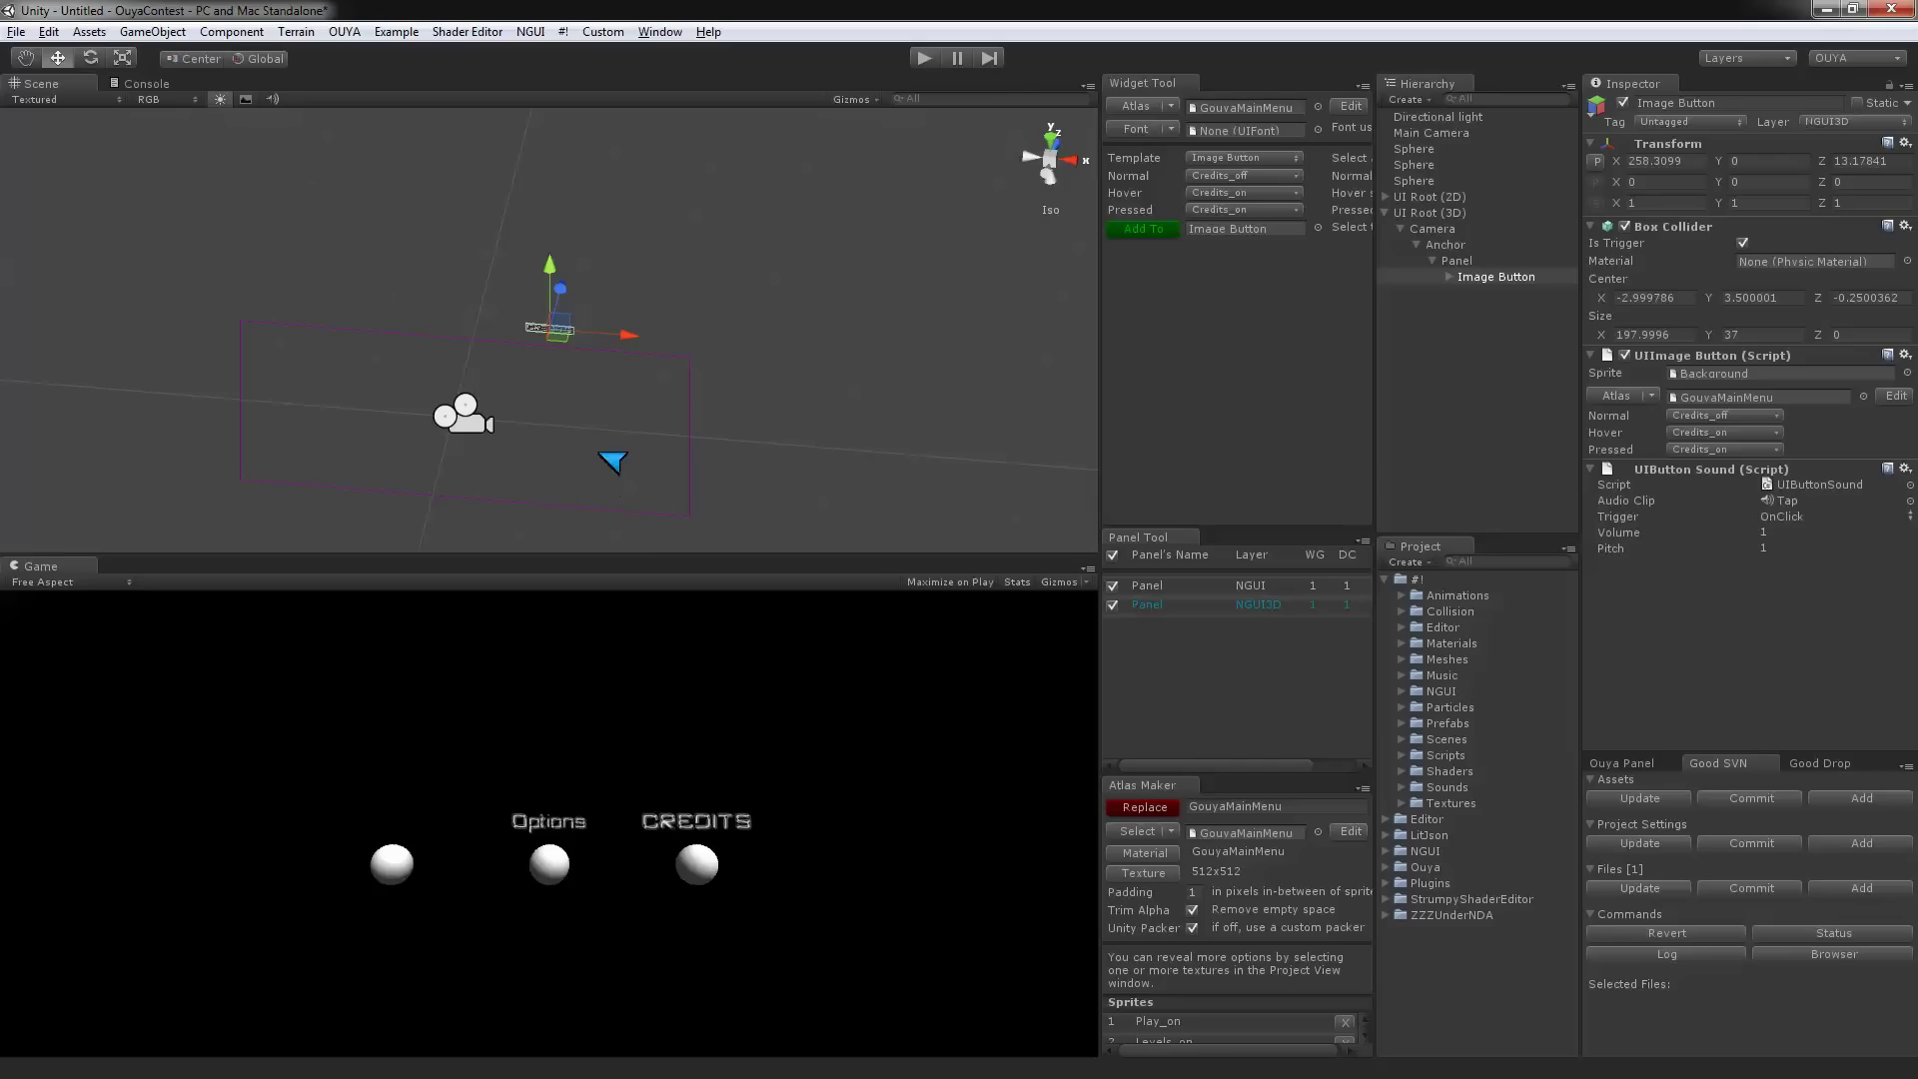
- Tilt the CREDITS button slightly around its Y and X axes, to about 9.2° on X
click(90, 58)
drag(586, 377, 581, 430)
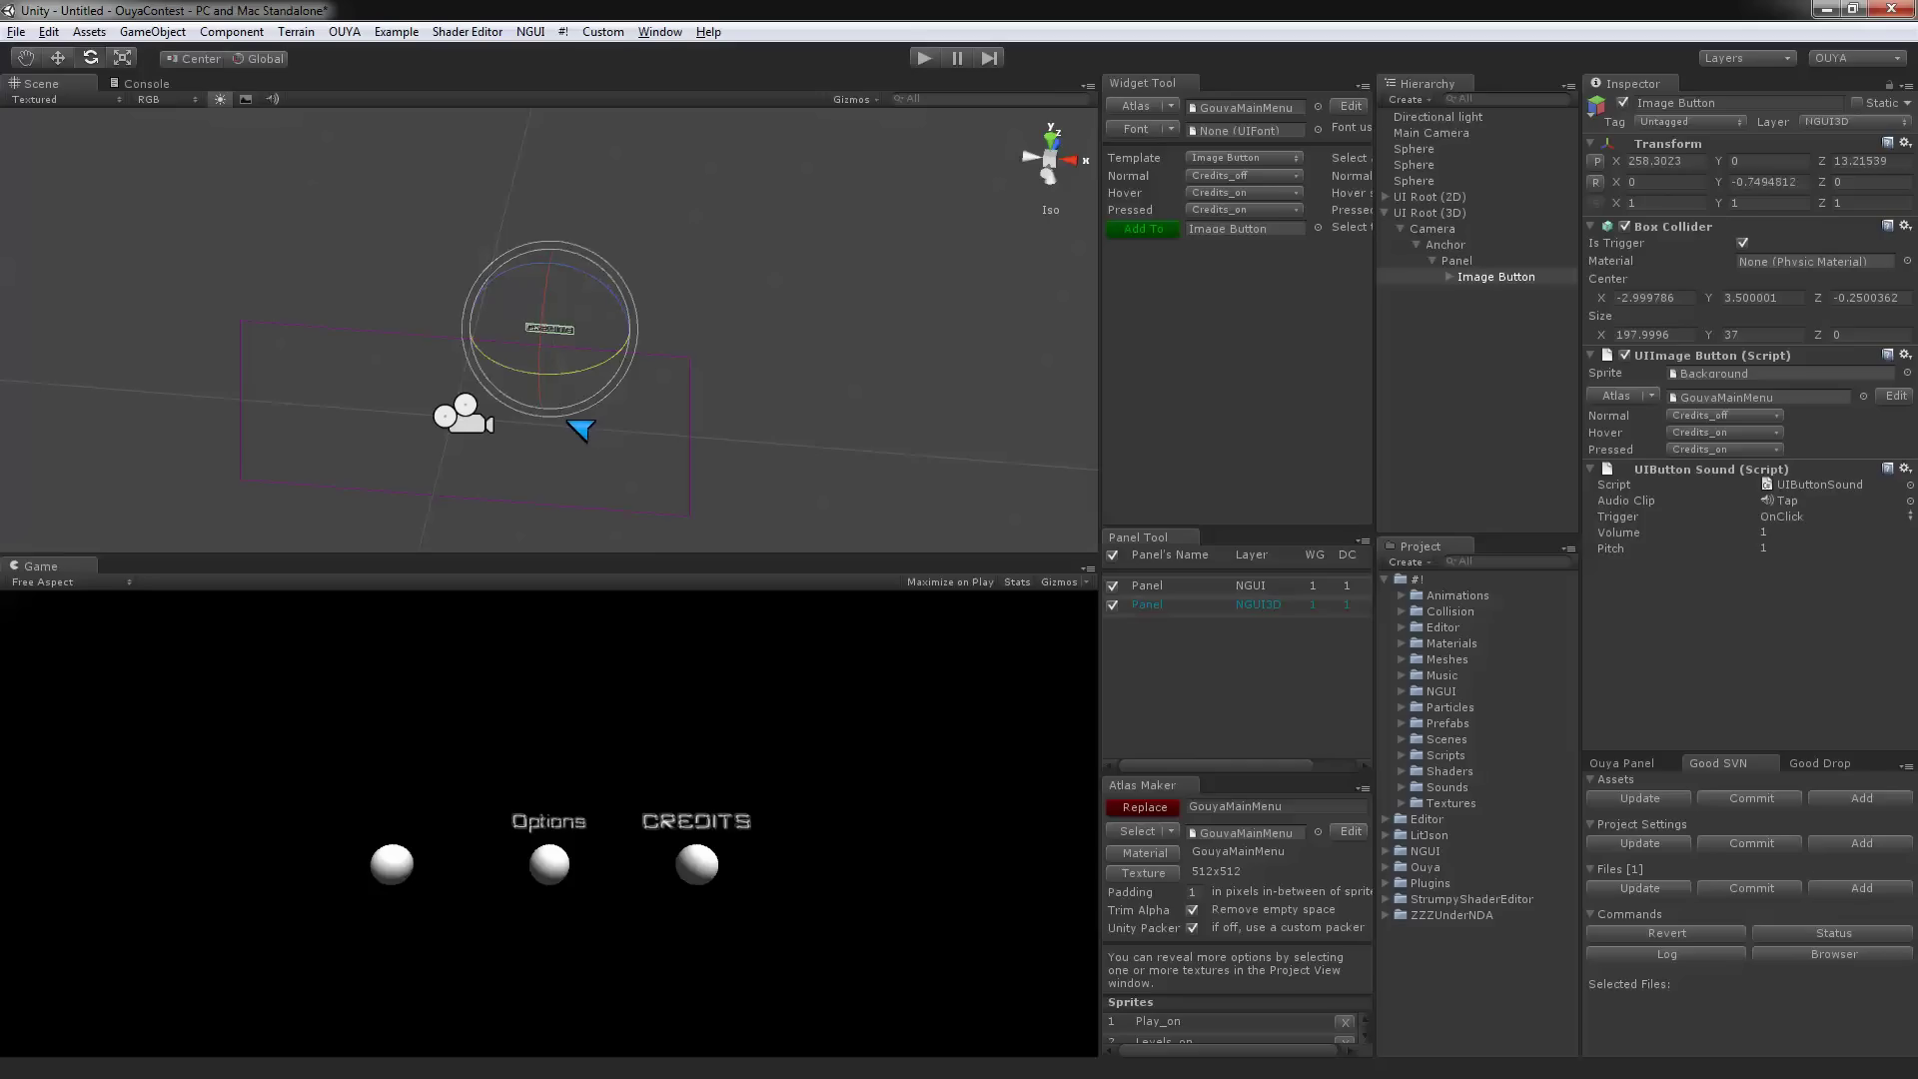
mouse_move(555, 335)
mouse_down()
mouse_move(555, 262)
mouse_move(555, 428)
mouse_move(565, 316)
mouse_up()
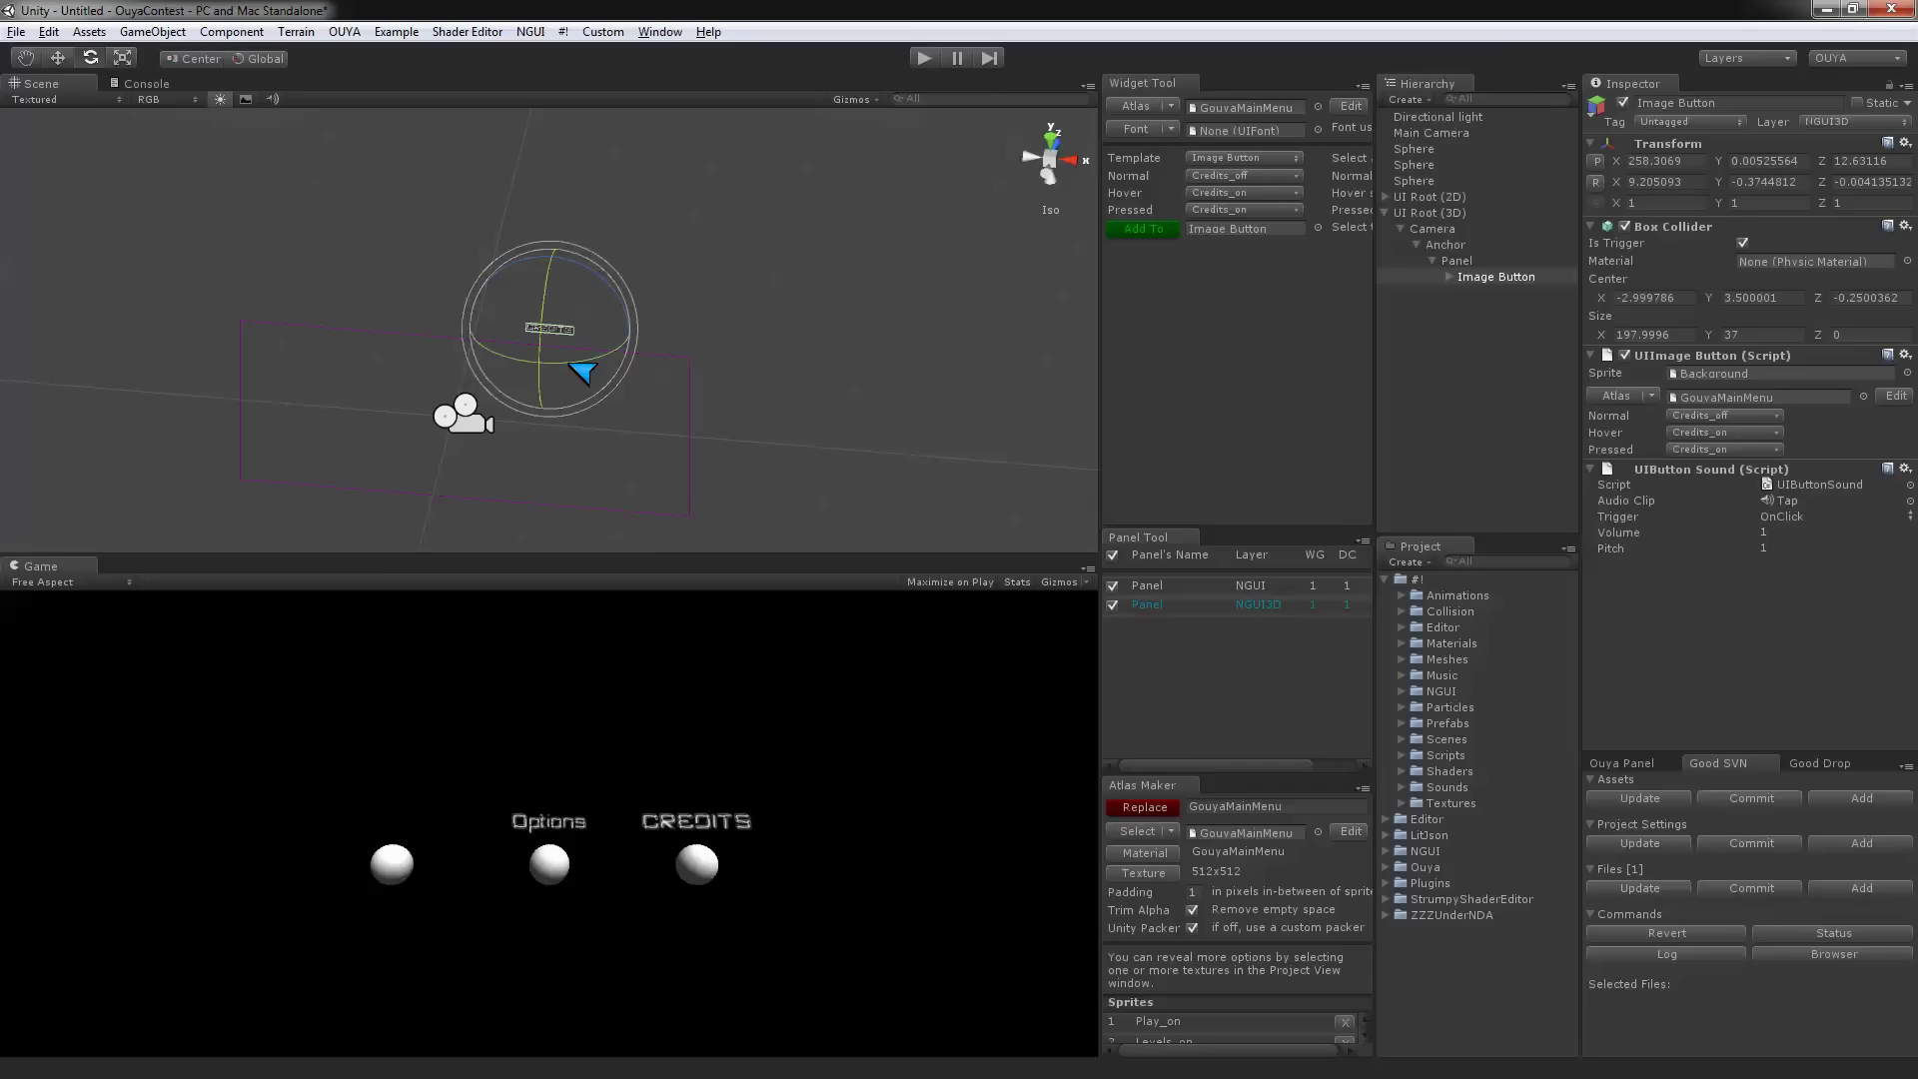
click(60, 60)
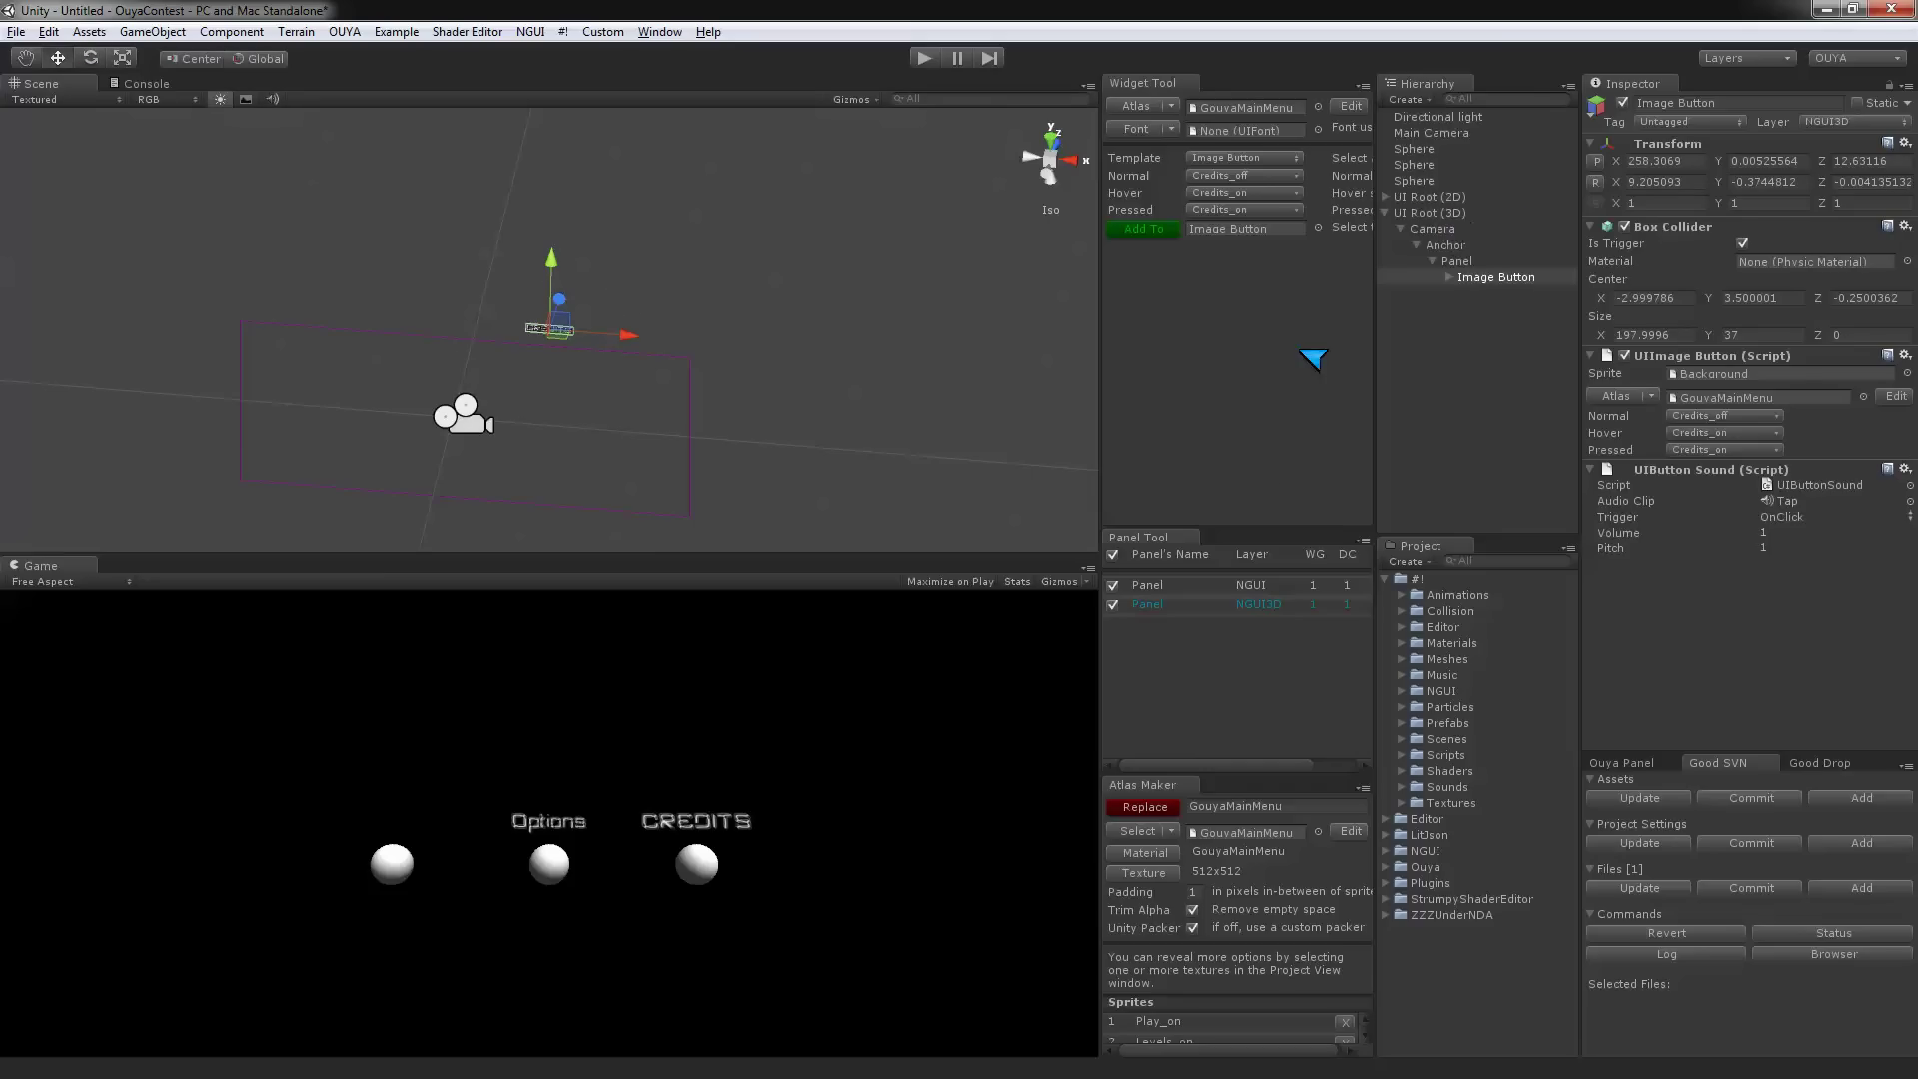
- With Panel selected, keep the Image Button template and set its Normal sprite to Play_Off
click(1460, 262)
click(1236, 160)
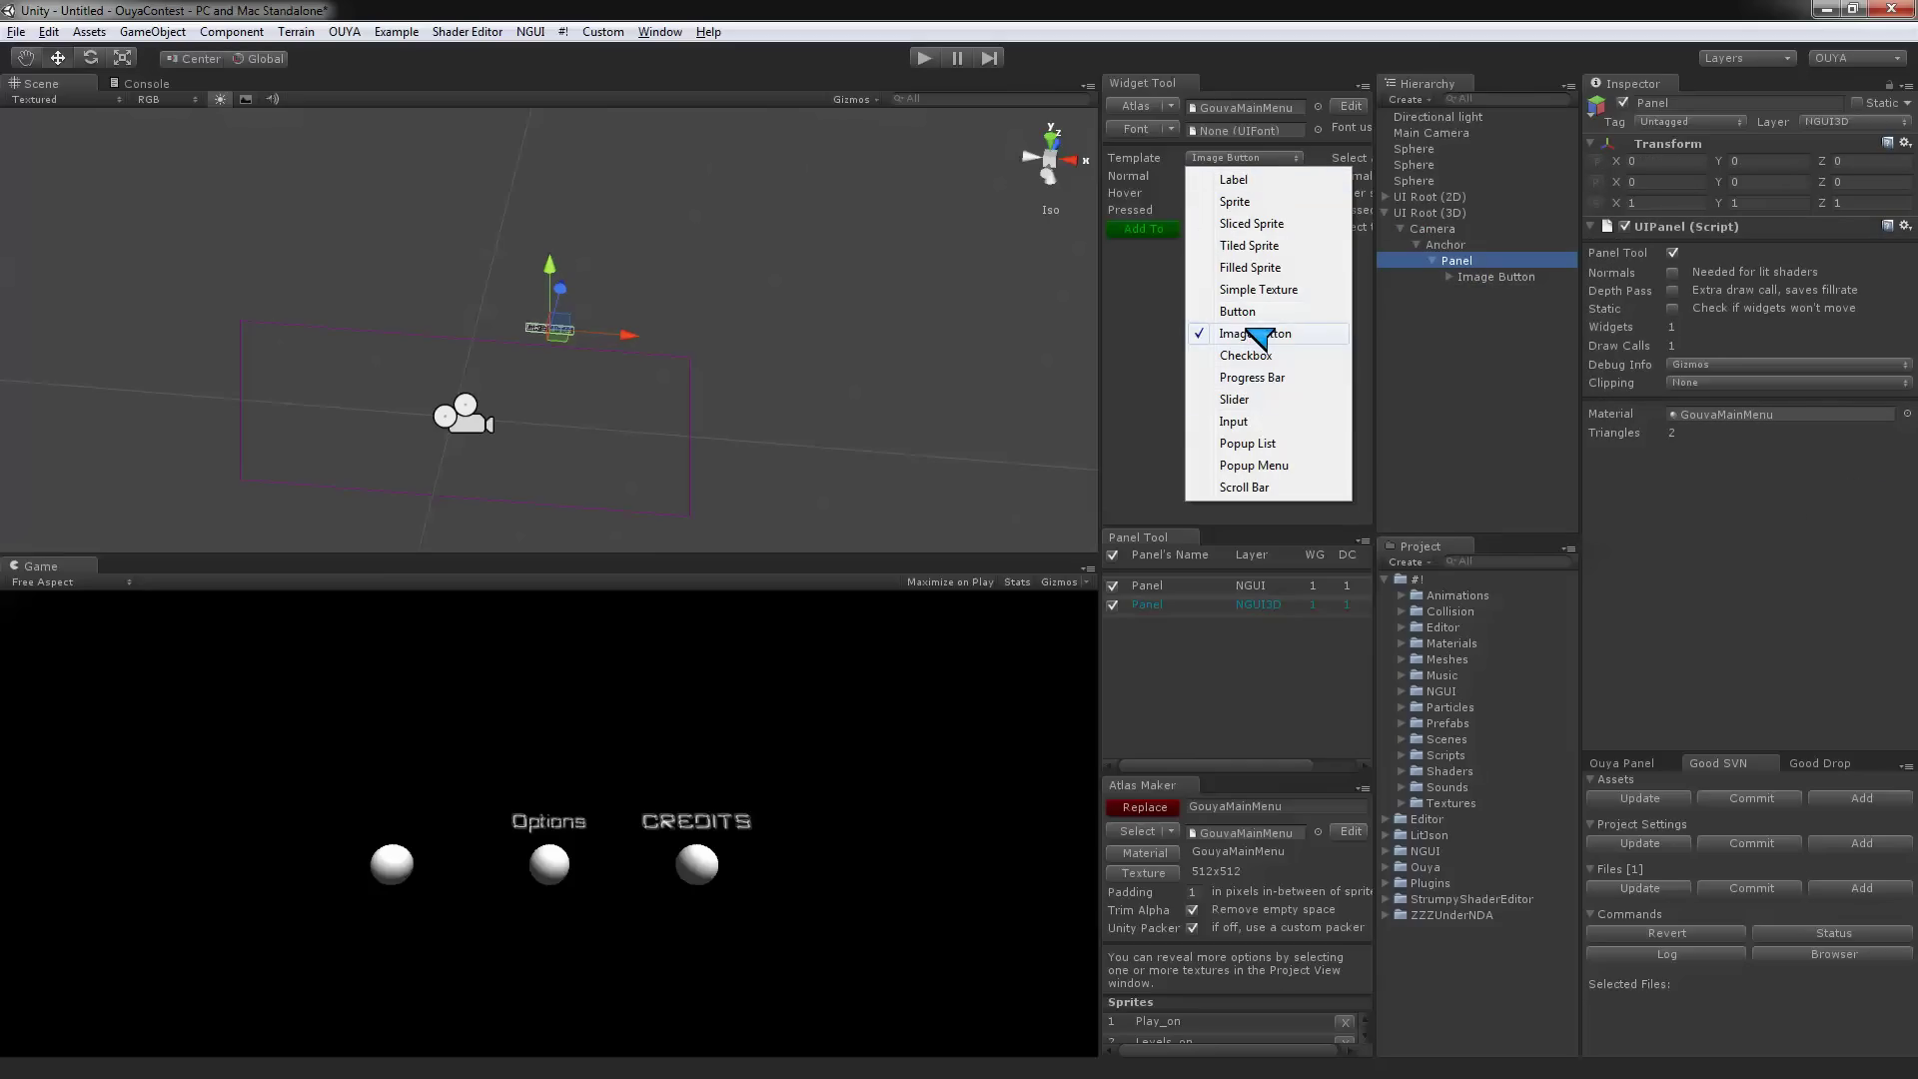
click(1280, 339)
click(1269, 192)
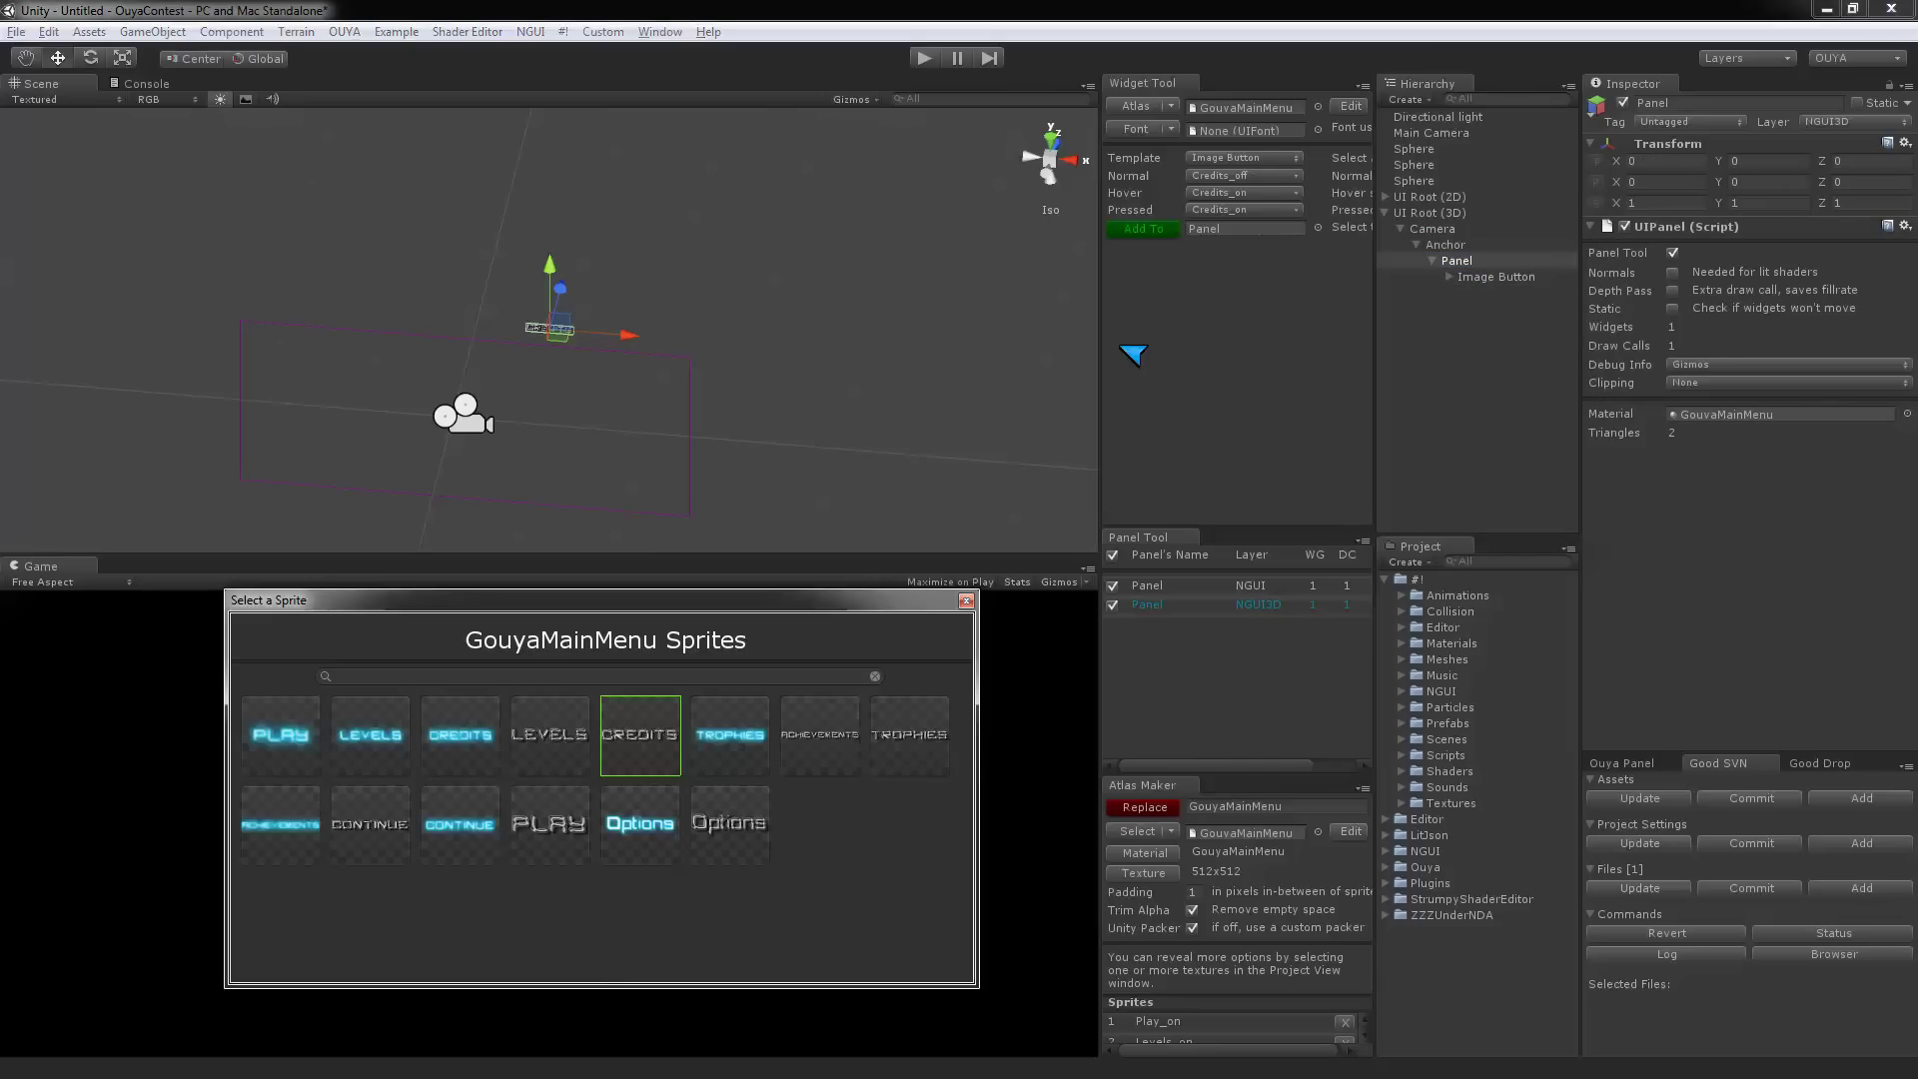
click(549, 844)
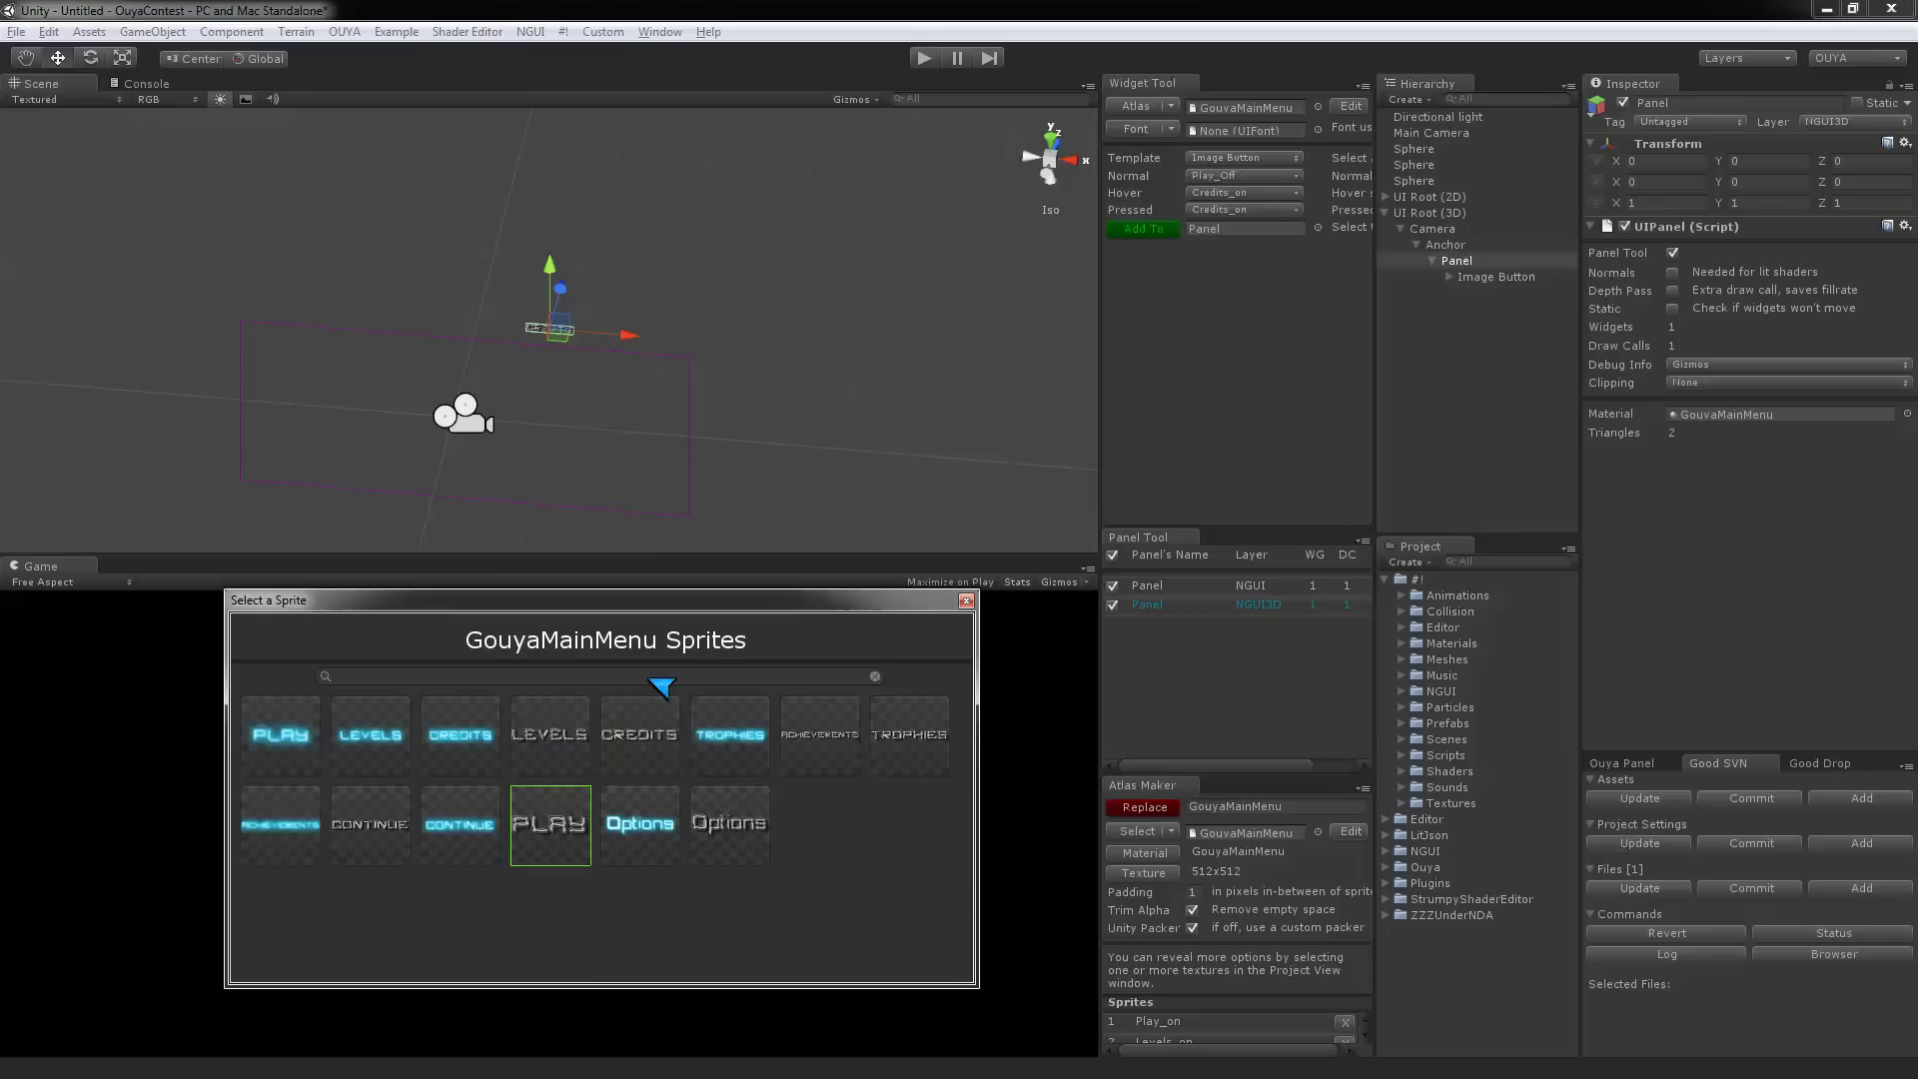
- Set Hover and Pressed sprites to Play_on and add the PLAY button under Panel
click(1267, 192)
click(281, 737)
click(1100, 429)
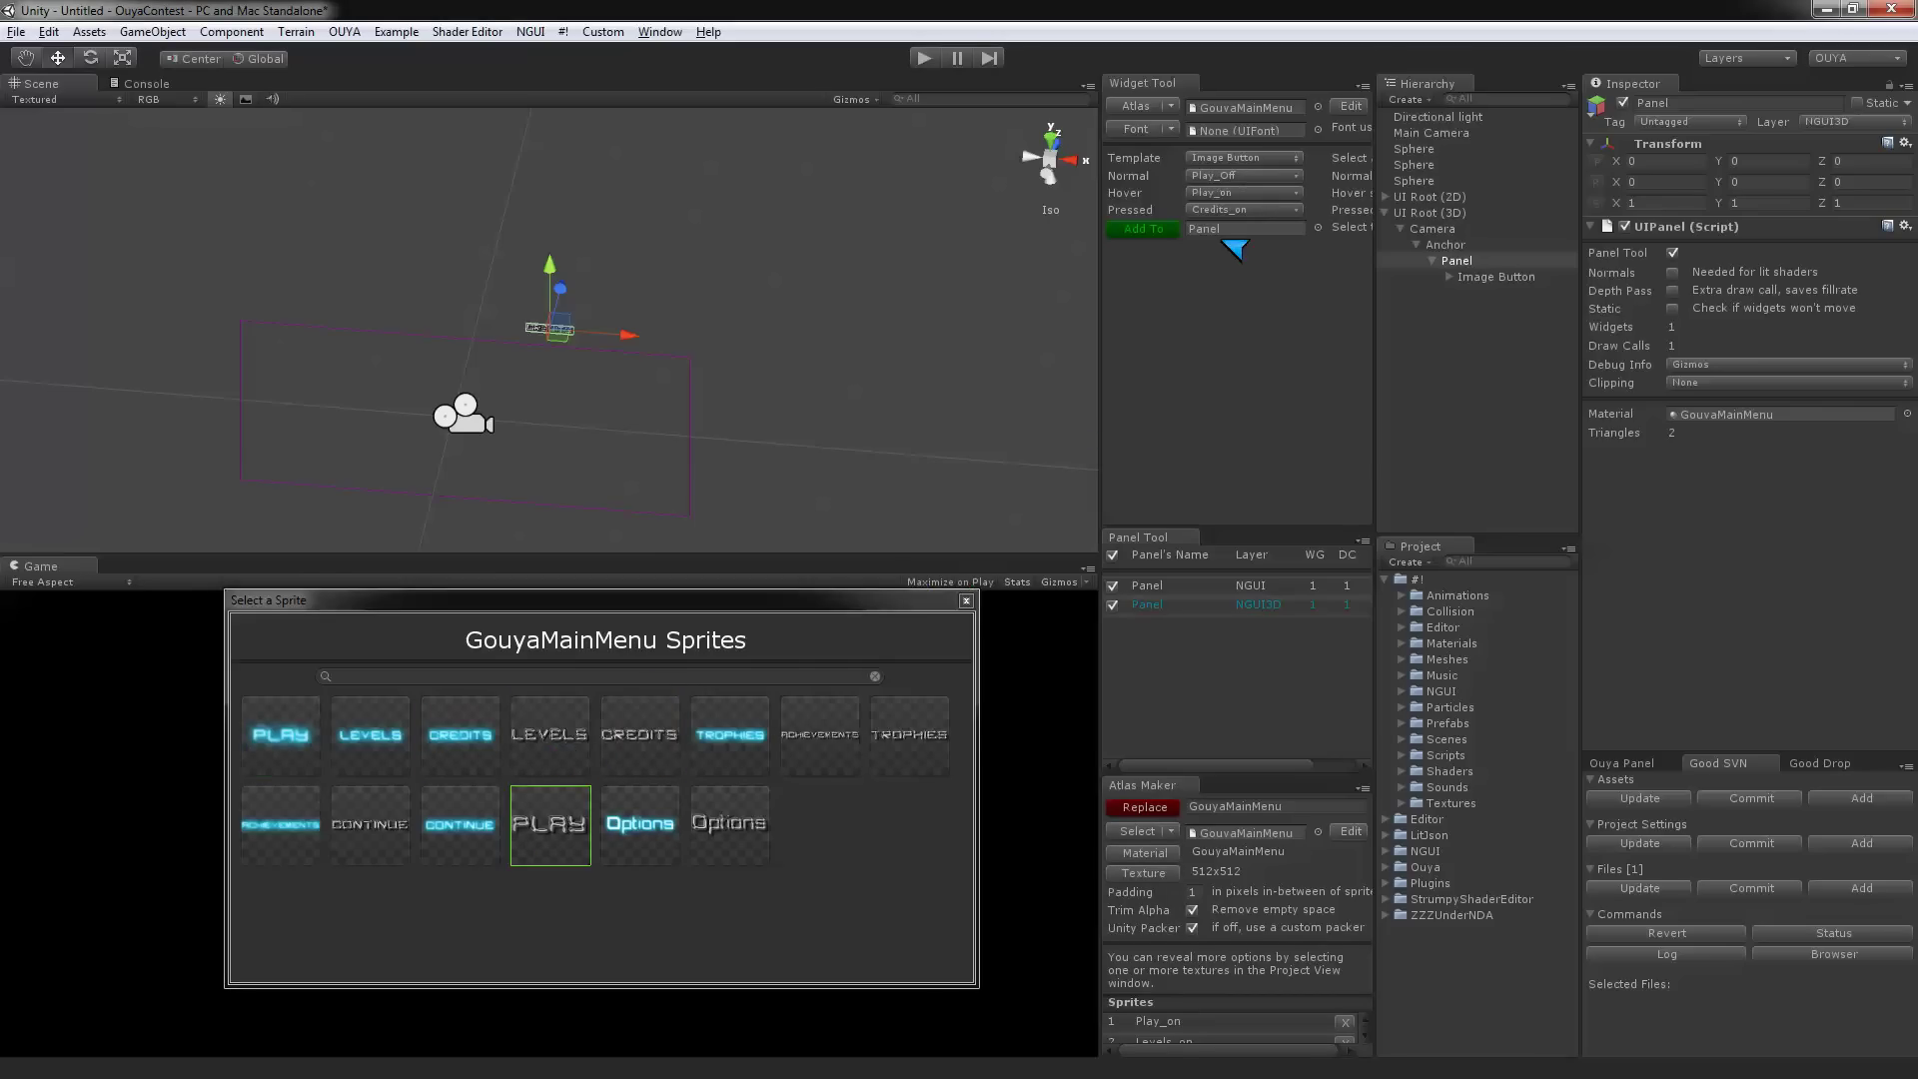
click(966, 599)
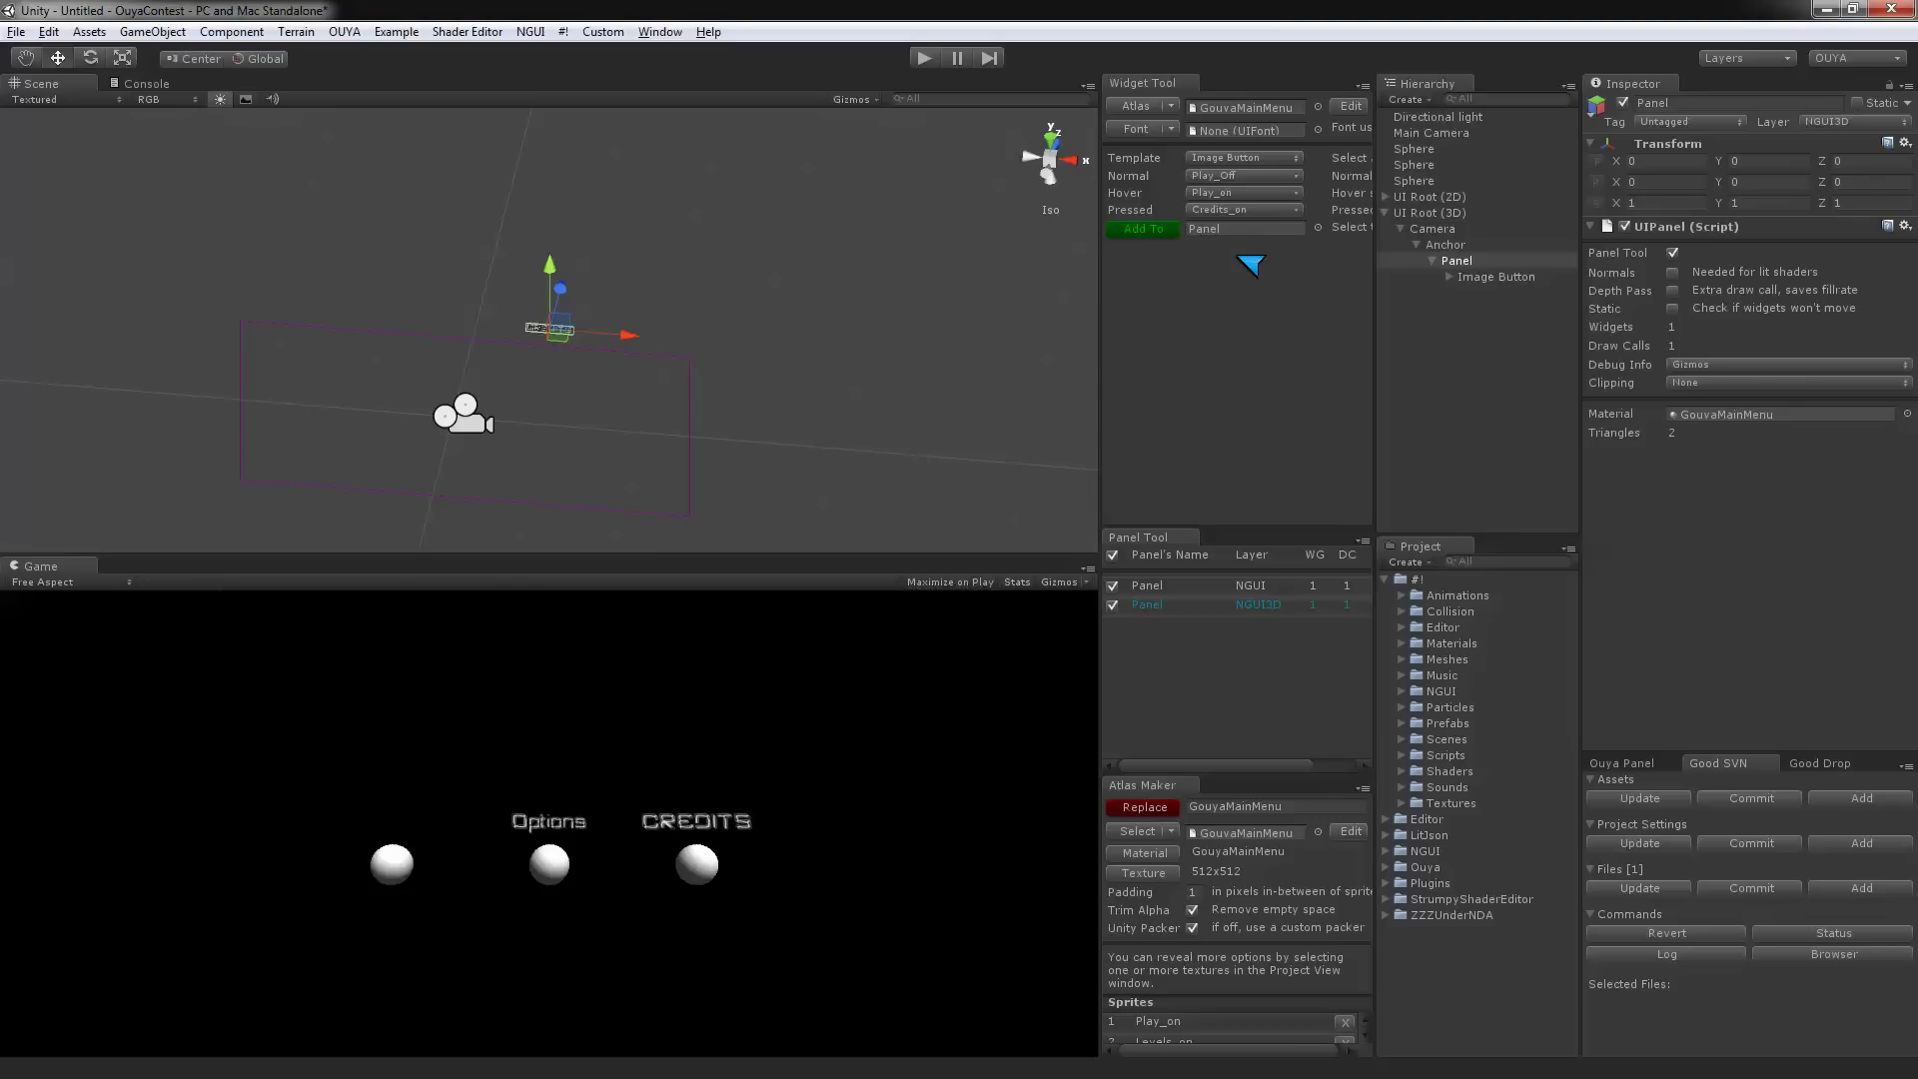
click(1244, 210)
click(283, 740)
click(965, 600)
click(1148, 229)
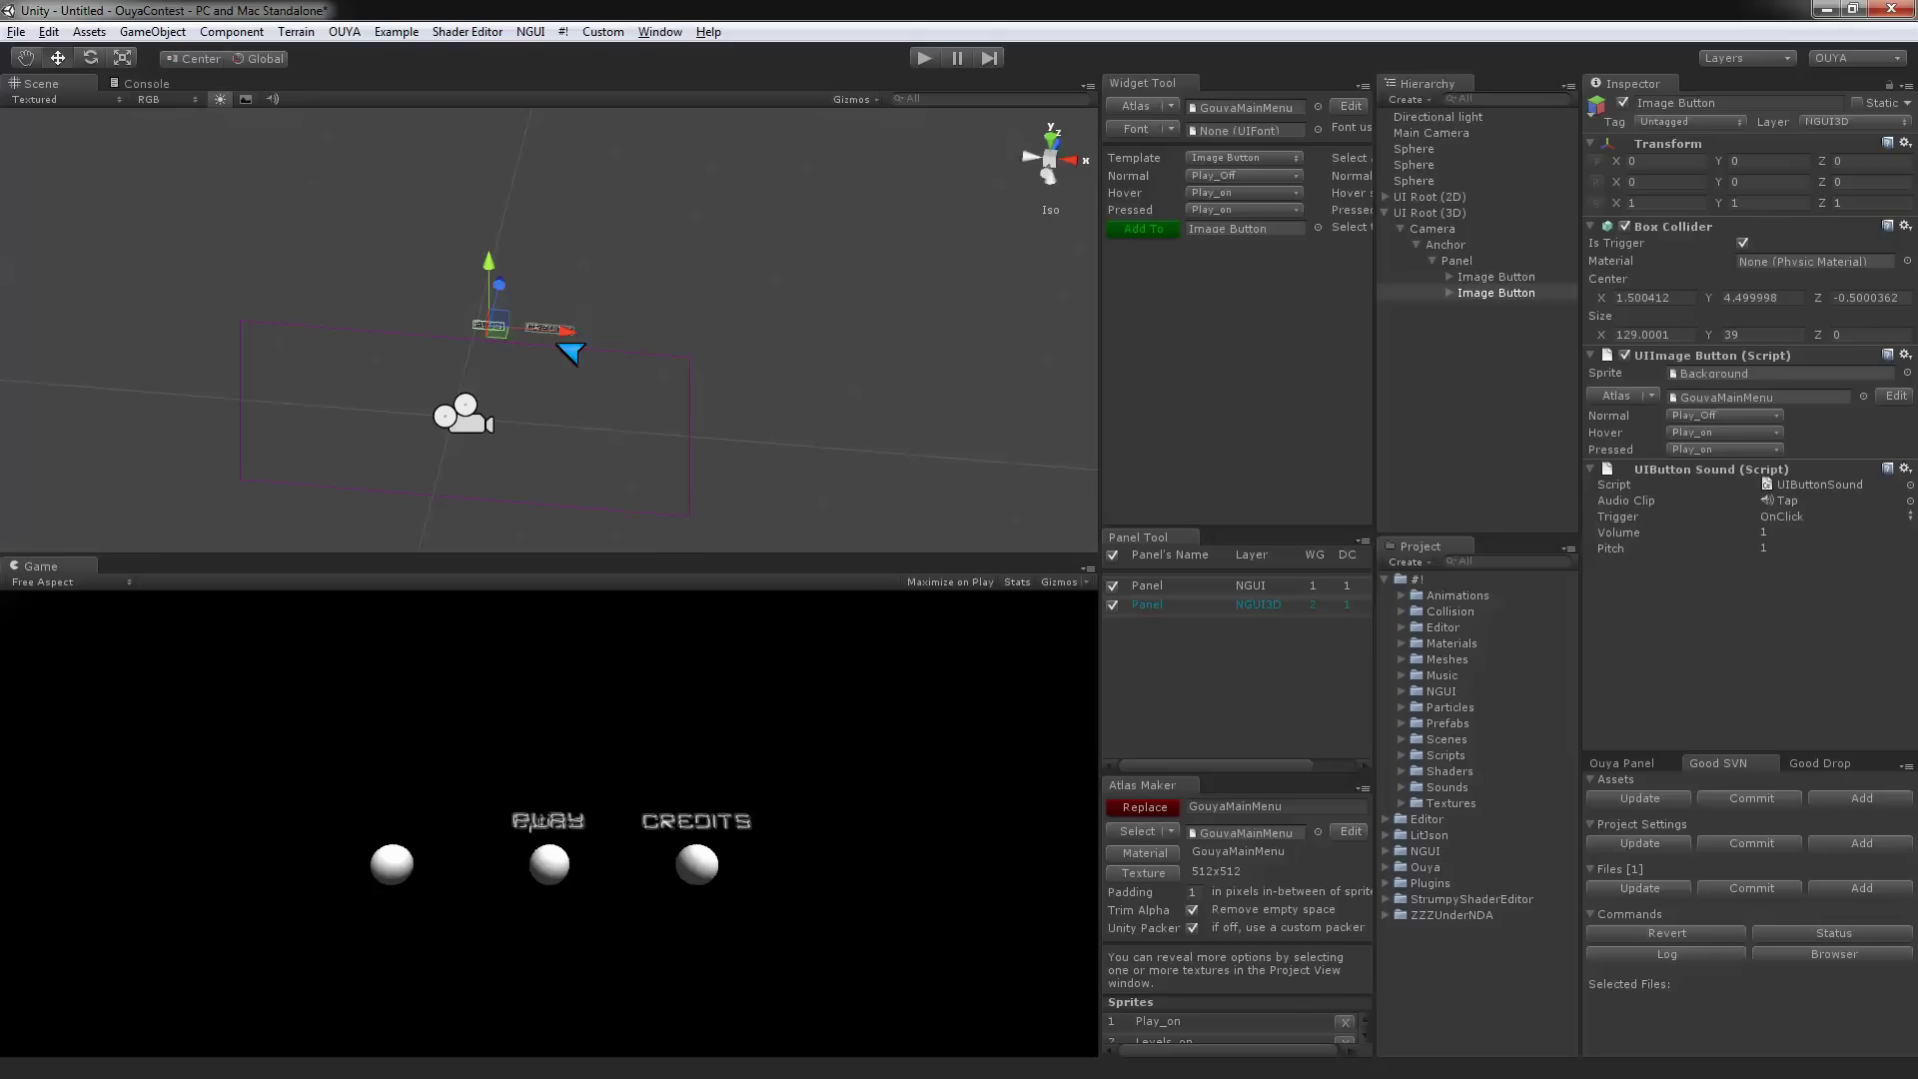
- Move the PLAY button left of Options to X -258.74, then run the game to test
drag(570, 354, 508, 359)
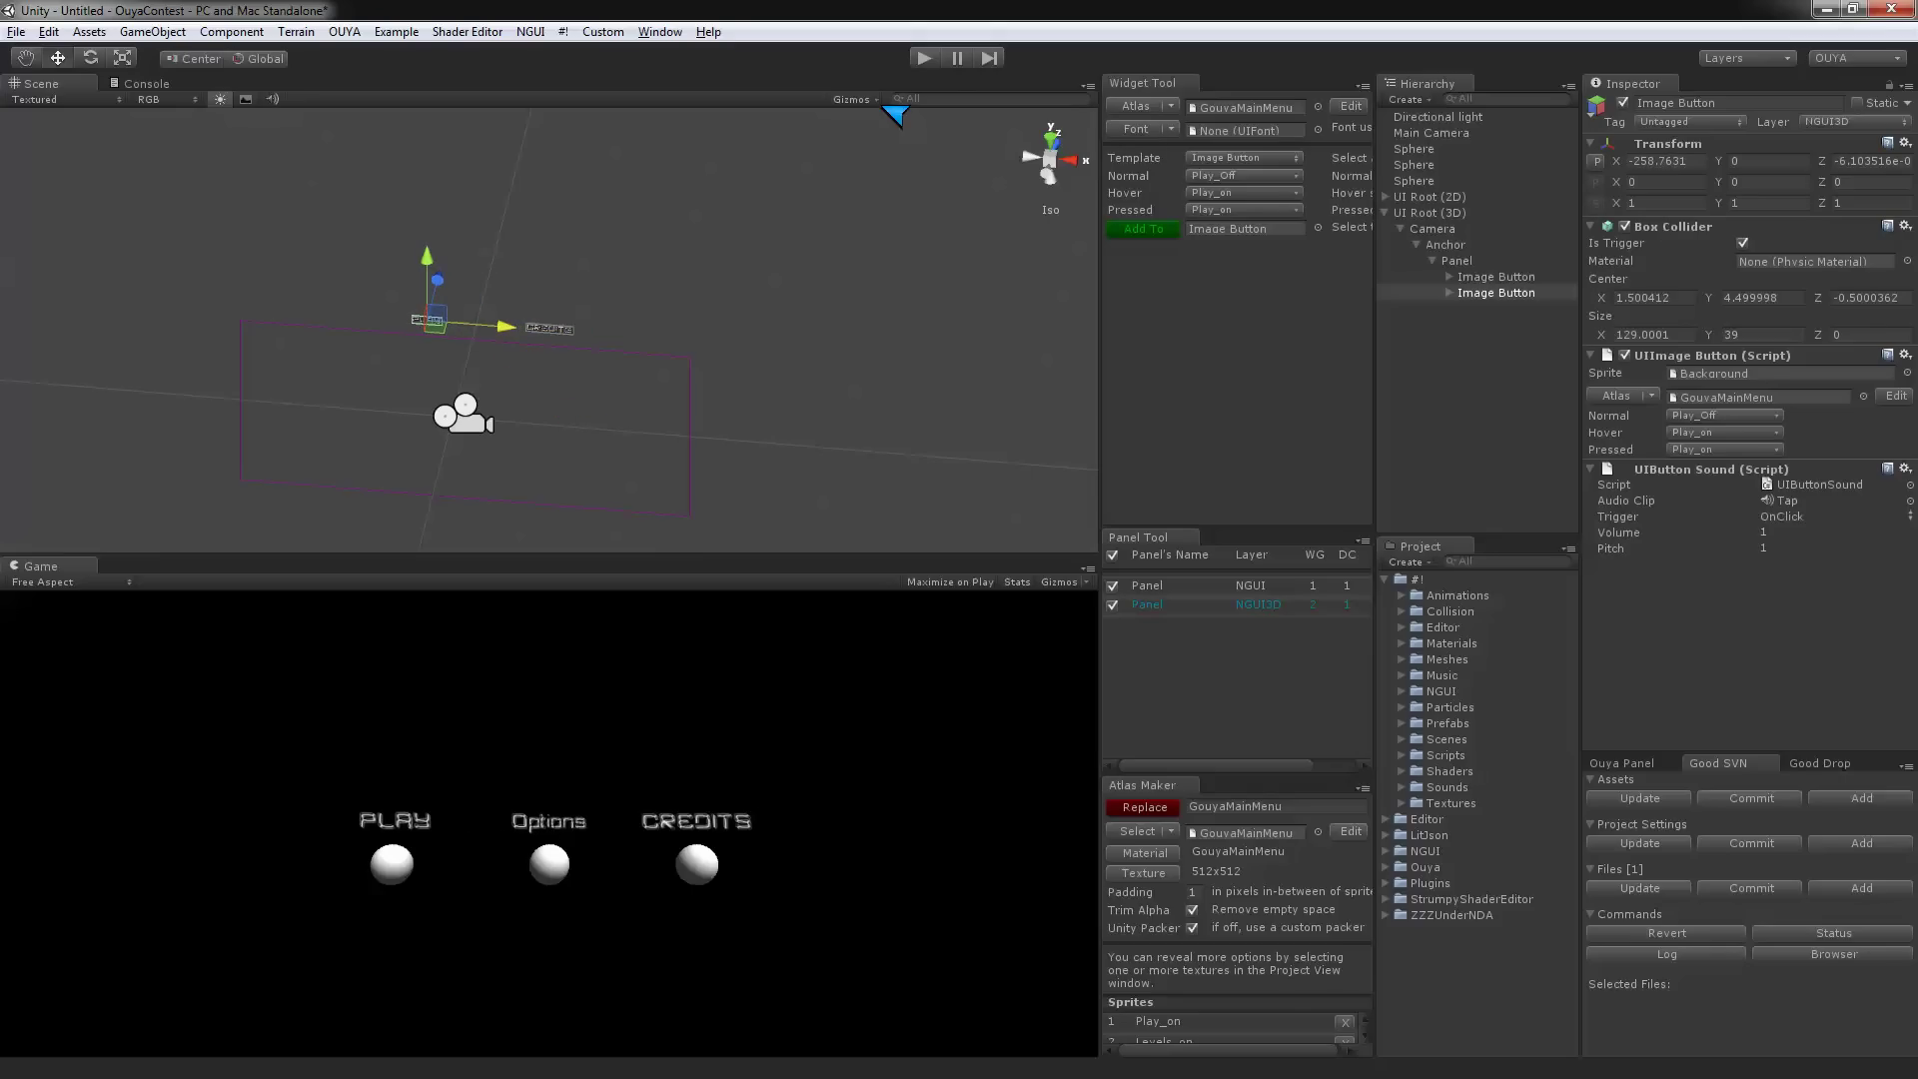
click(935, 60)
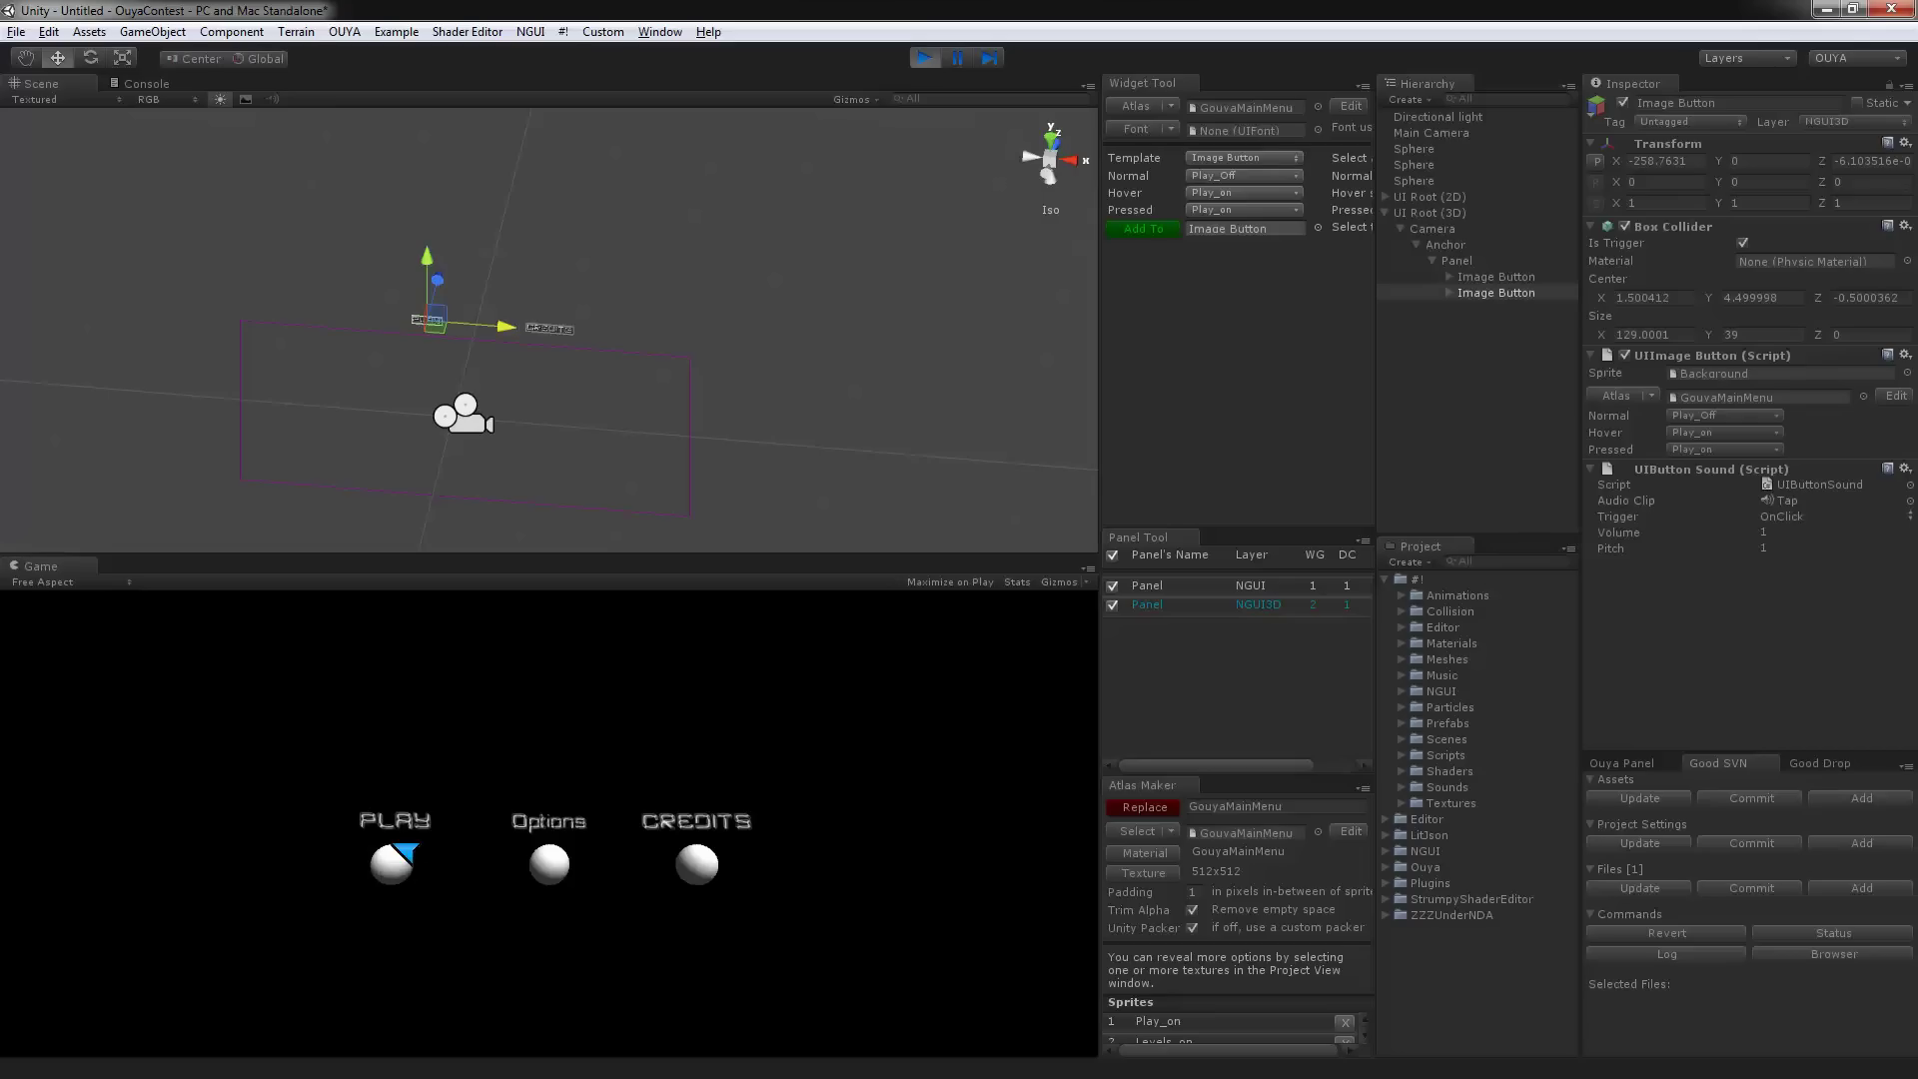
- Stop Play mode and select the second Sphere in the Hierarchy
click(924, 58)
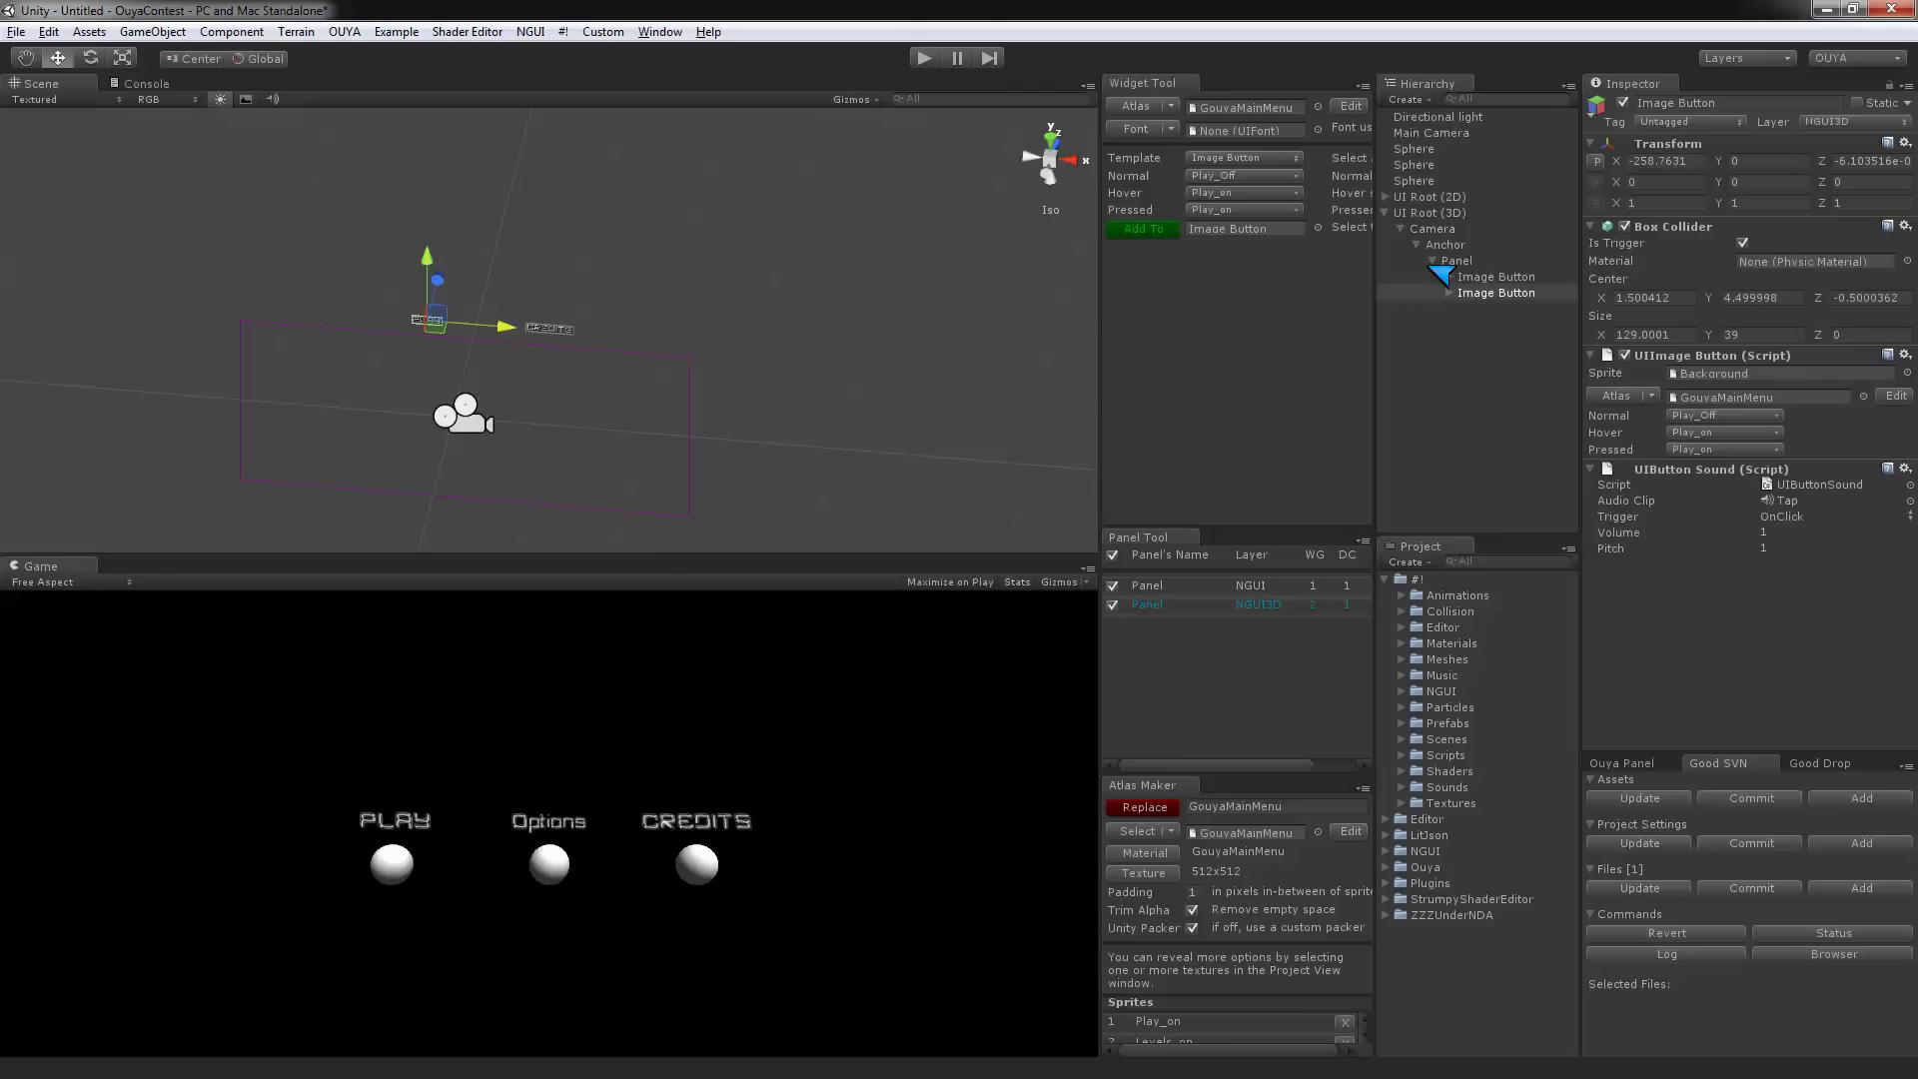
click(1429, 165)
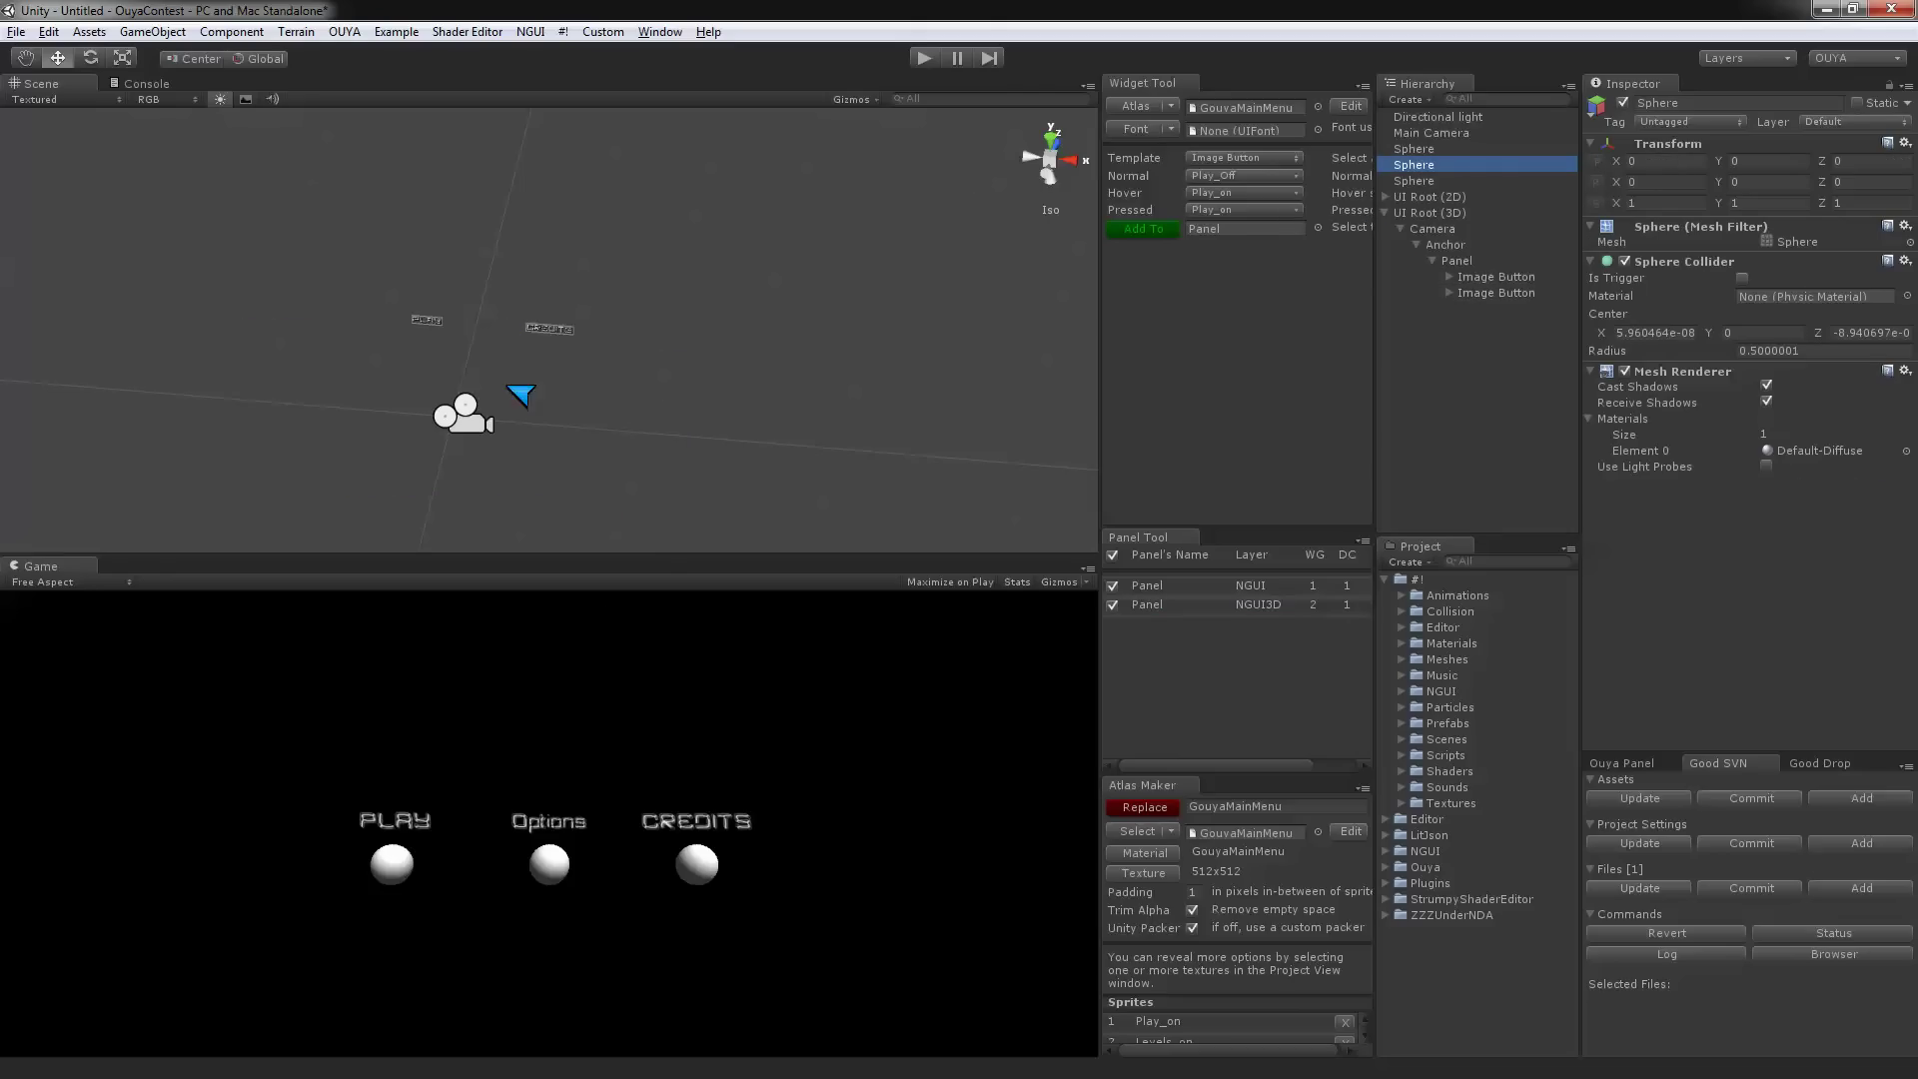
key(f)
scroll(500, 385, down, 5)
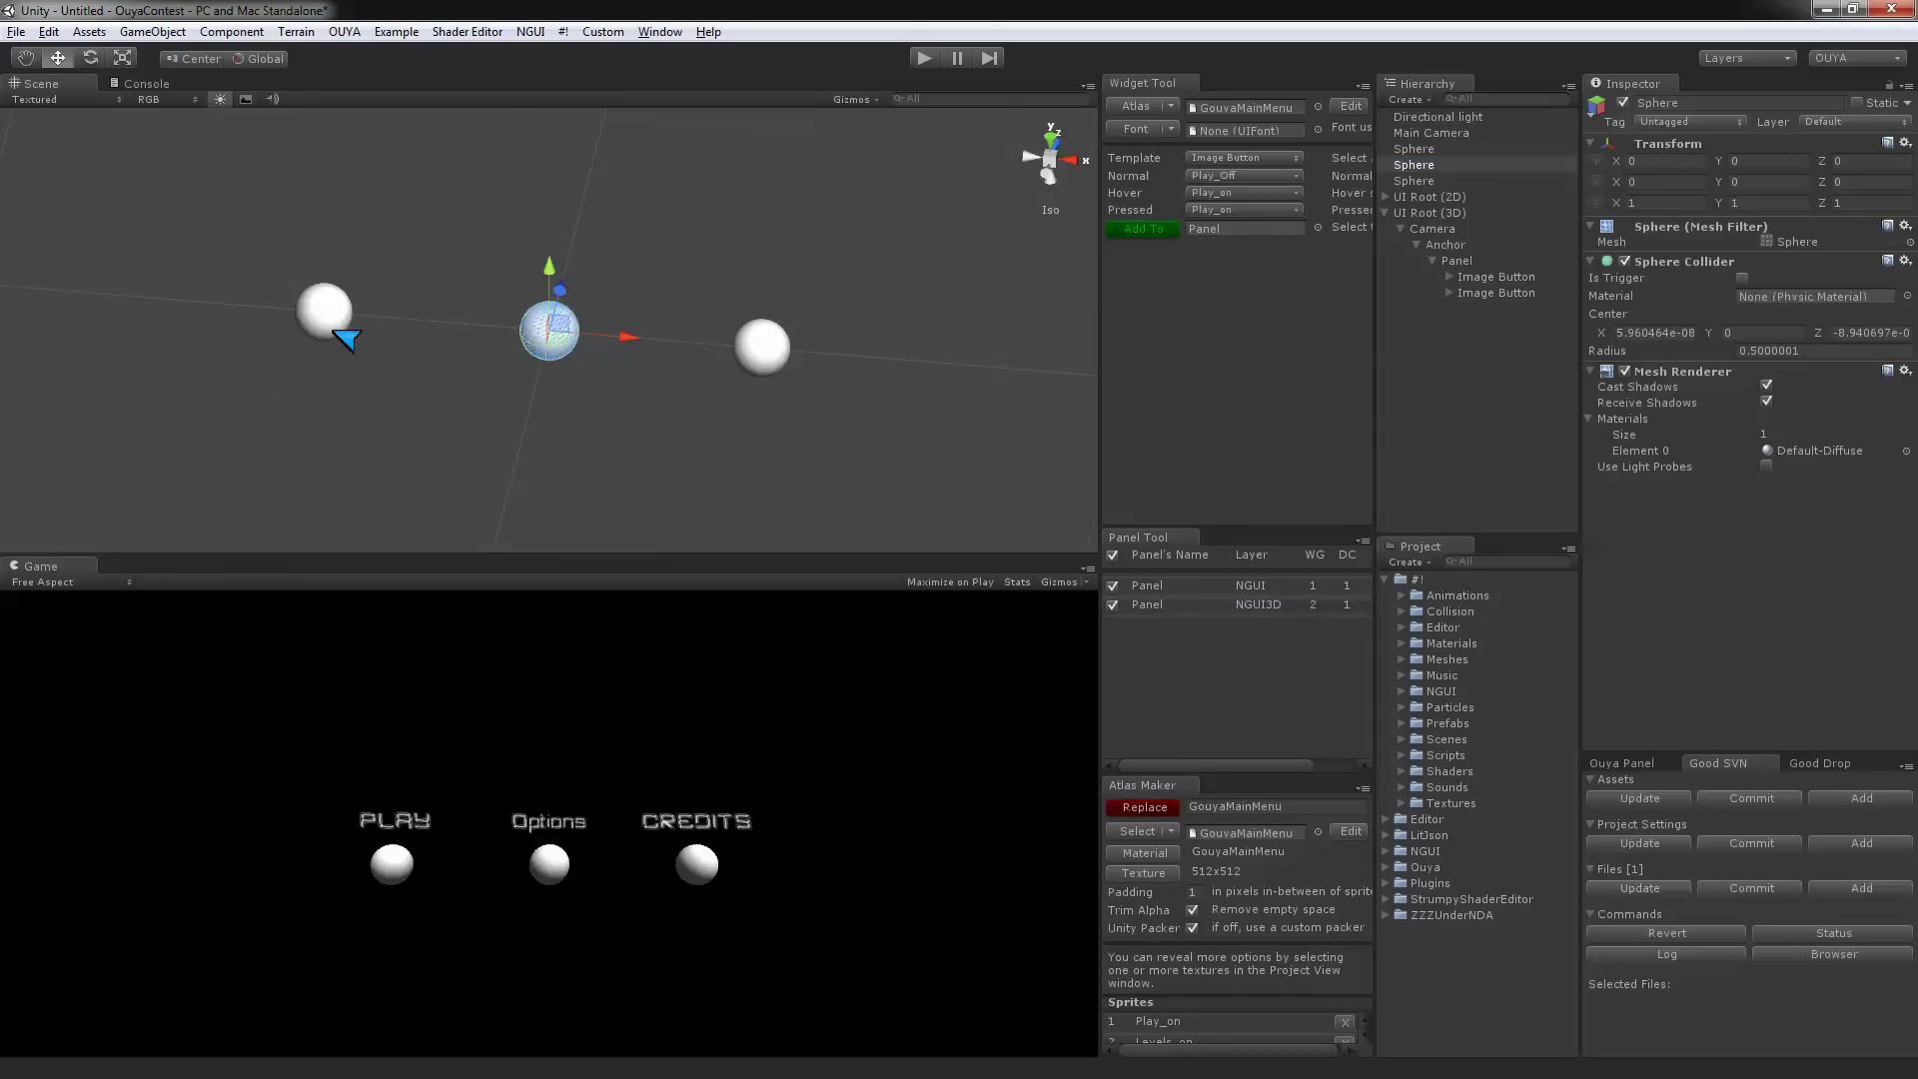
click(336, 316)
drag(409, 327, 379, 367)
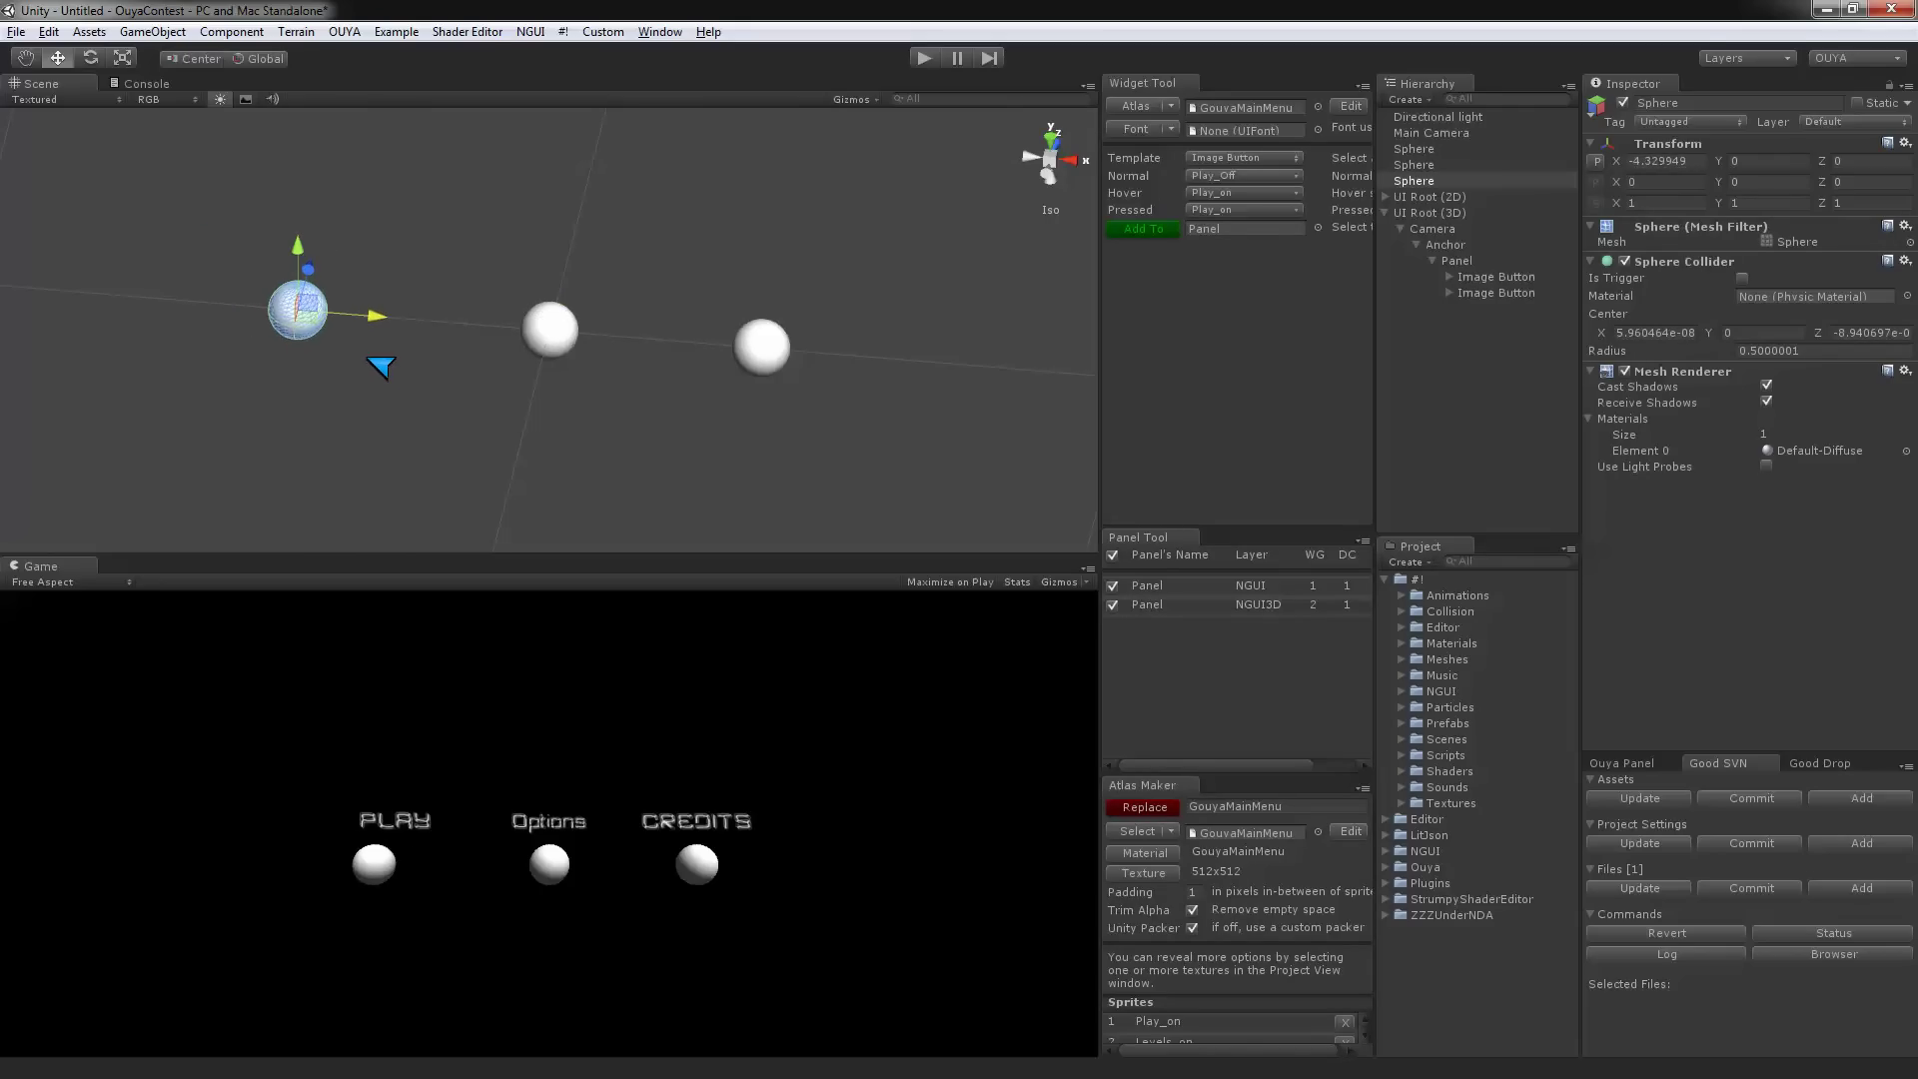
key(ctrl+z)
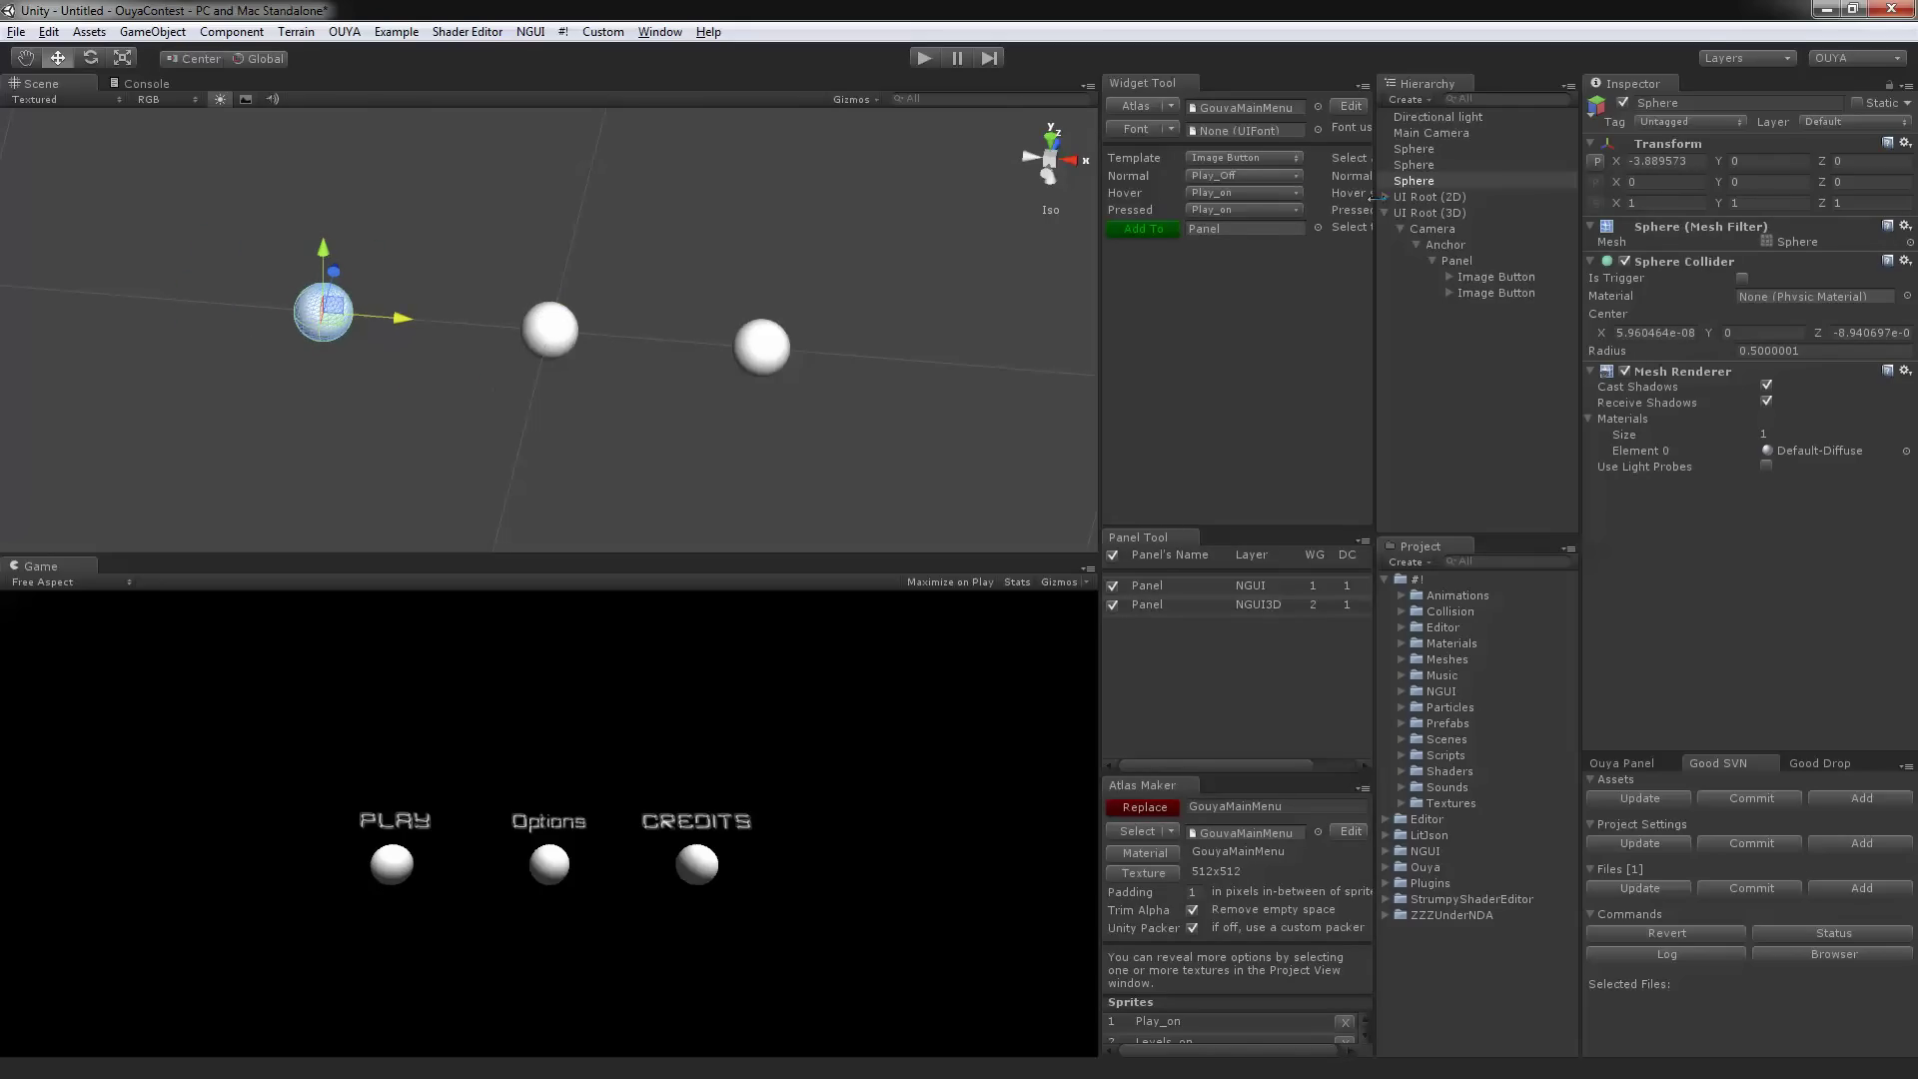
click(1497, 294)
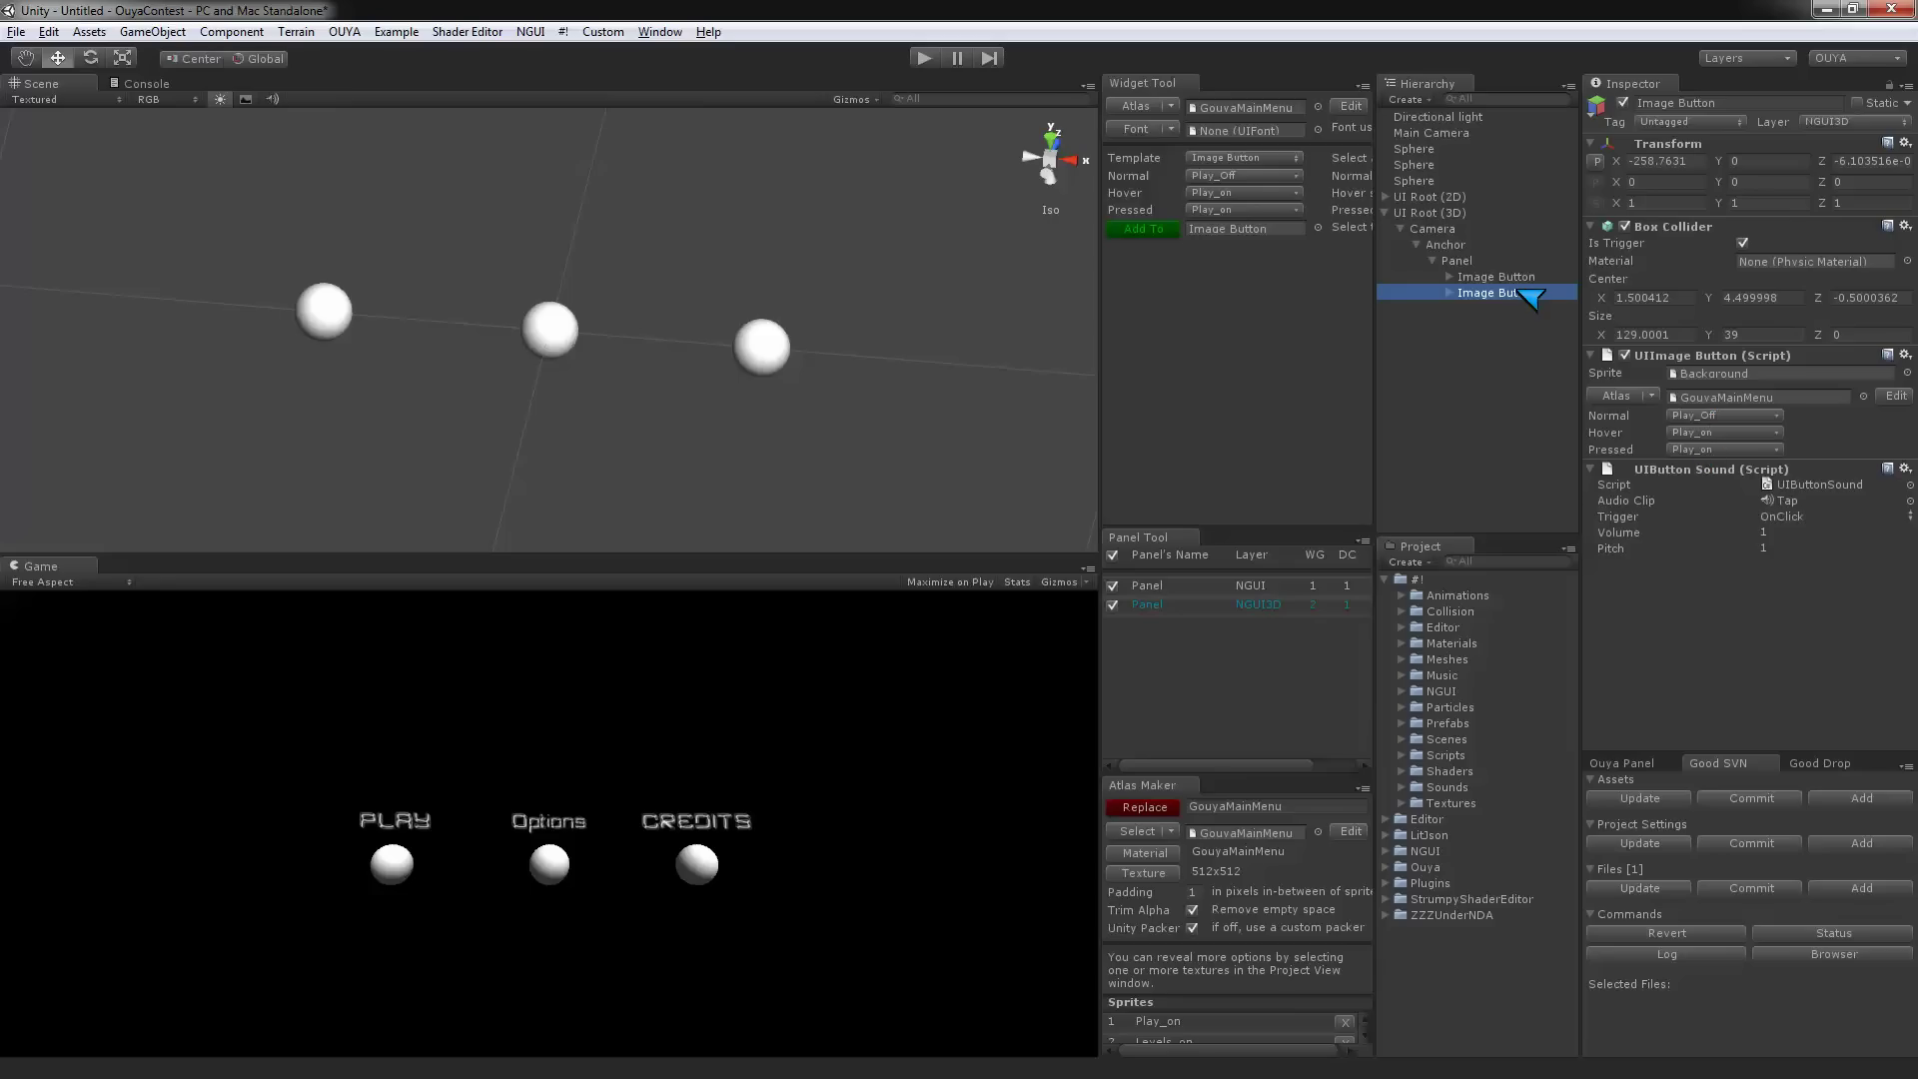
- Rename the button 'play' and the left sphere 'Spherep', then make play a child of Spherep
click(1526, 291)
text(play)
key(Return)
click(1414, 182)
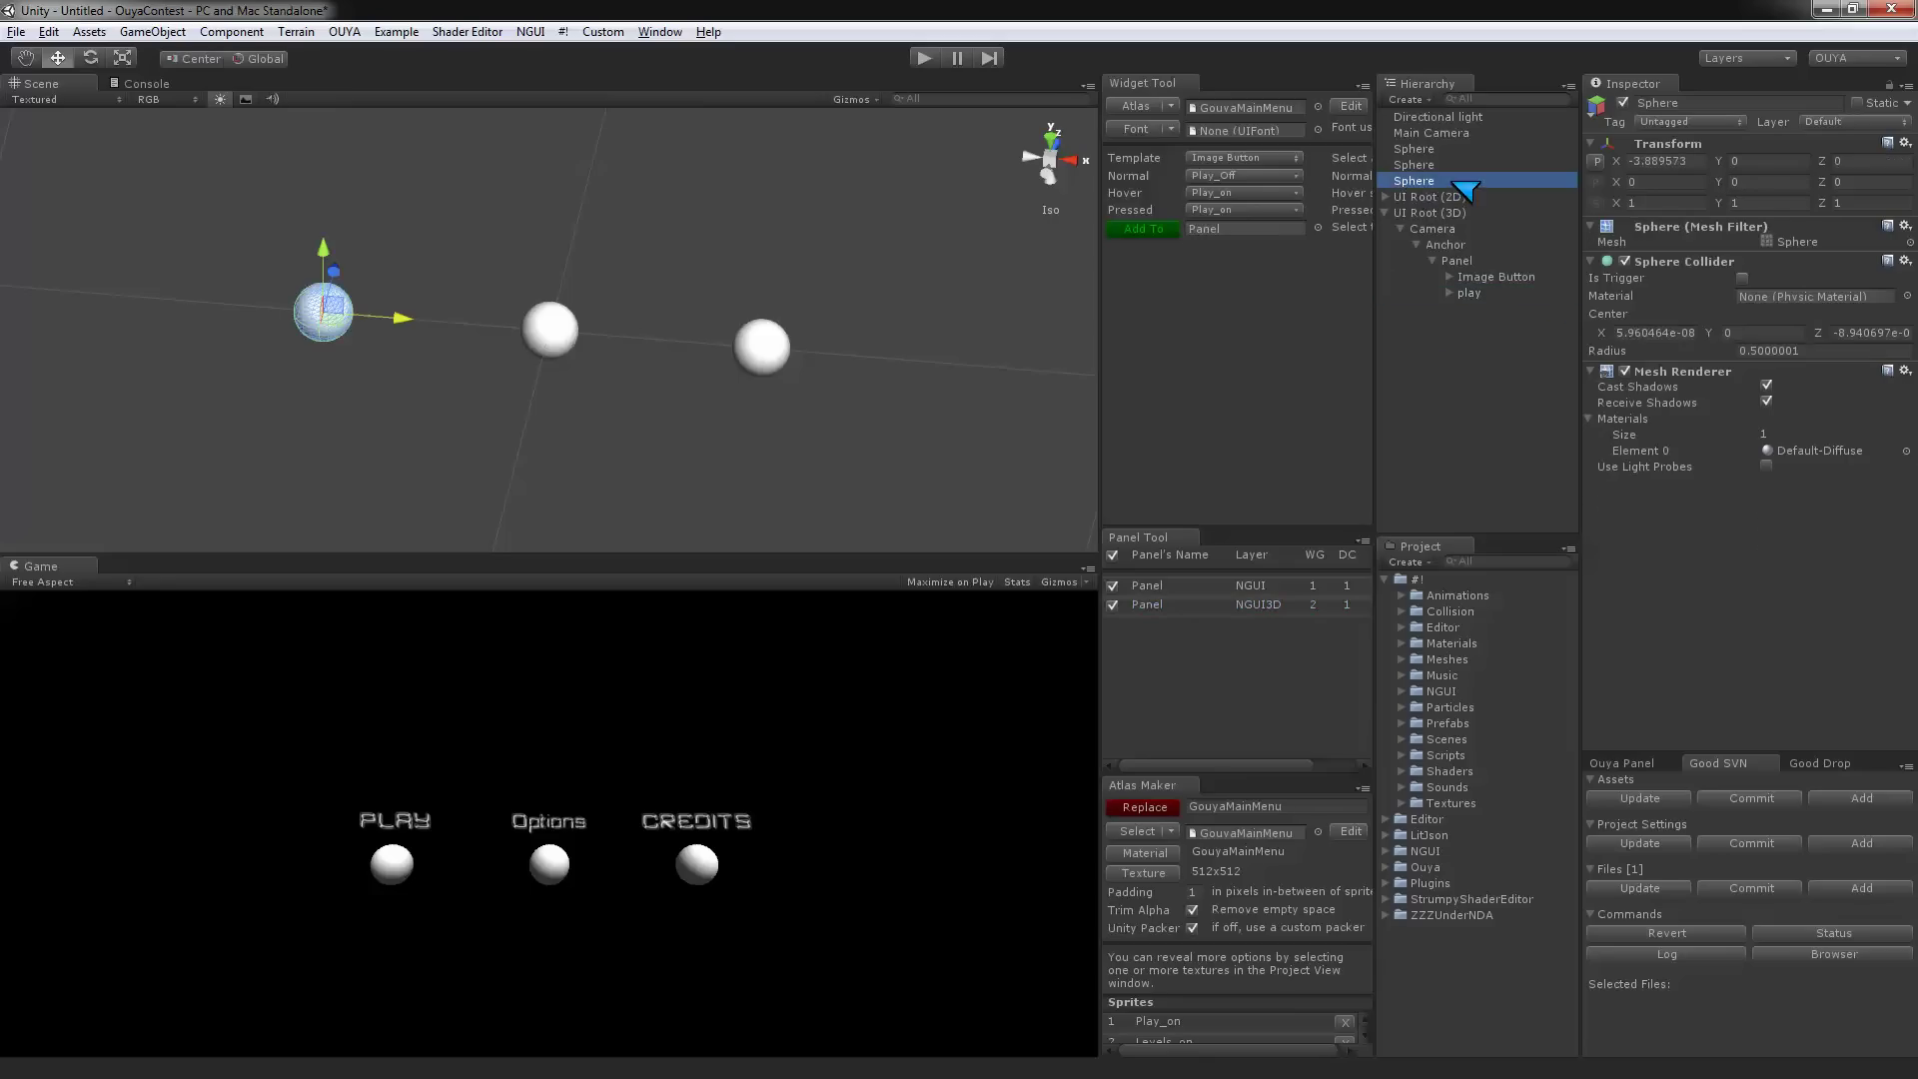
click(1458, 182)
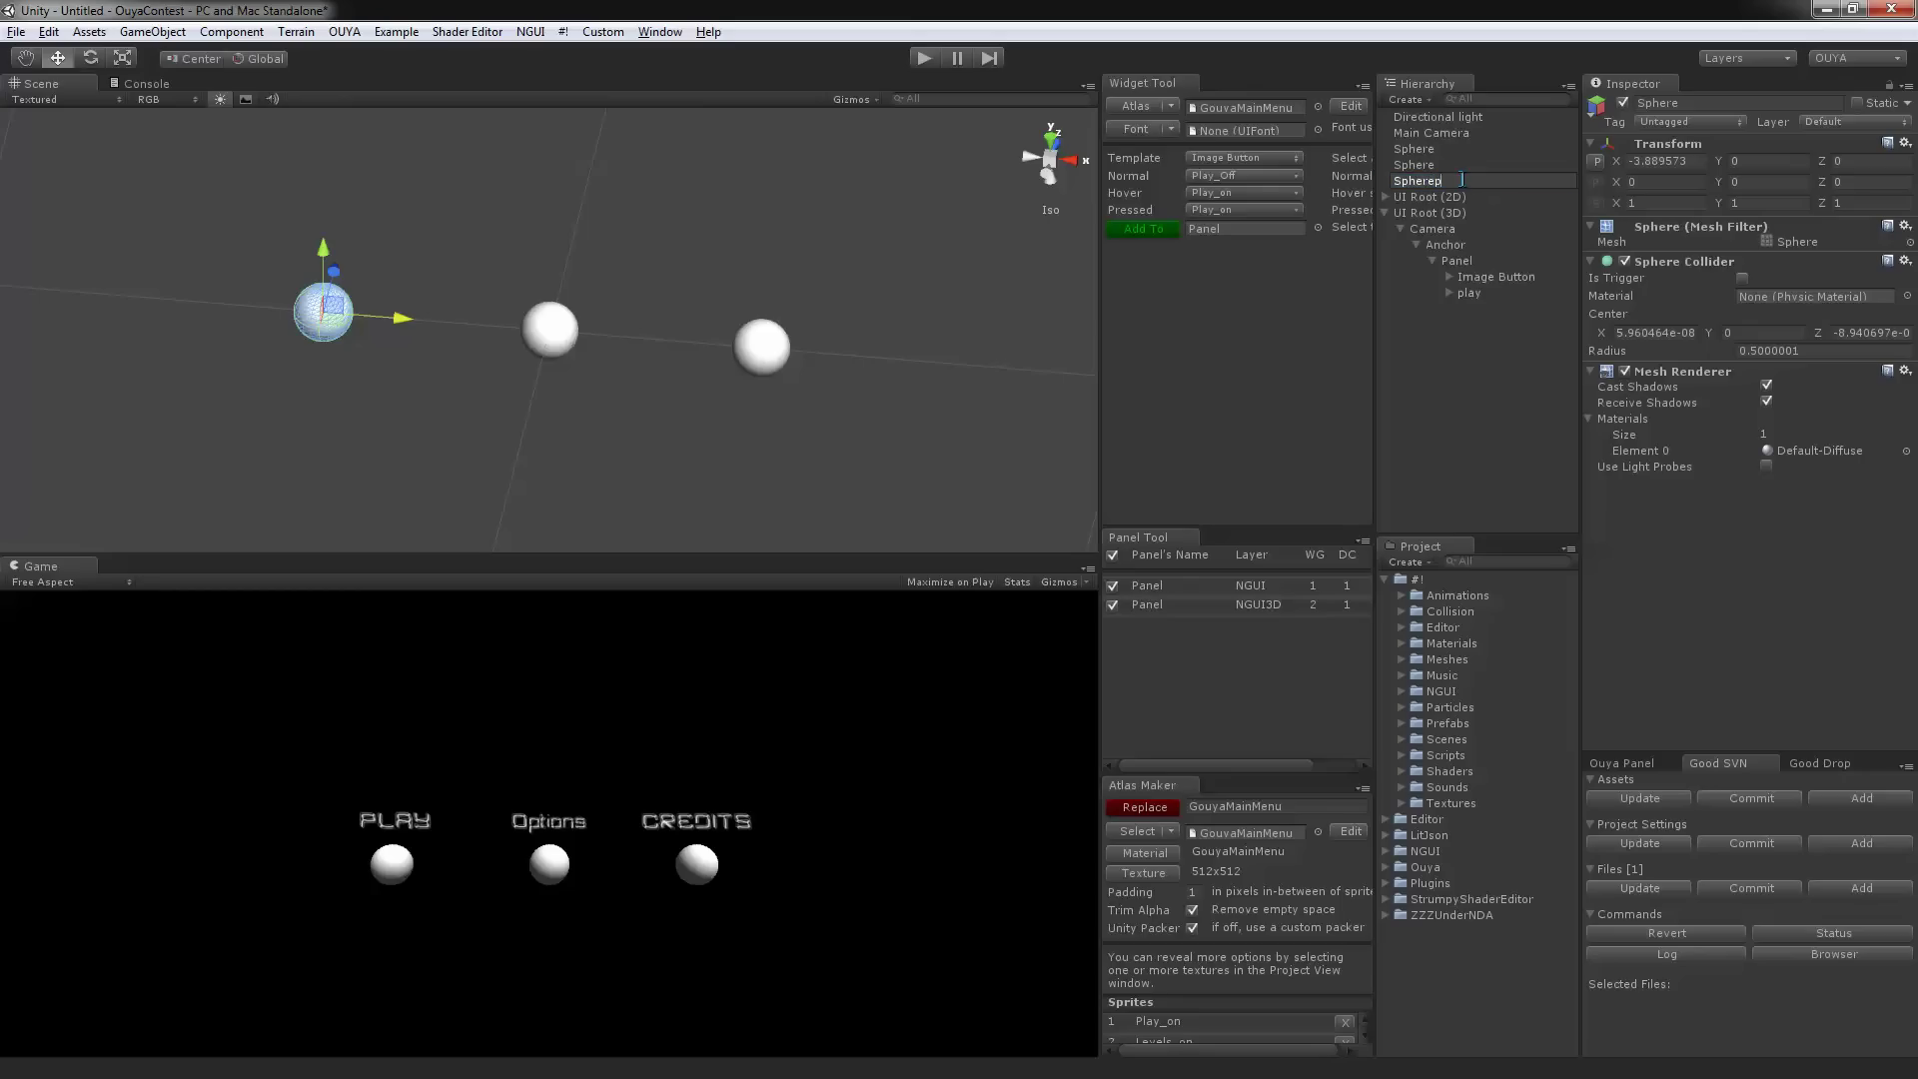
key(Return)
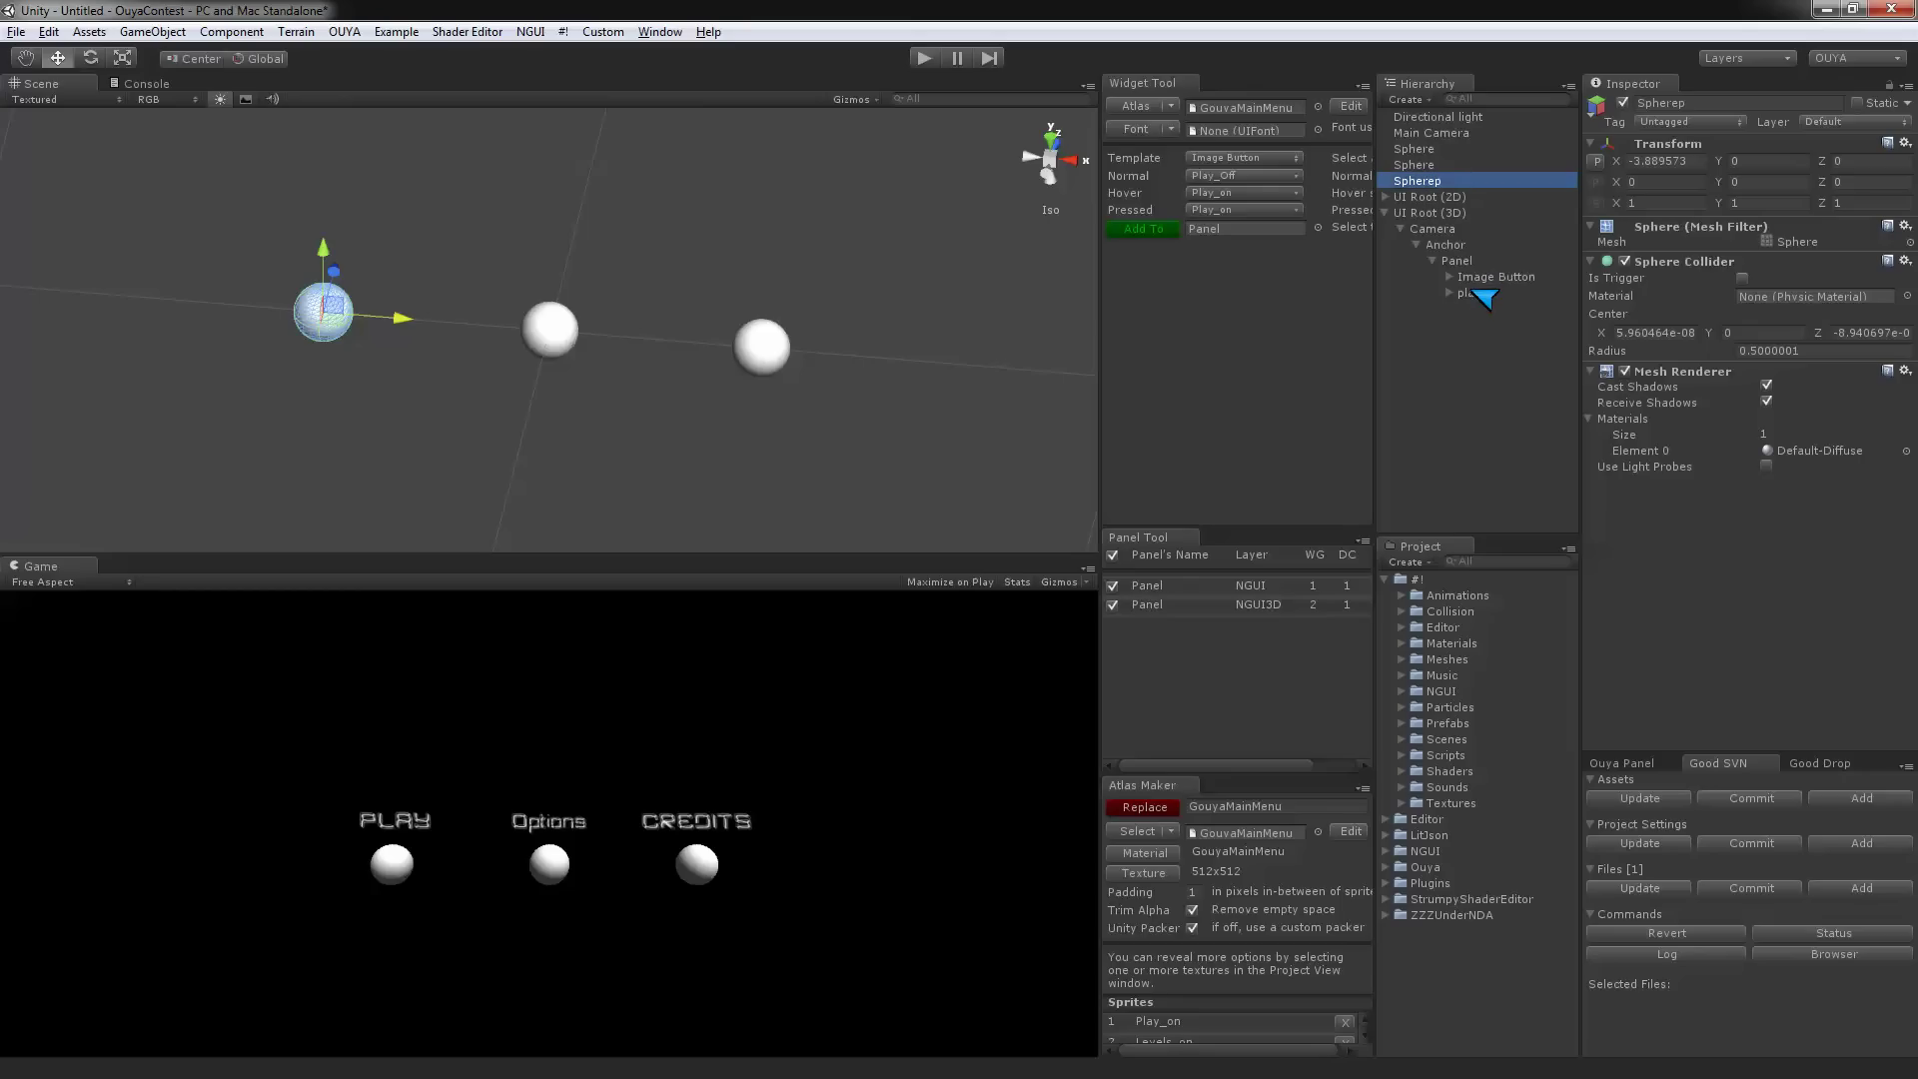
drag(1479, 295, 1434, 187)
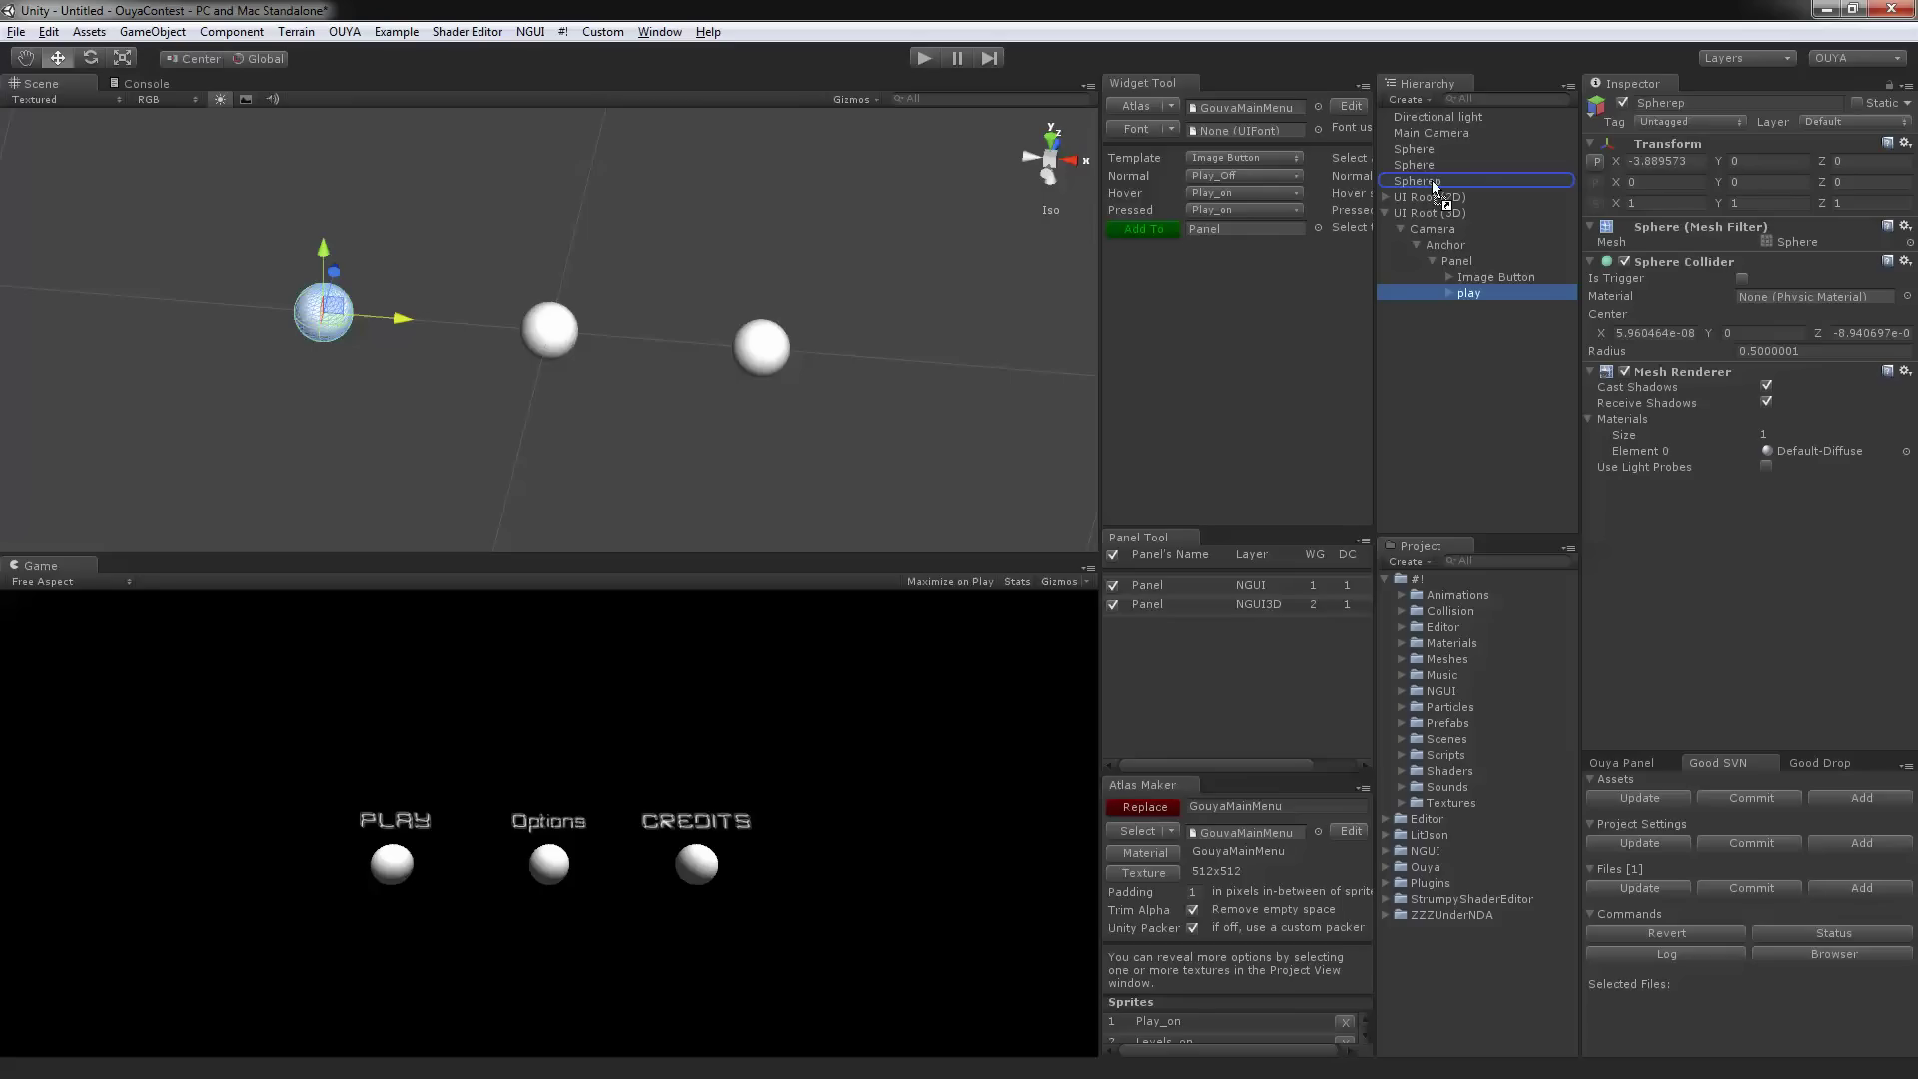
drag(1434, 187, 1437, 188)
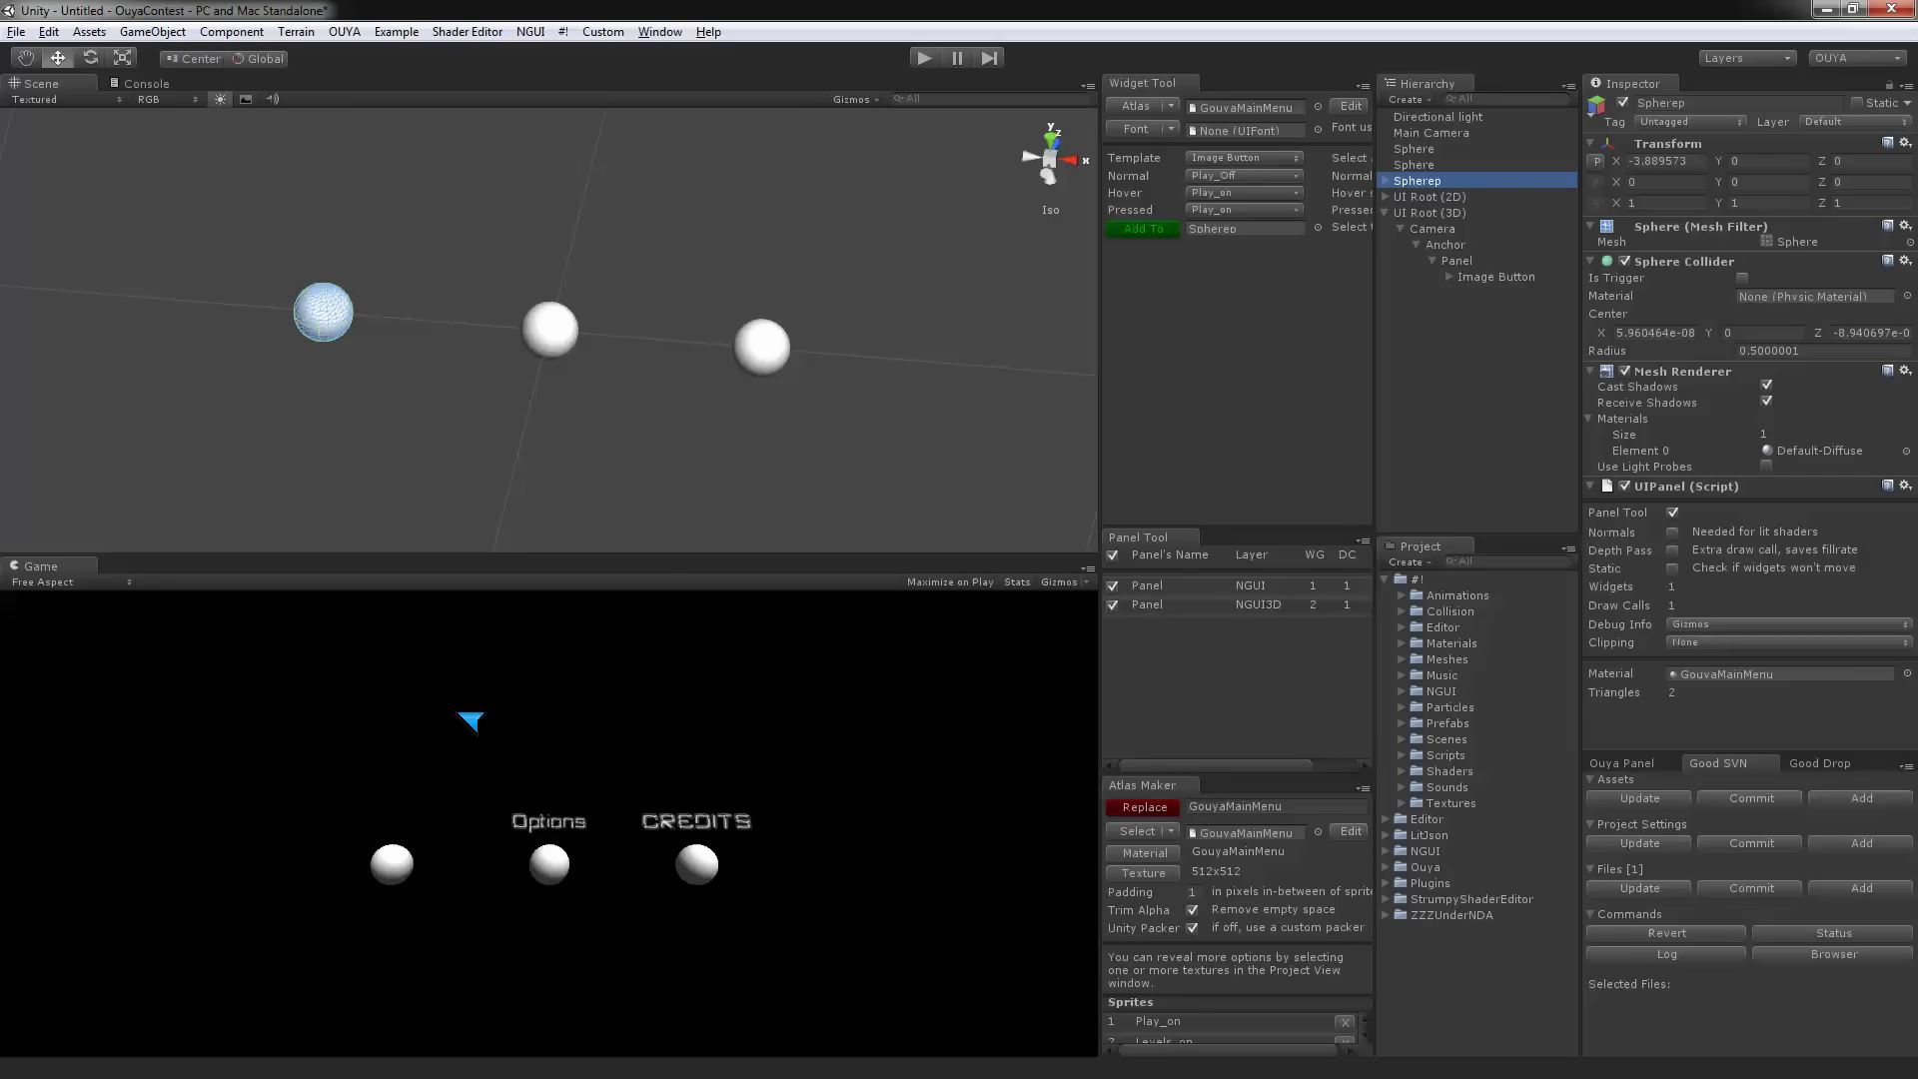
- Expand Spherep, select play, and move it along X to about 0.33 onto the left sphere
scroll(419, 518, down, 10)
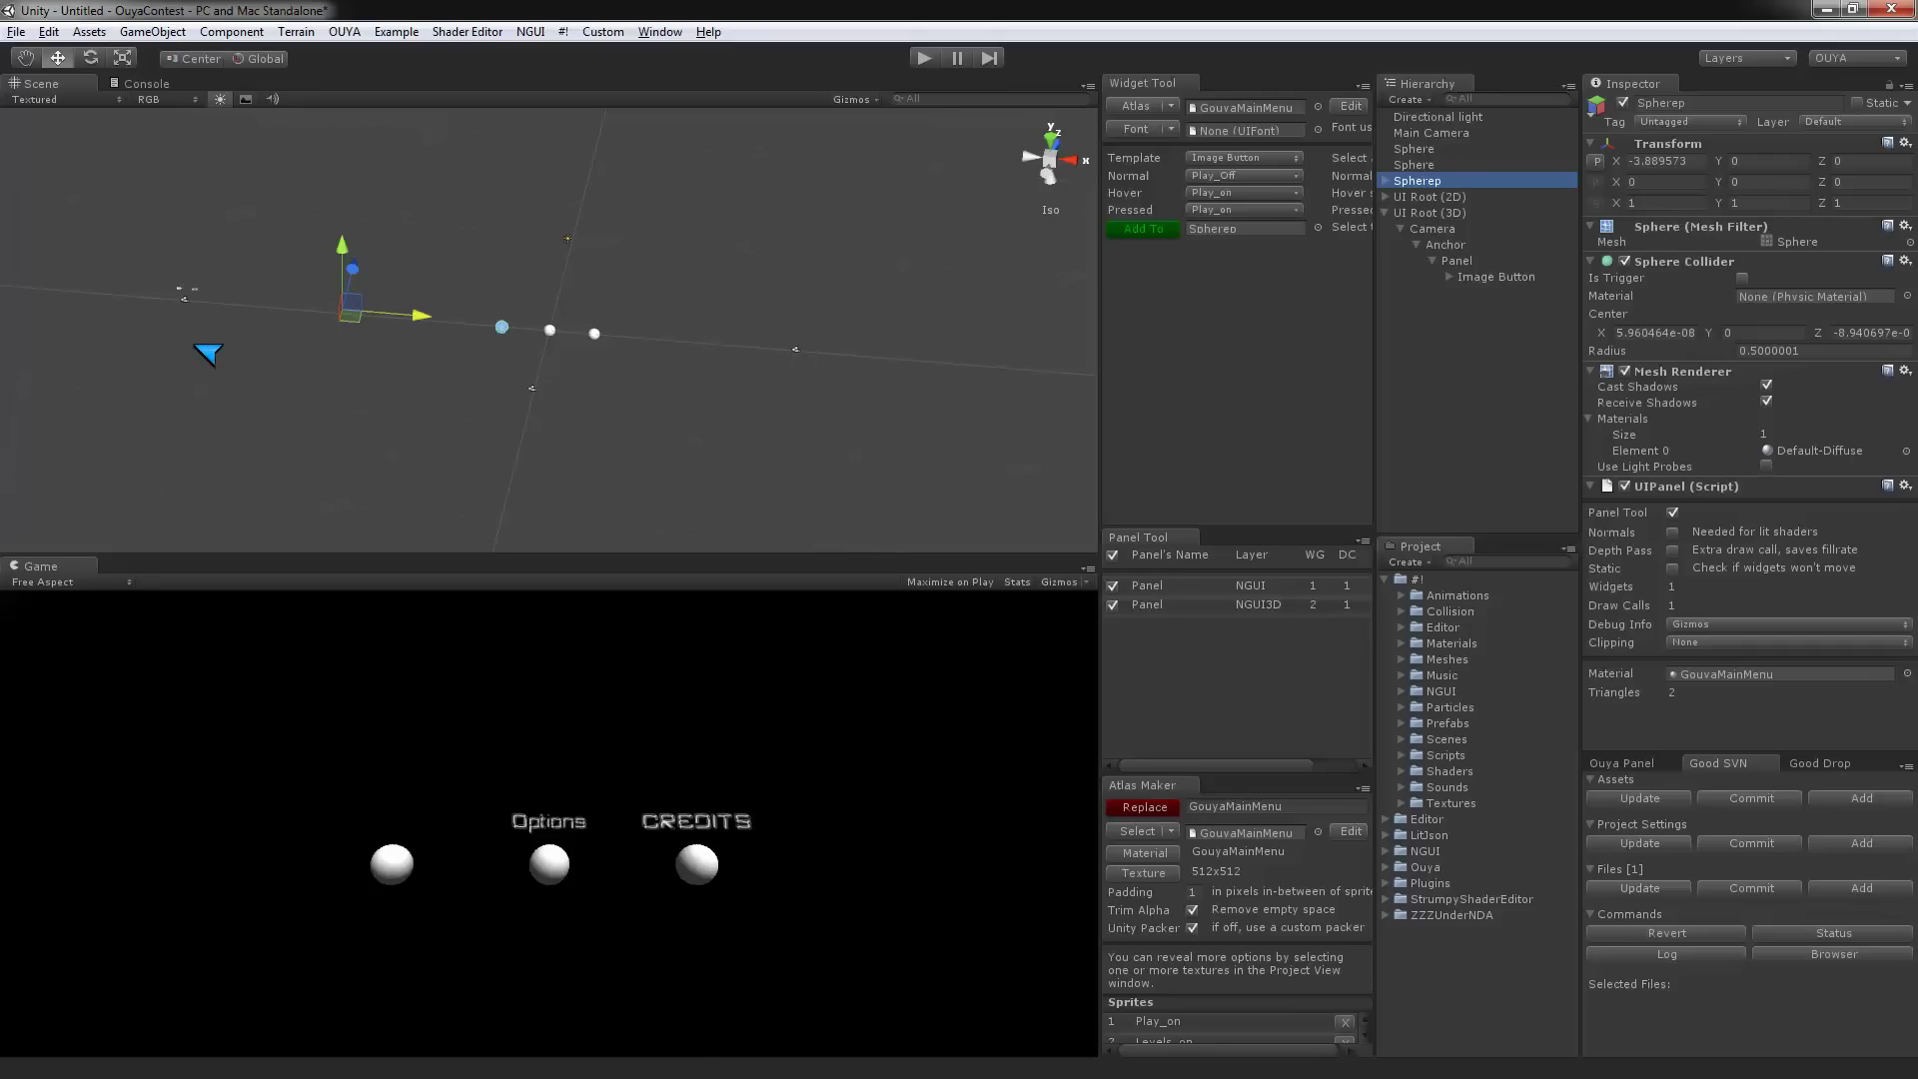
alt+drag(250, 367, 597, 392)
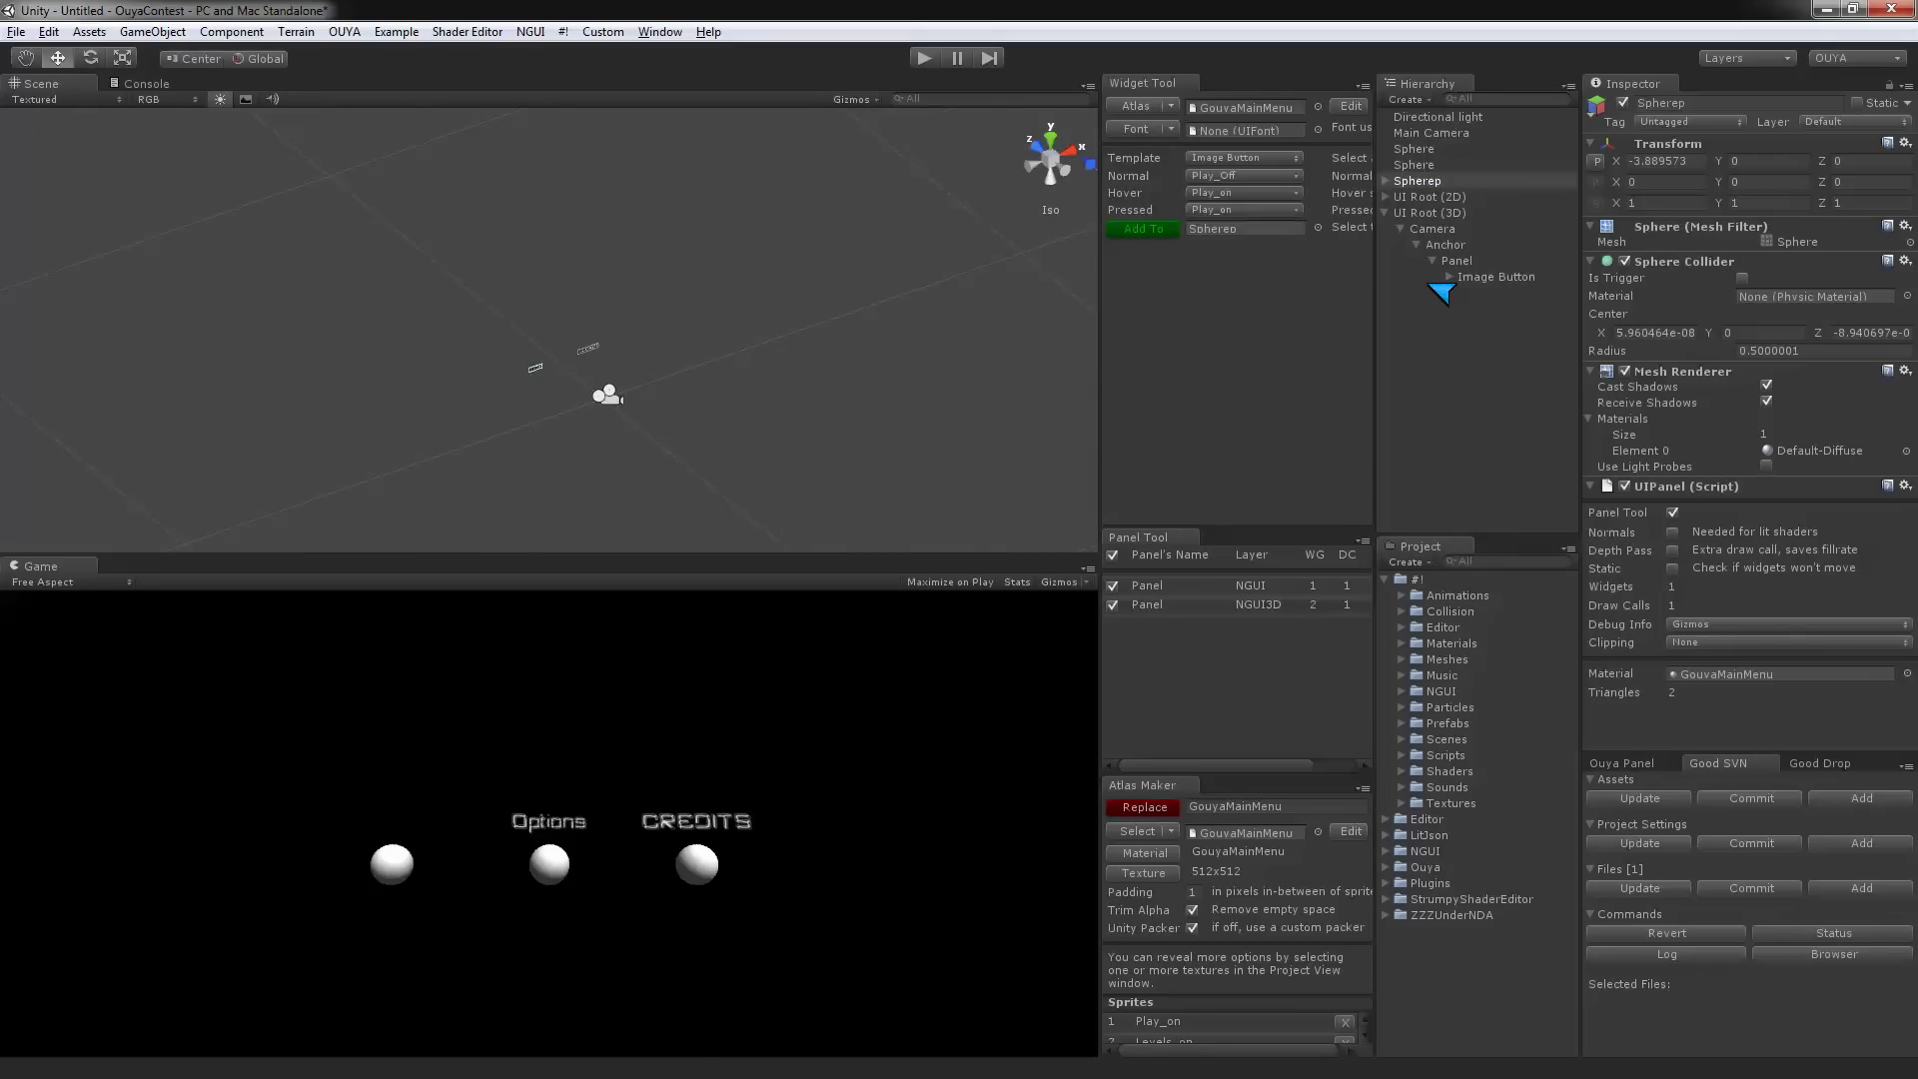
click(1384, 181)
click(1403, 197)
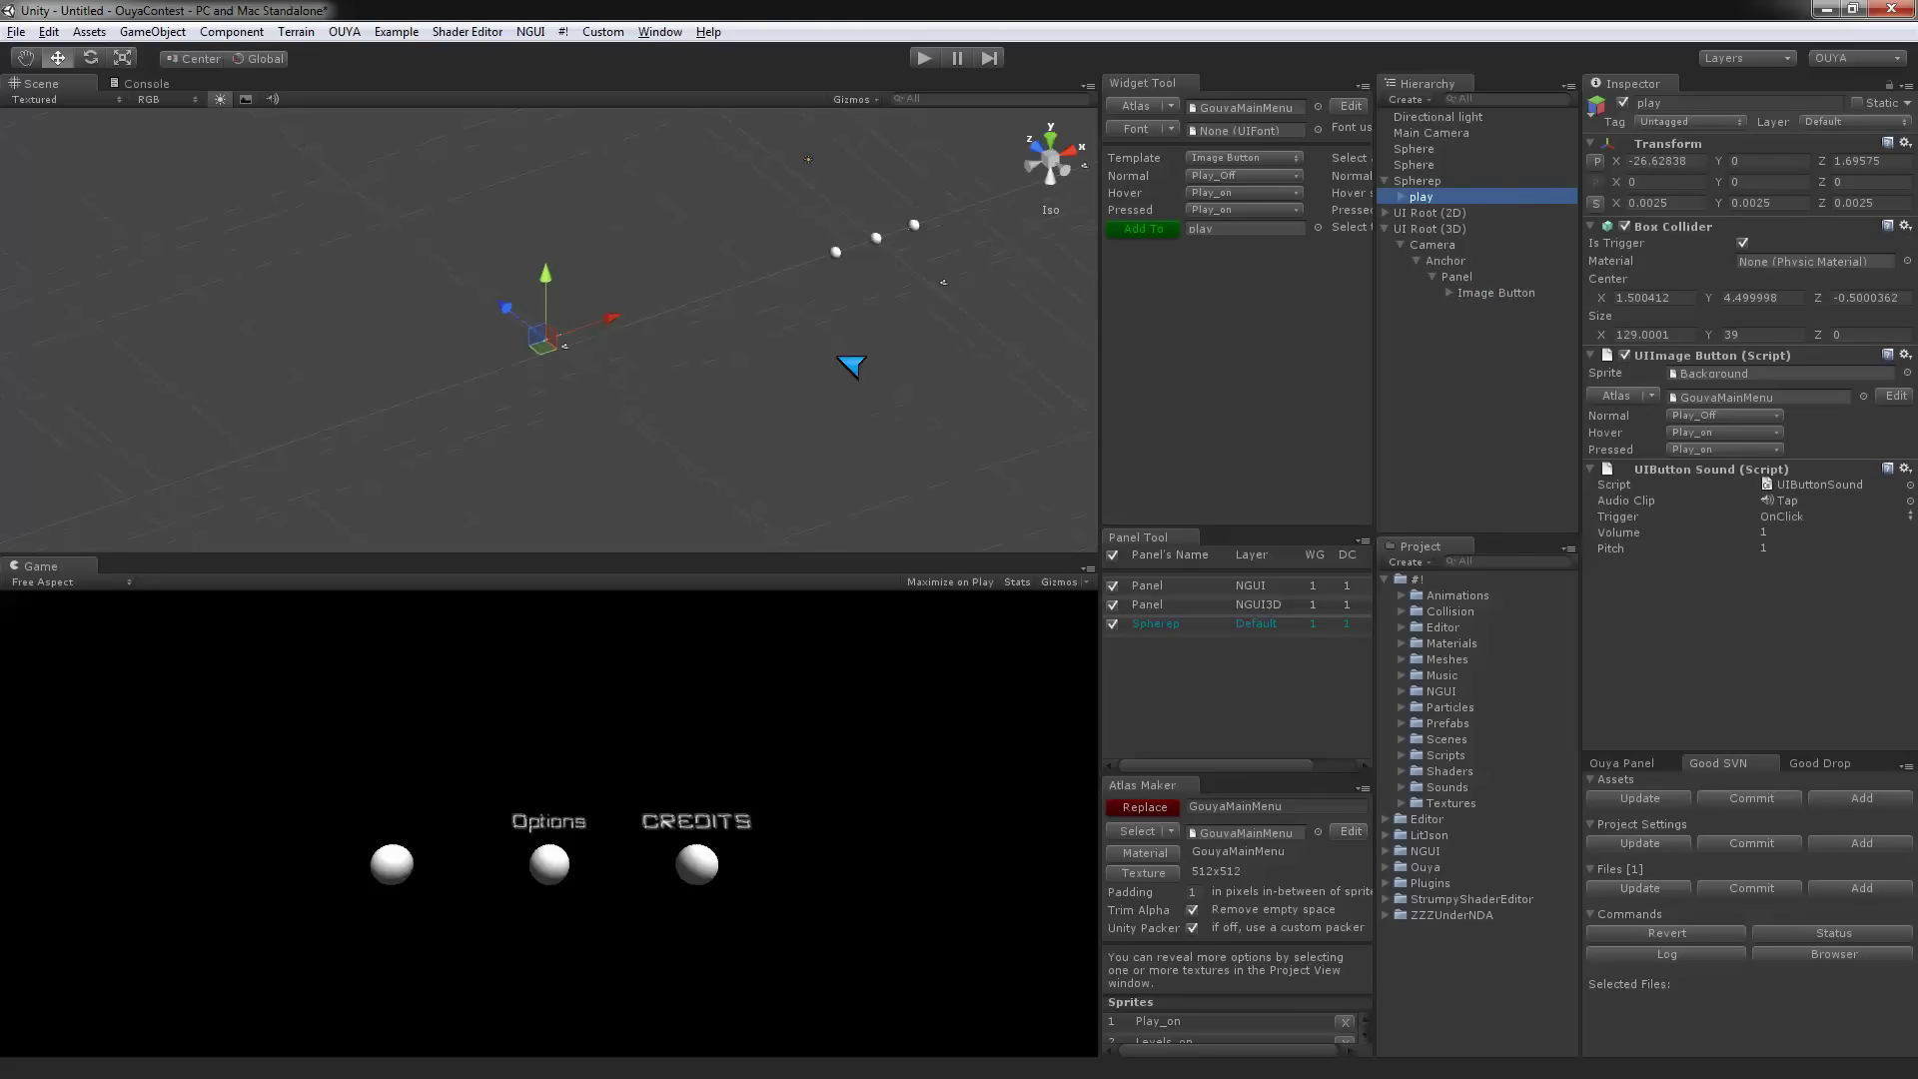
drag(633, 331, 917, 256)
click(919, 256)
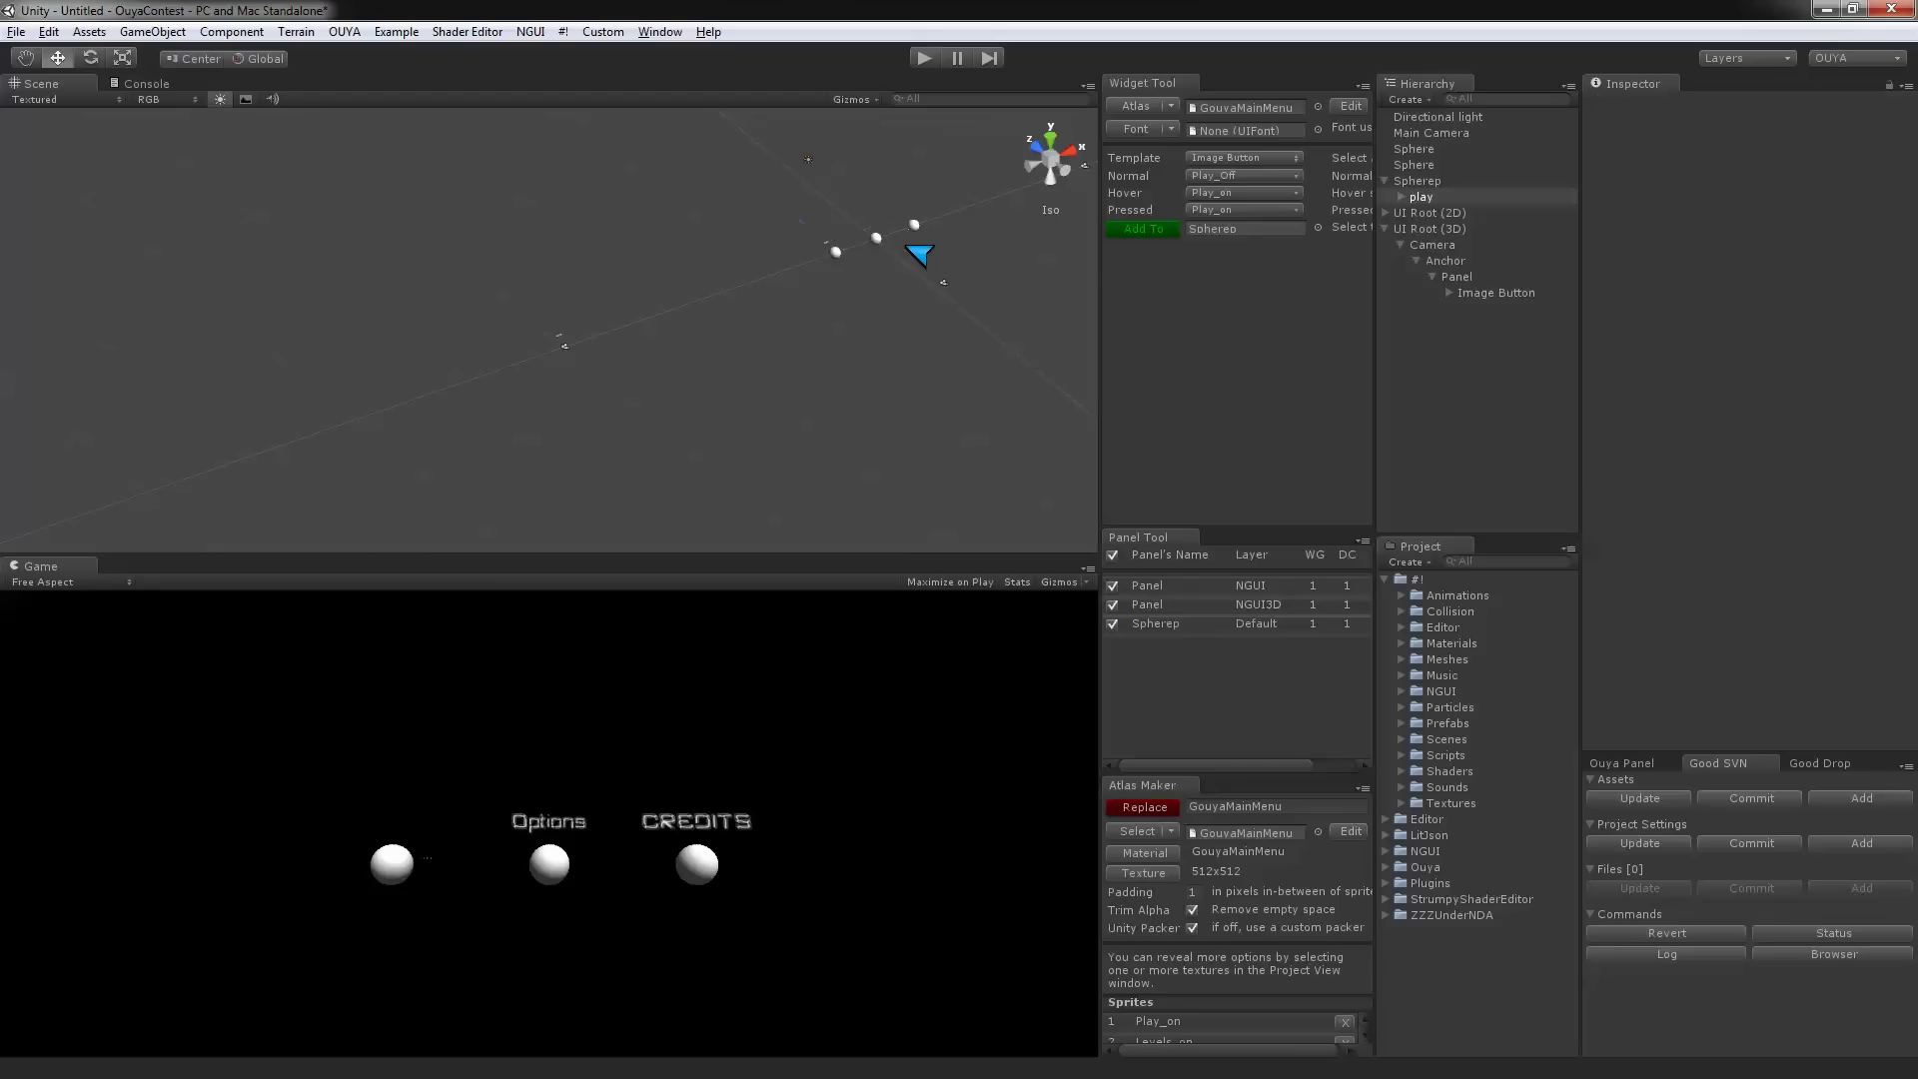
click(825, 242)
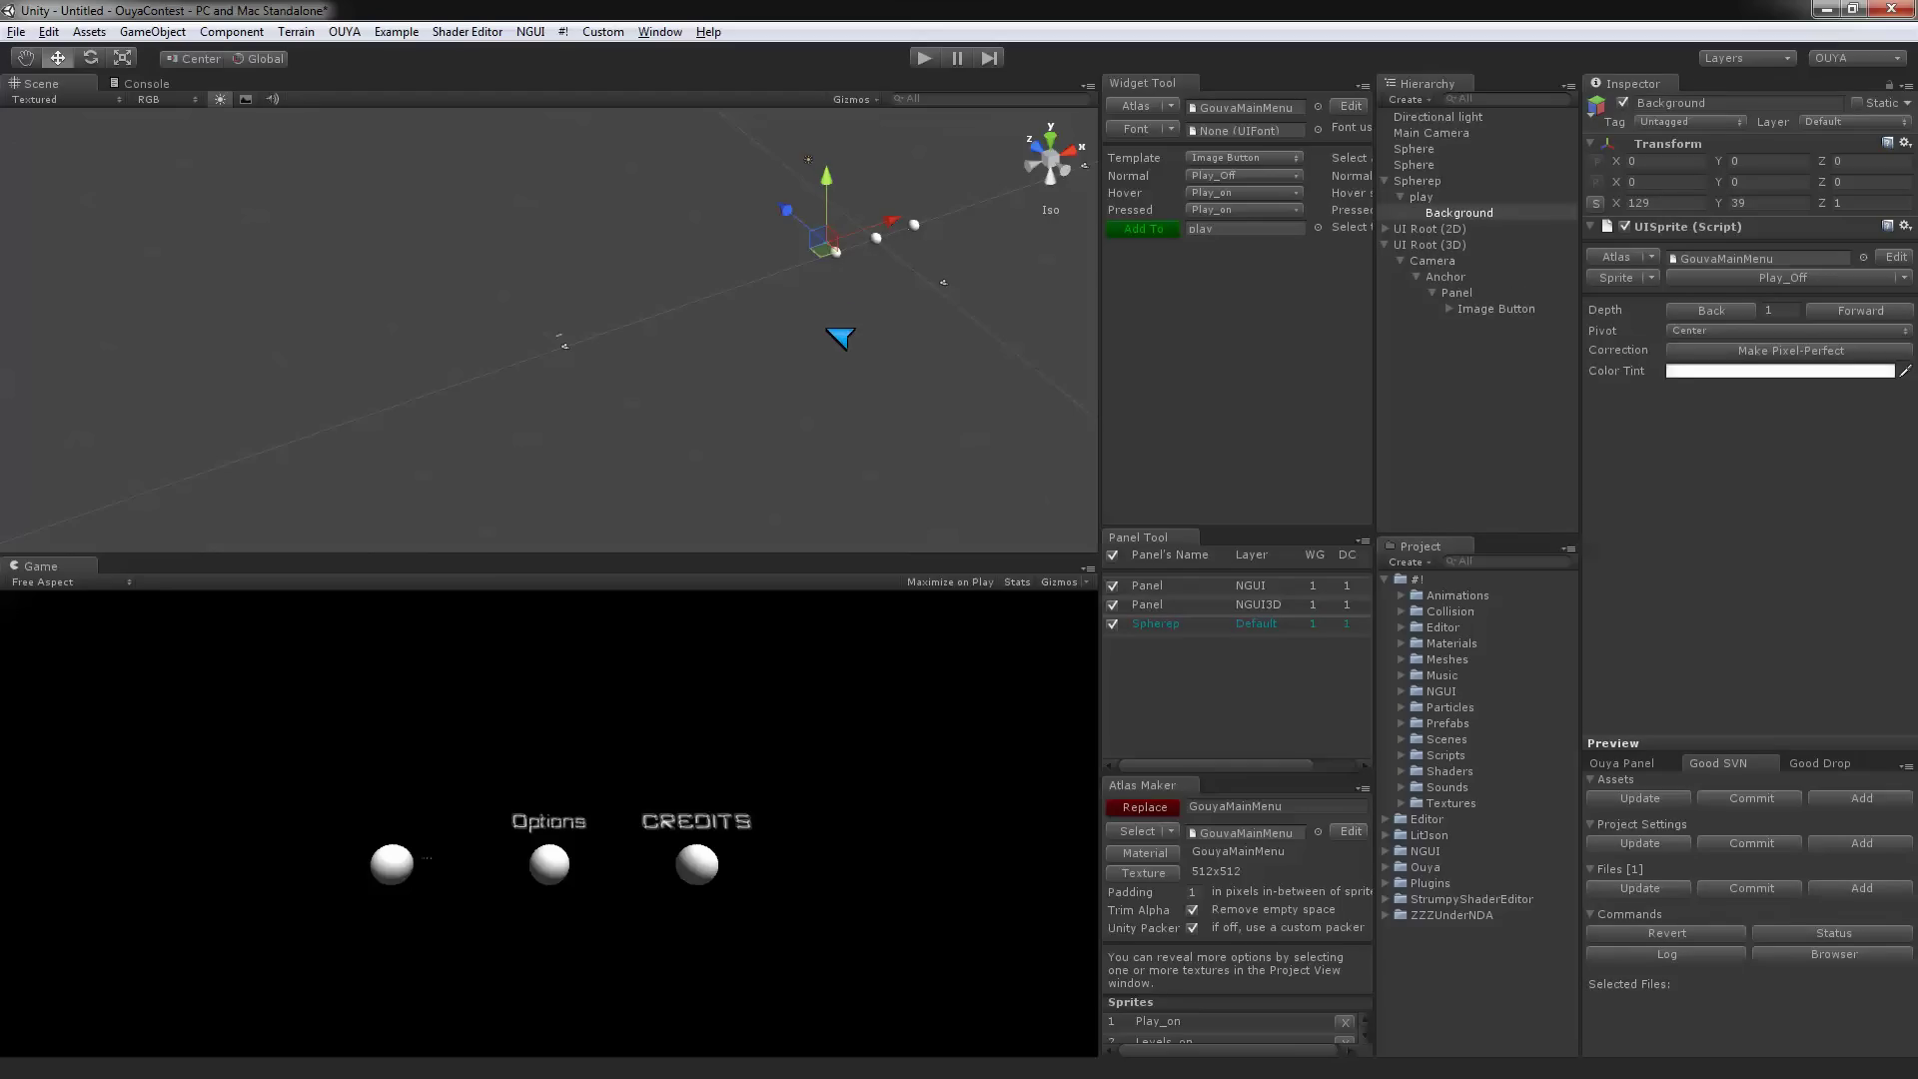
click(1439, 199)
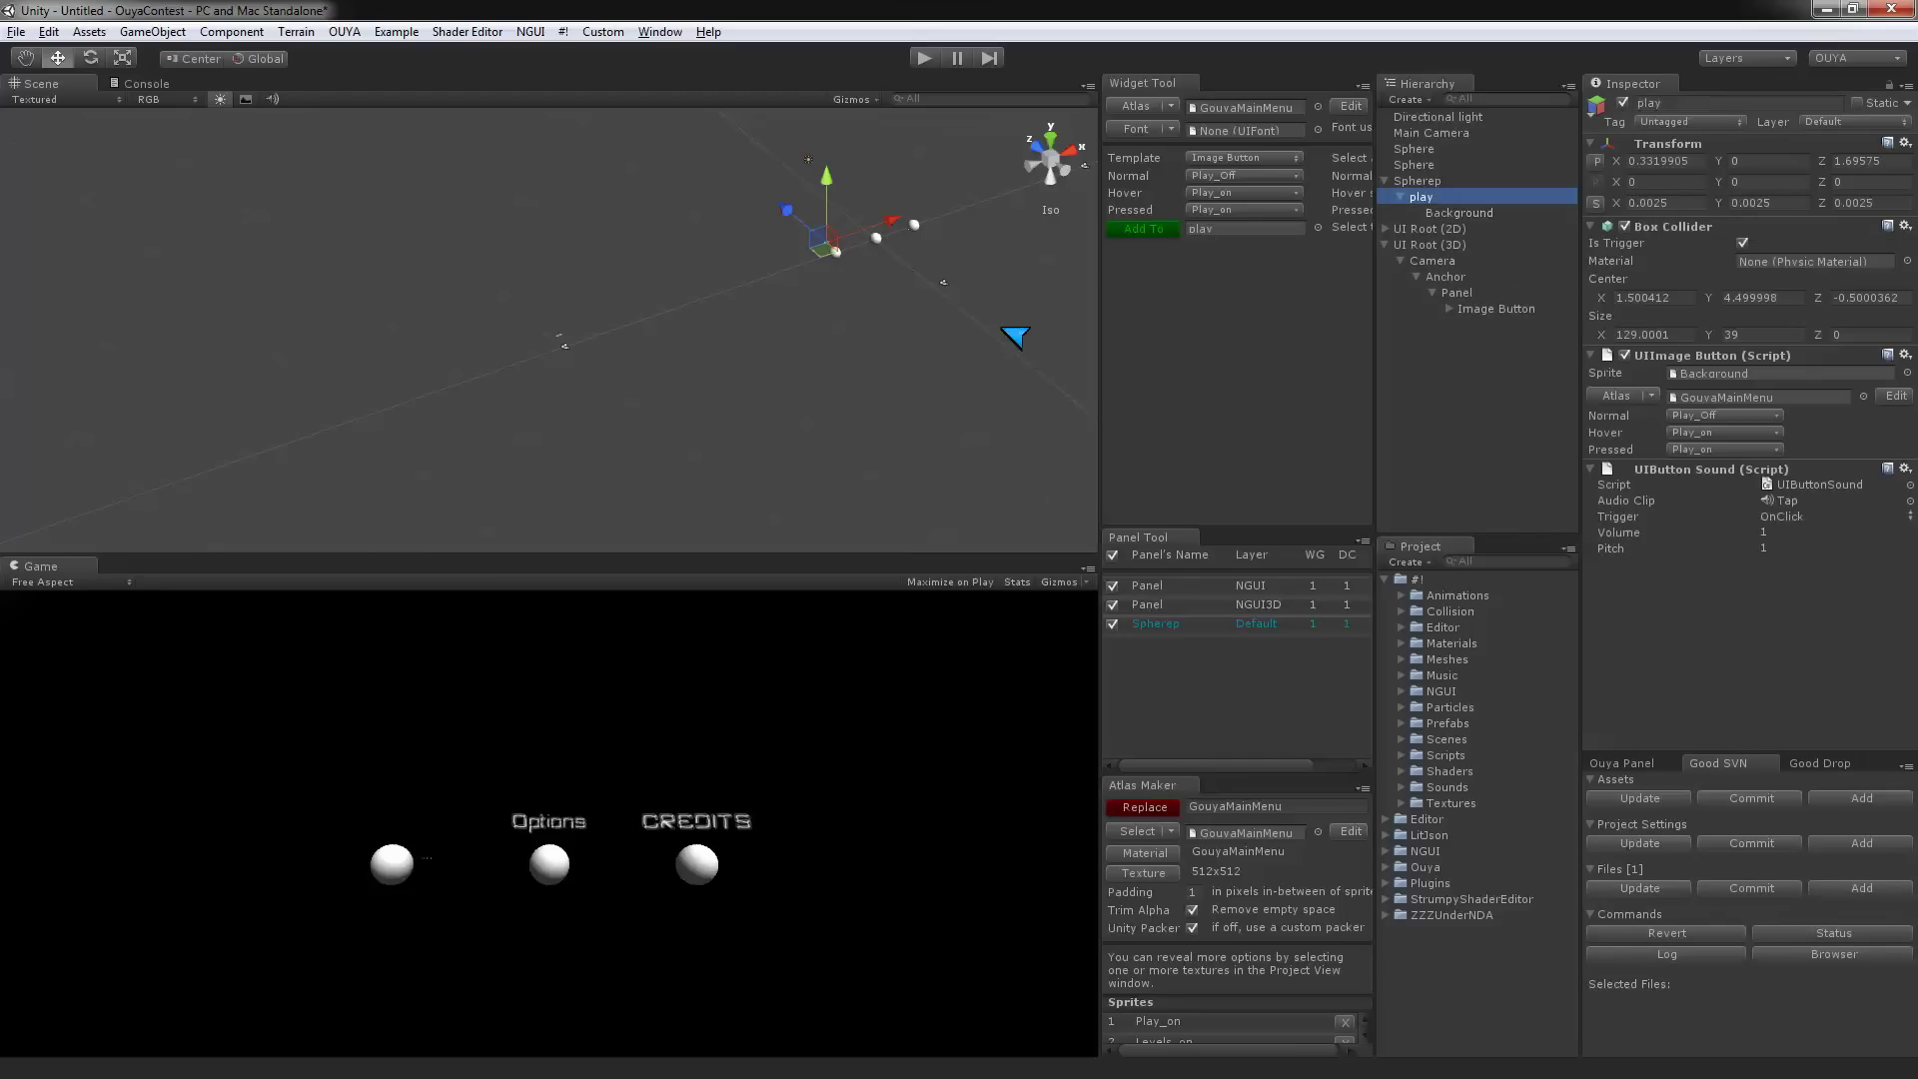
- Frame the play button and reset its position to zero and its scale to 1
key(f)
scroll(911, 333, down, 10)
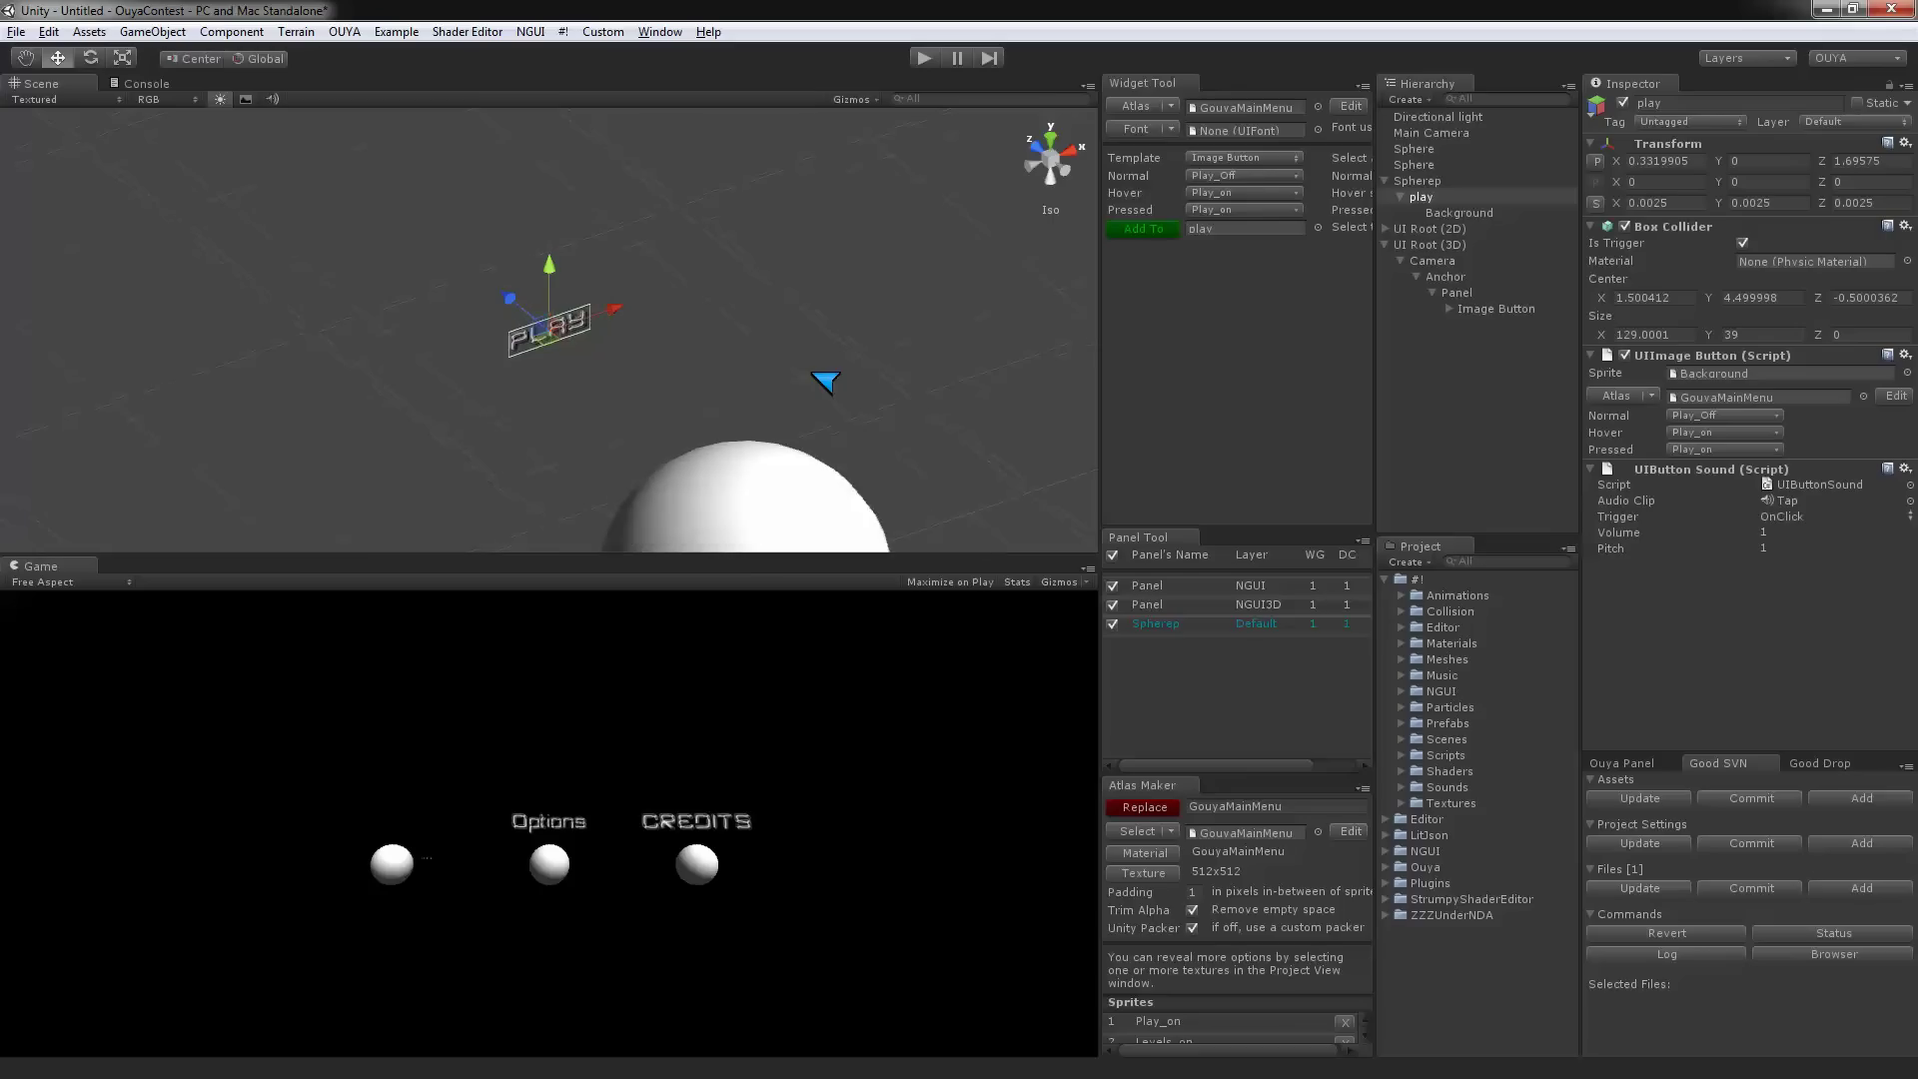
click(1596, 161)
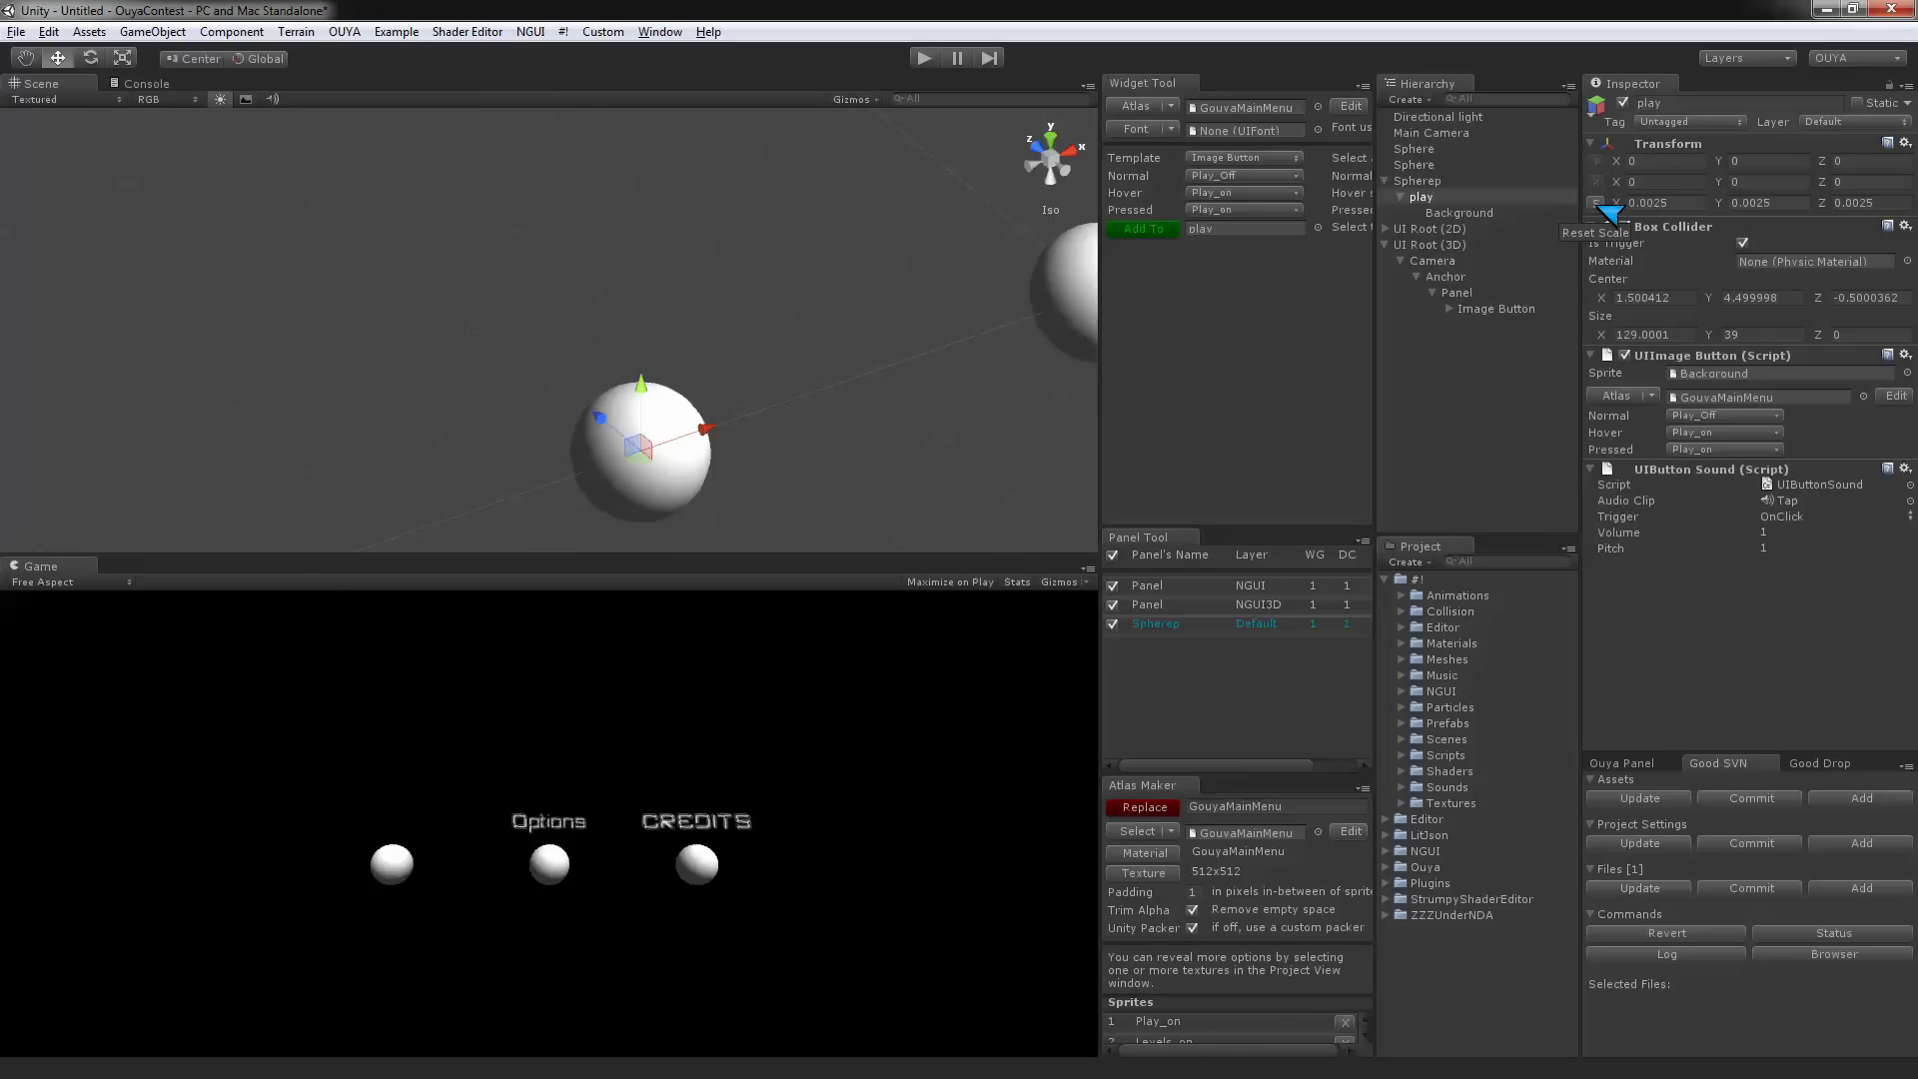
click(1604, 205)
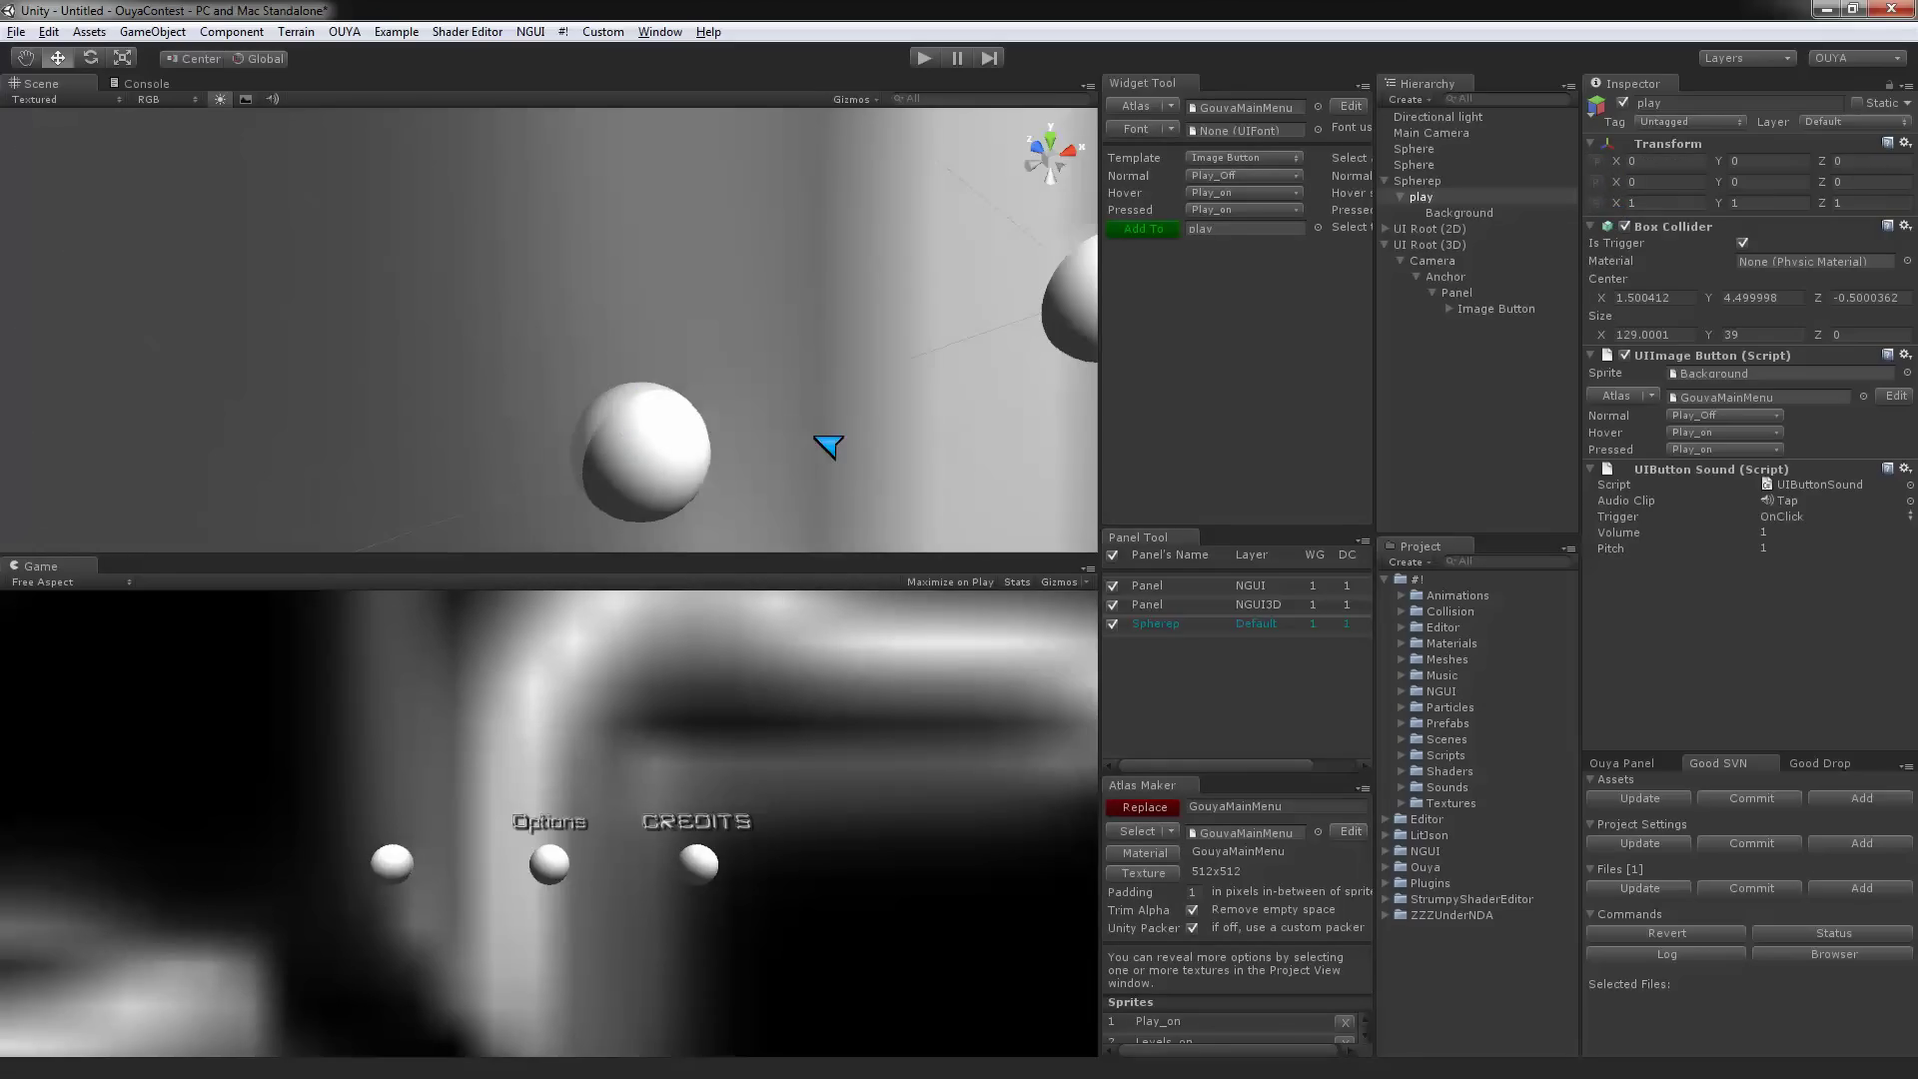
scroll(805, 432, down, 2)
scroll(805, 431, up, 10)
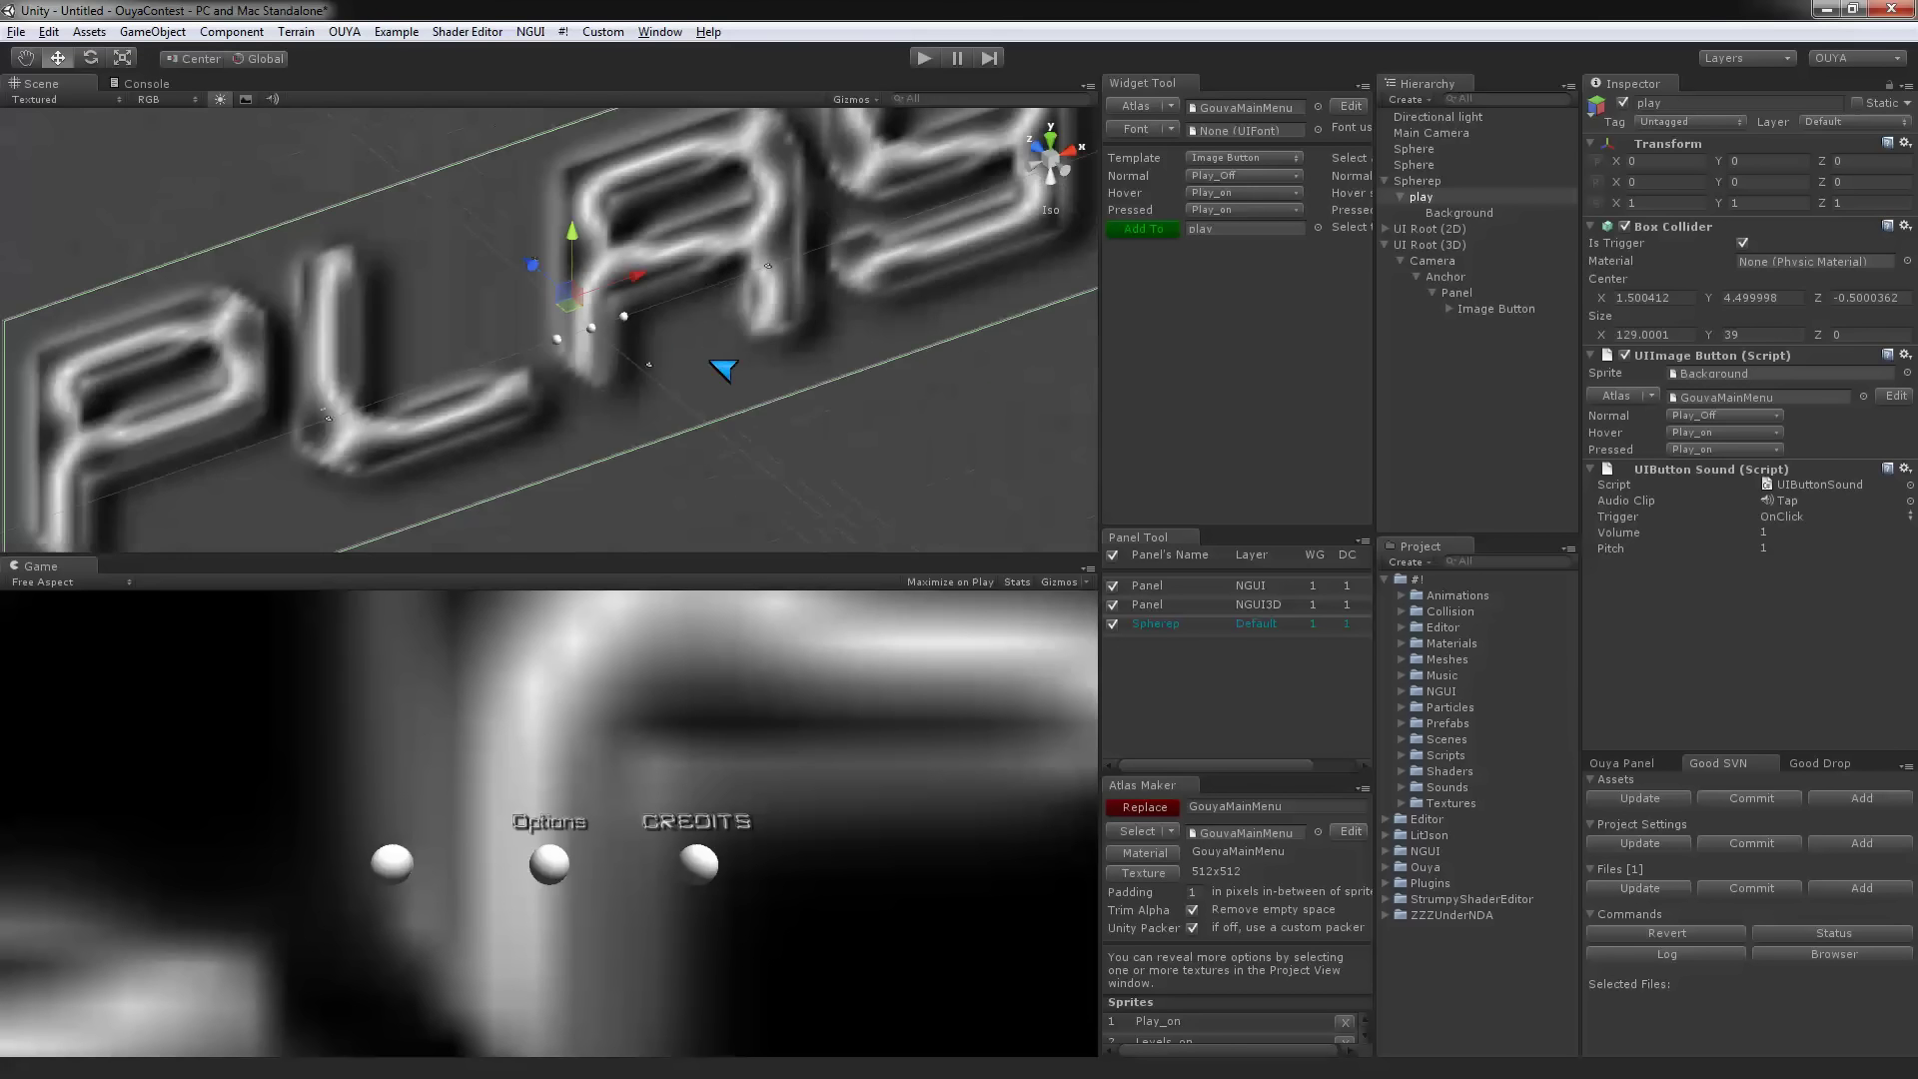
scroll(721, 368, down, 8)
- Shrink PLAY to about 0.014 scale and raise it to Y 0.99 above the left sphere
key(r)
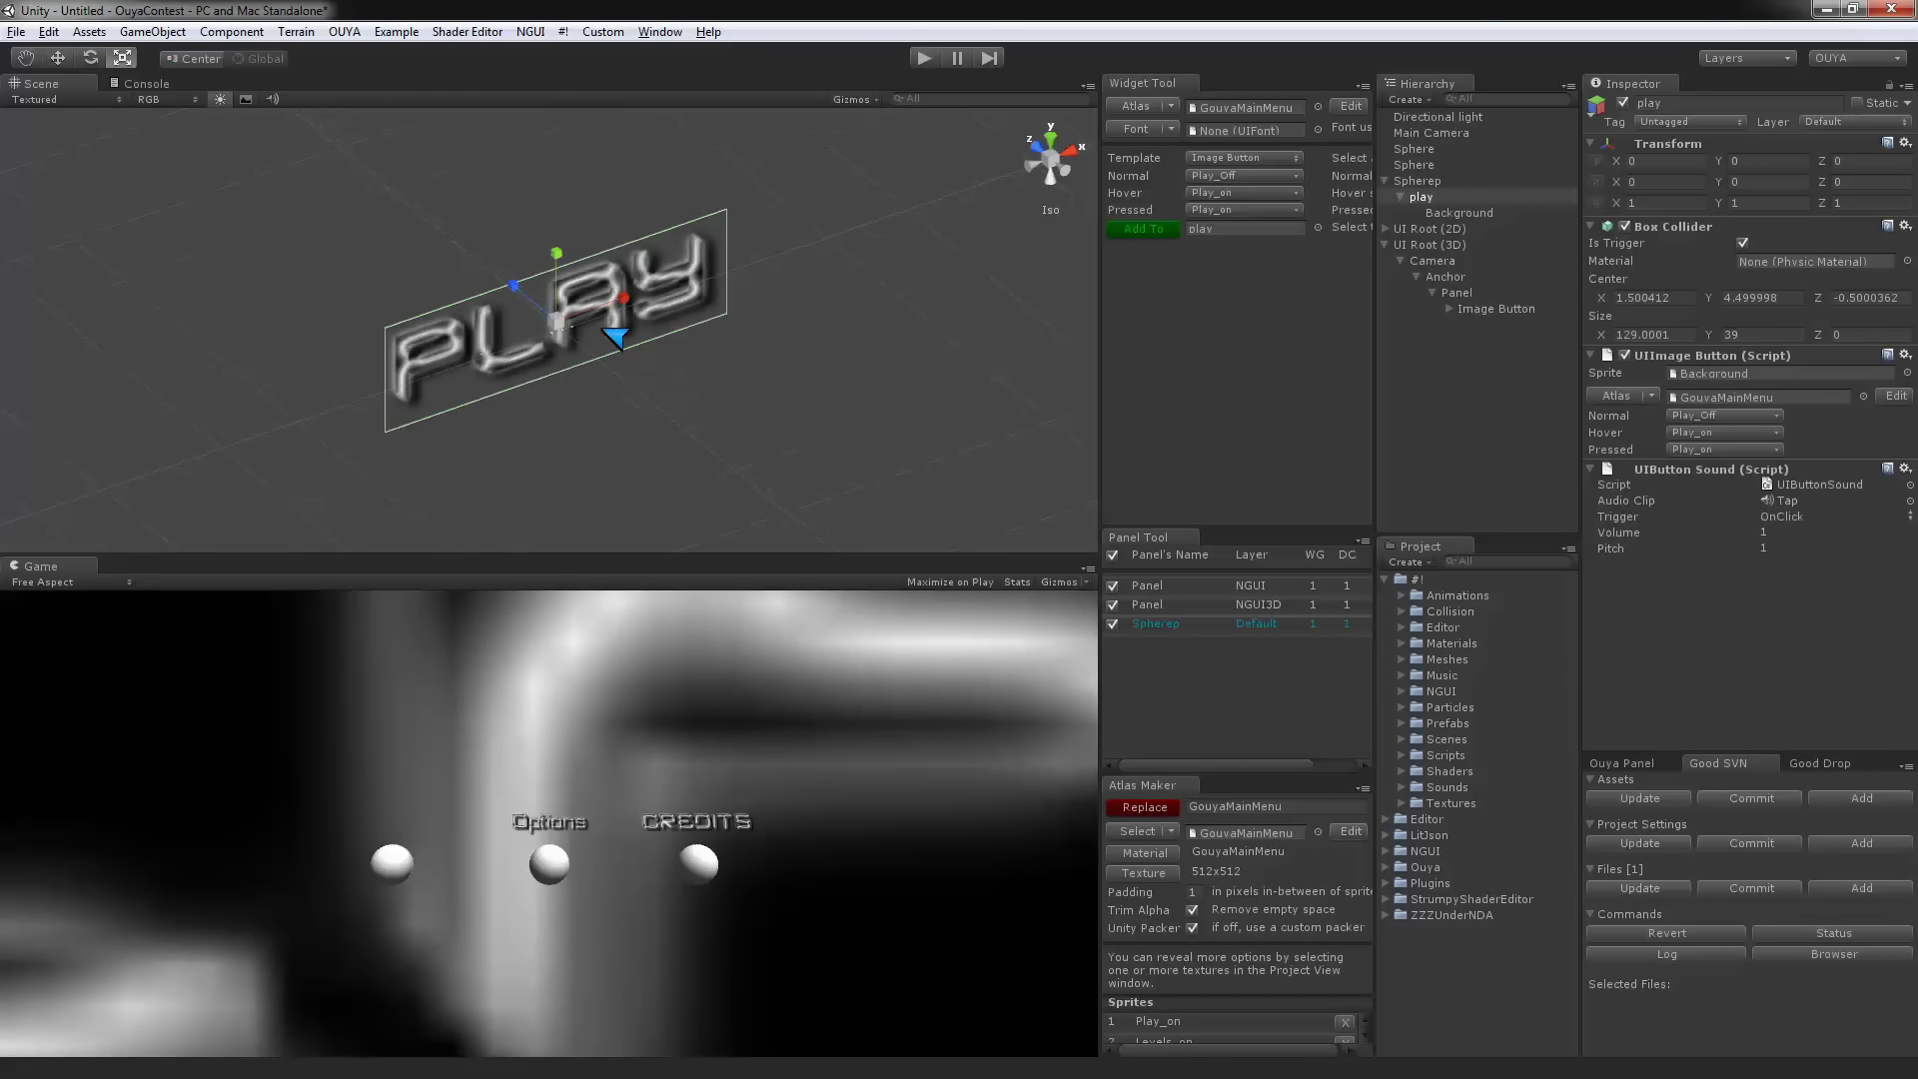
drag(560, 323, 529, 401)
key(w)
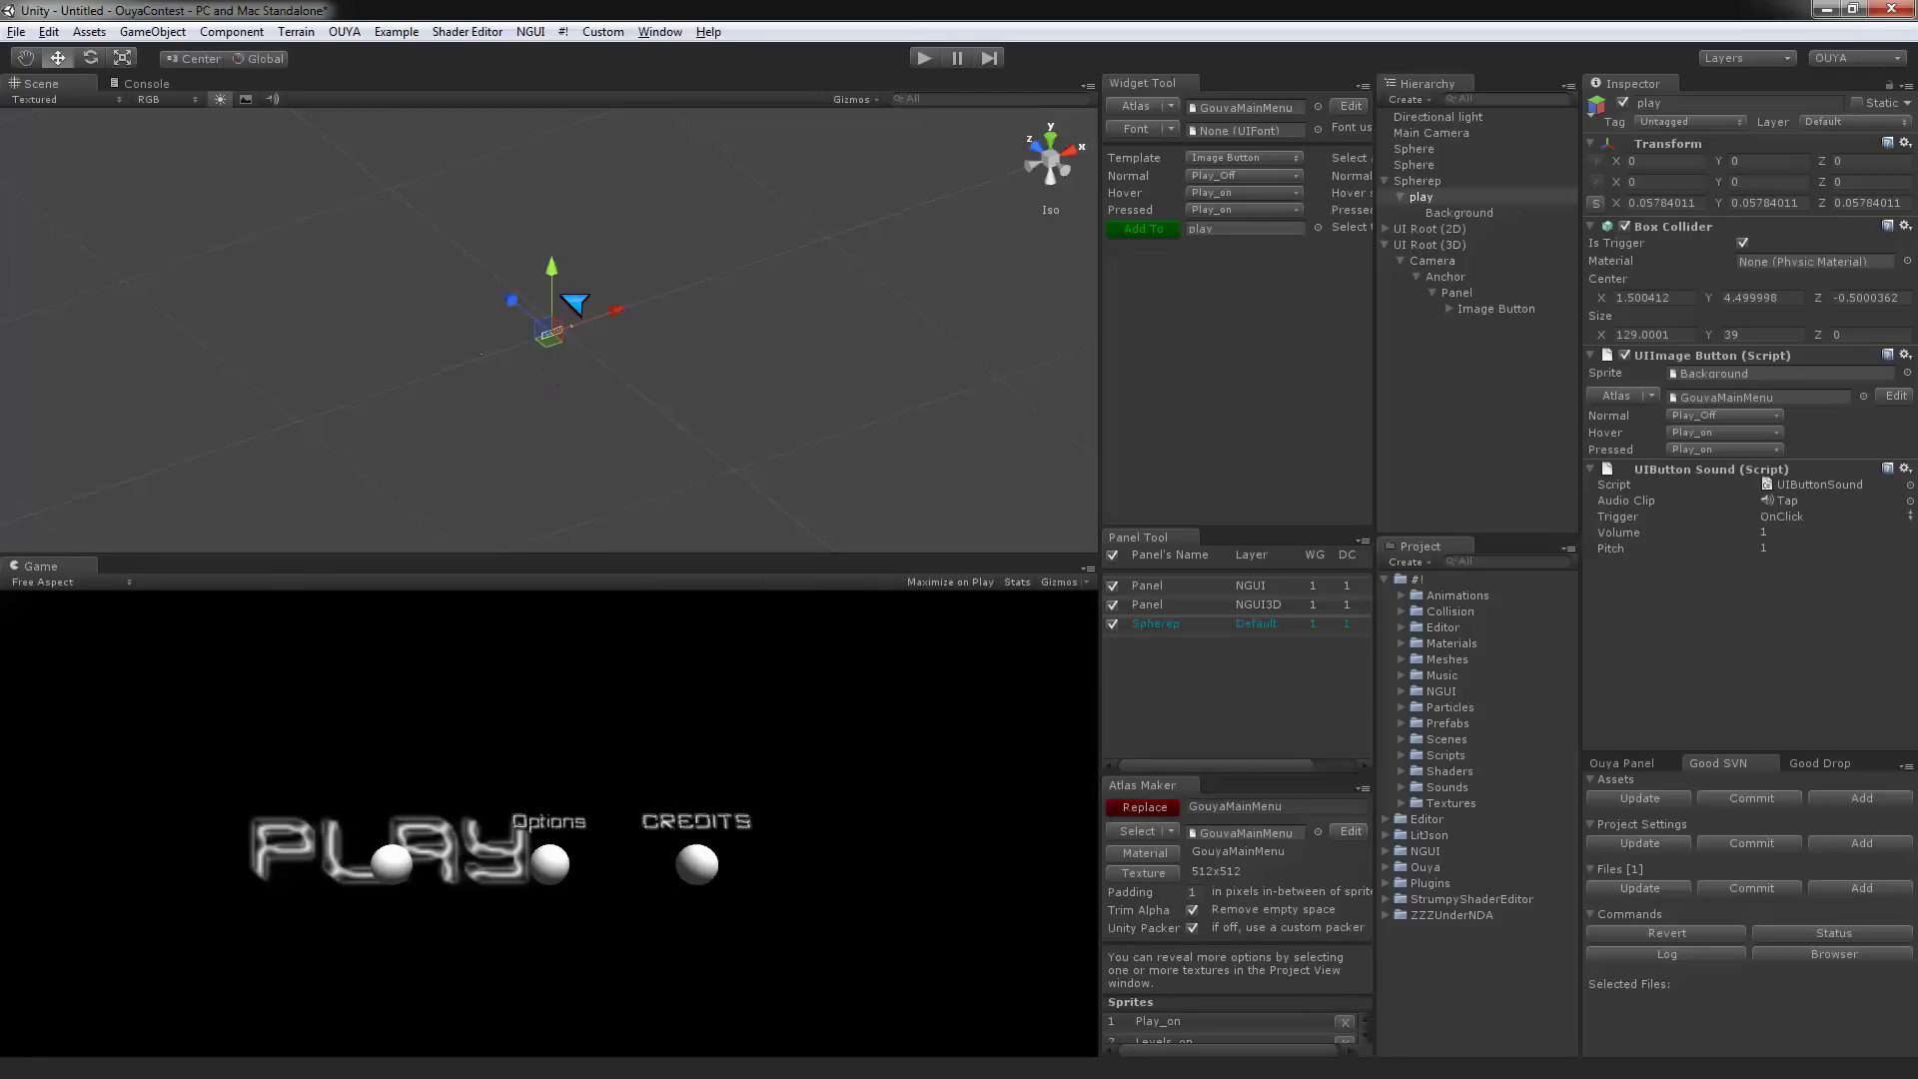
drag(557, 274, 562, 270)
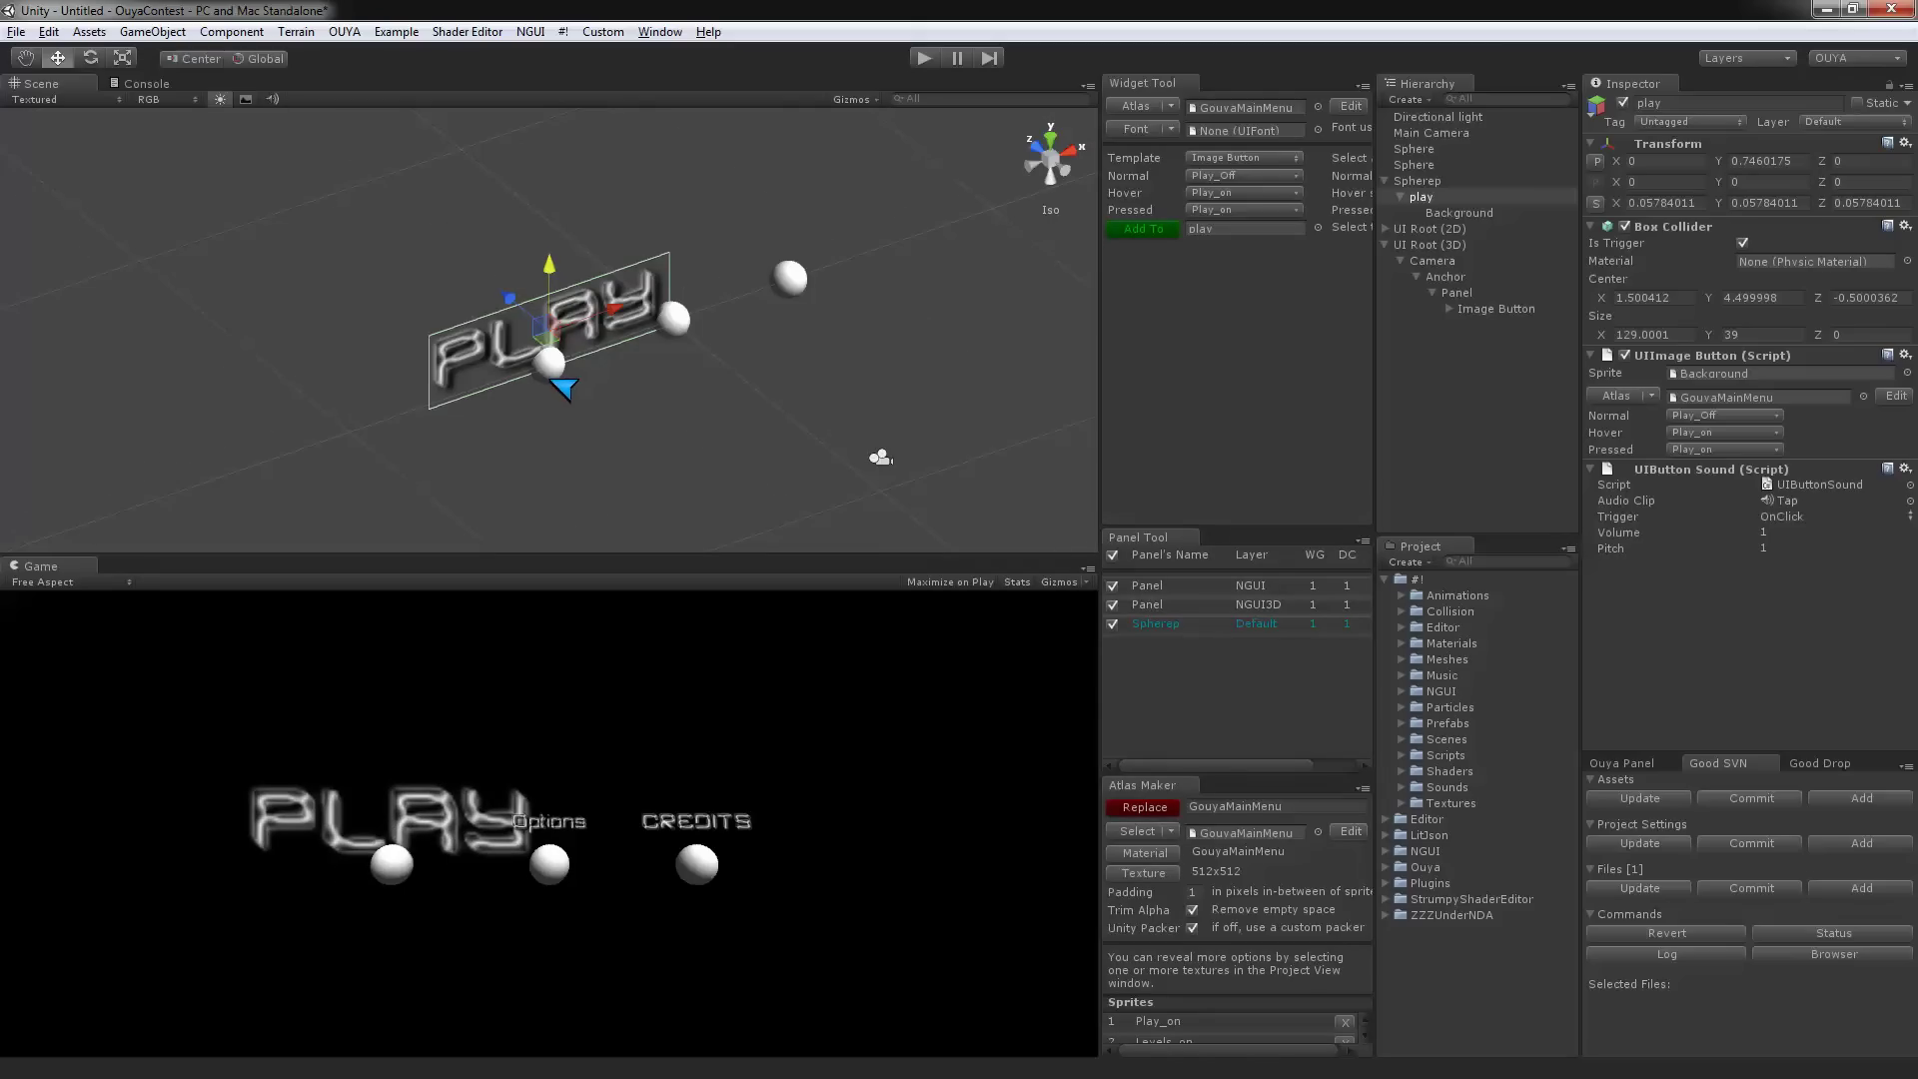
key(r)
drag(561, 343, 527, 395)
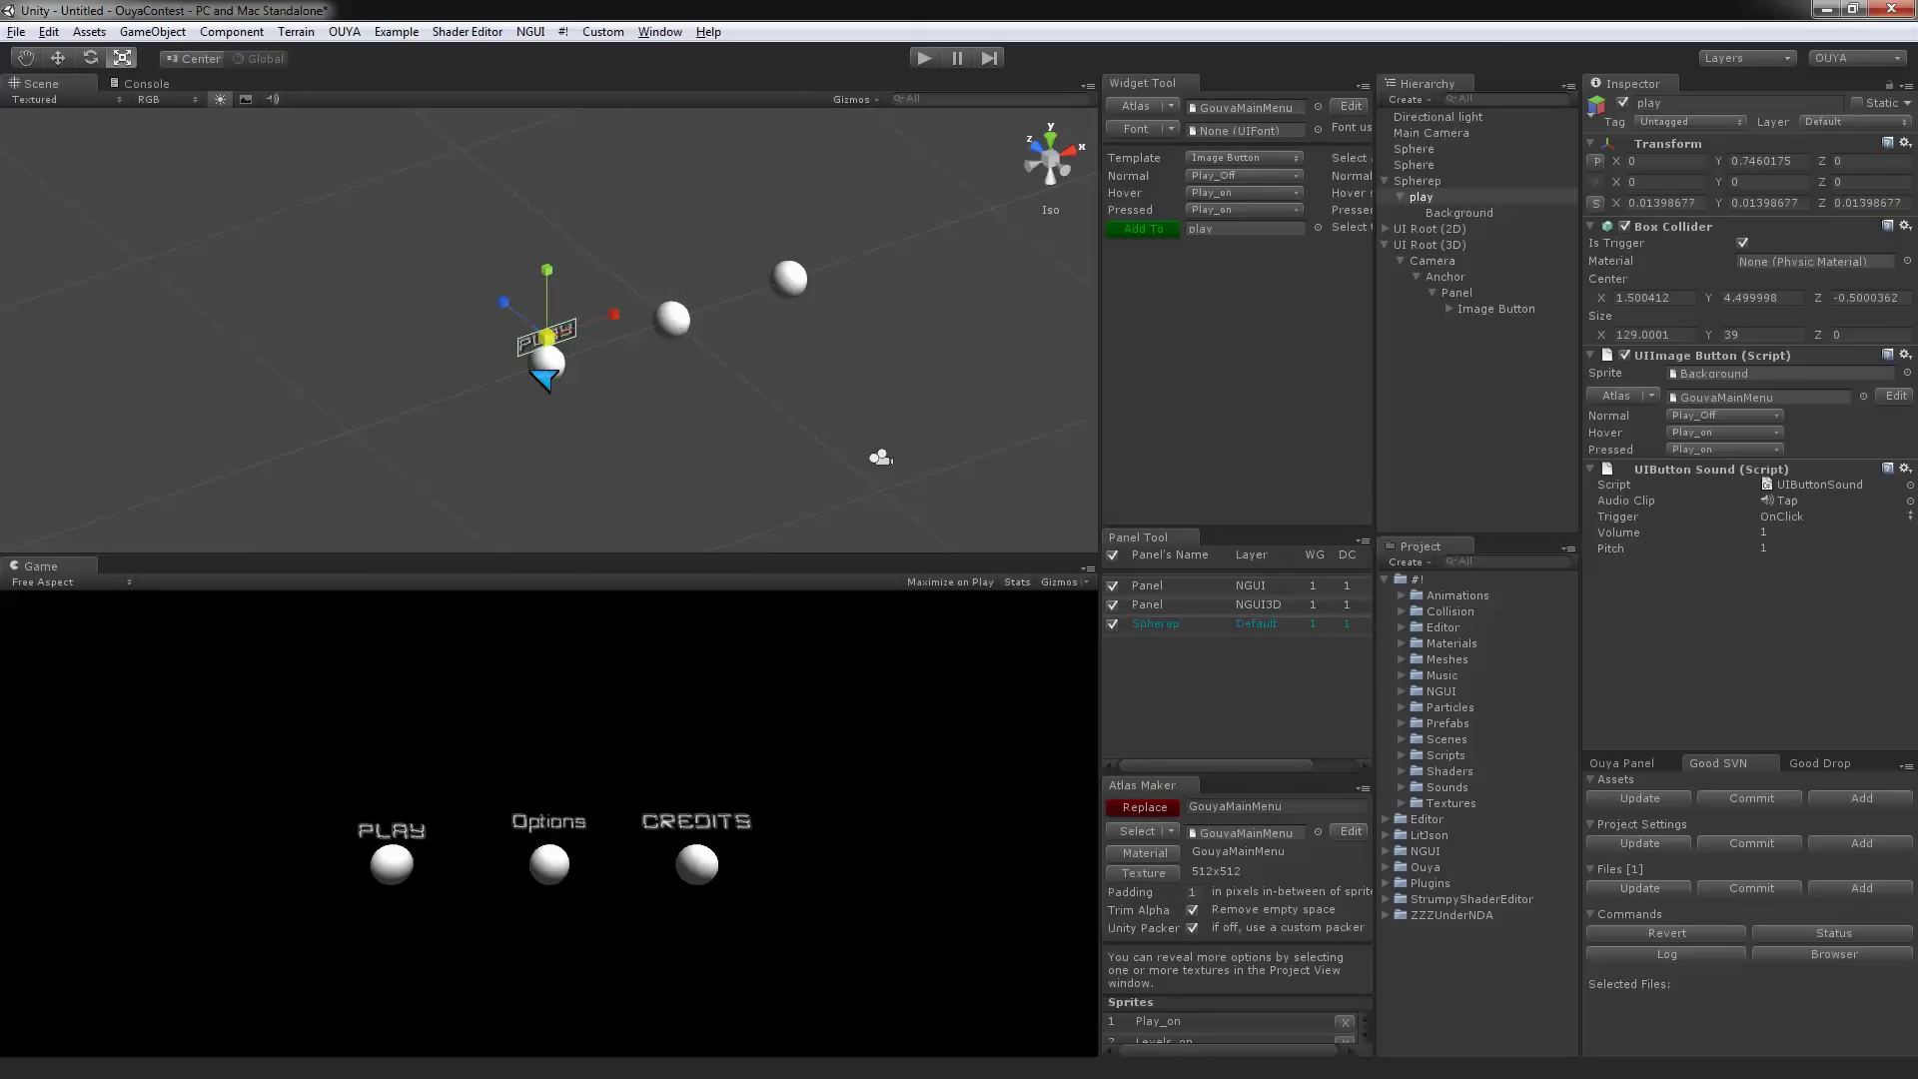
key(w)
drag(556, 302, 555, 275)
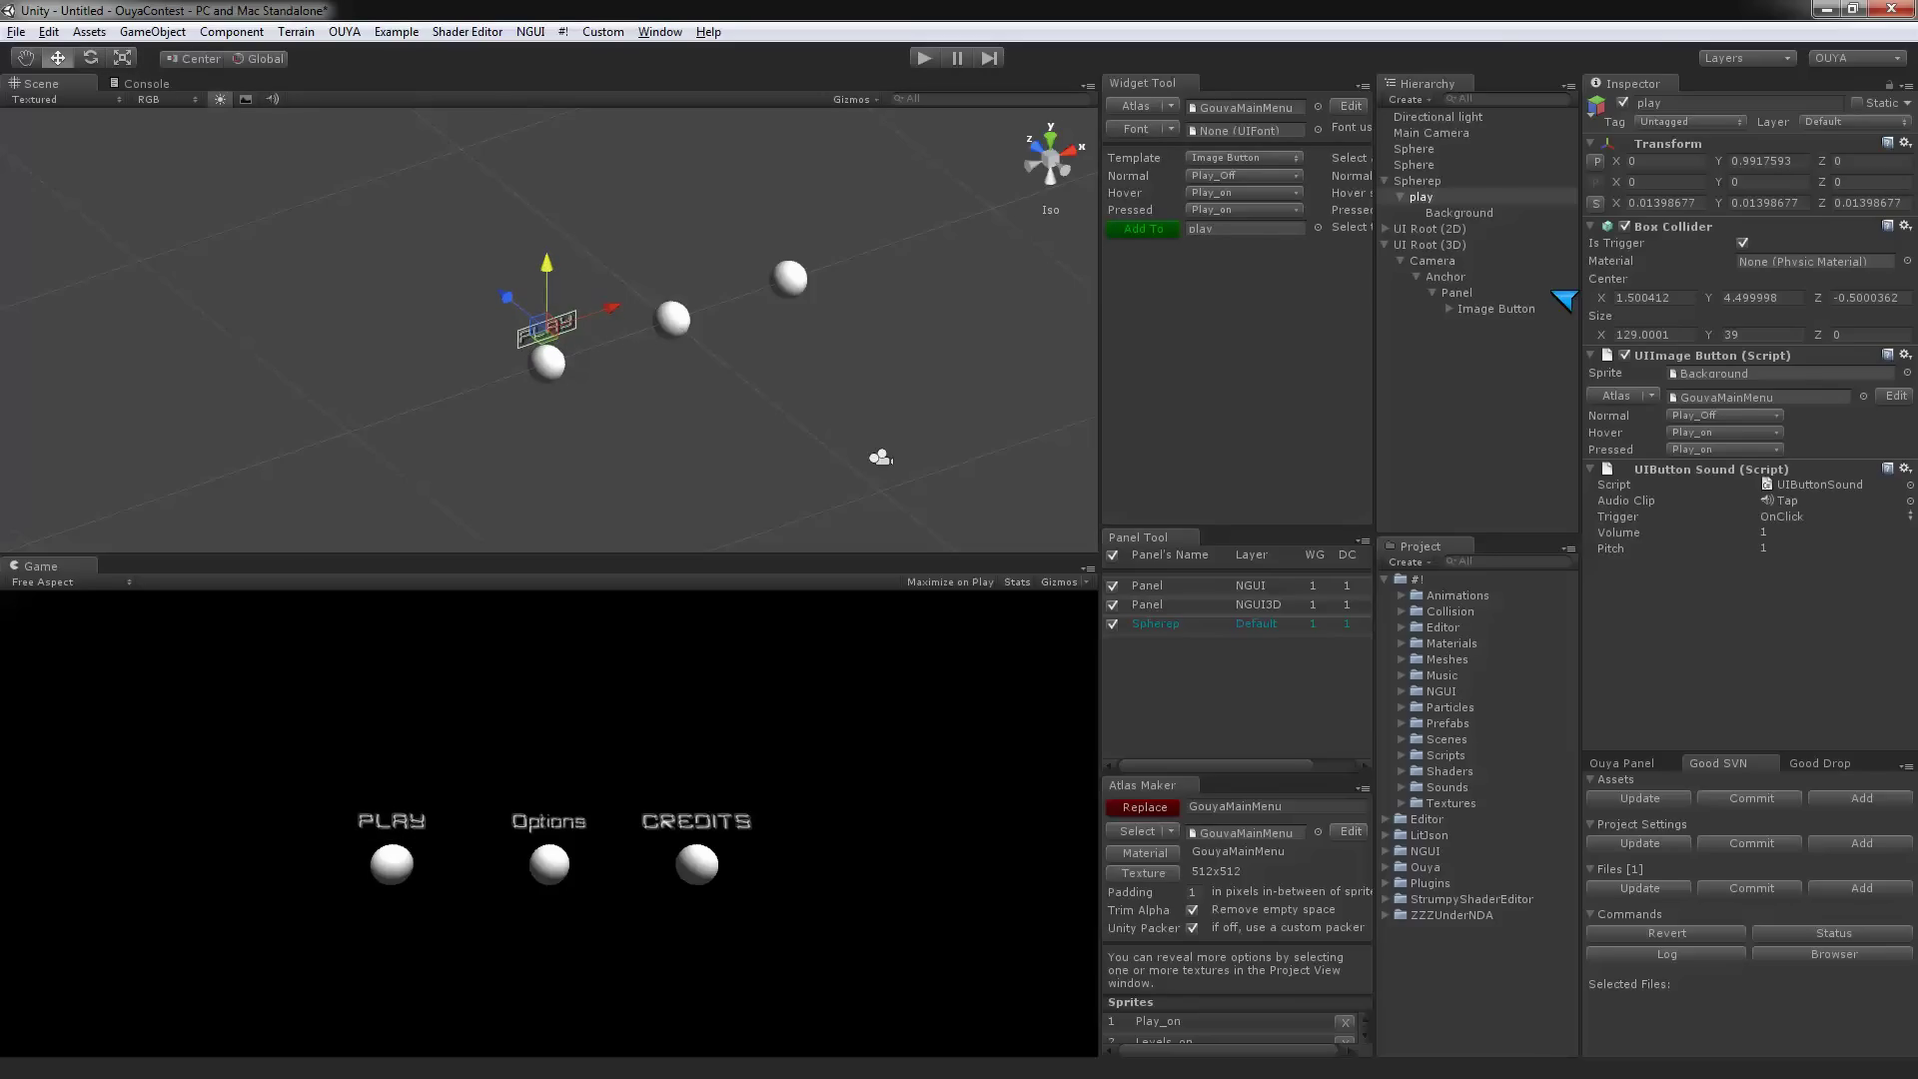
- Slide Spherep along X to -3.499, carrying the PLAY label with it
click(1403, 197)
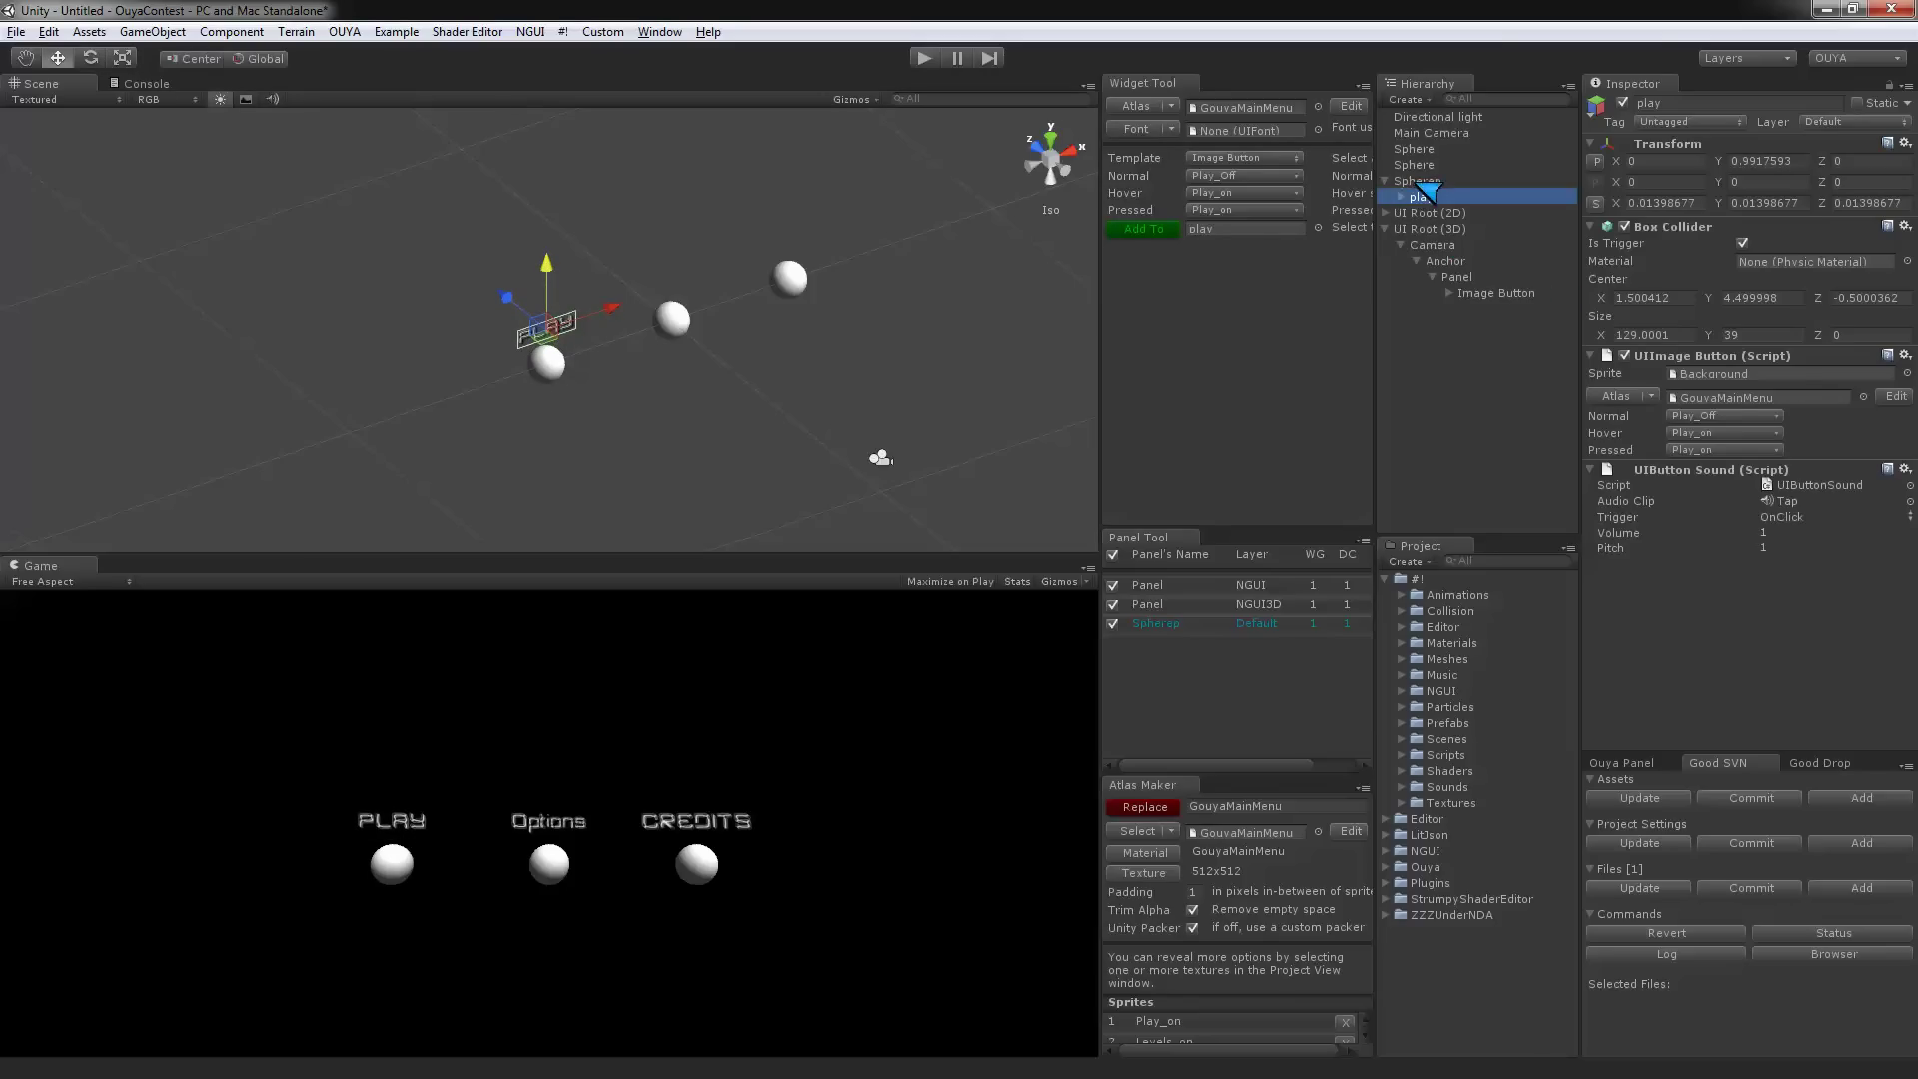
click(1430, 167)
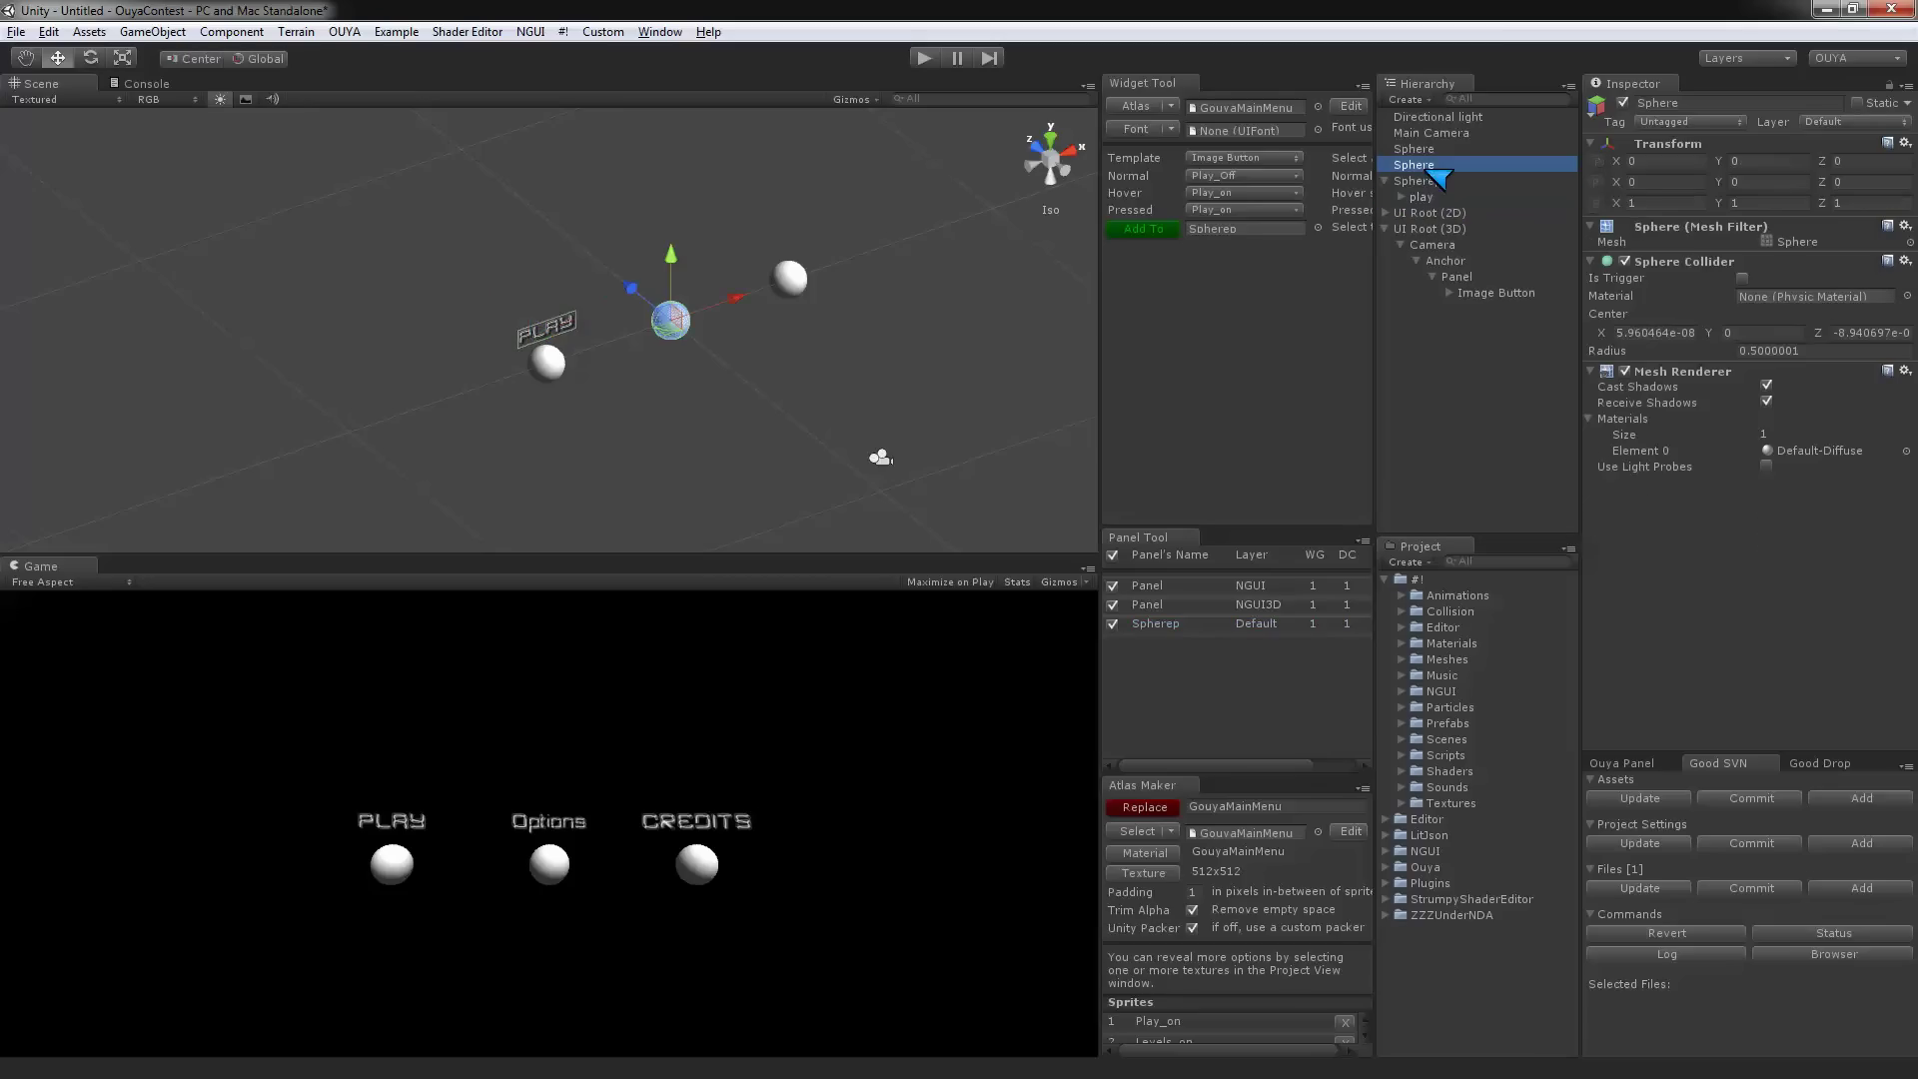
click(1431, 181)
drag(617, 323, 658, 377)
- Run a quick test of the game, stop it, and select Main Camera
click(928, 58)
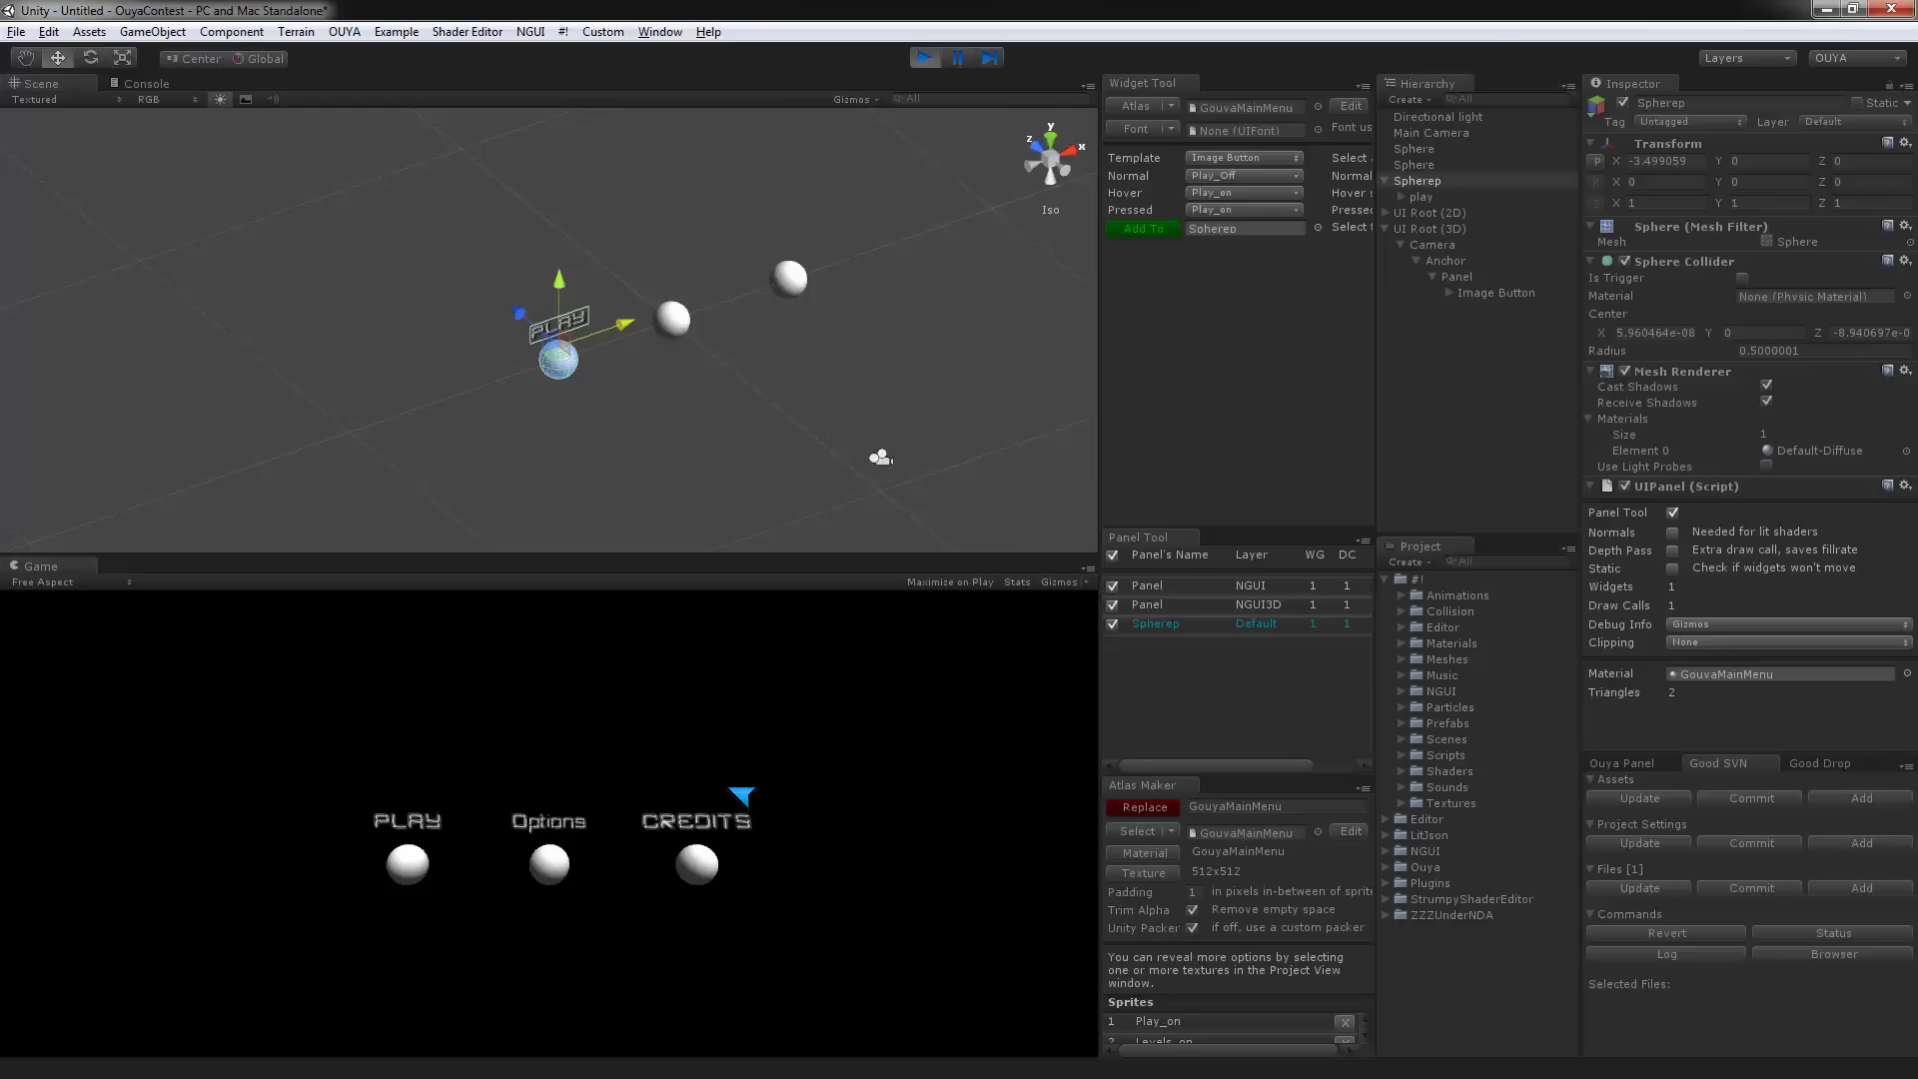
click(925, 58)
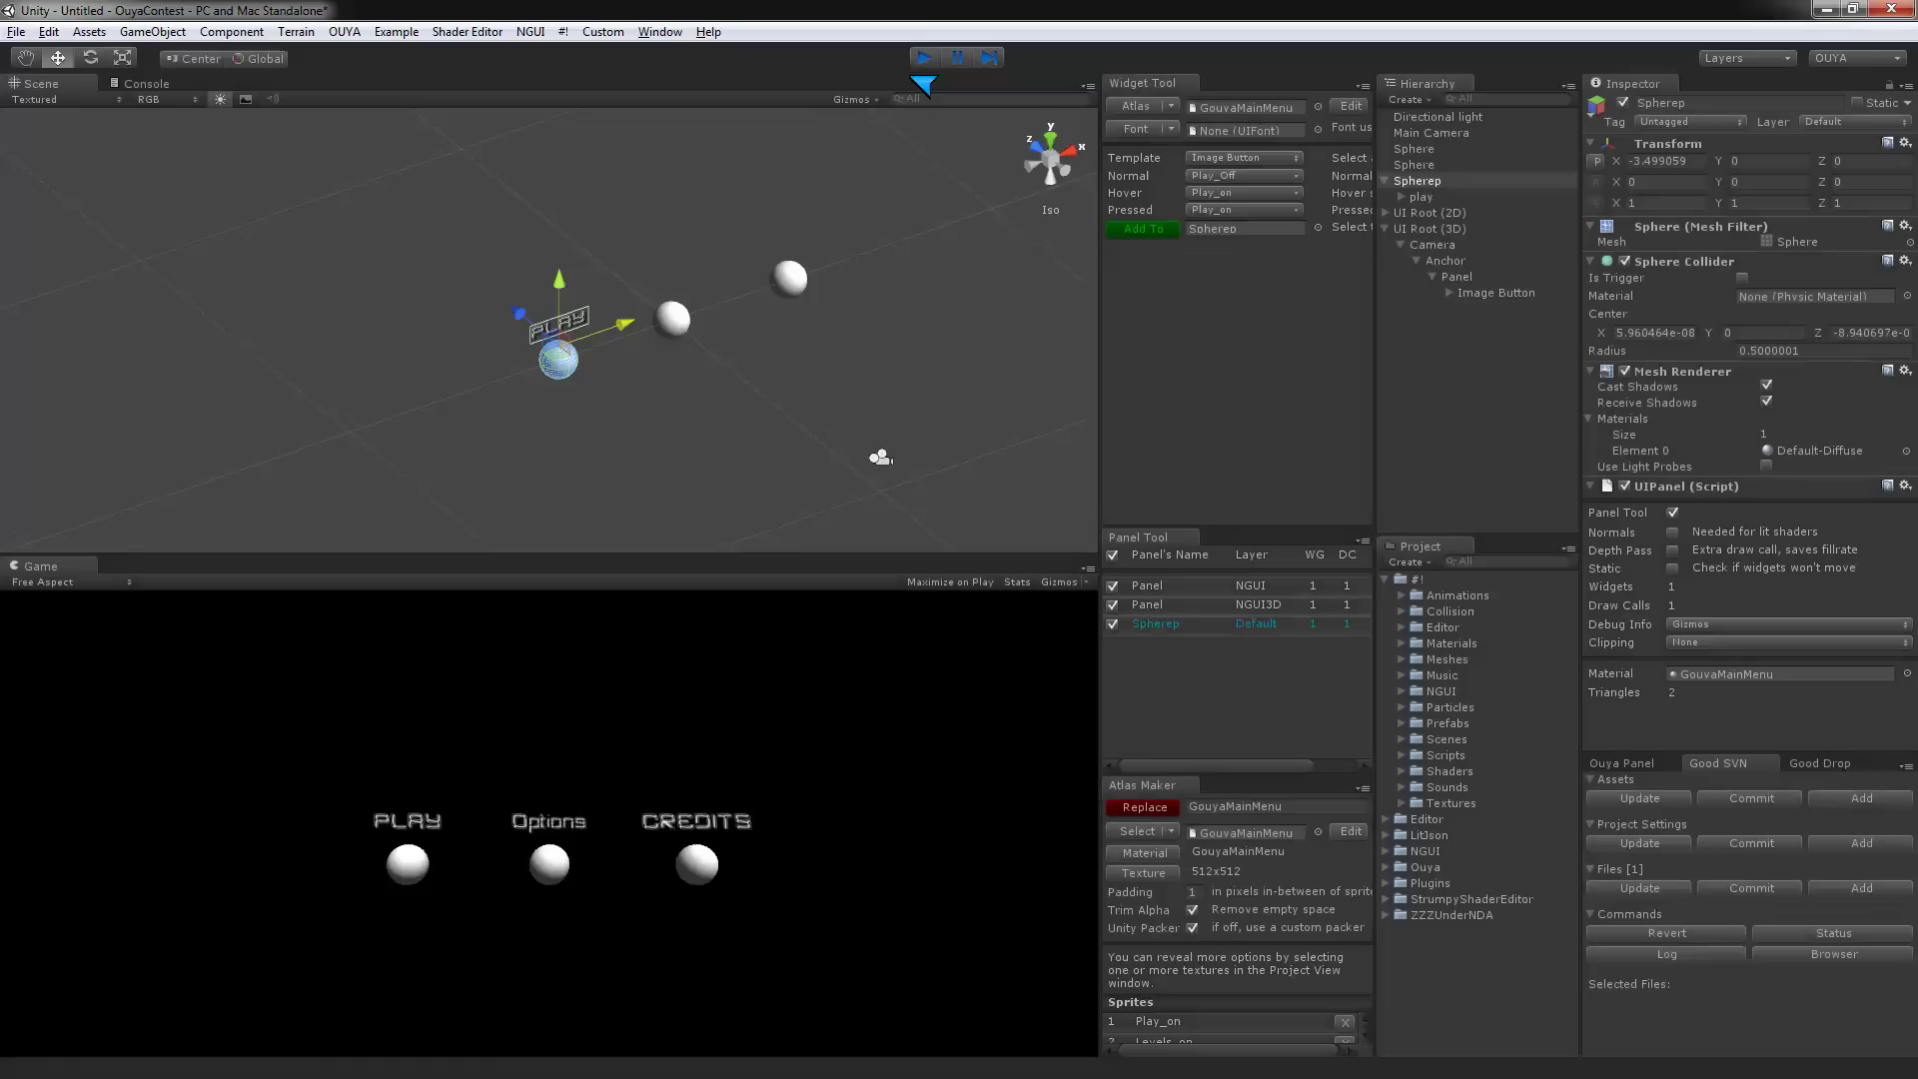
click(1386, 229)
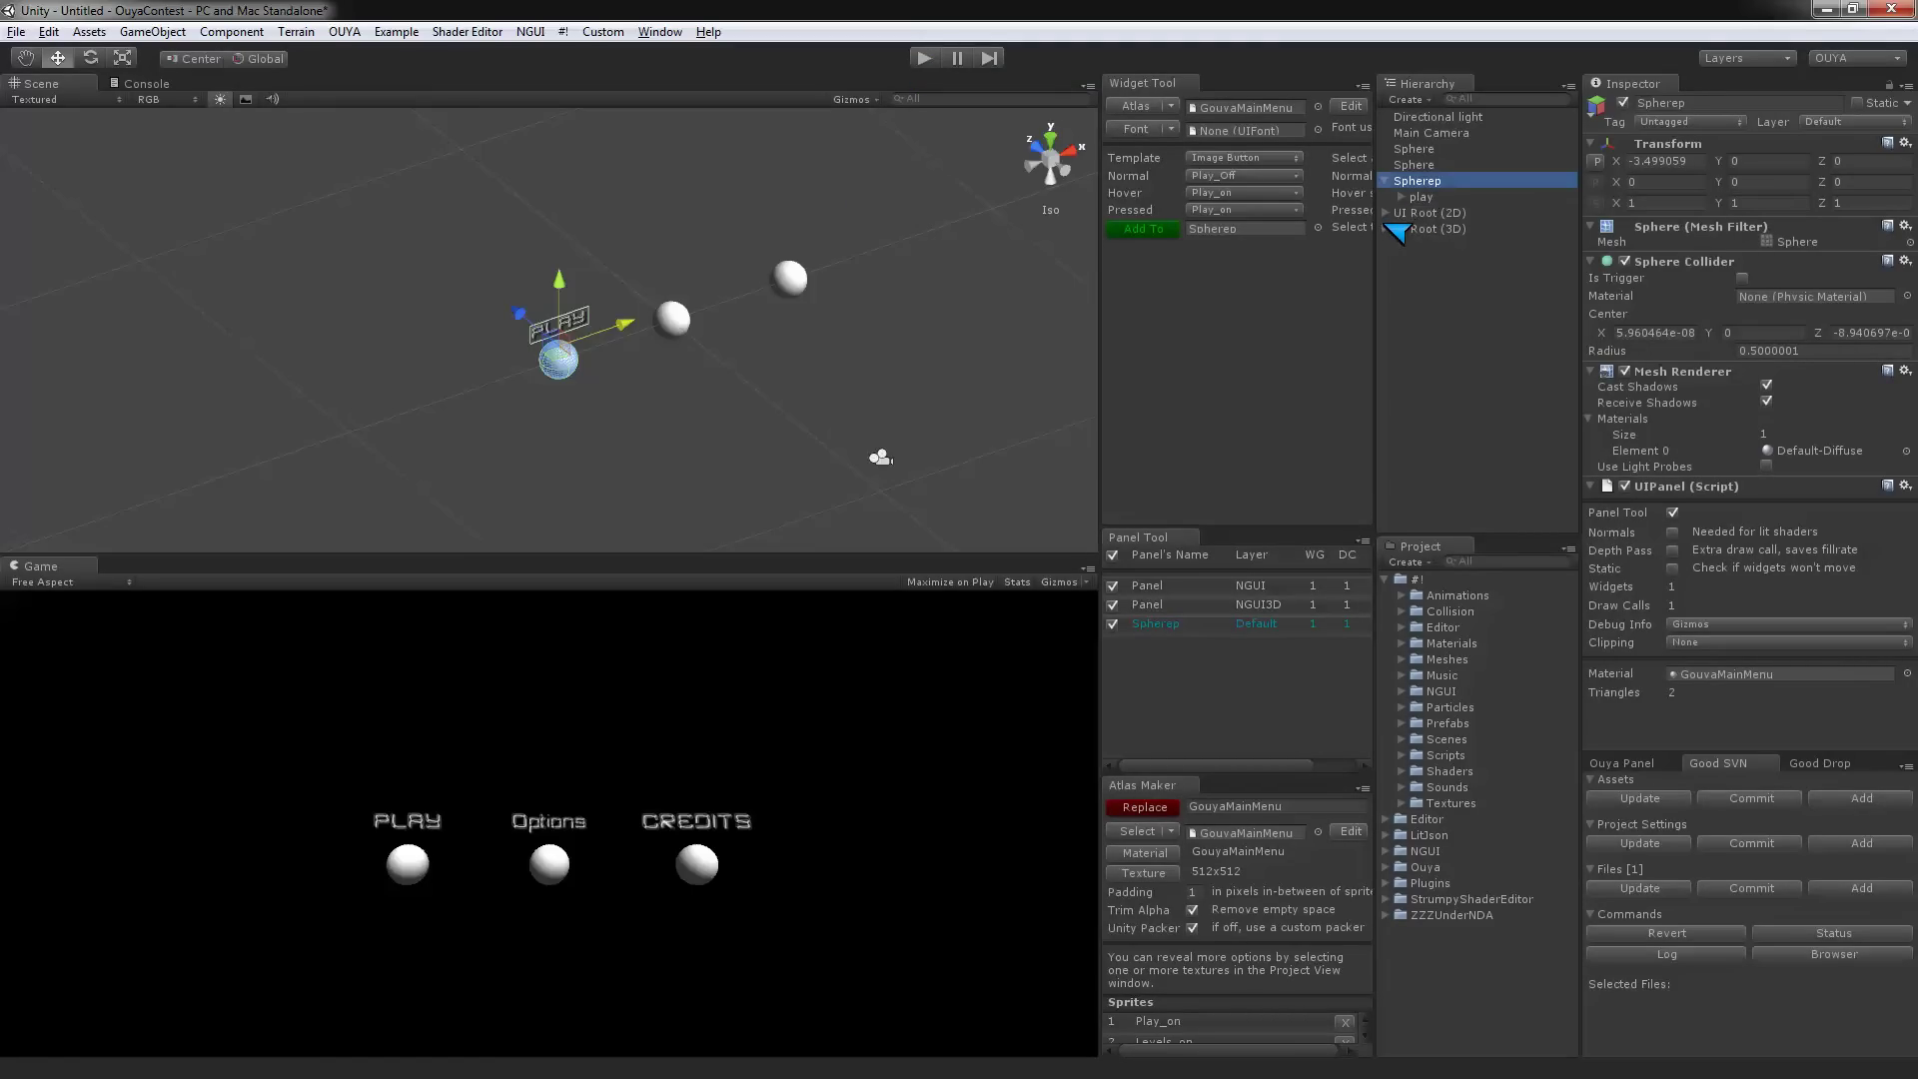
click(1438, 134)
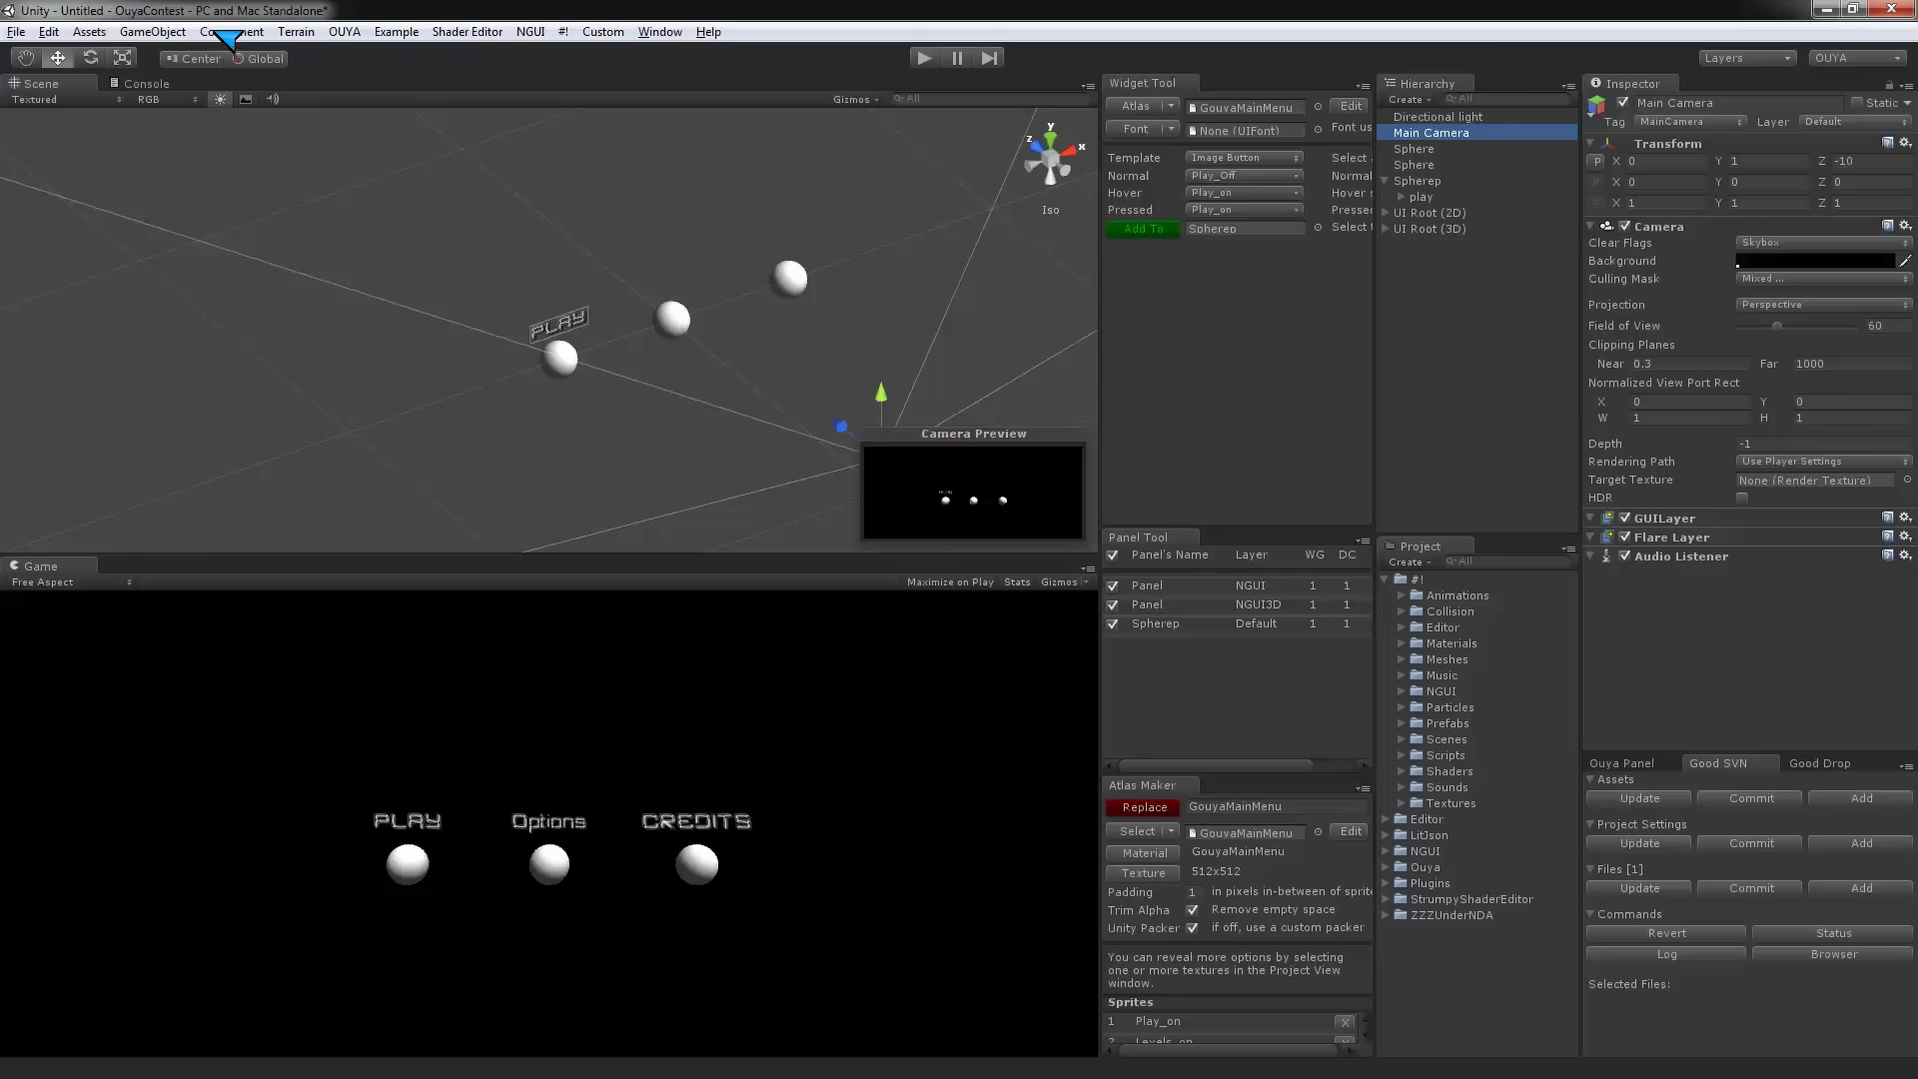
- Add an NGUI UICamera component to Main Camera from Component > NGUI > UI > Camera
click(230, 32)
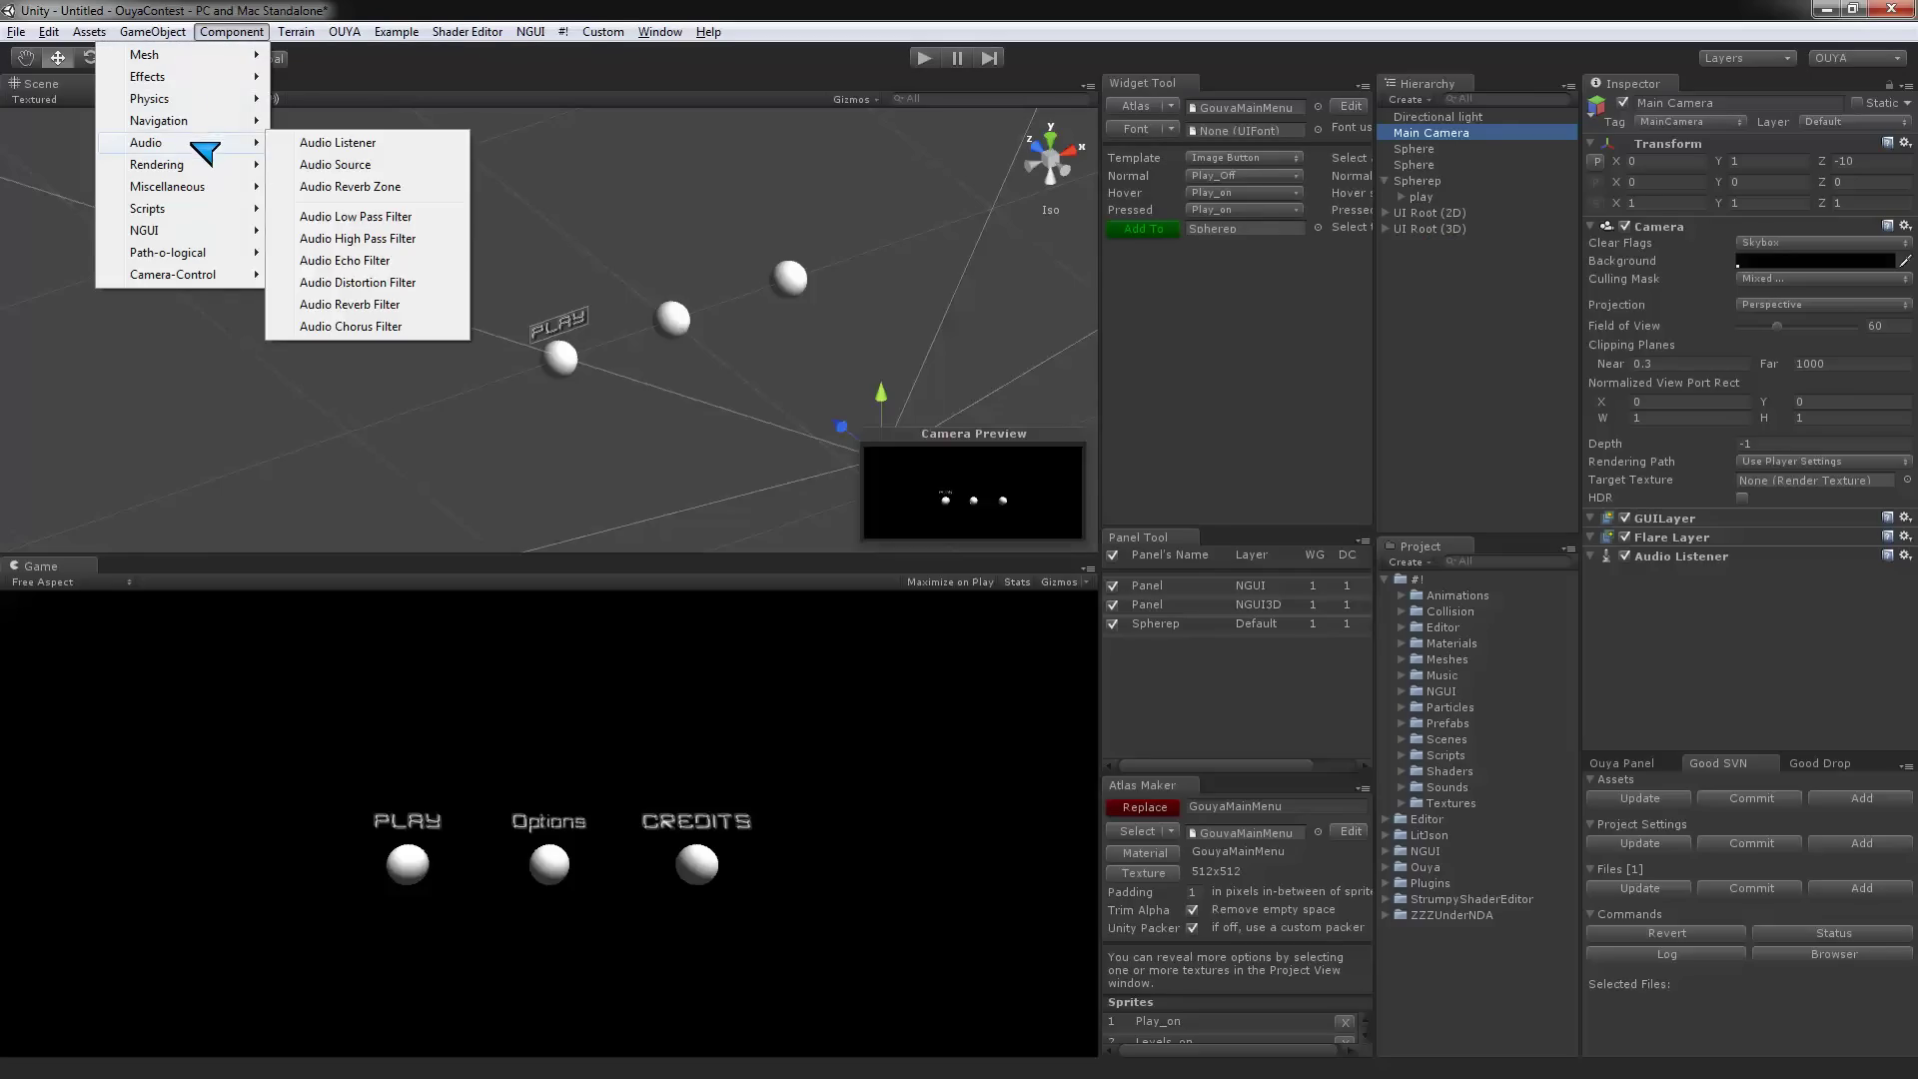
mouse_move(295, 32)
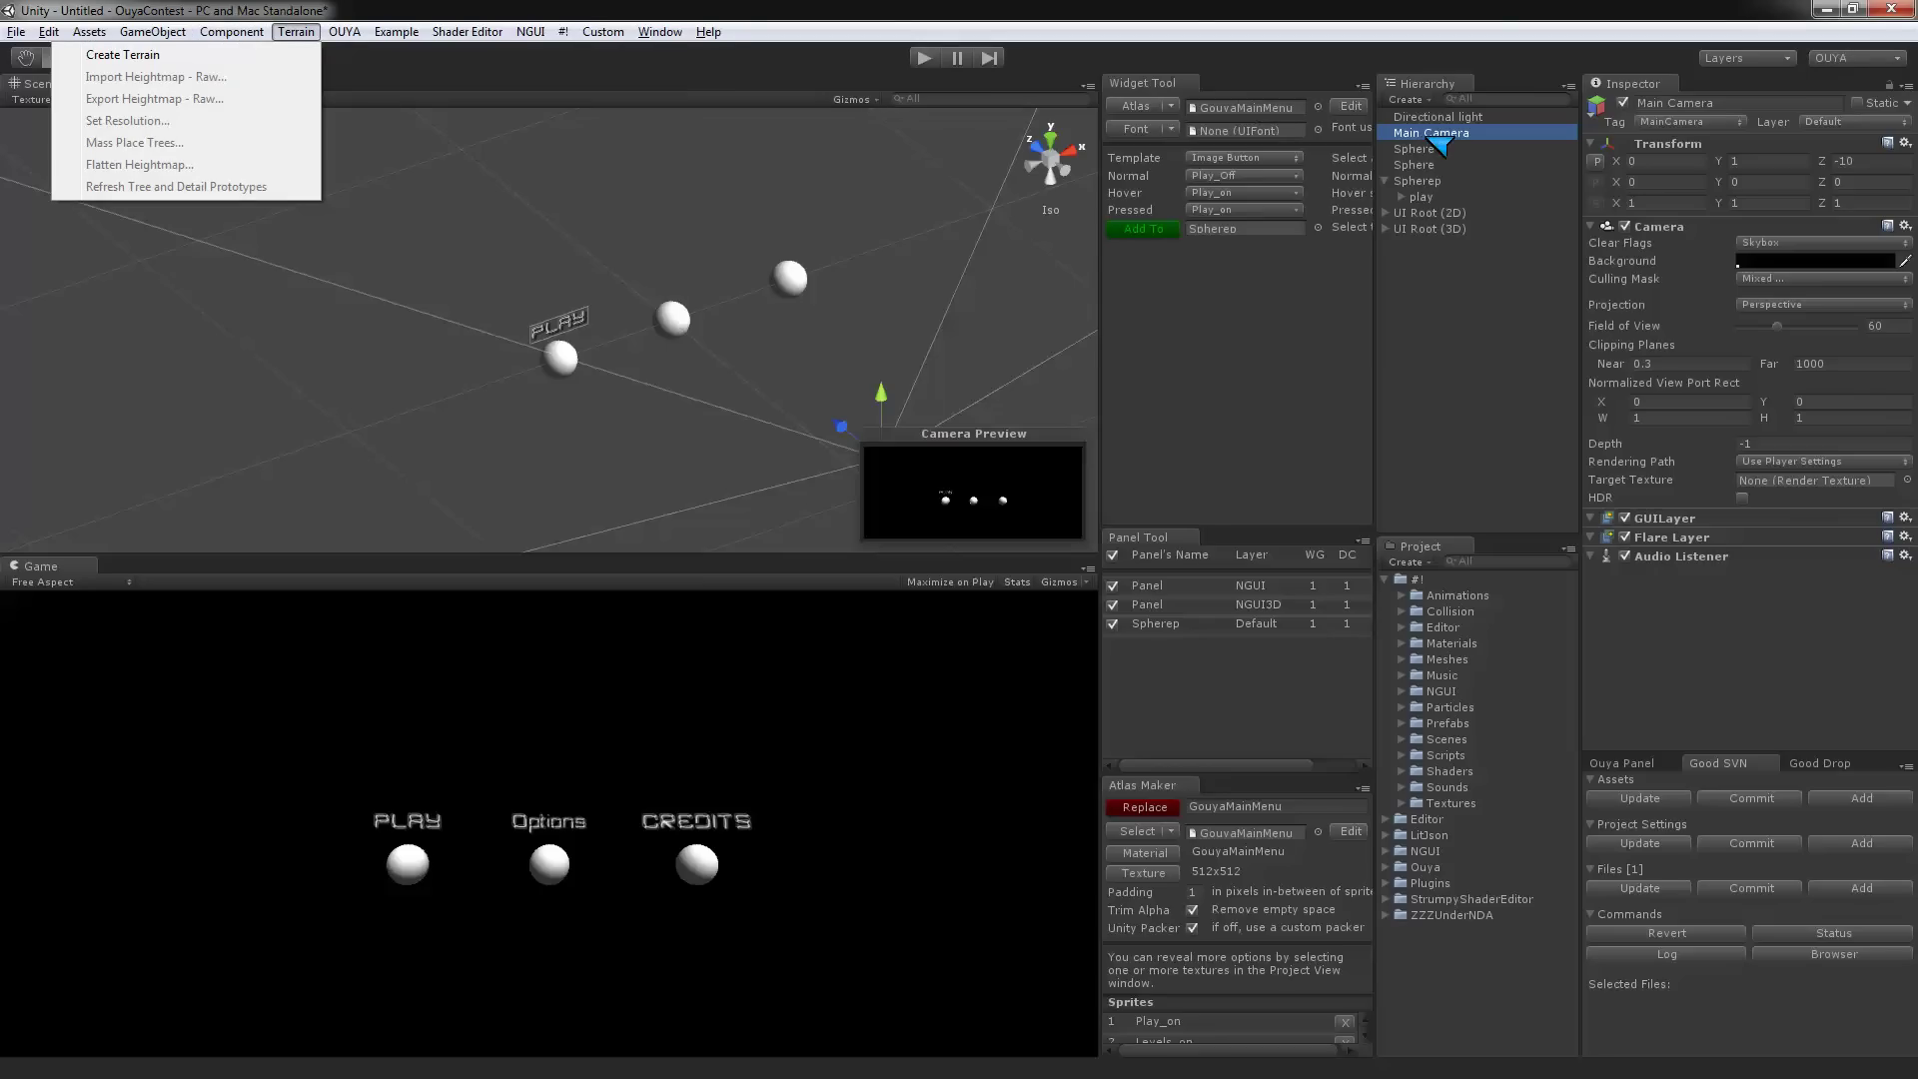
mouse_move(231, 32)
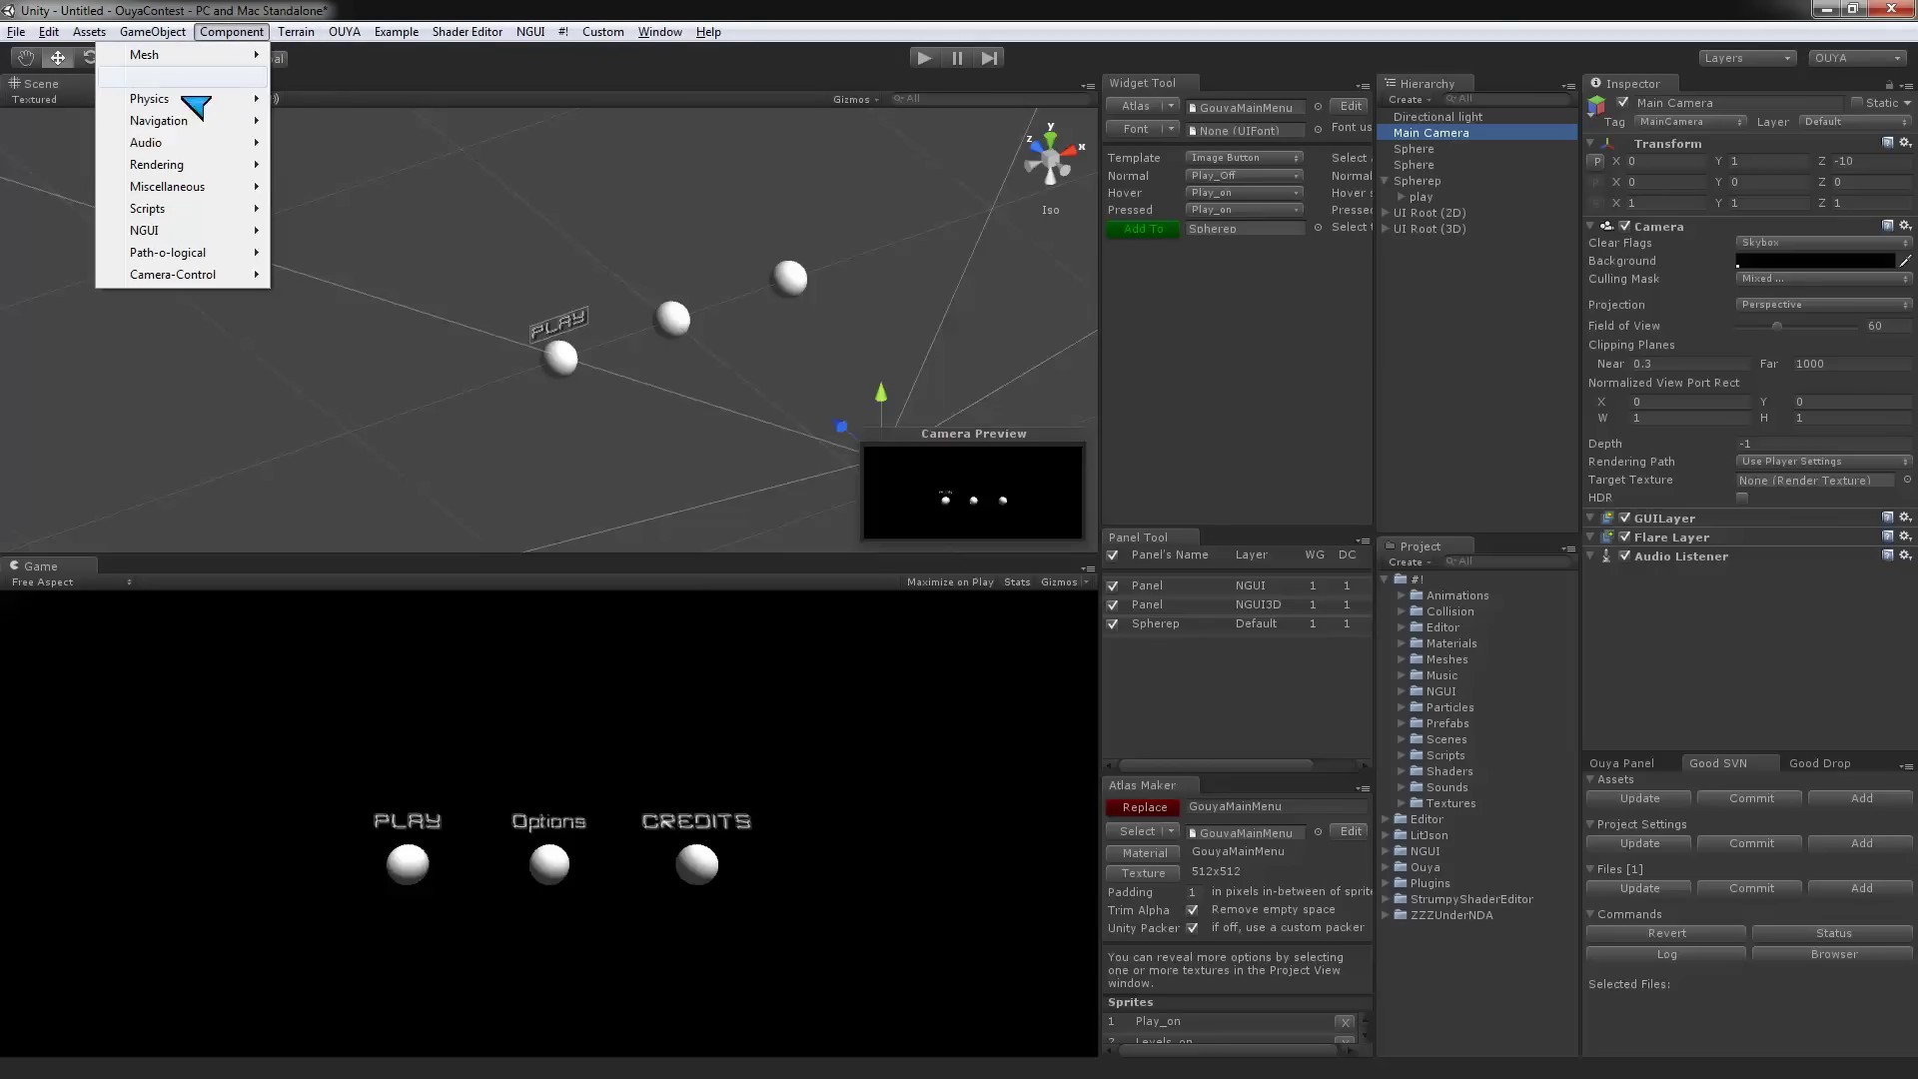
mouse_move(165, 231)
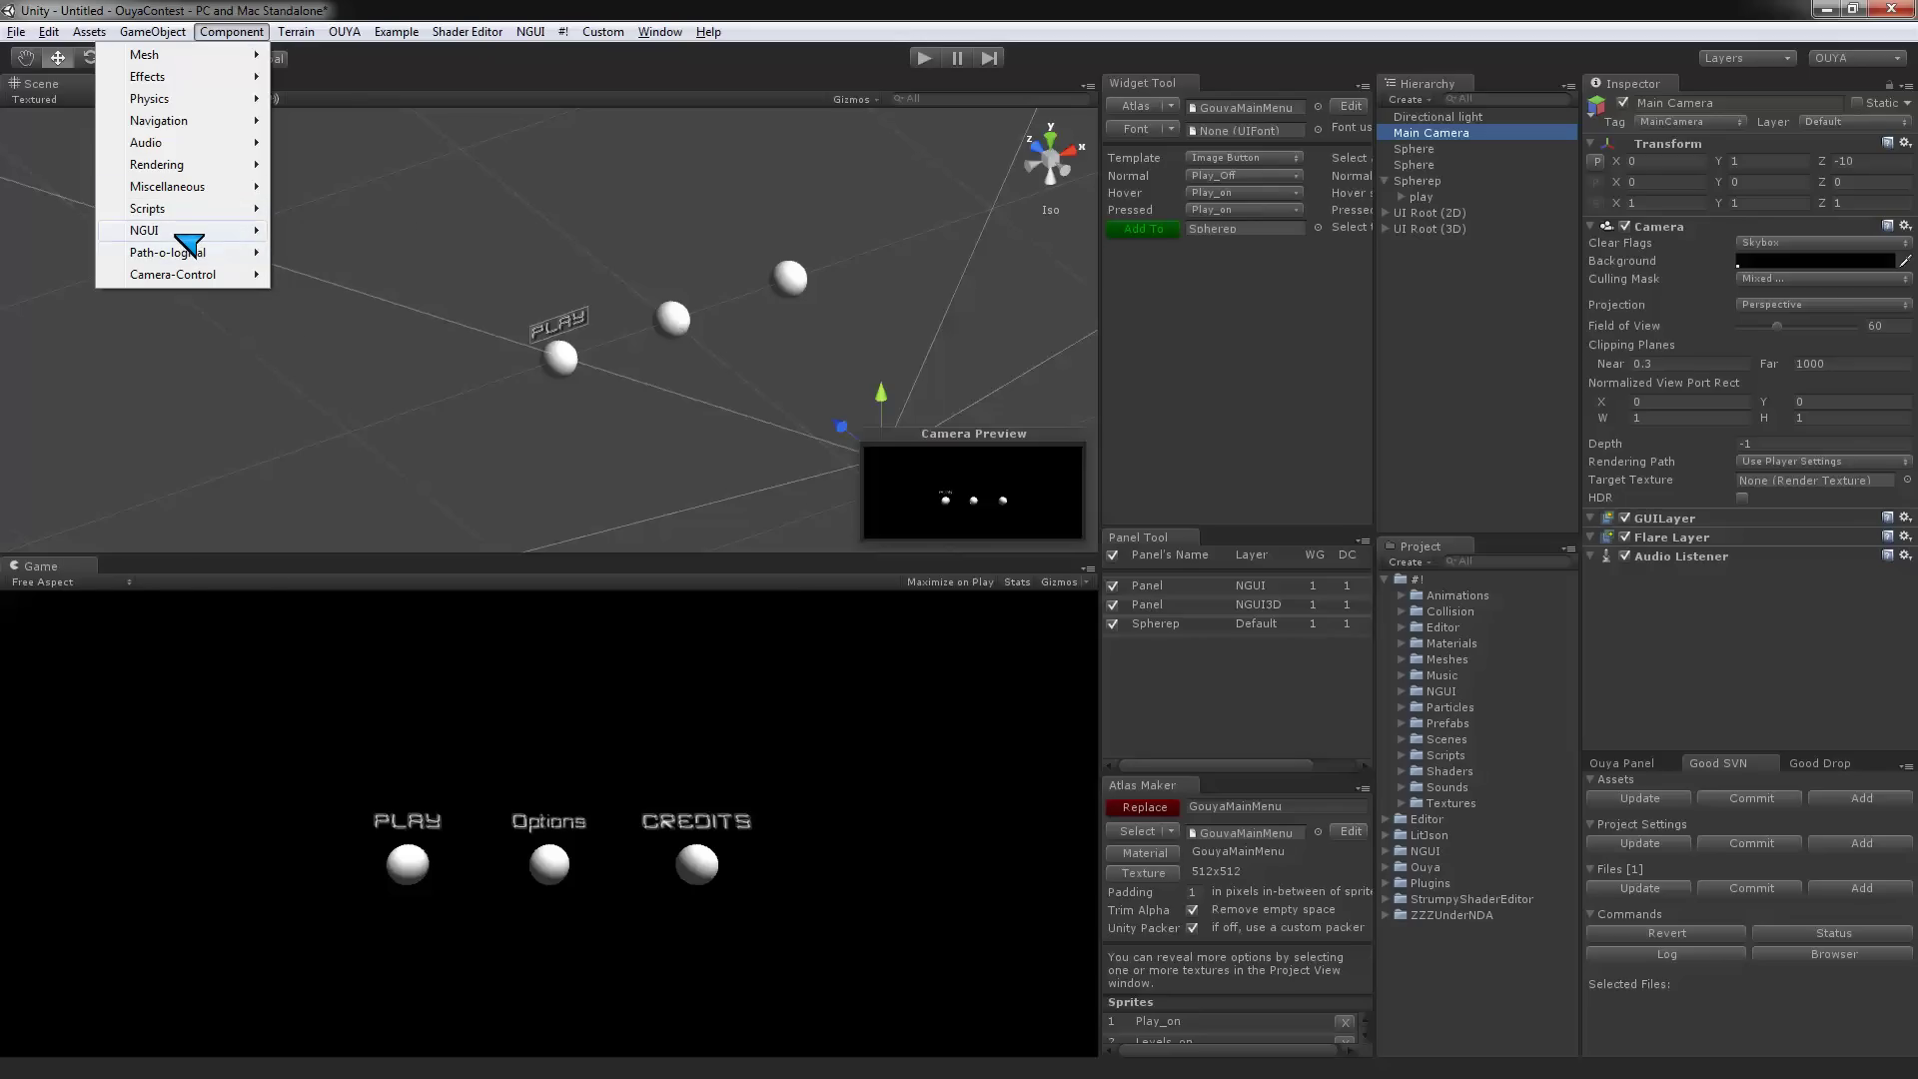
mouse_move(322, 320)
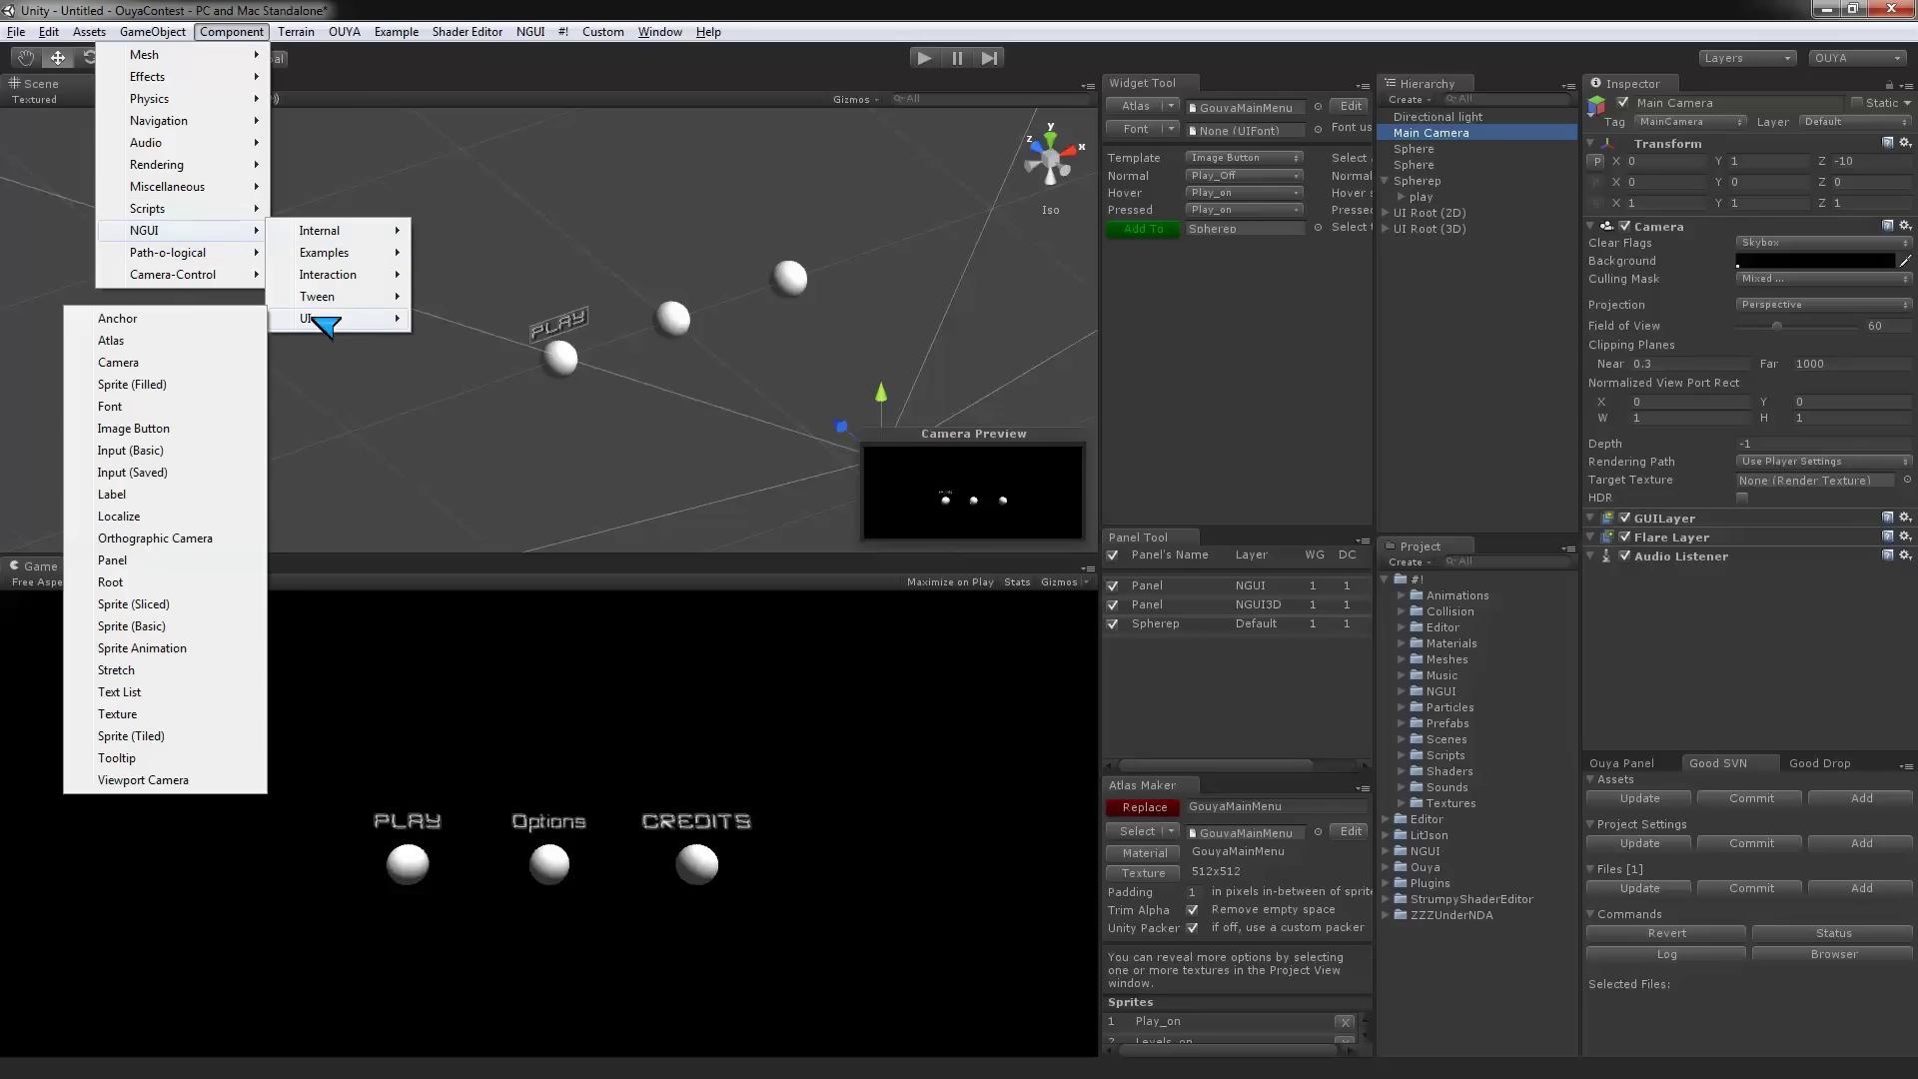
click(145, 364)
scroll(1761, 640, down, 5)
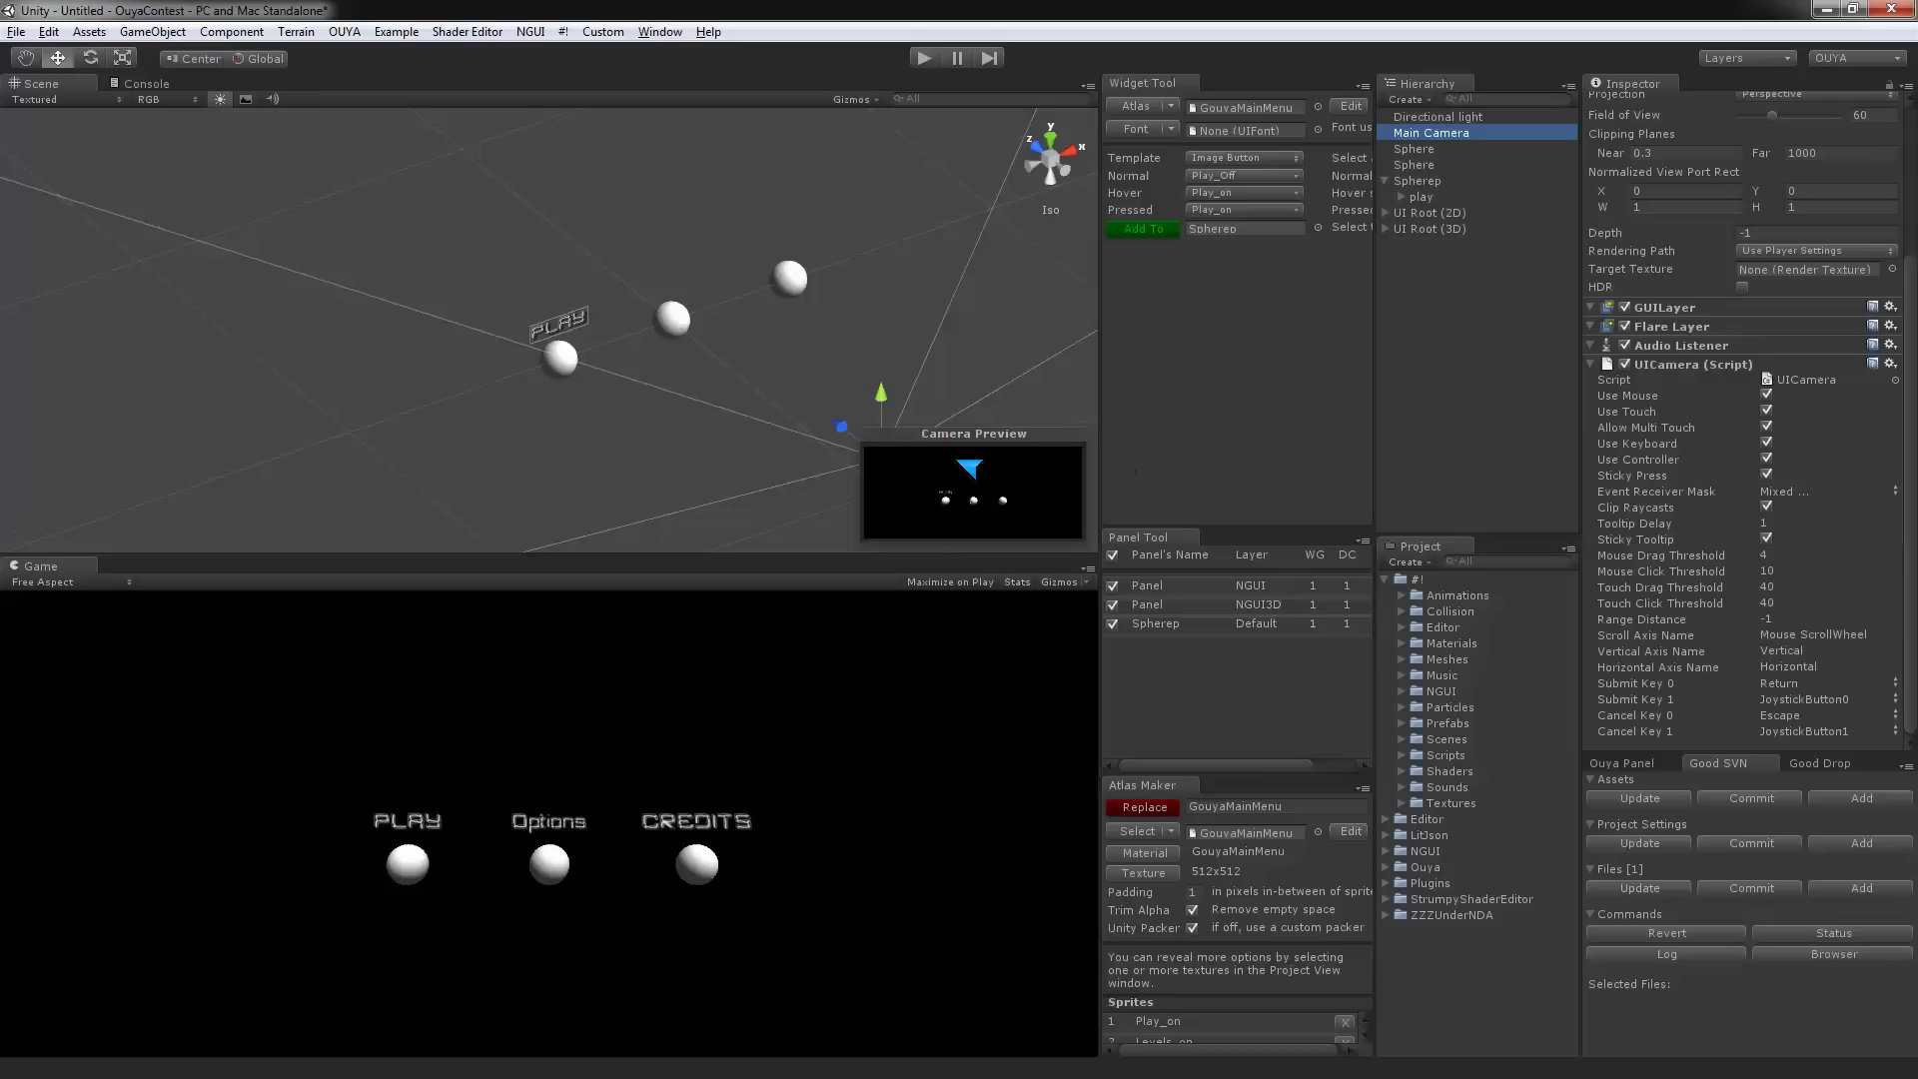
scroll(857, 466, up, 2)
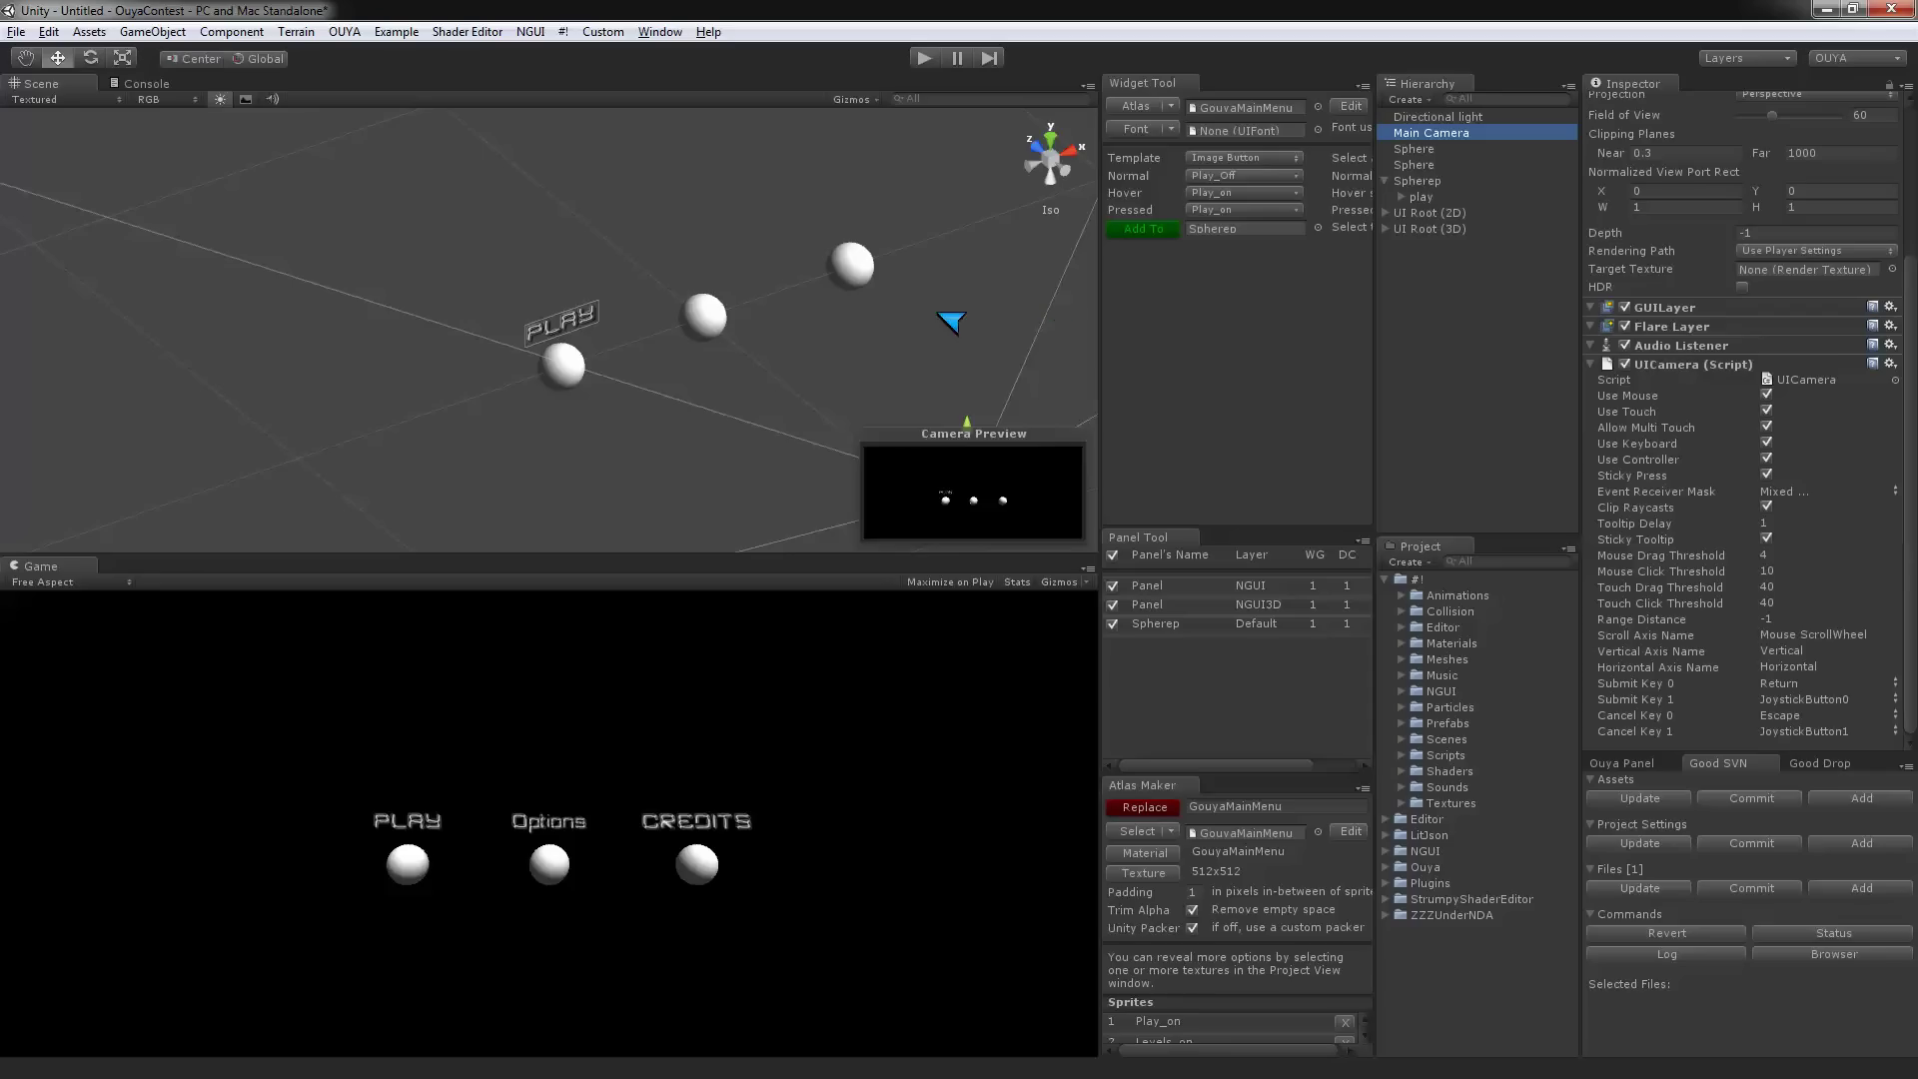
alt+drag(600, 299, 514, 284)
alt+drag(616, 152, 859, 100)
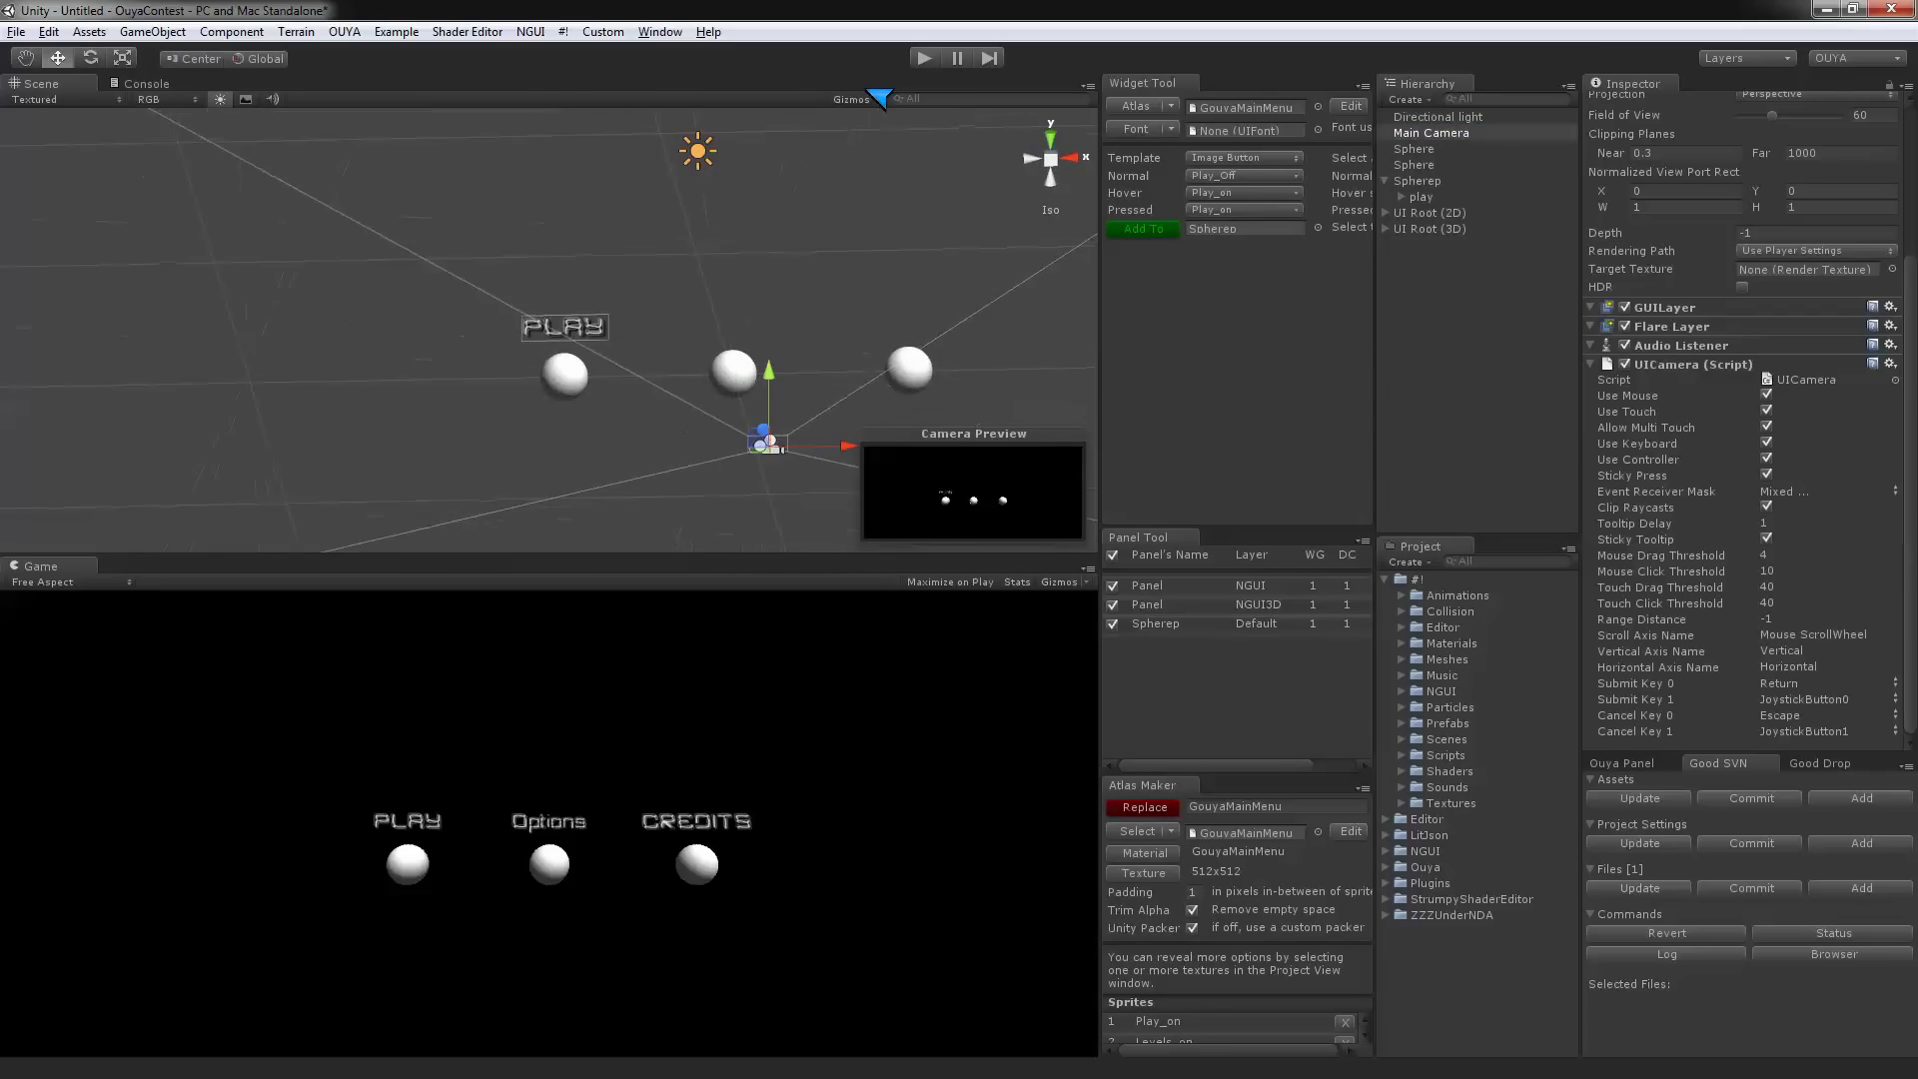
- Run the game and click the in-game PLAY button twice to test its response
click(939, 60)
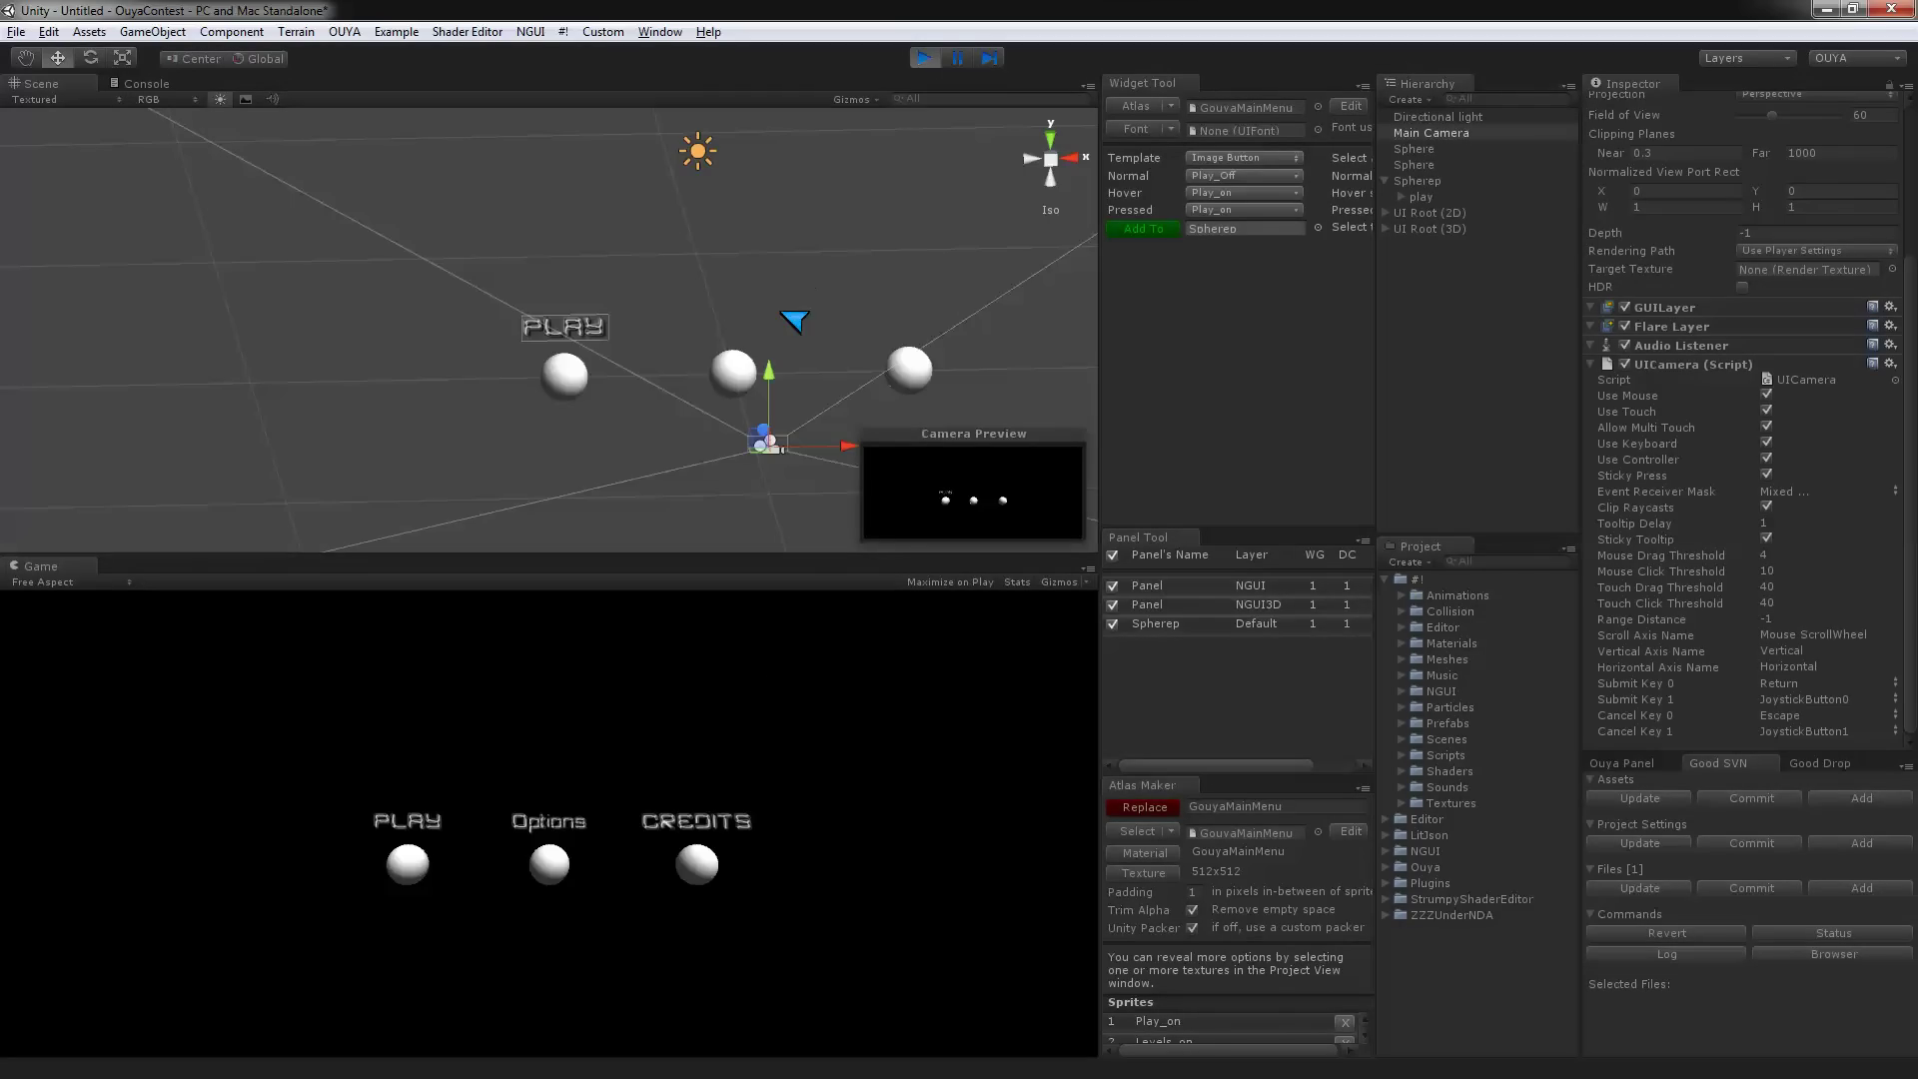
click(422, 827)
click(425, 829)
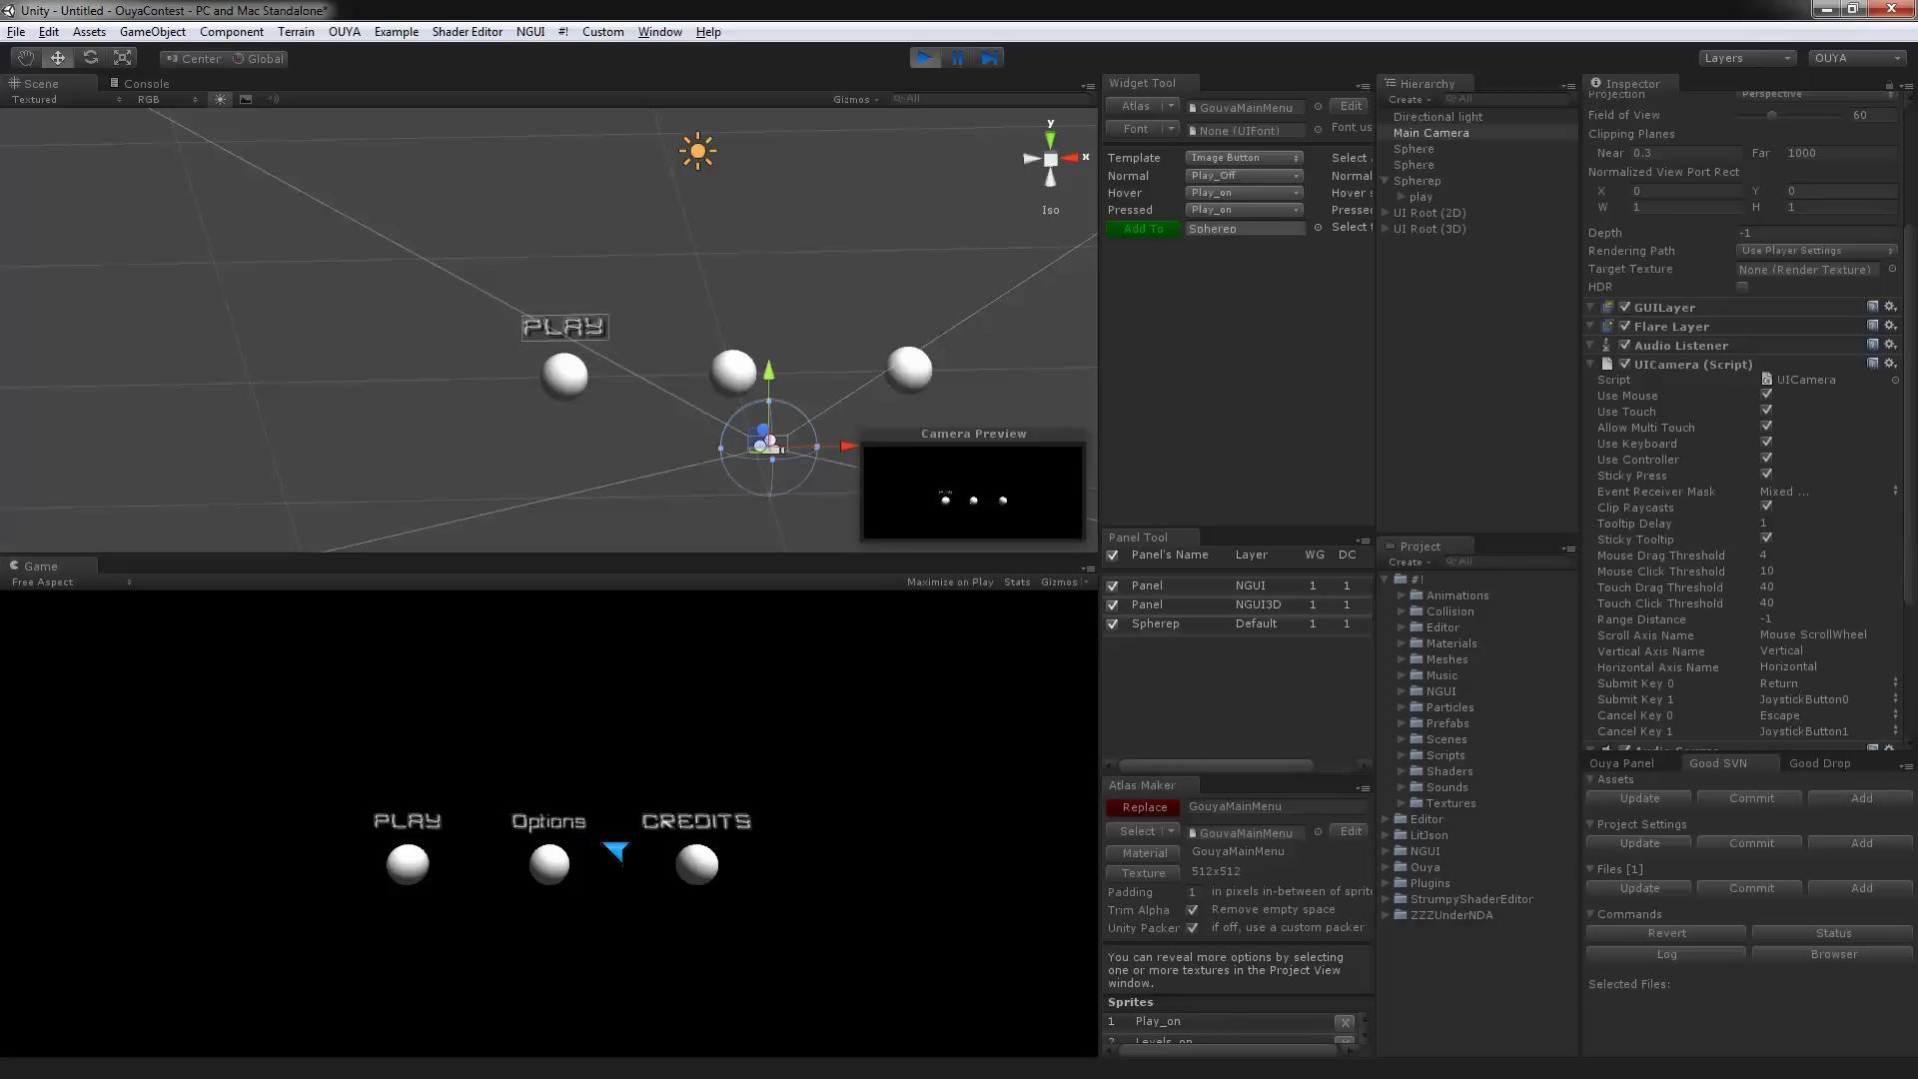
- Move Spherep further left and back along Z, carrying the PLAY label
click(1430, 183)
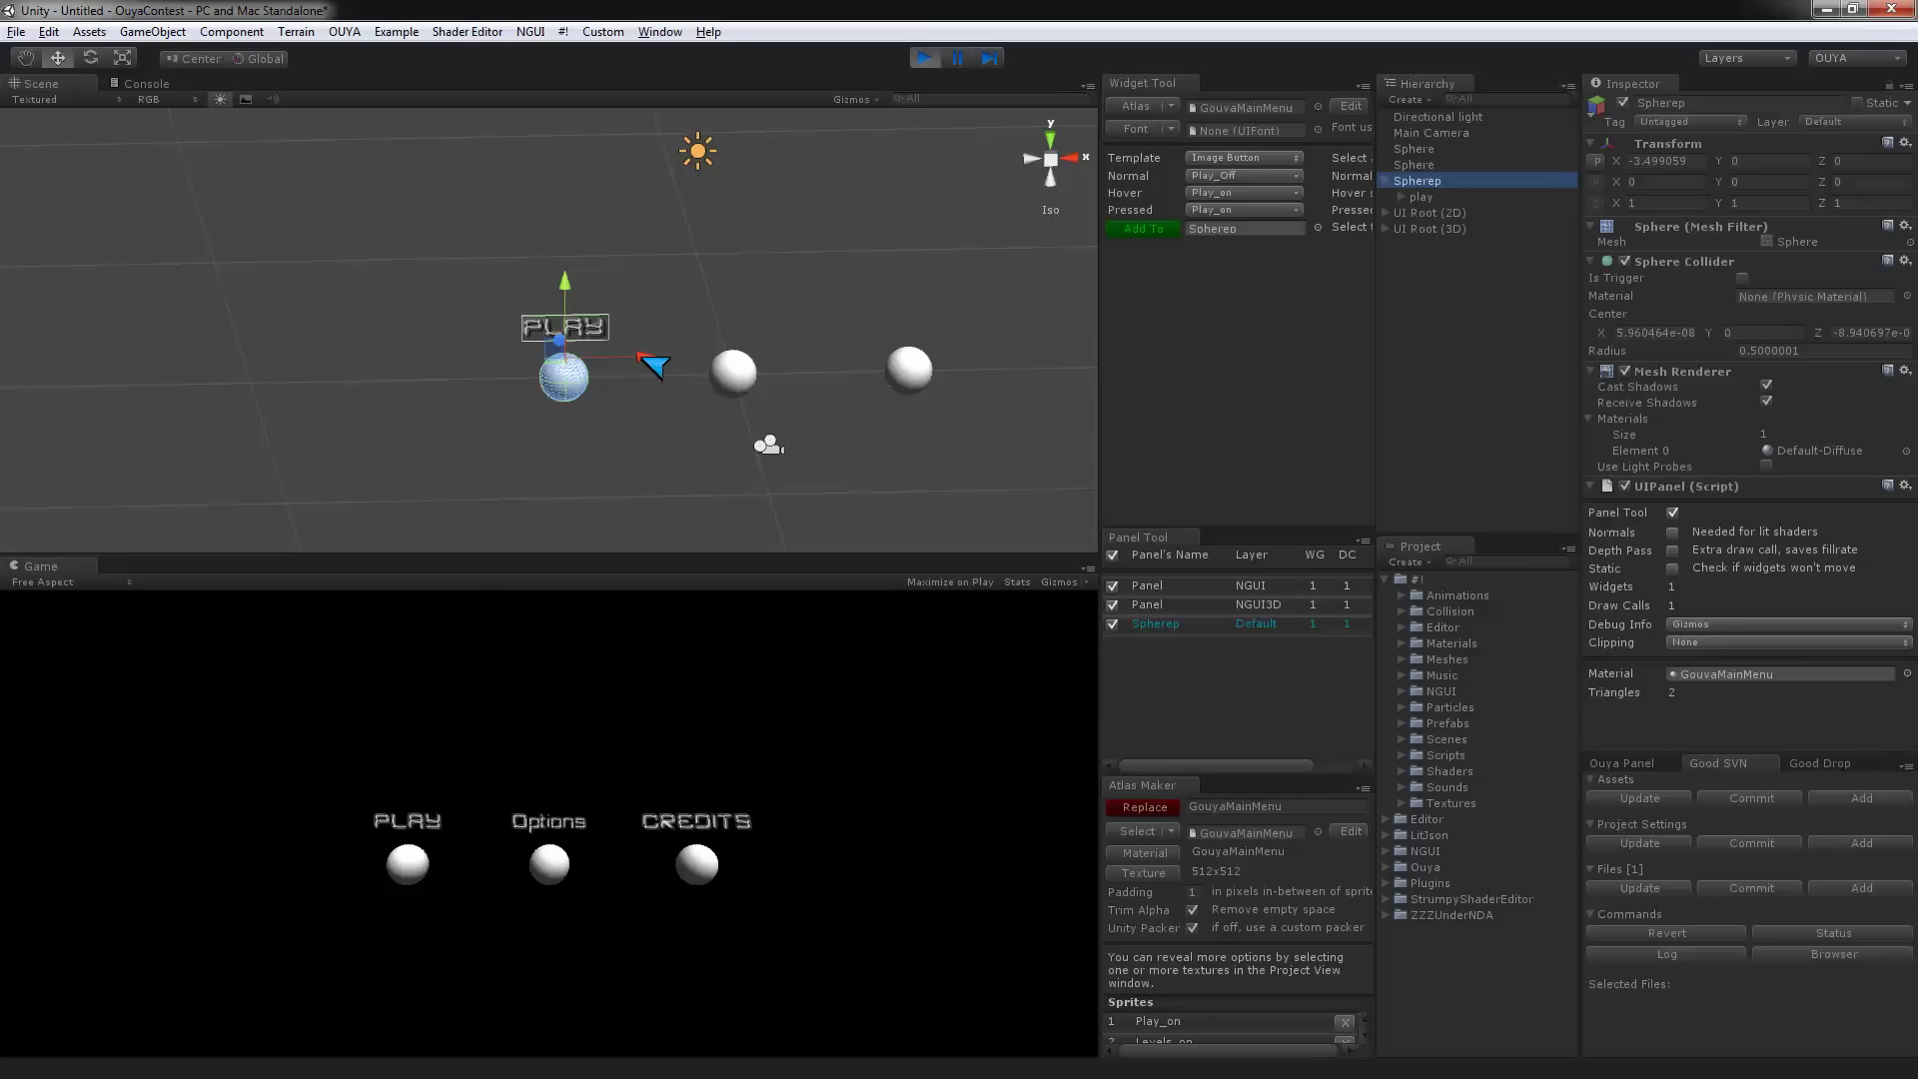
drag(650, 362, 430, 388)
alt+drag(546, 445, 790, 445)
drag(402, 390, 217, 381)
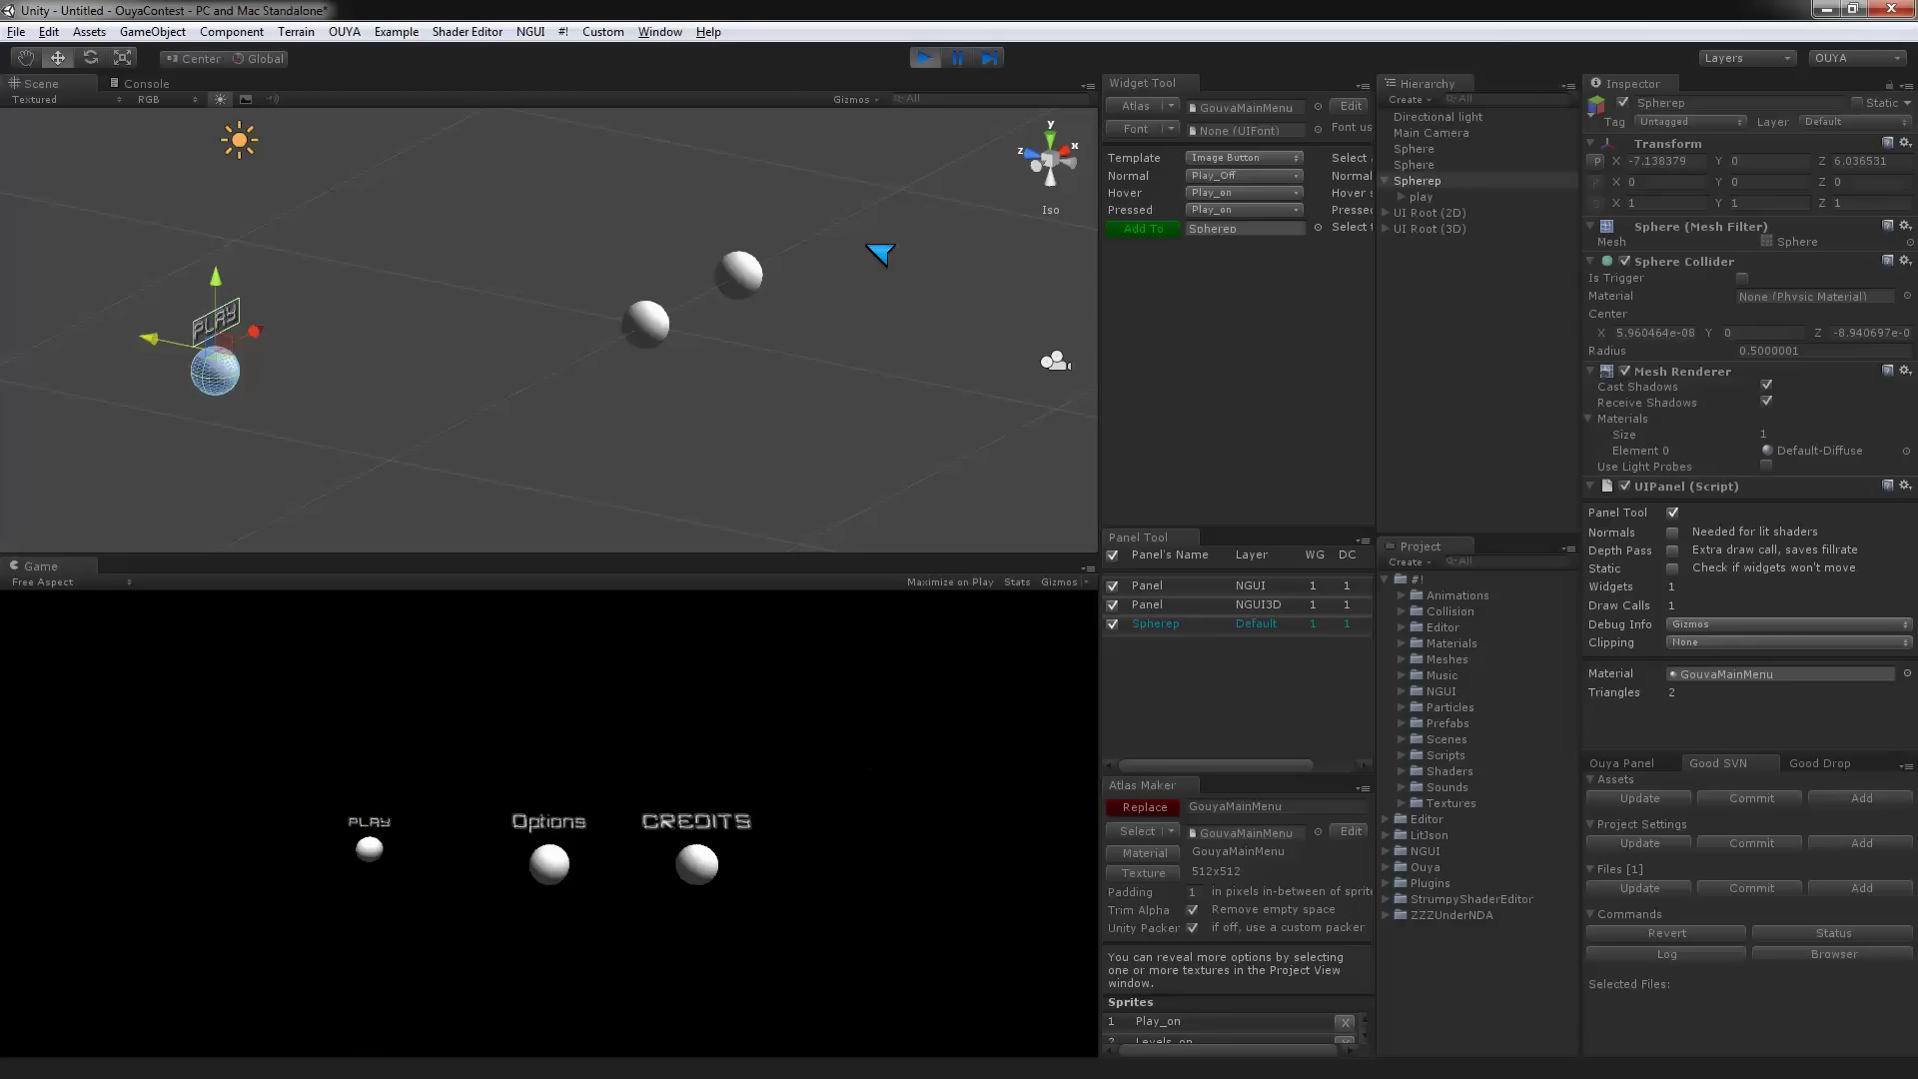
- Stop Play mode so Spherep returns to X -3.499, Z 0 with PLAY above it
click(927, 58)
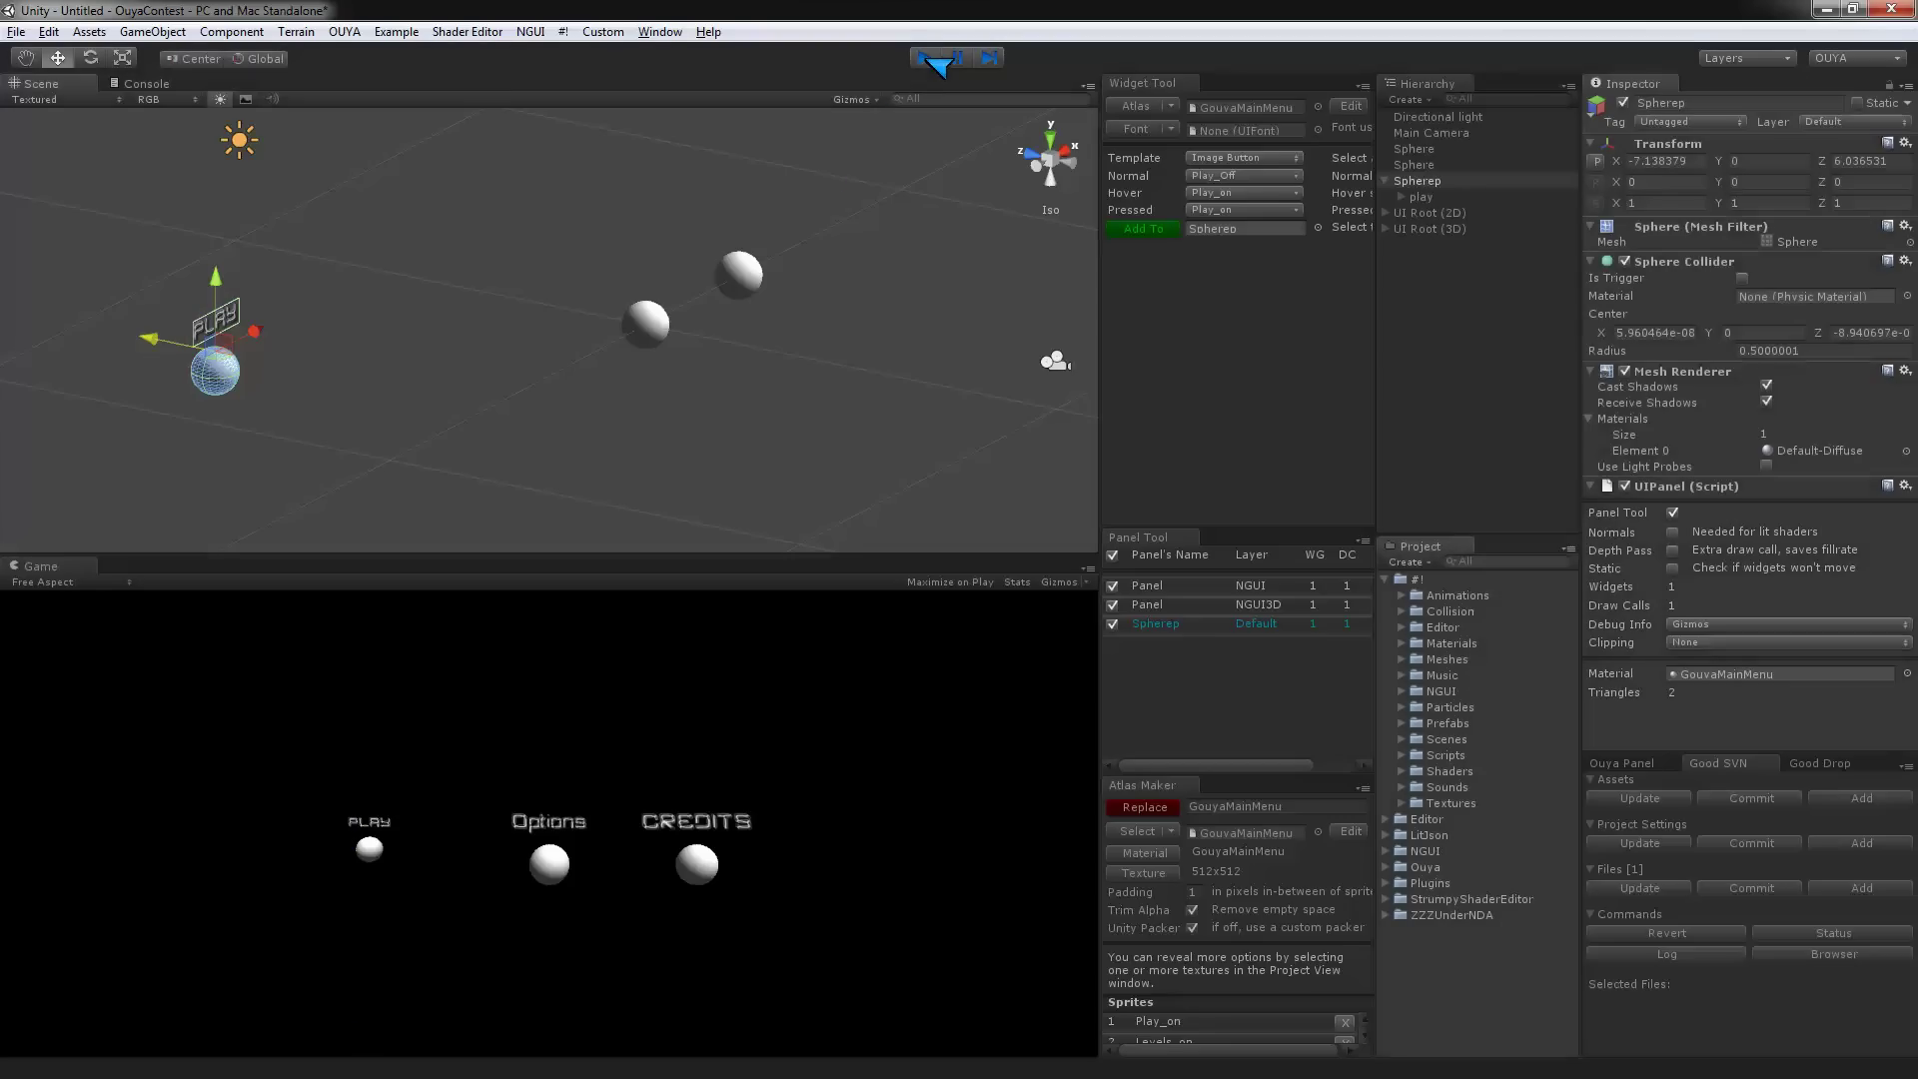